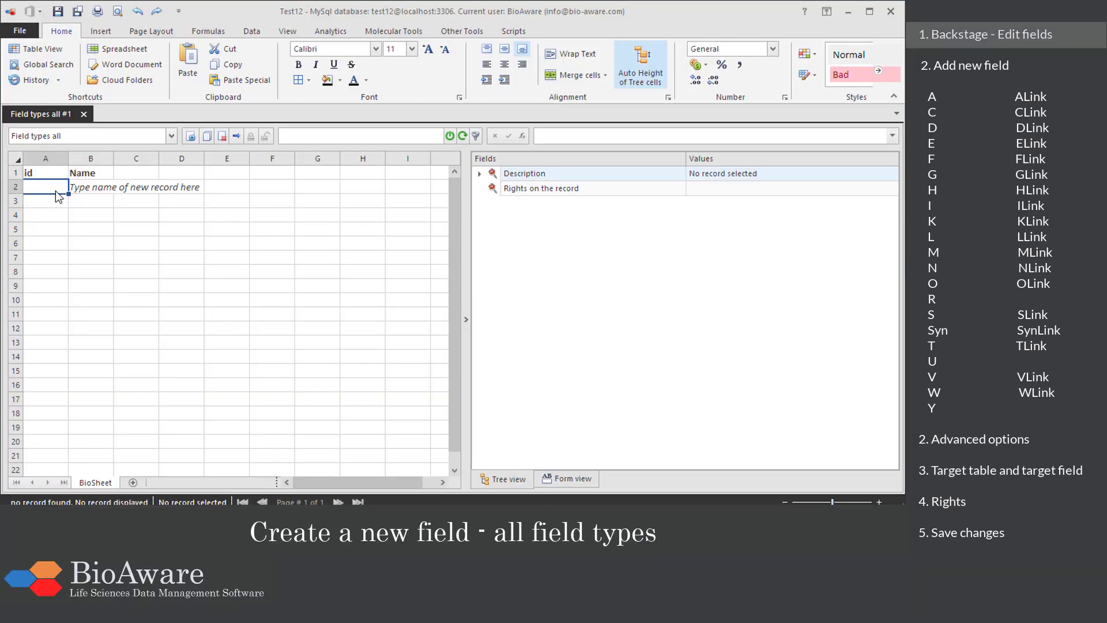
- Open the field settings of the Test12 database for the Field types all table
click(30, 36)
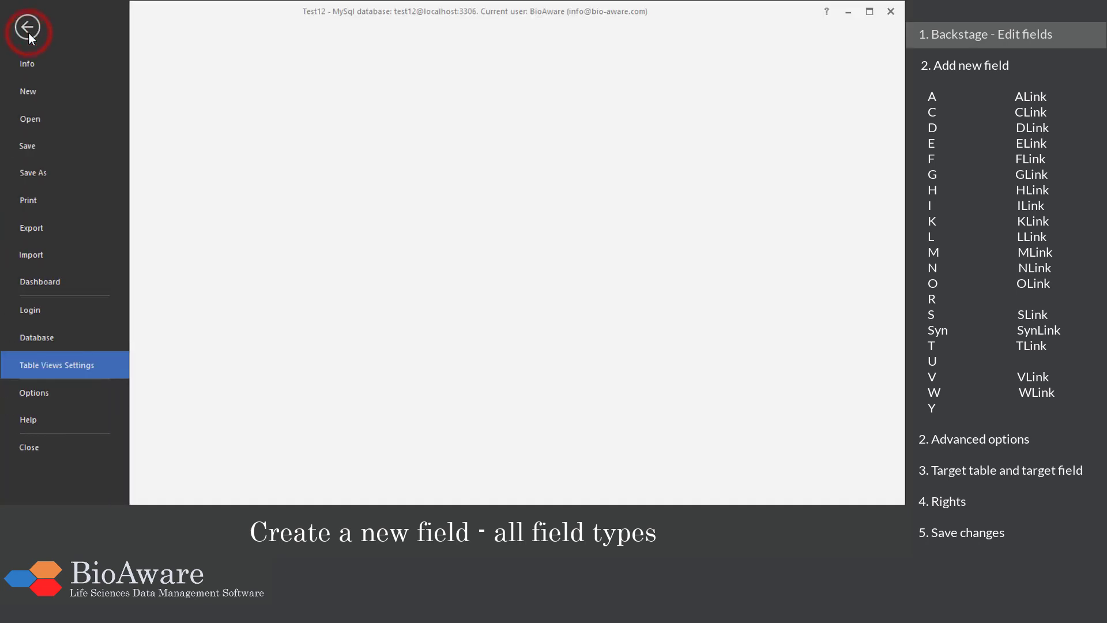
click(70, 337)
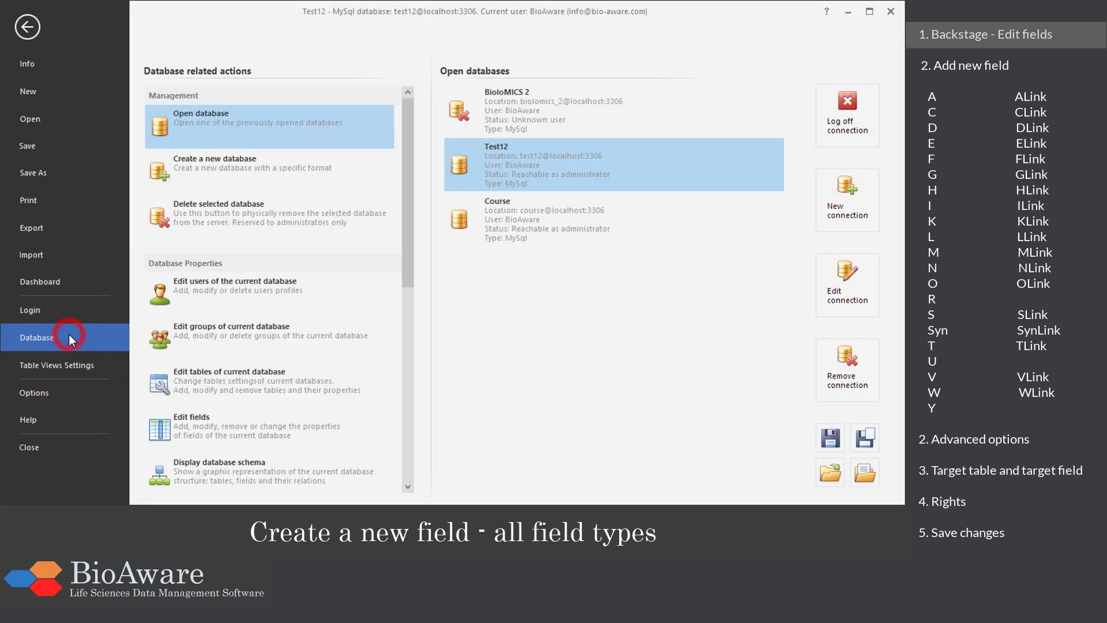
click(260, 424)
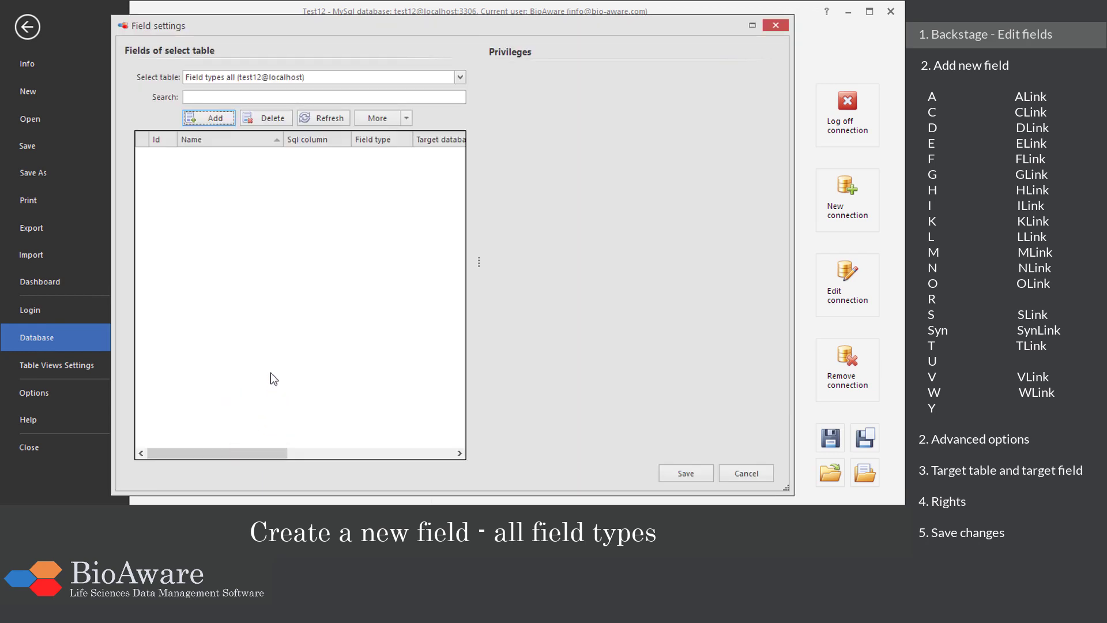
- Start a new field named "Yeasts physiological data" with type A: Vector of discrete data
click(223, 123)
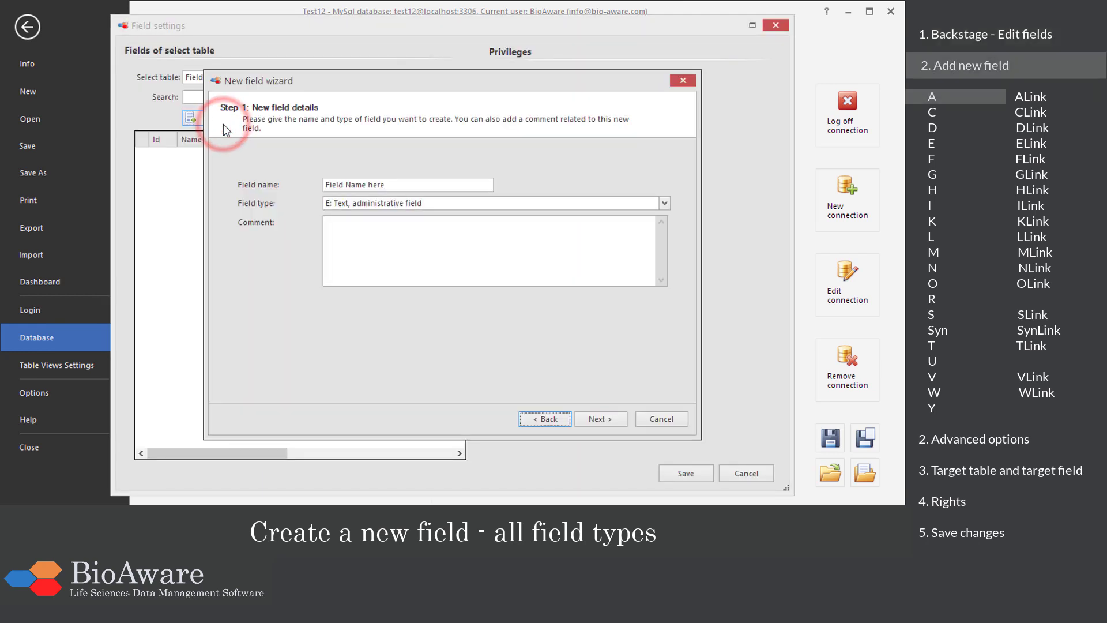
click(389, 183)
double_click(389, 183)
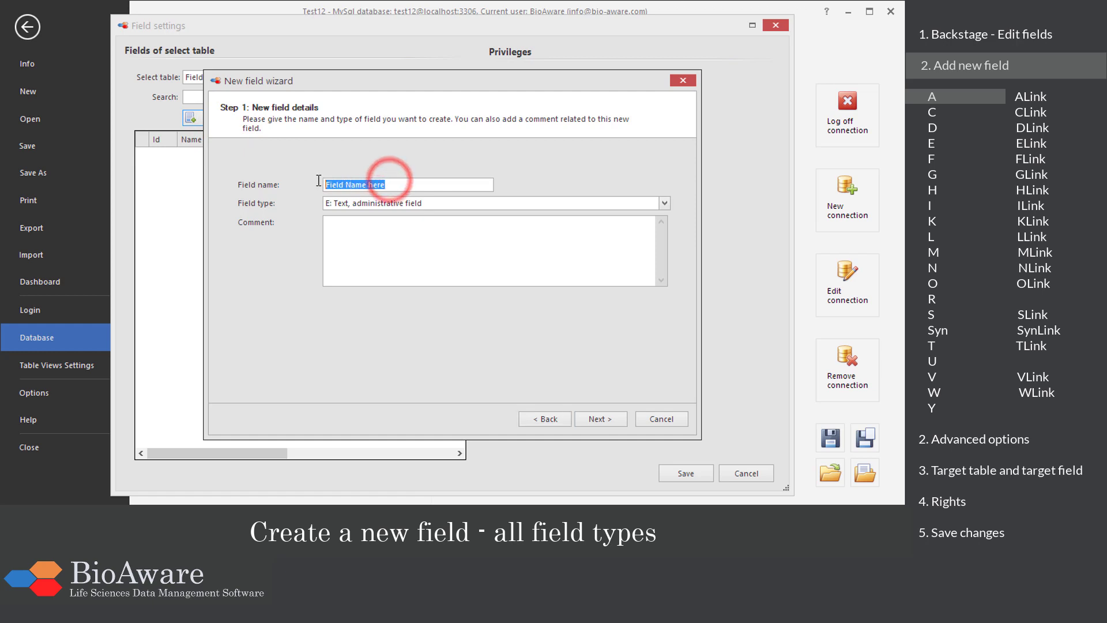
text(Yeasts physiological data)
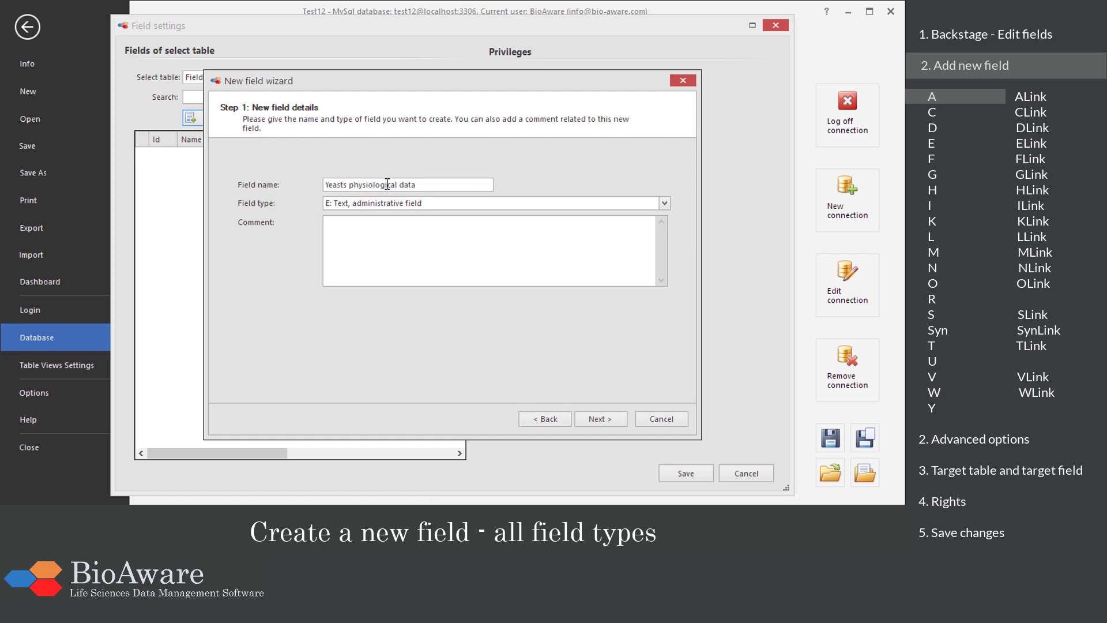
click(665, 204)
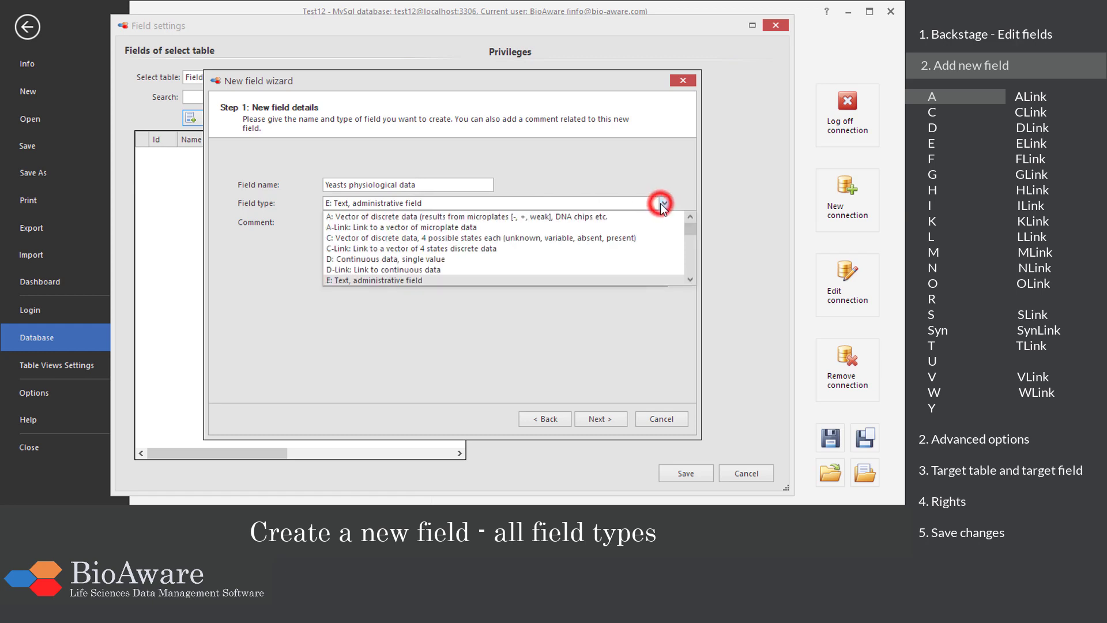
click(606, 216)
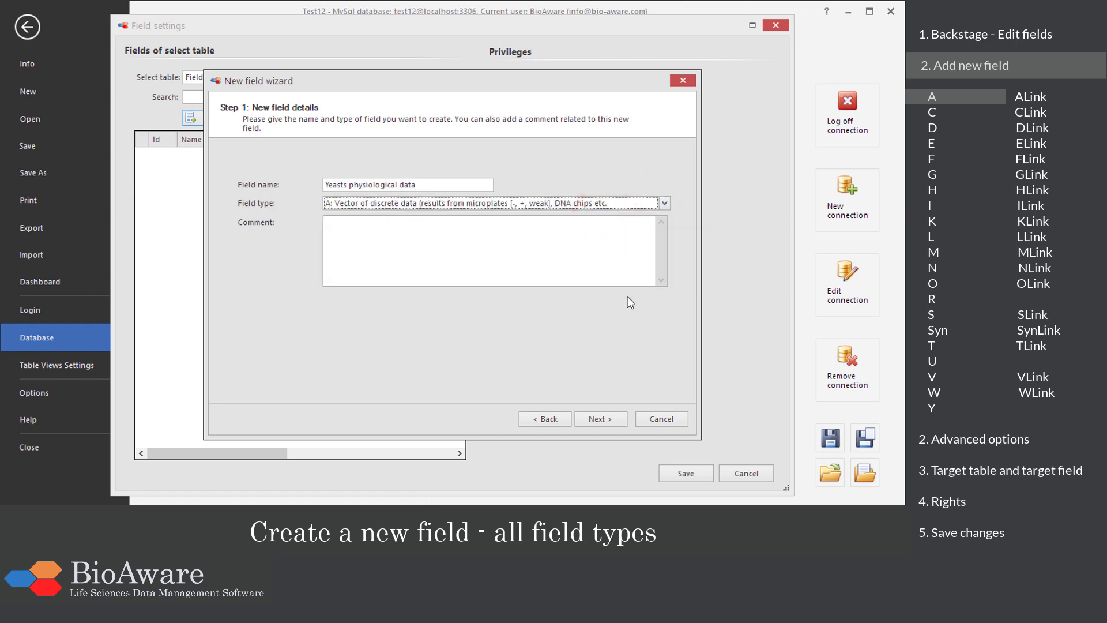
click(600, 419)
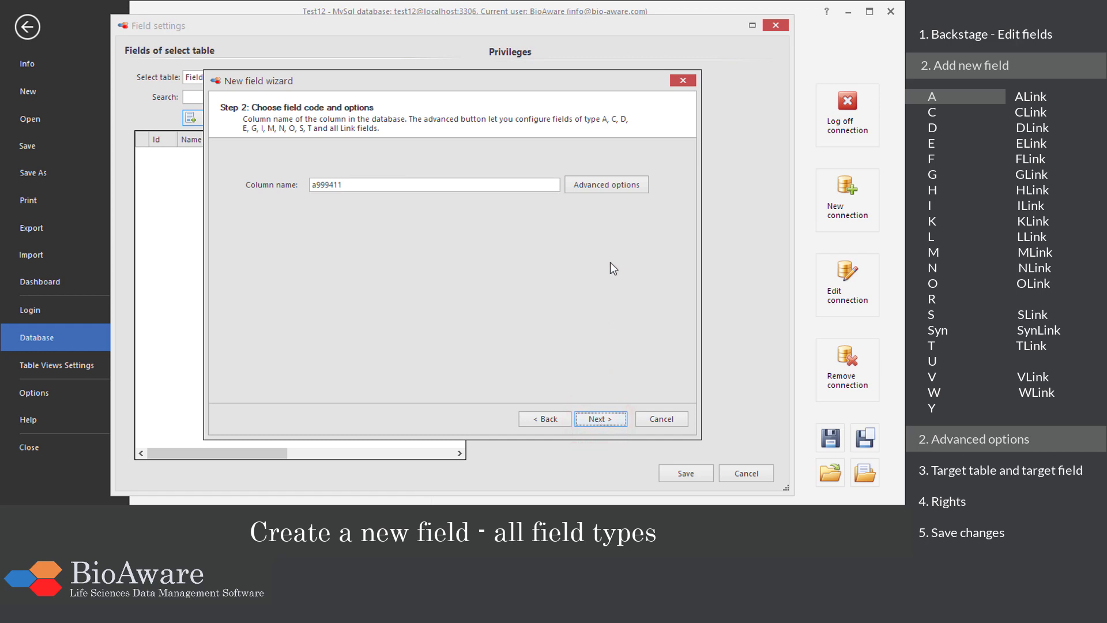
- Paste the copied well names, starting with C1 D-Glucose, into the new A field's advanced options and accept them
click(595, 189)
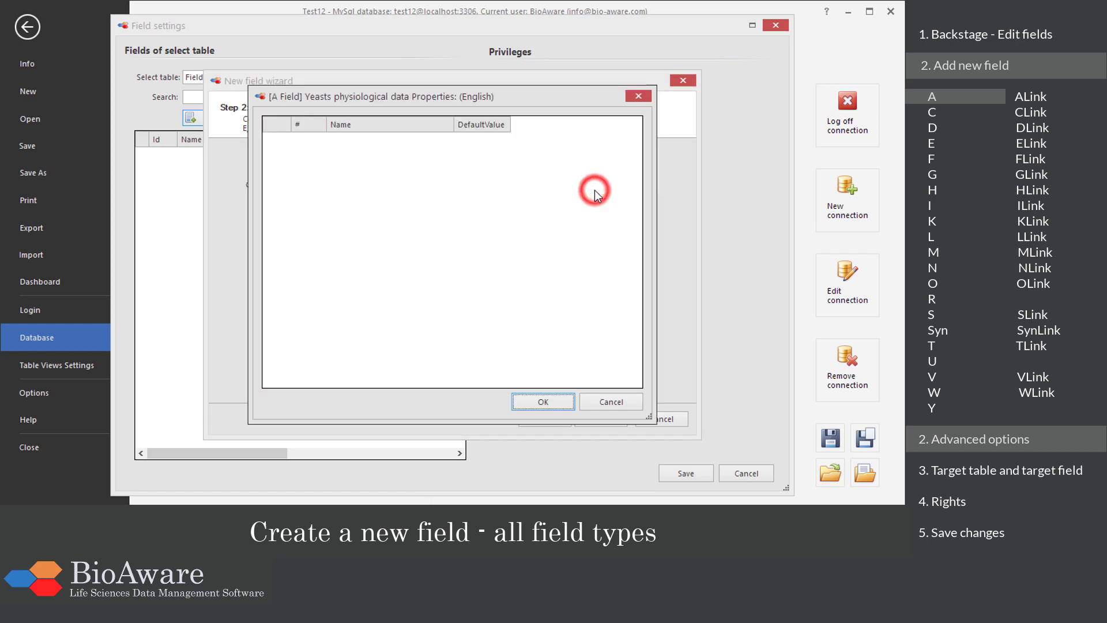
right_click(372, 168)
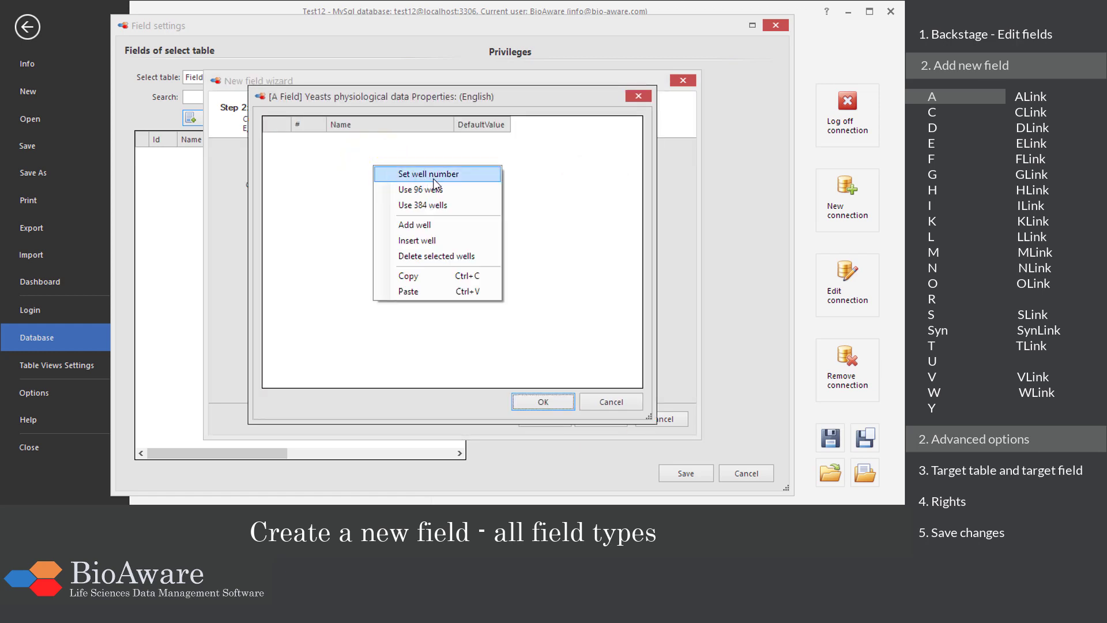
click(451, 295)
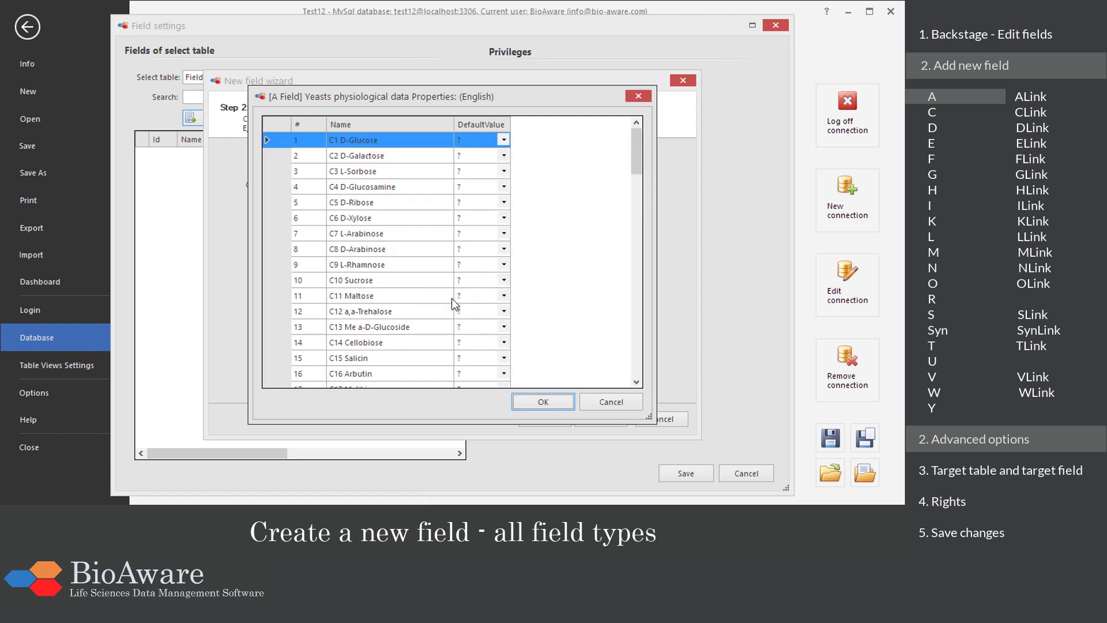
click(541, 401)
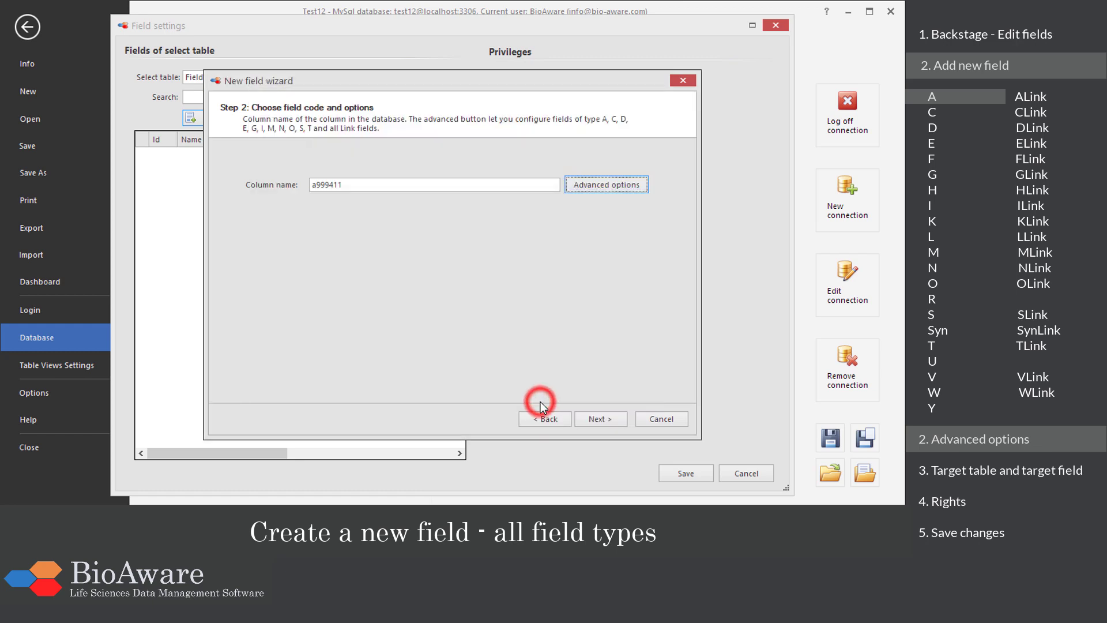
- Keep read and write rights for all user groups and finish creating the Yeasts physiological data field
click(600, 420)
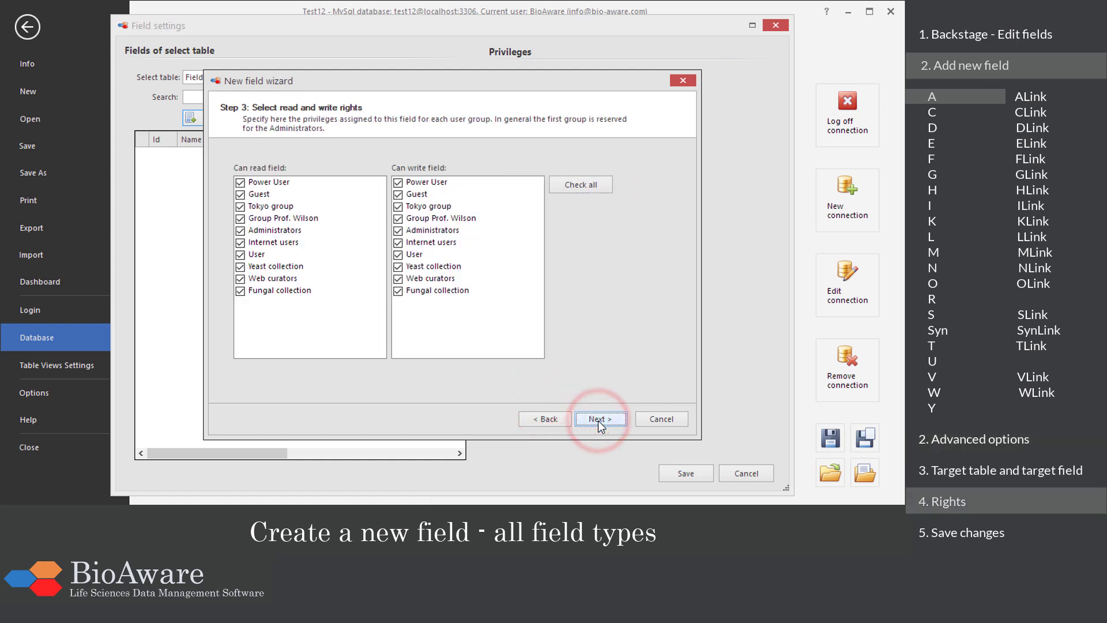
click(598, 419)
click(597, 420)
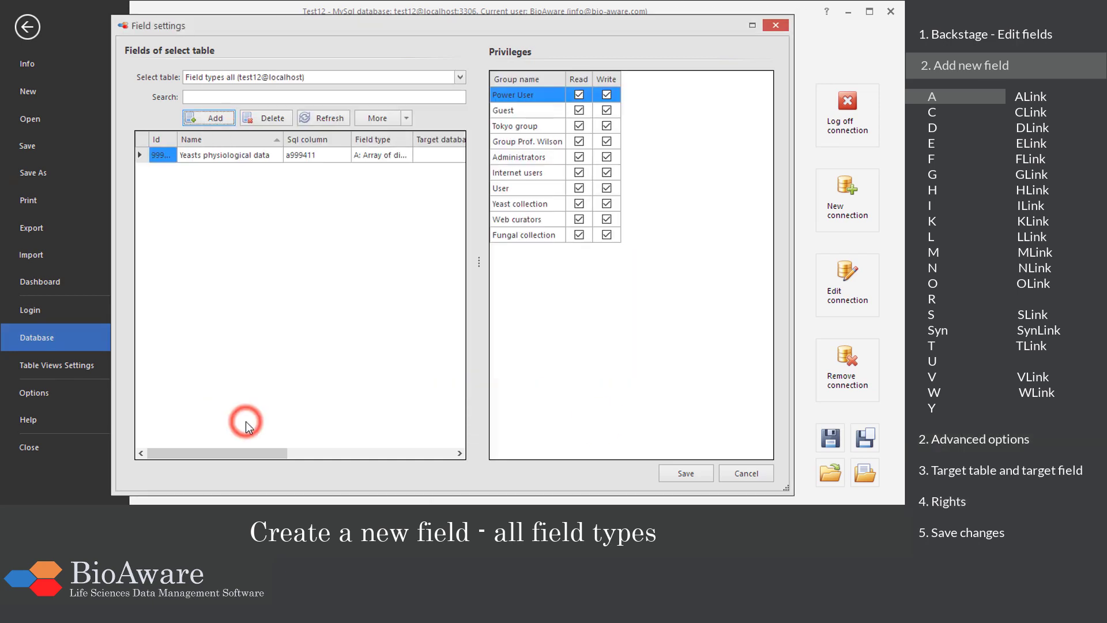
- Start a new field named "List of Yeasts physiological data" with type A-Link: Link to a vector of microplate data
click(222, 119)
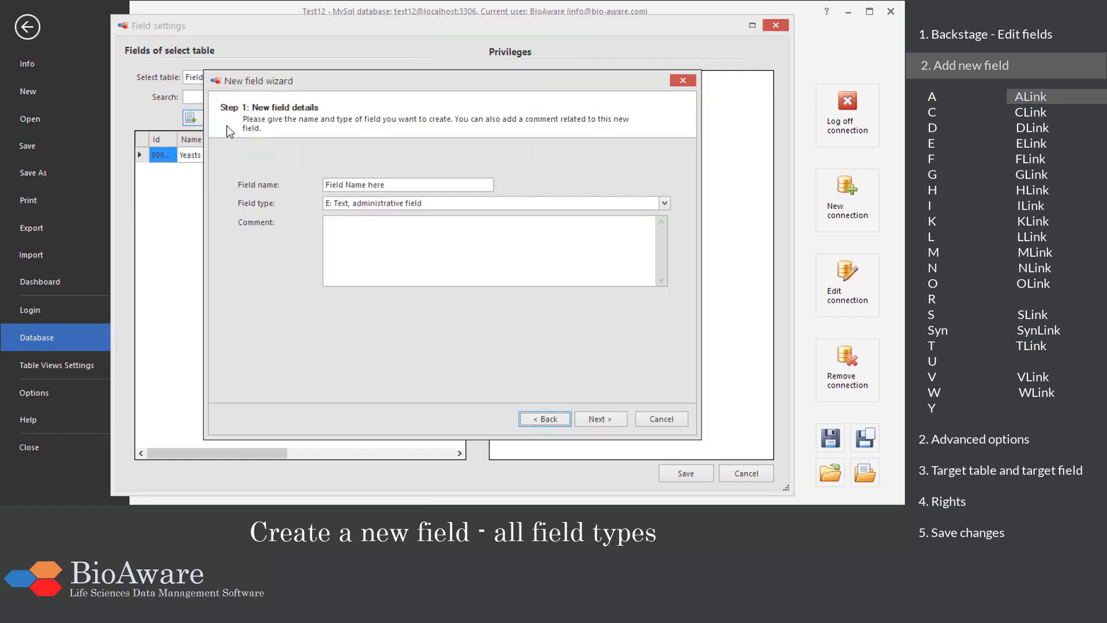
triple_click(397, 183)
text(List of )
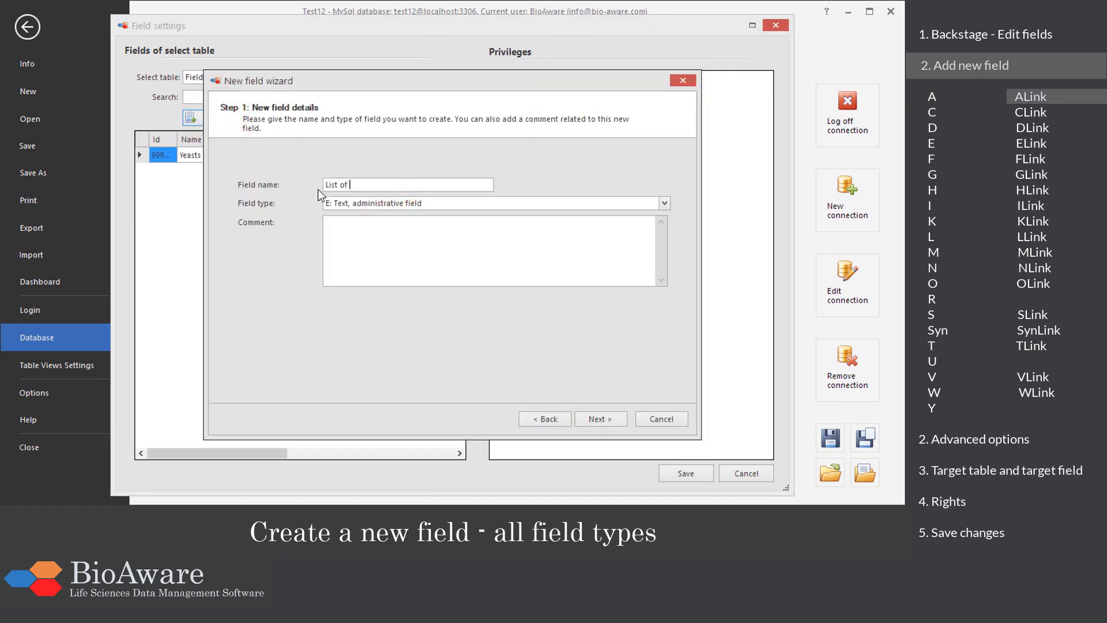
text(Yeasts physiological data)
click(665, 202)
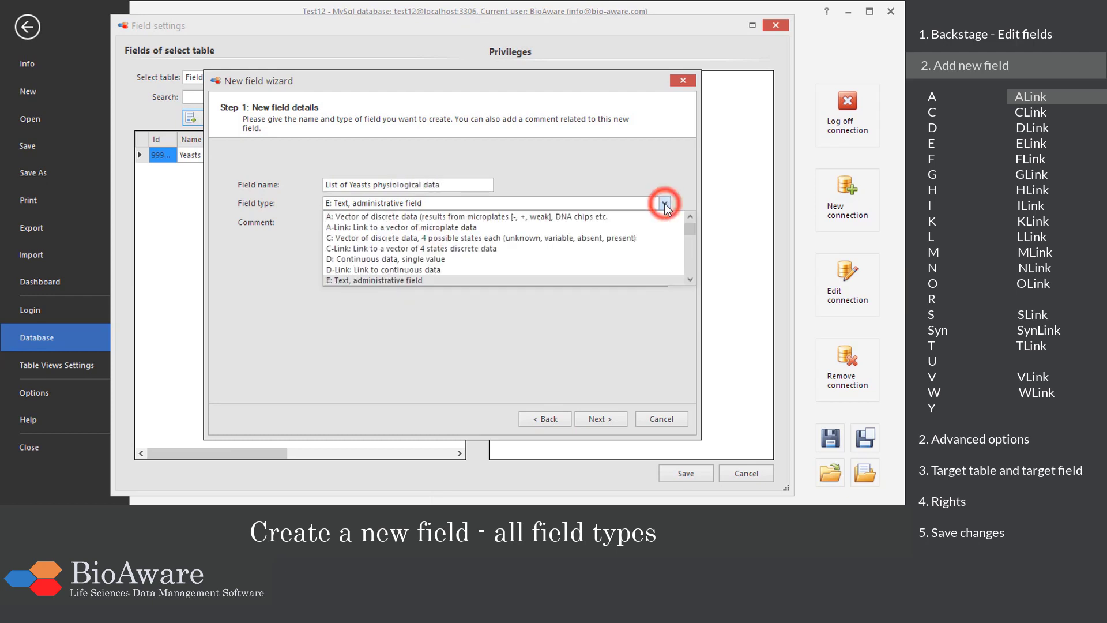
click(575, 228)
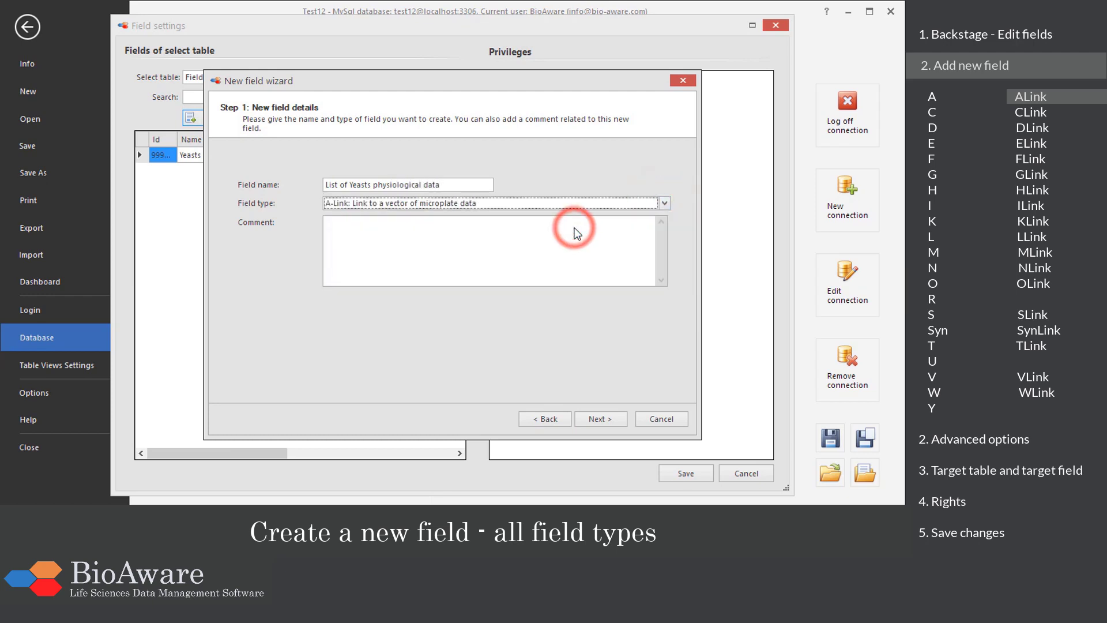
click(595, 418)
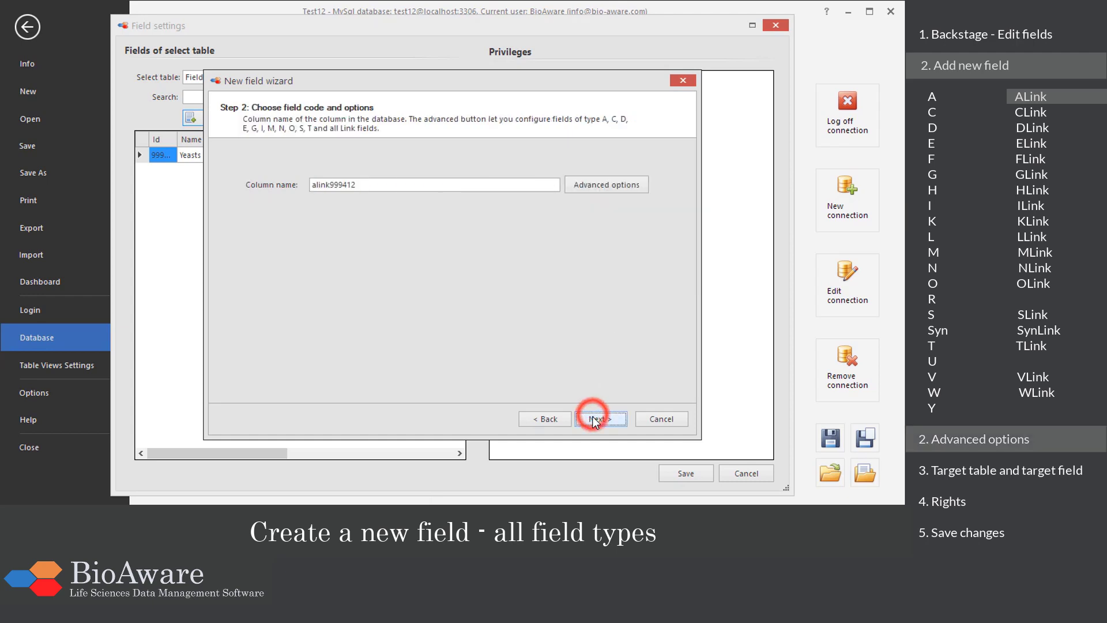
- Leave the maximum link number empty in the A-Link field's advanced options and continue to target selection
click(594, 192)
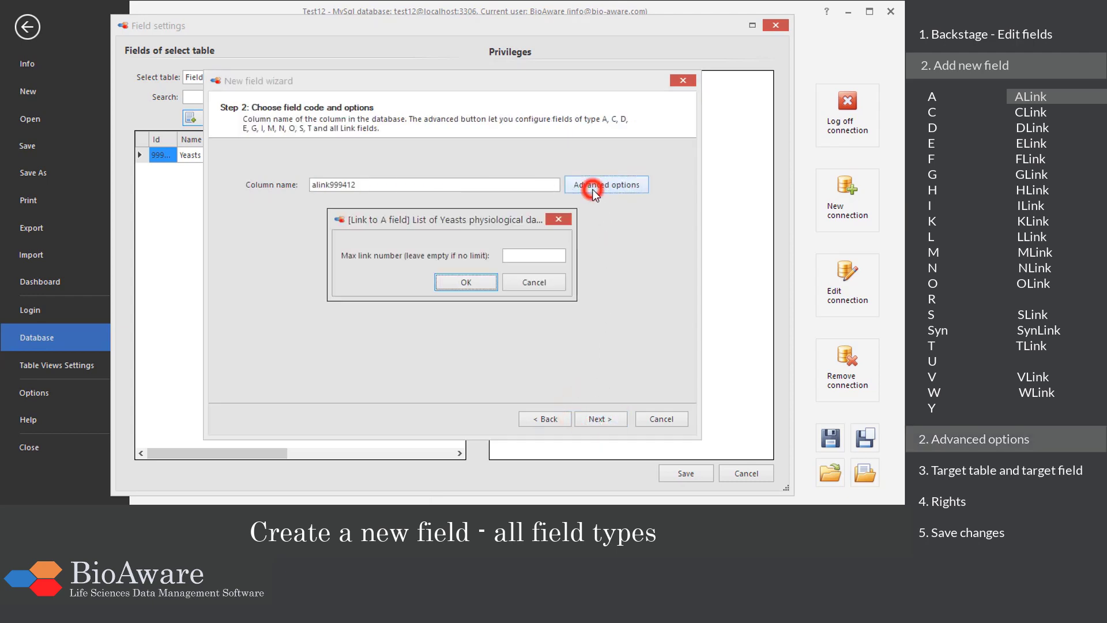
click(490, 282)
click(587, 425)
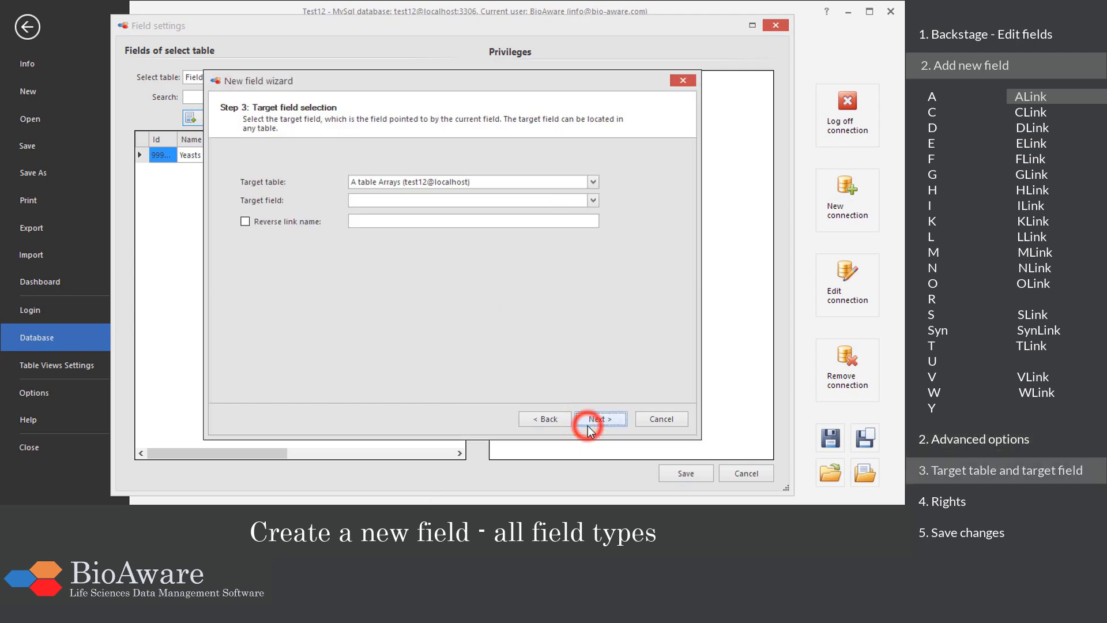
- Set the link's target table to A table Arrays and its target field to [10200] Yeasts physiological data
click(592, 182)
click(399, 193)
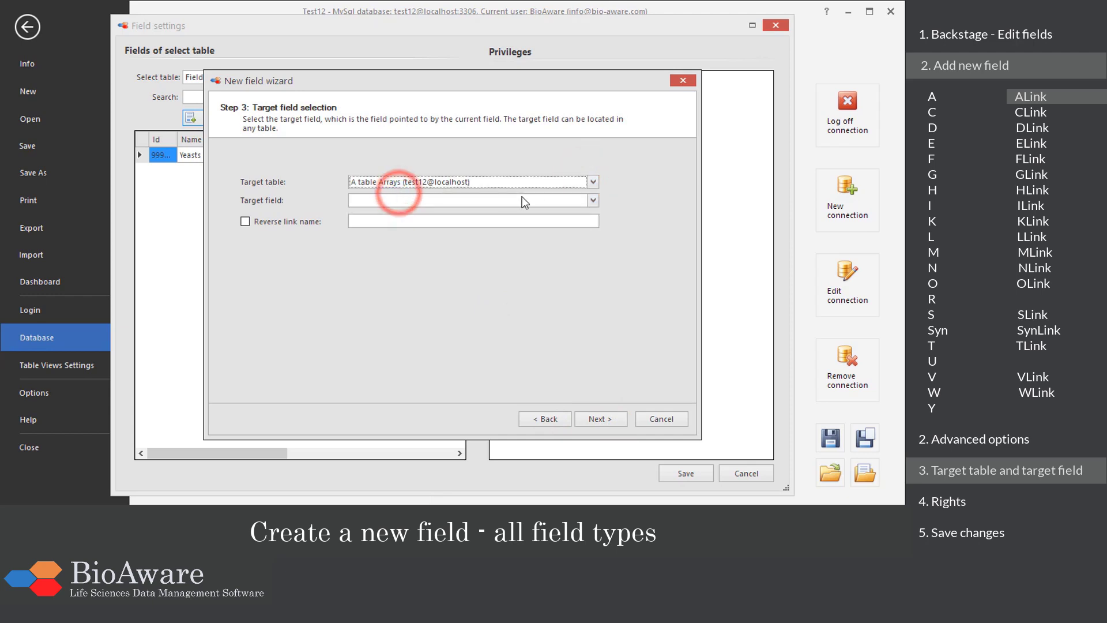
click(593, 200)
click(575, 218)
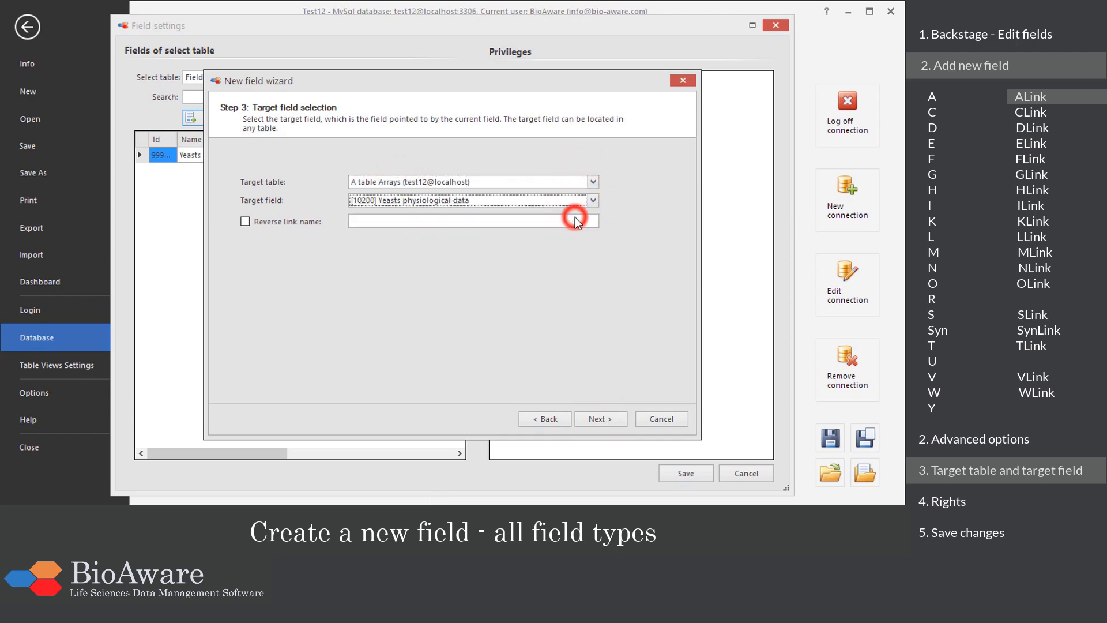
- Accept read and write rights for all user groups and finish creating the A-Link field
click(600, 417)
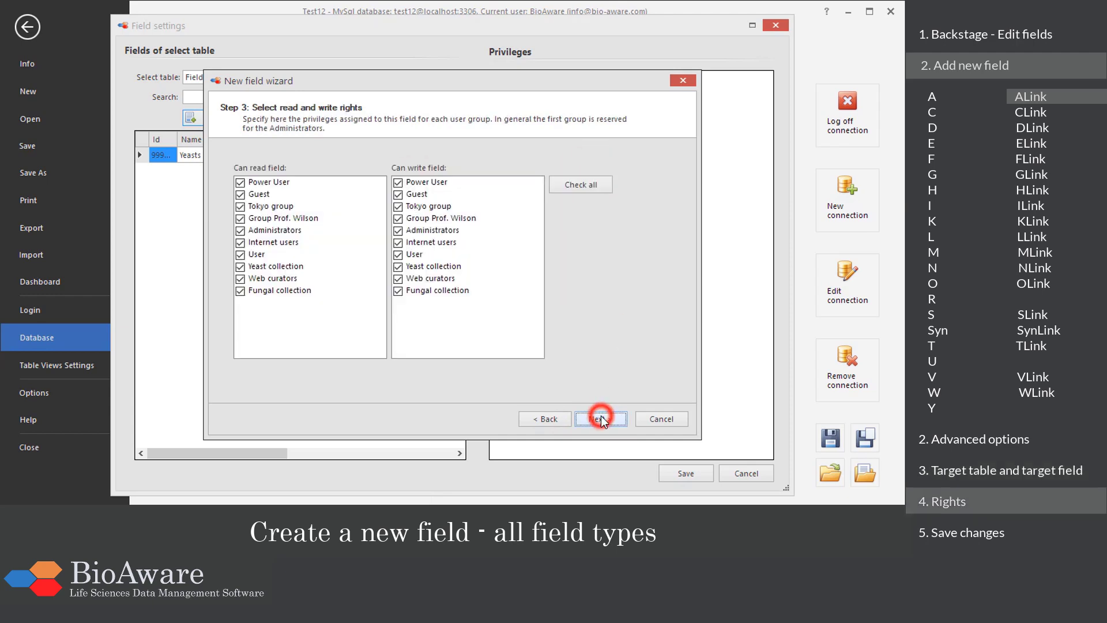
click(601, 418)
click(601, 417)
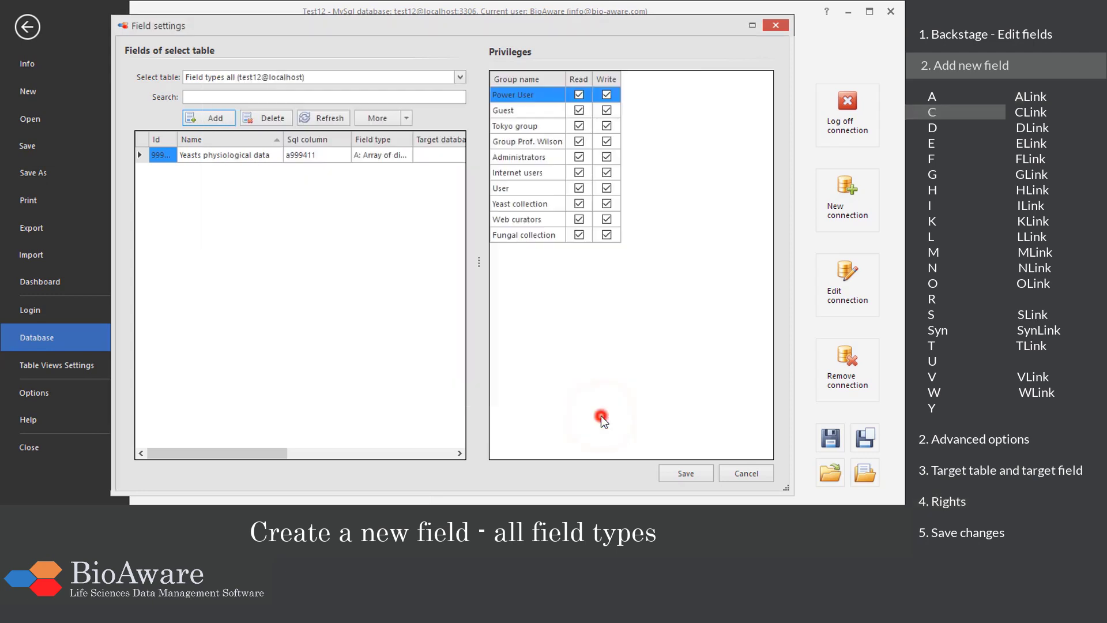
click(244, 420)
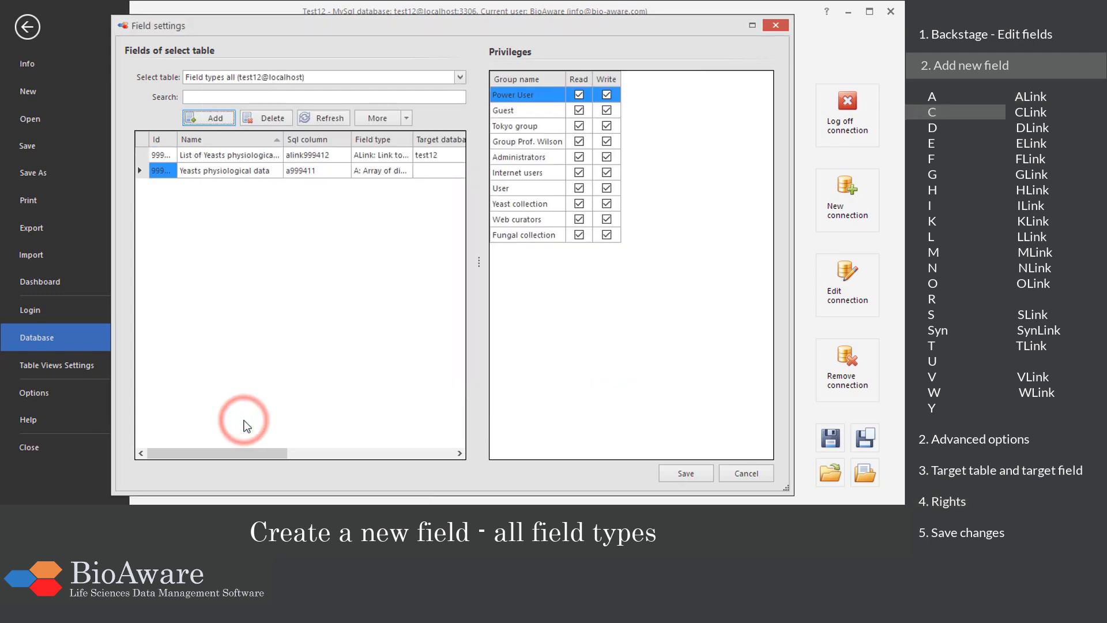
- Start a new field named "Colony color" with type C: Vector of discrete data, 4 possible states each
click(215, 118)
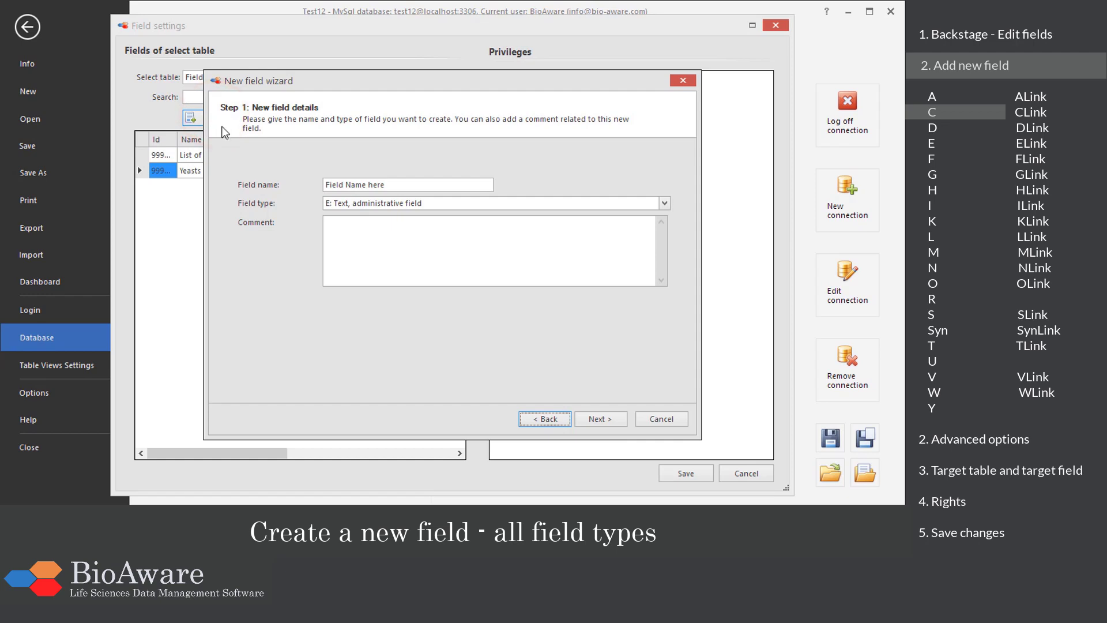
click(383, 185)
double_click(383, 185)
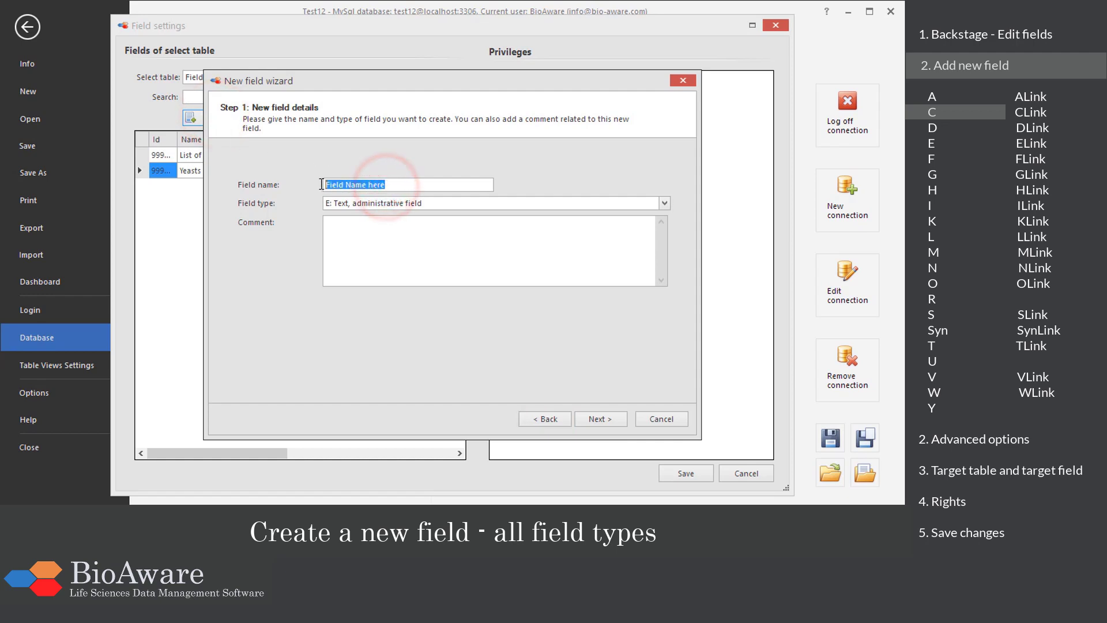
text(Colony color)
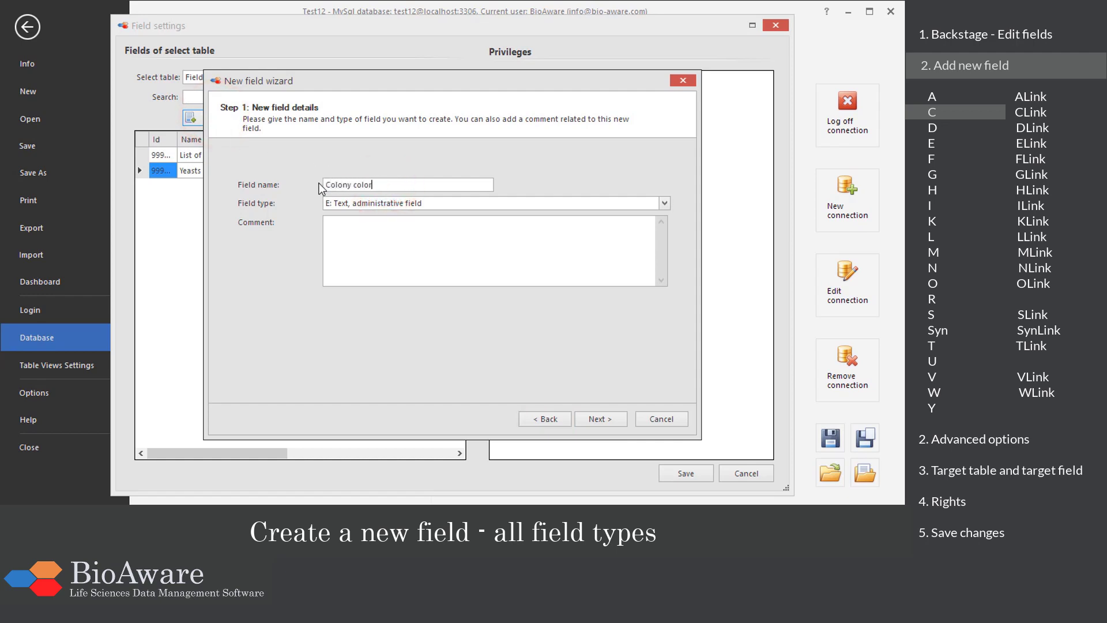
click(666, 202)
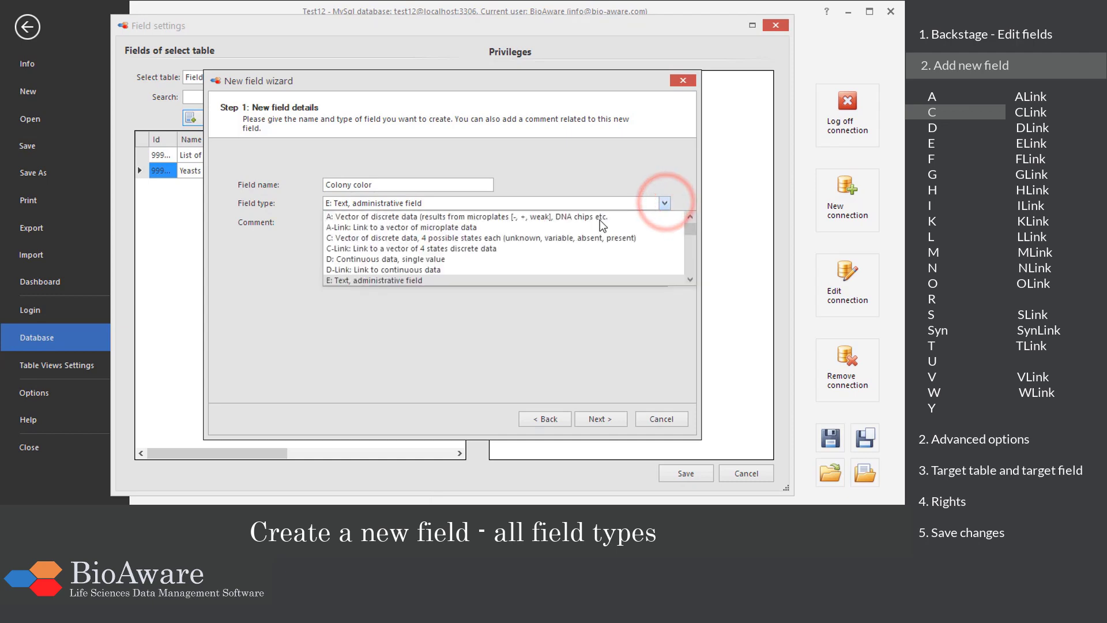
click(573, 237)
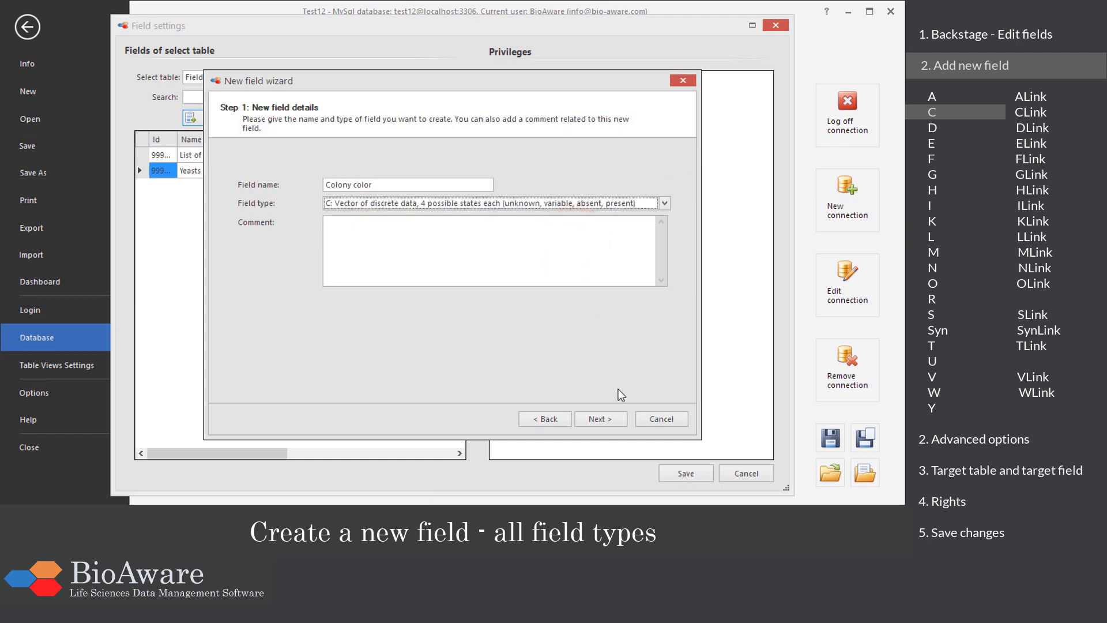
click(616, 422)
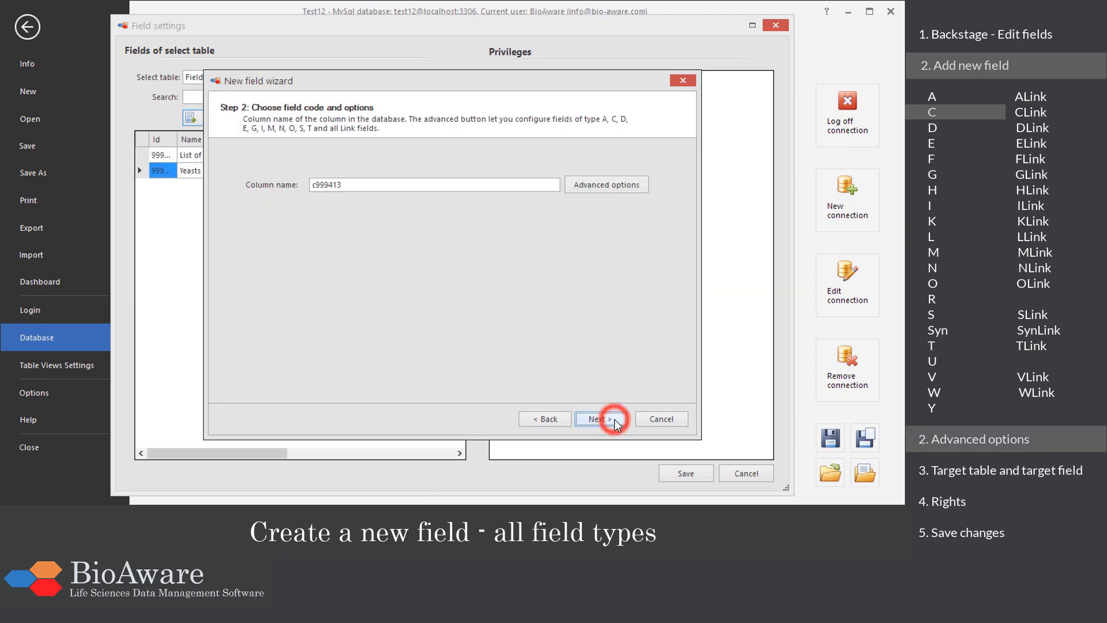
- Paste the copied subfields white, cream, yellowish, orange, pink, red, buff and dark brown to black into Colony color's advanced options, keeping 4 states
click(590, 182)
right_click(406, 187)
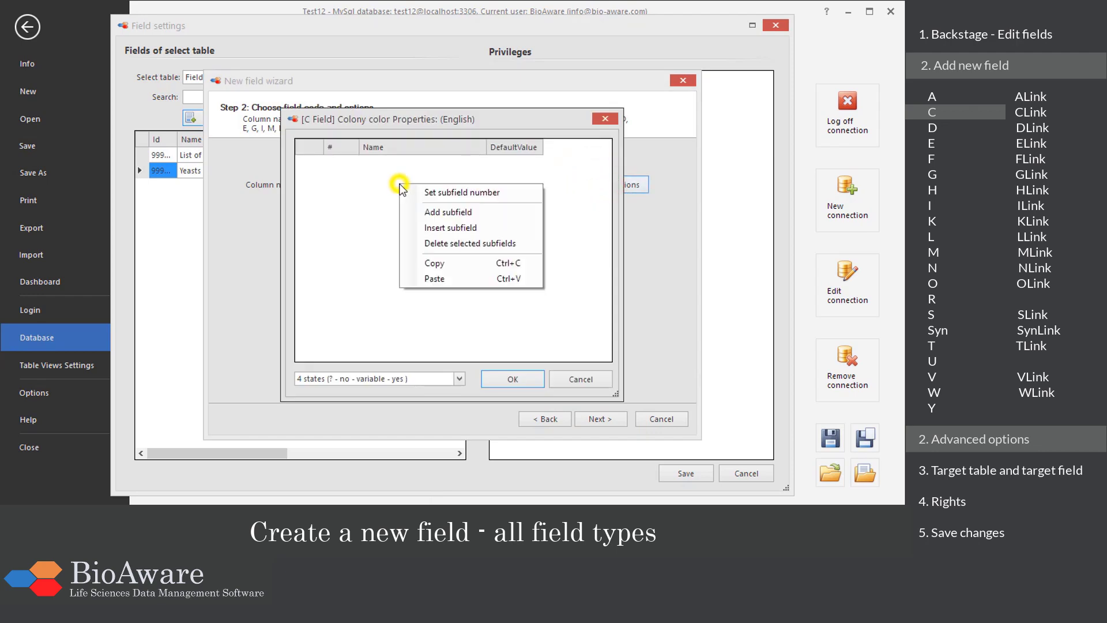
click(495, 283)
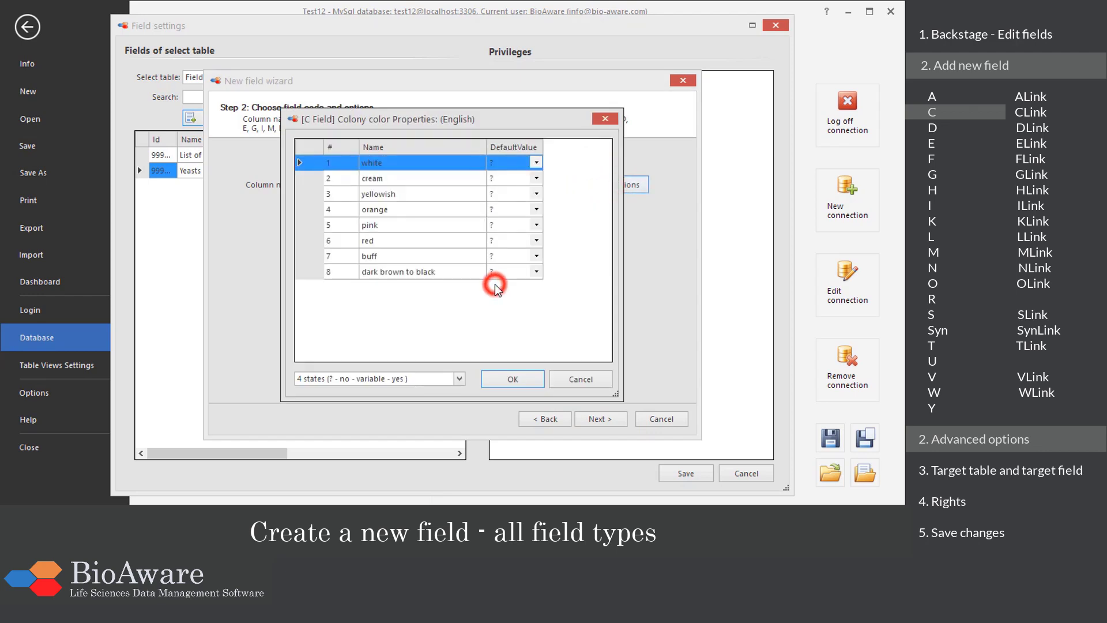
click(460, 379)
click(441, 412)
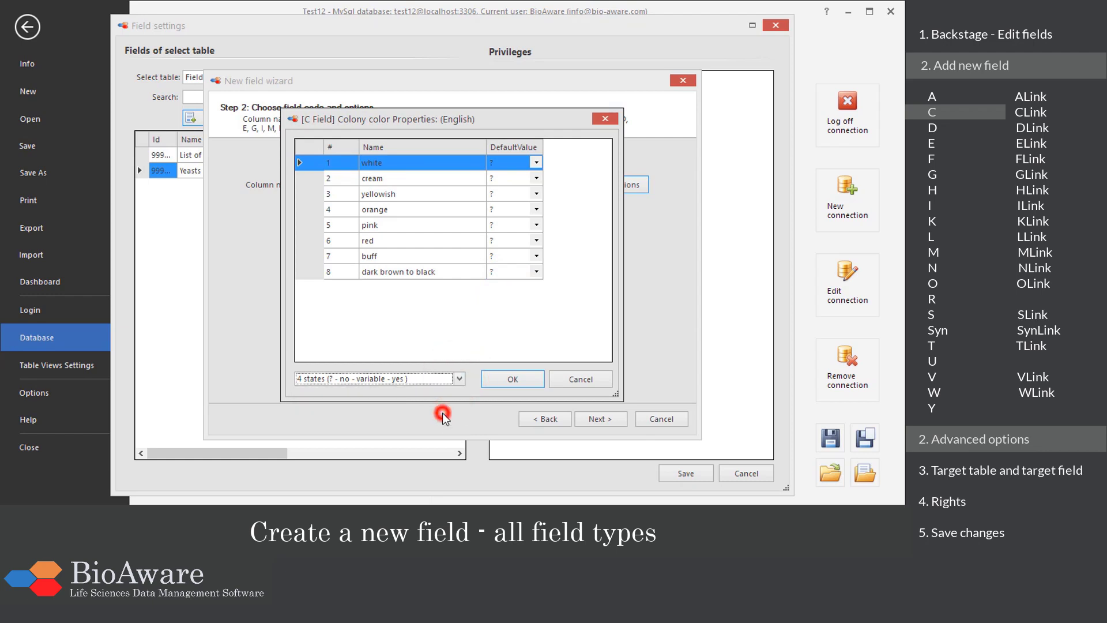
click(508, 381)
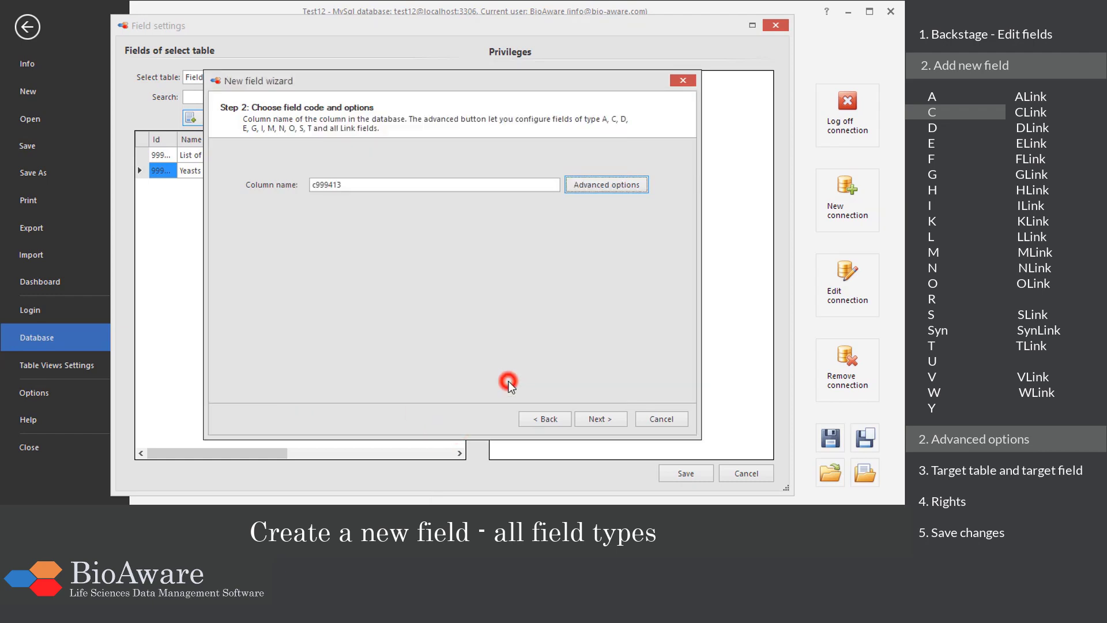
- Accept read and write rights for all user groups and finish creating the Colony color field
click(599, 418)
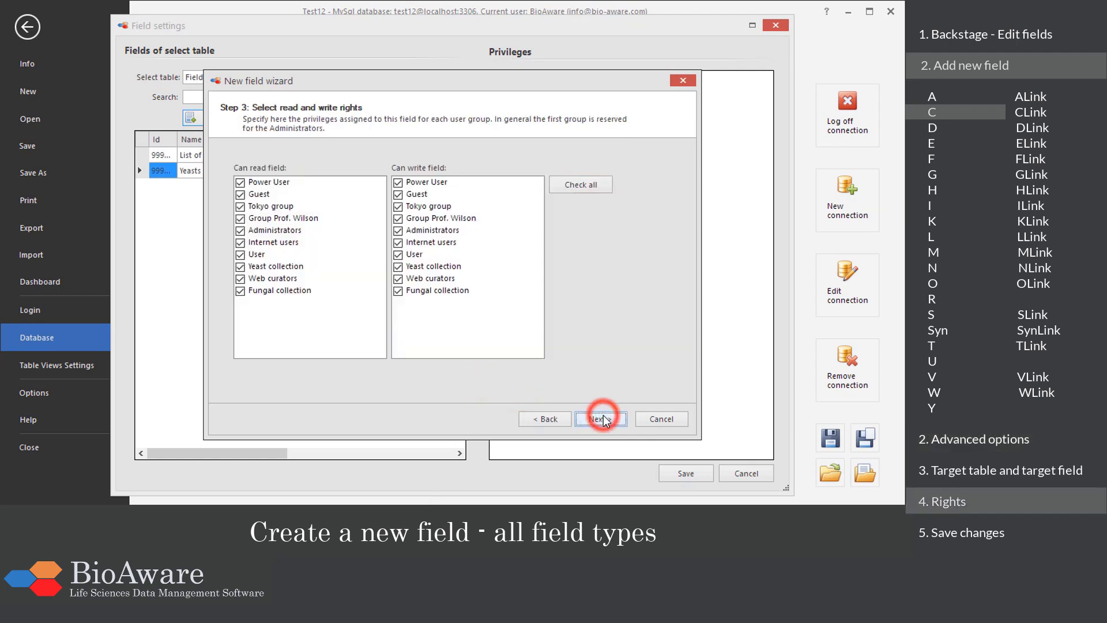
click(602, 418)
click(603, 418)
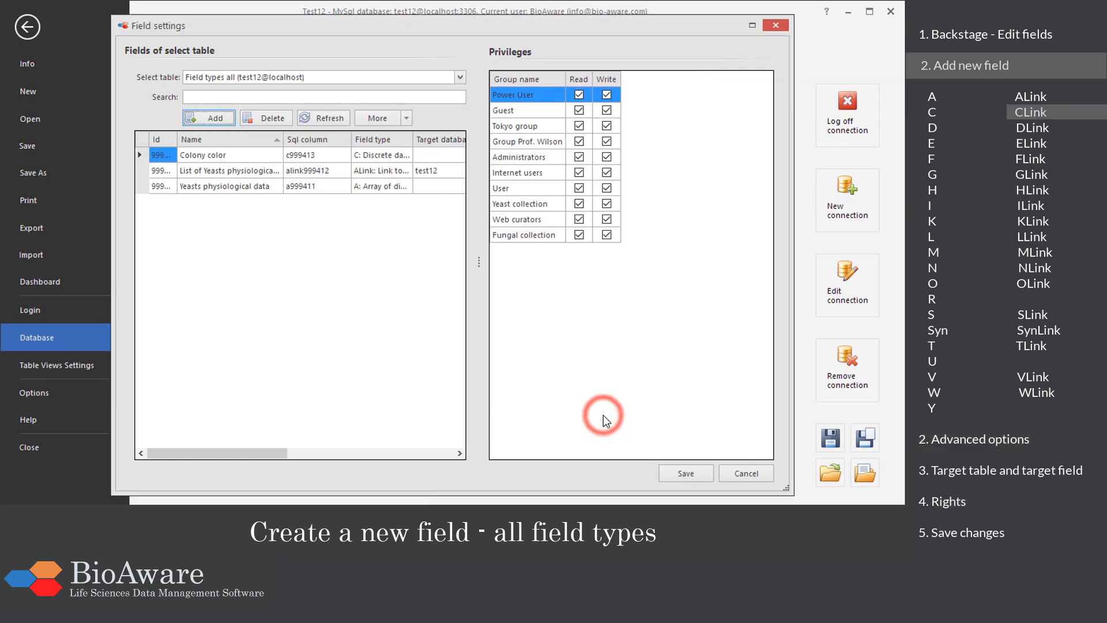
click(211, 428)
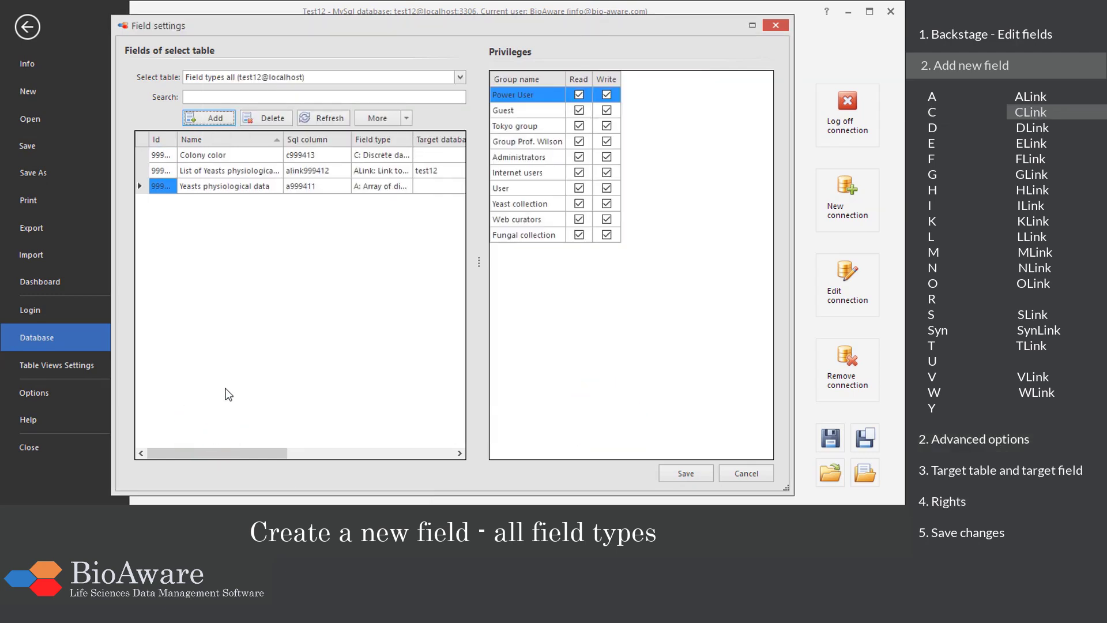
- Start a new field named "List of colony colors" with type C-Link: Link to a vector of 4 states discrete data
click(224, 118)
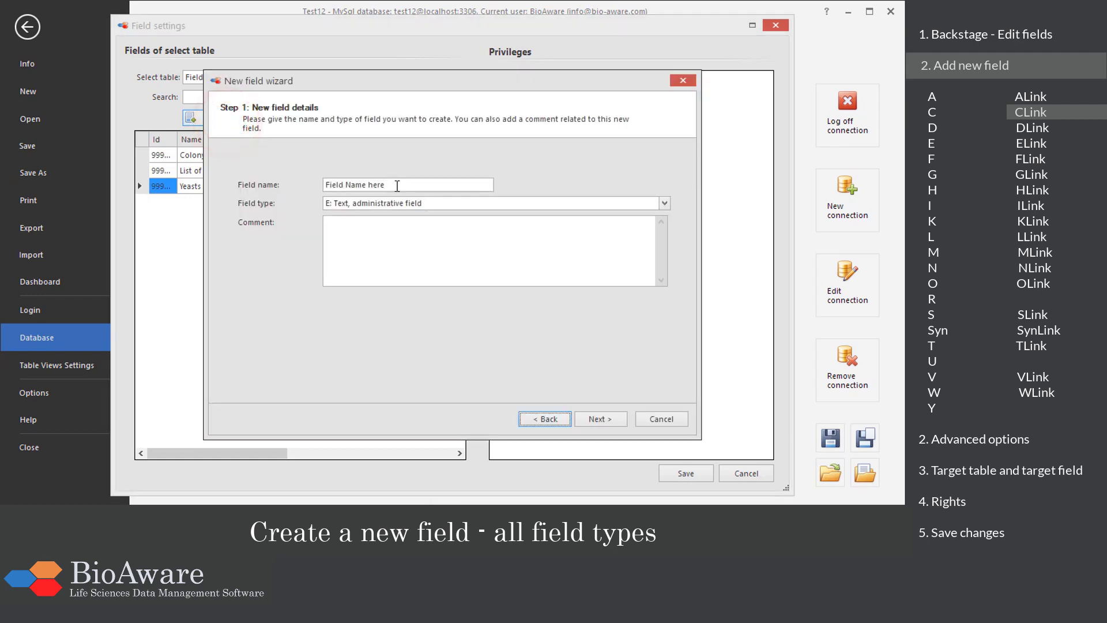
drag(396, 185, 298, 188)
text(List of colony colors)
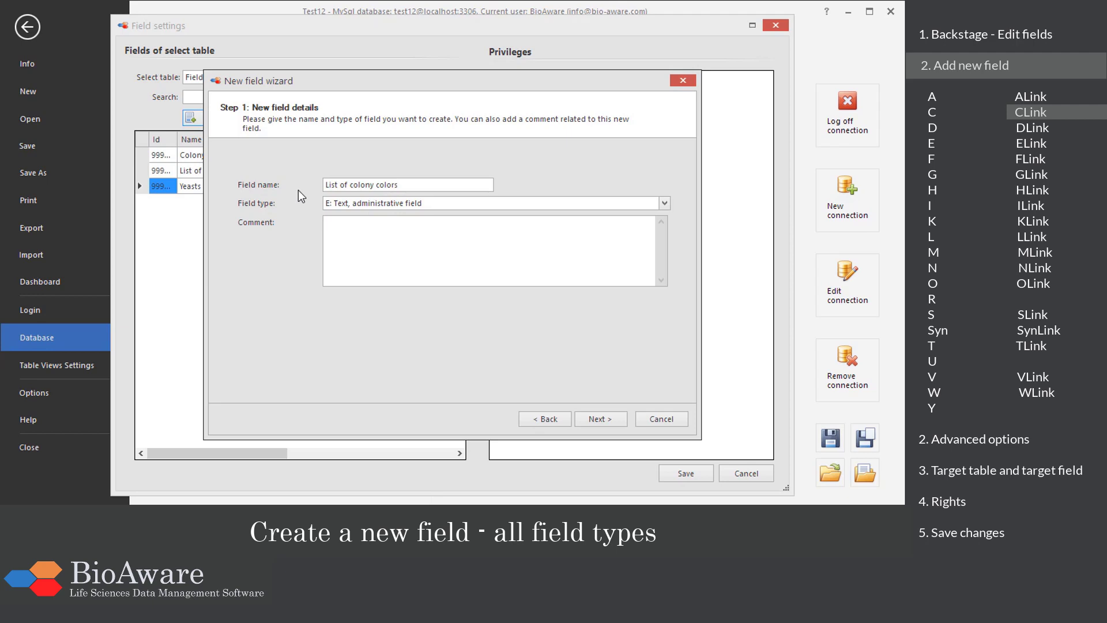
click(666, 203)
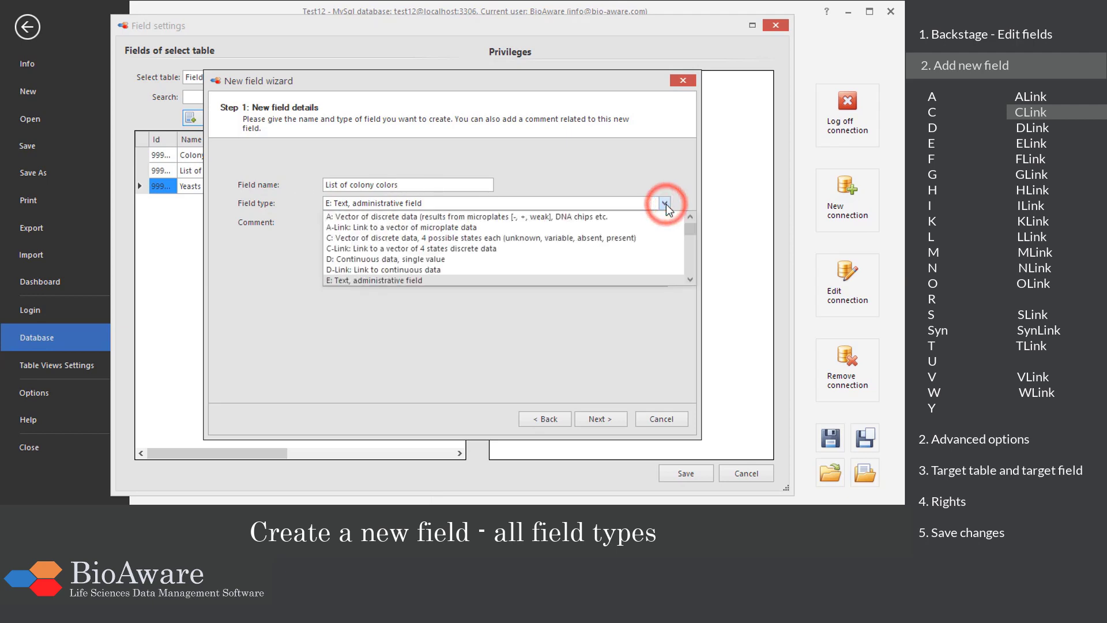
click(450, 248)
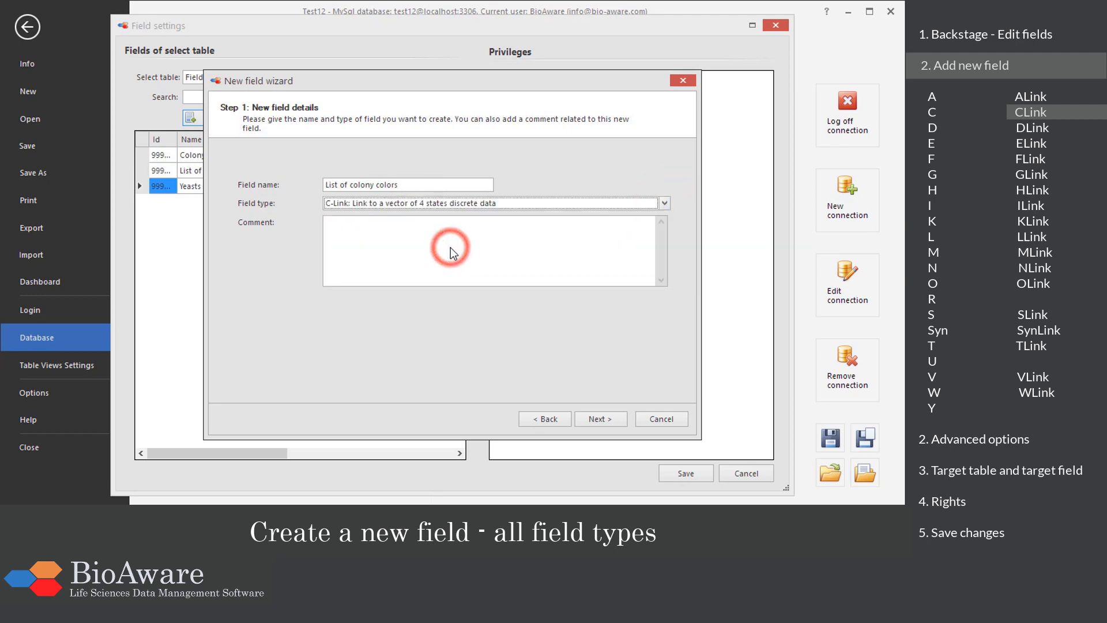
click(581, 418)
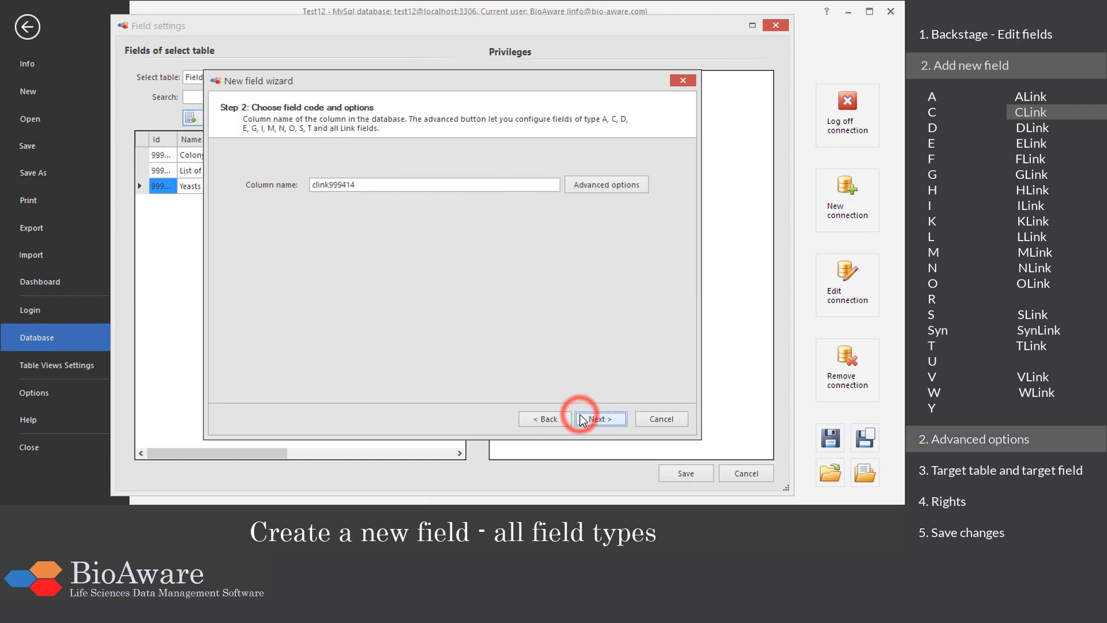
- Leave the maximum link number empty in the C-Link field's advanced options and continue to target selection
click(568, 184)
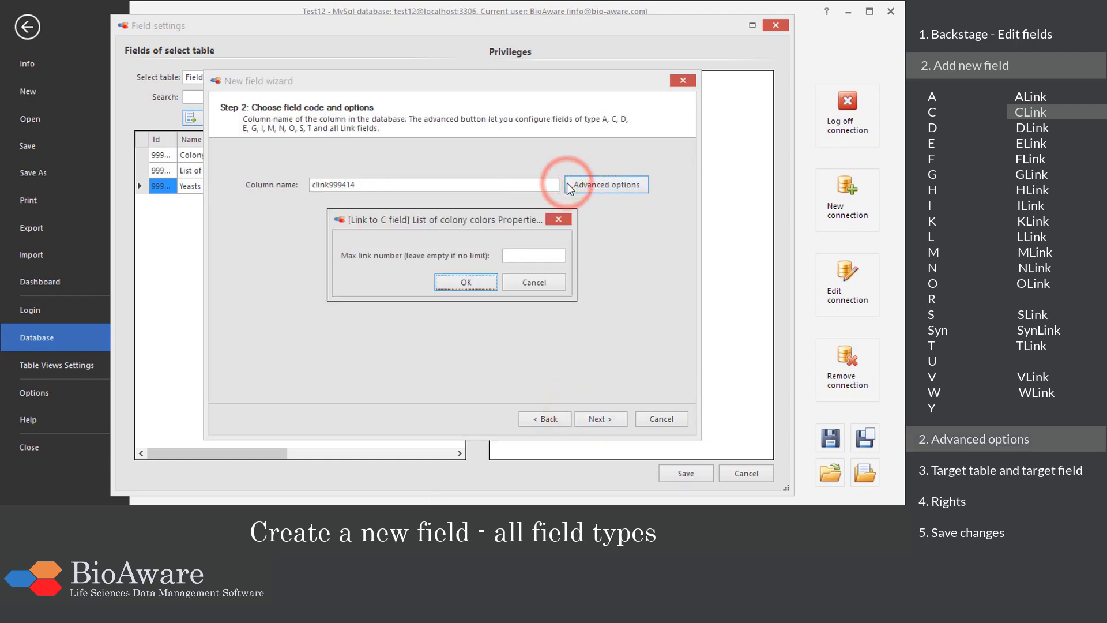
click(487, 285)
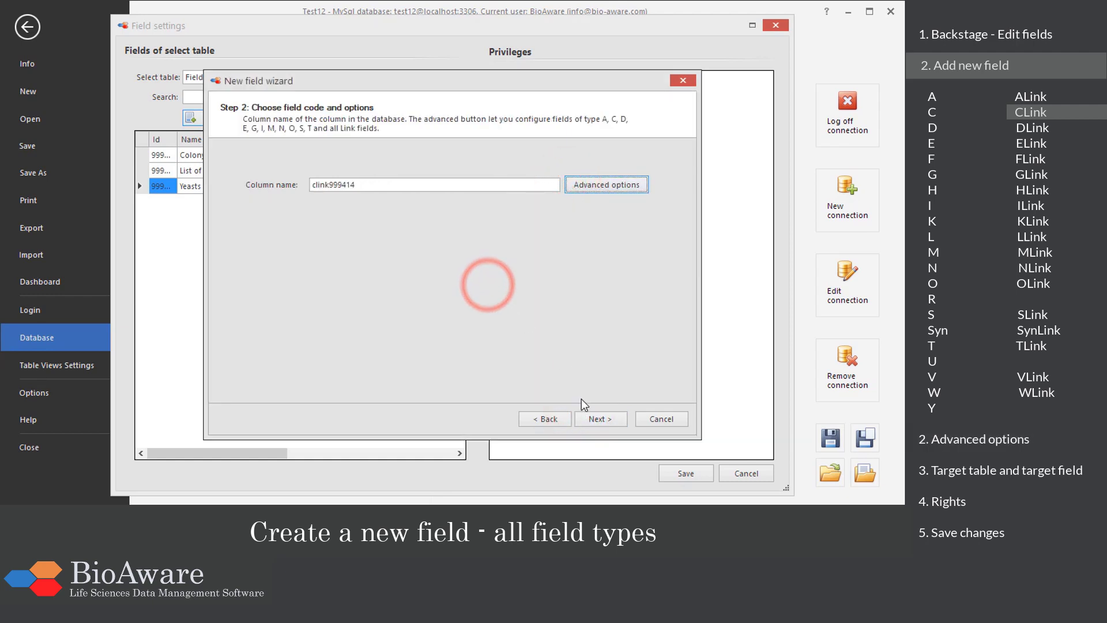
click(584, 419)
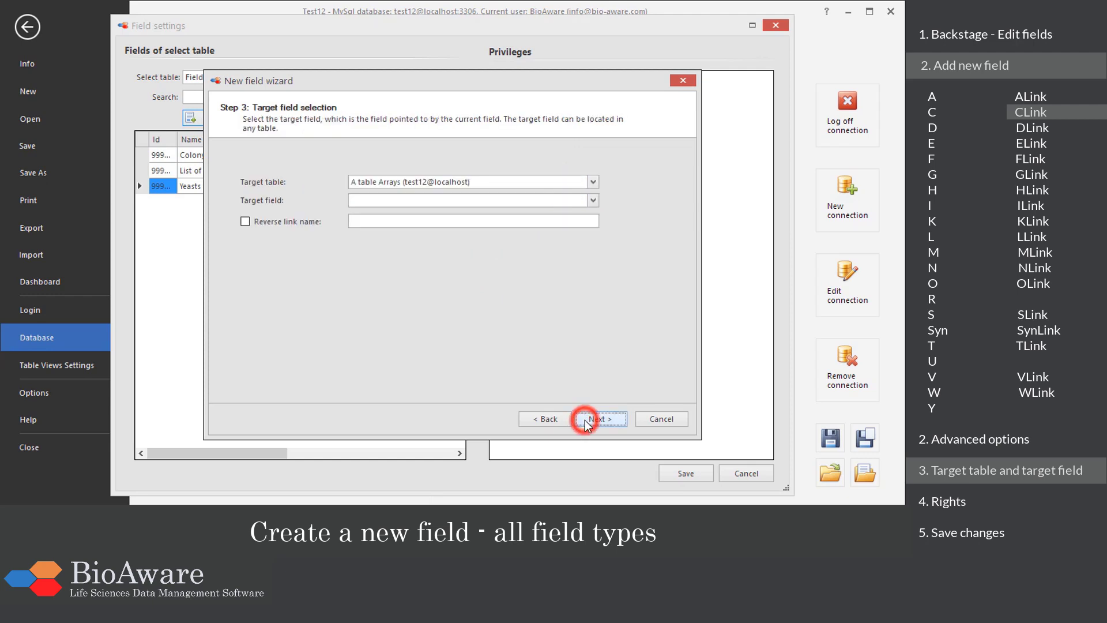
- Set the C-Link's target table to C table and its target field to [10202] Colony color
click(593, 181)
text(c)
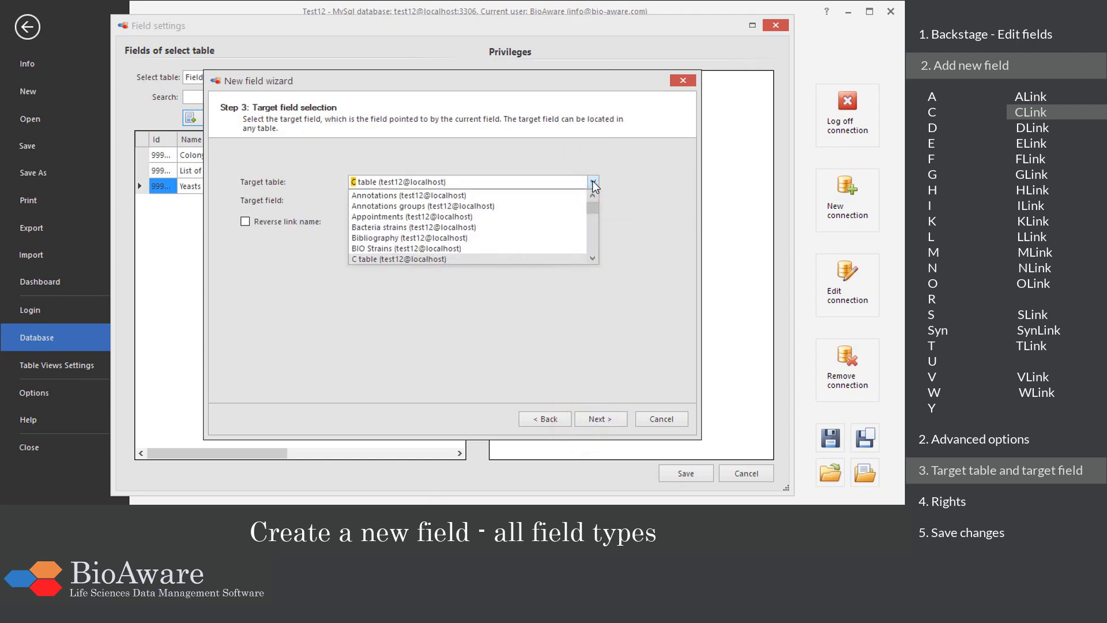
click(462, 258)
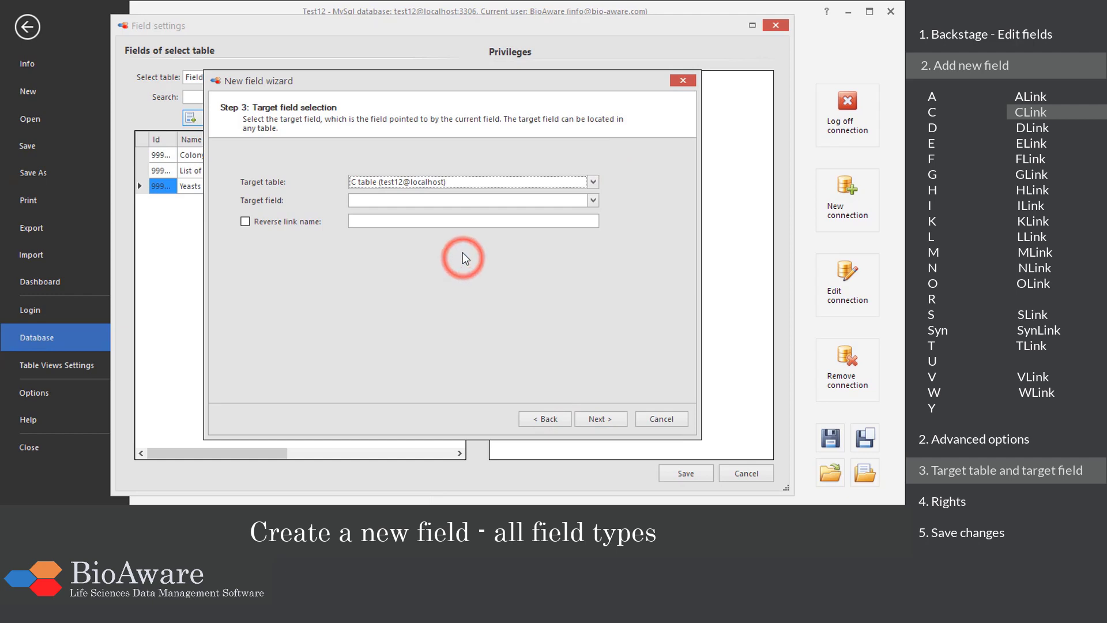
click(594, 198)
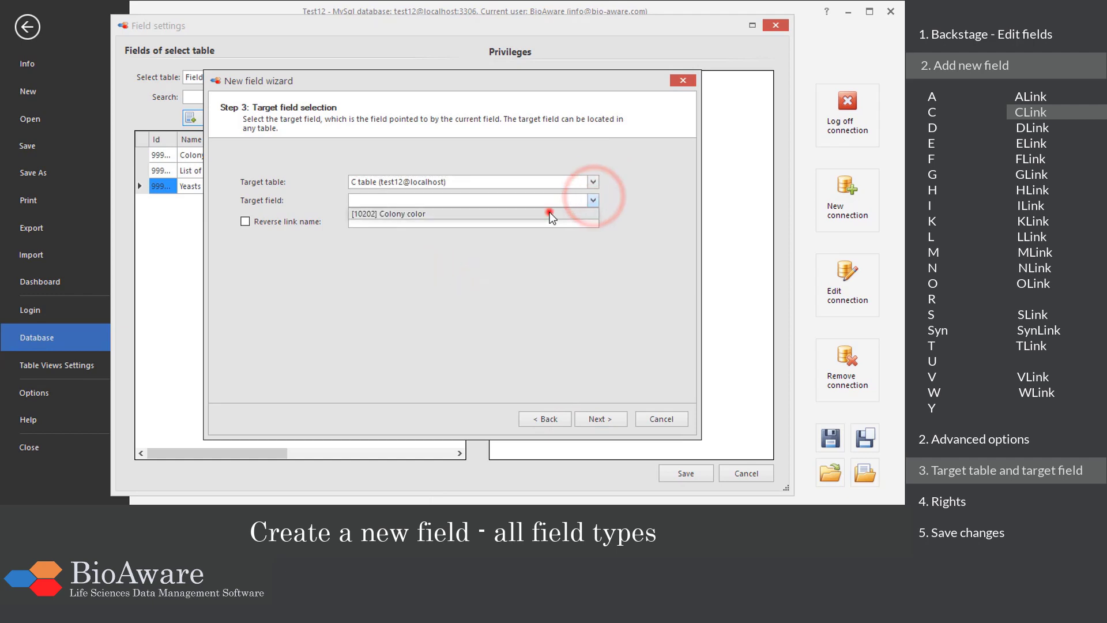
click(549, 213)
click(587, 419)
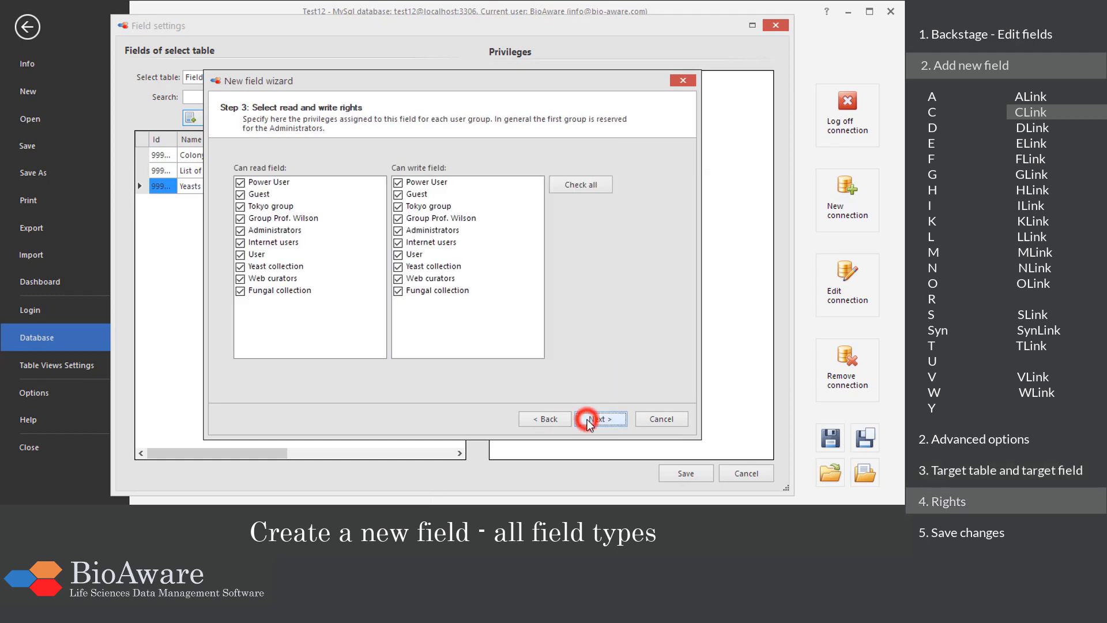
- Accept read and write rights for all user groups and finish creating the List of colony colors field
click(587, 420)
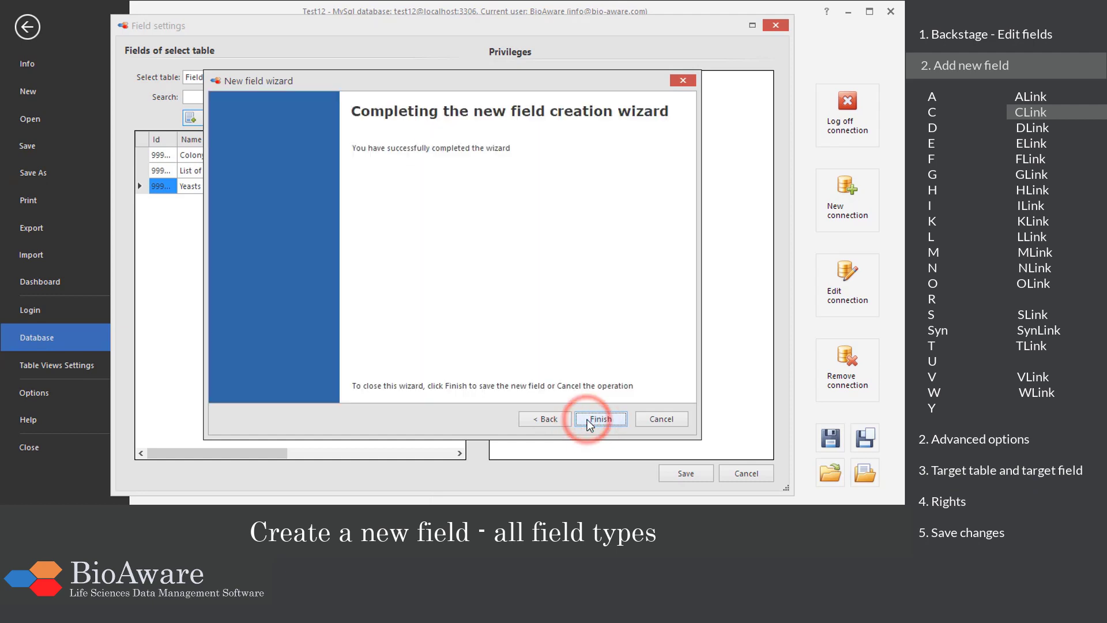
click(587, 420)
click(222, 418)
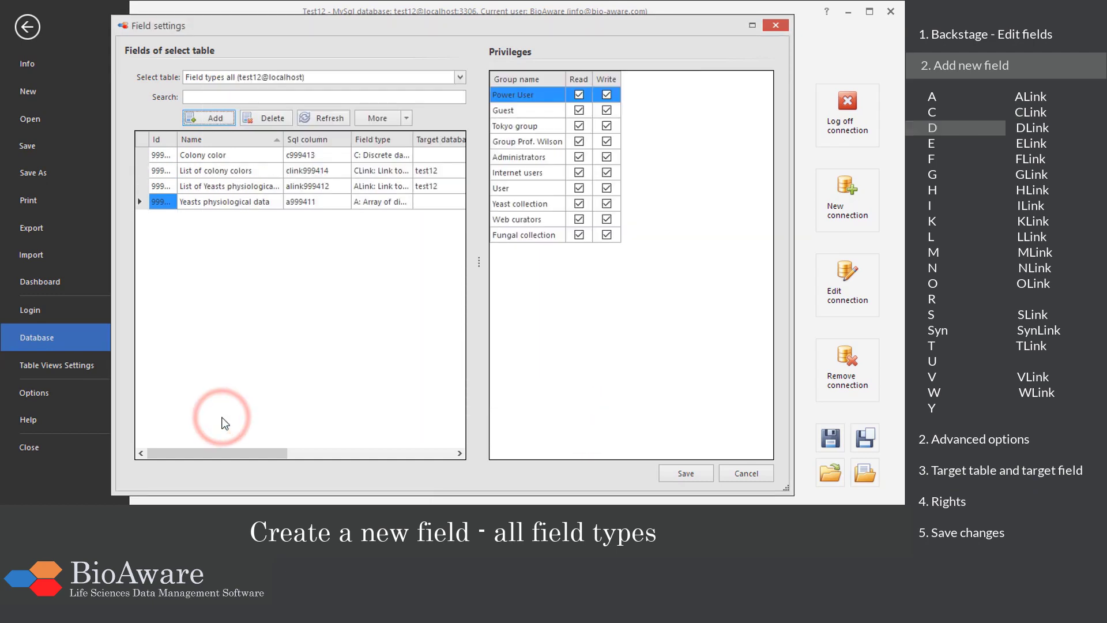
- Start a new field named "Temperature of growth" with type D: Continuous data, single value
click(222, 119)
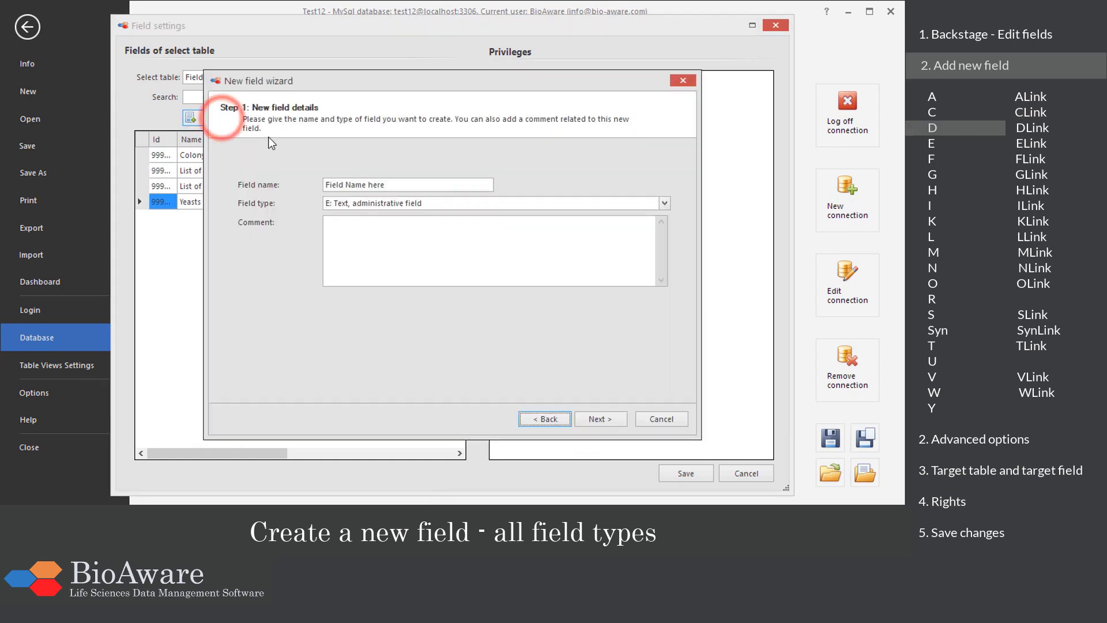
drag(385, 185, 313, 184)
text(Te)
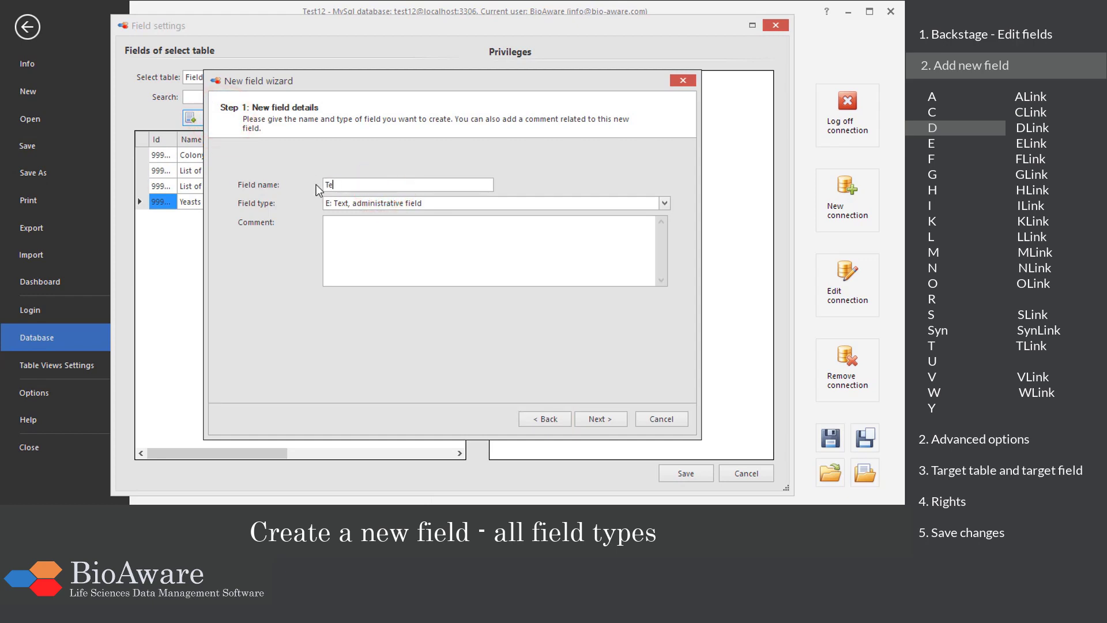
text(mperature of growth)
click(663, 205)
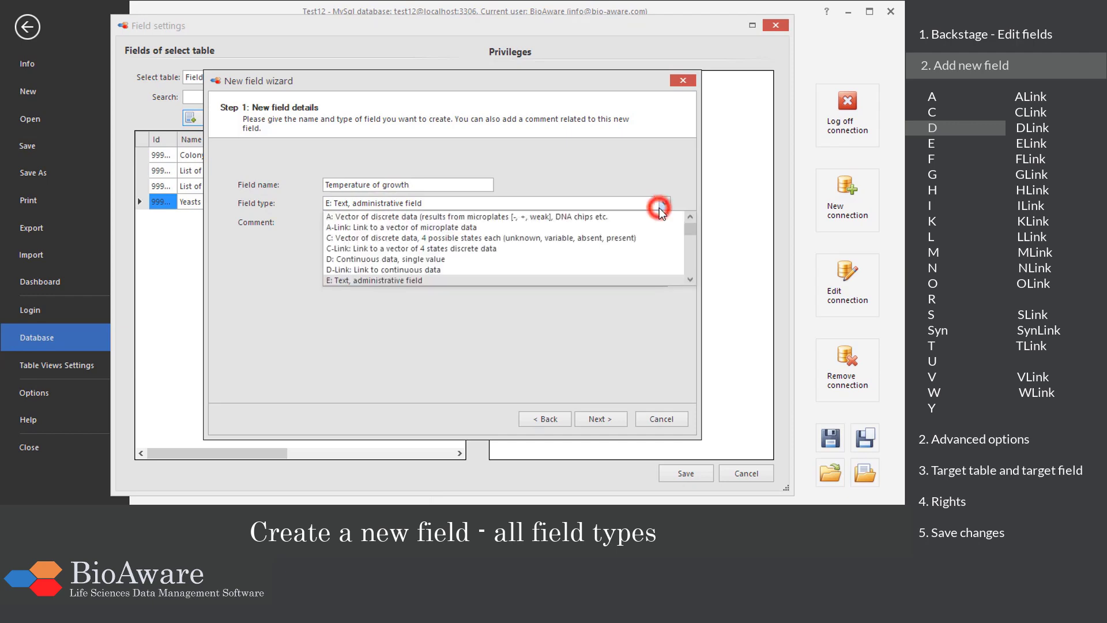
click(475, 261)
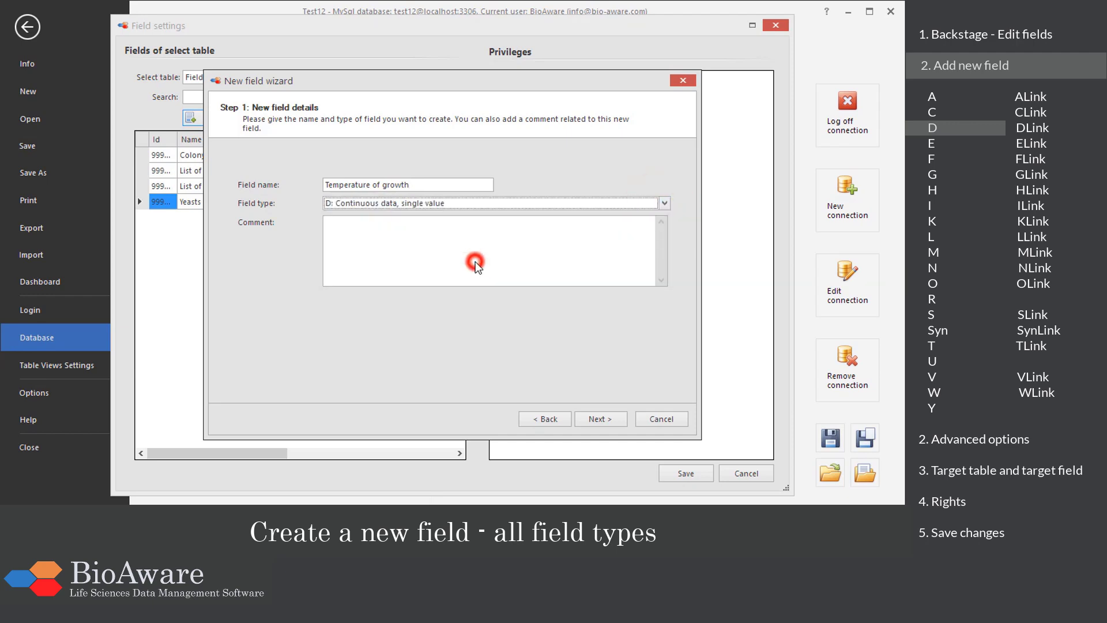
click(590, 419)
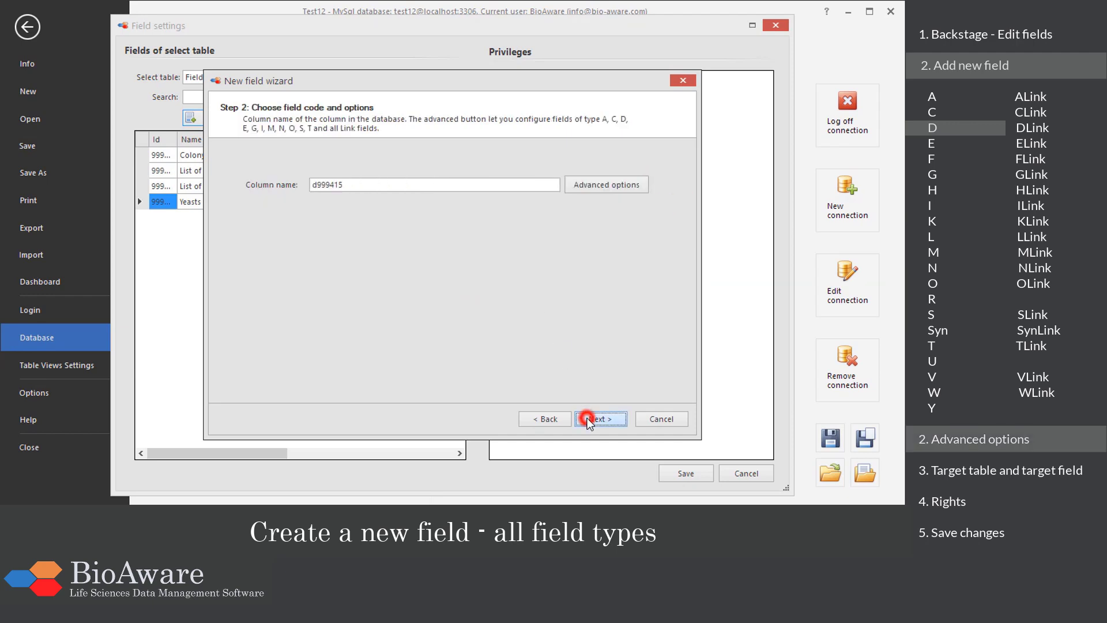
- Accept the Temperature of growth field's default advanced options and finish creating it with read and write rights for all user groups
click(593, 188)
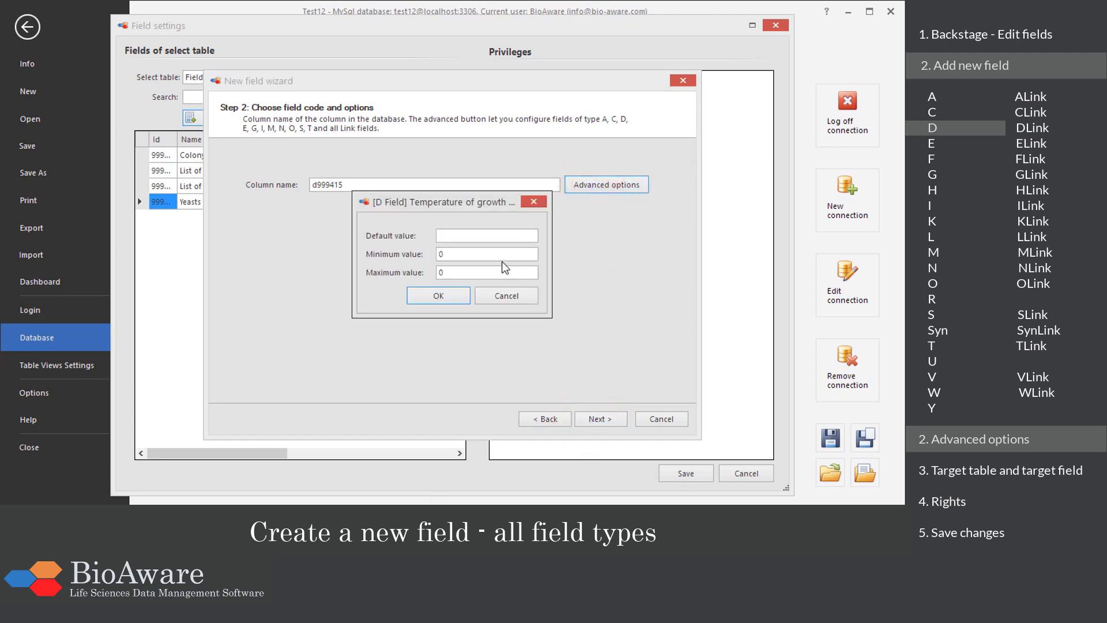
click(469, 295)
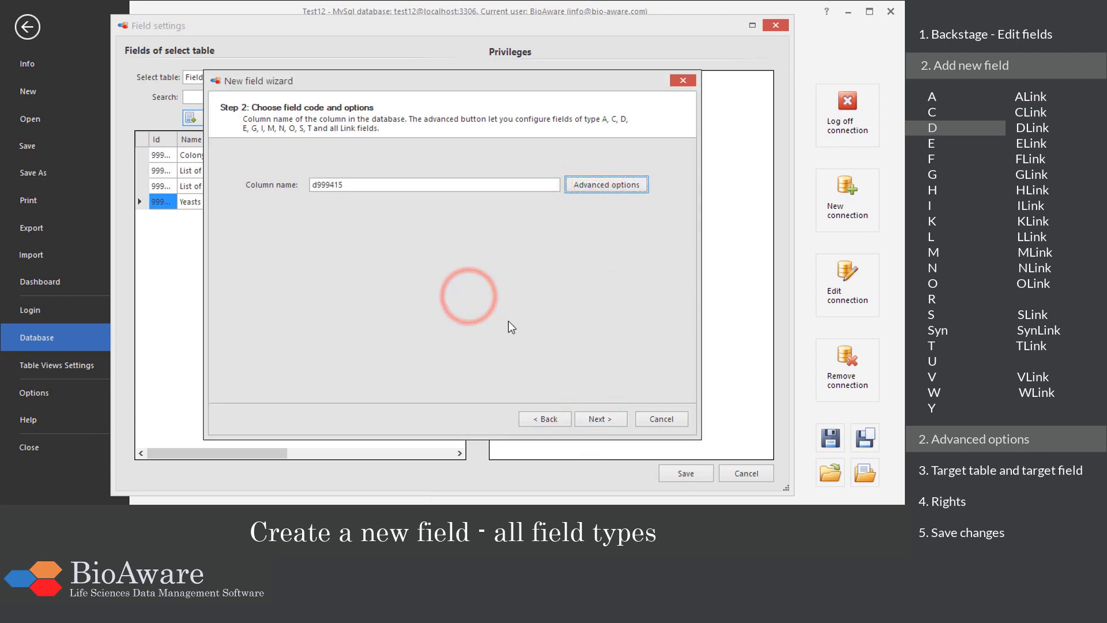
click(579, 423)
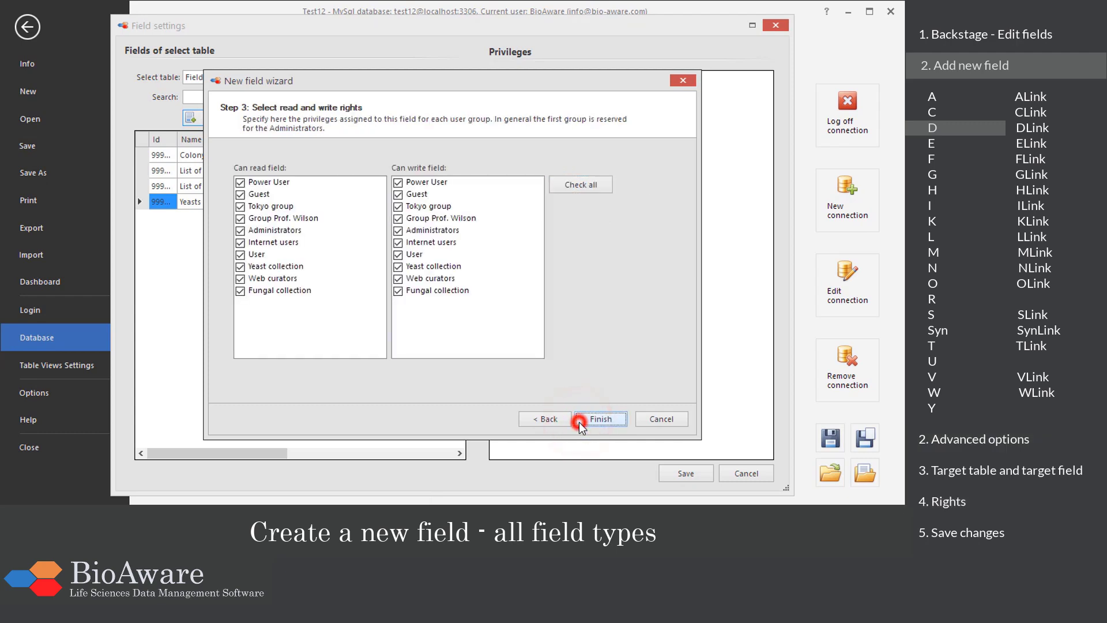
click(579, 423)
click(579, 423)
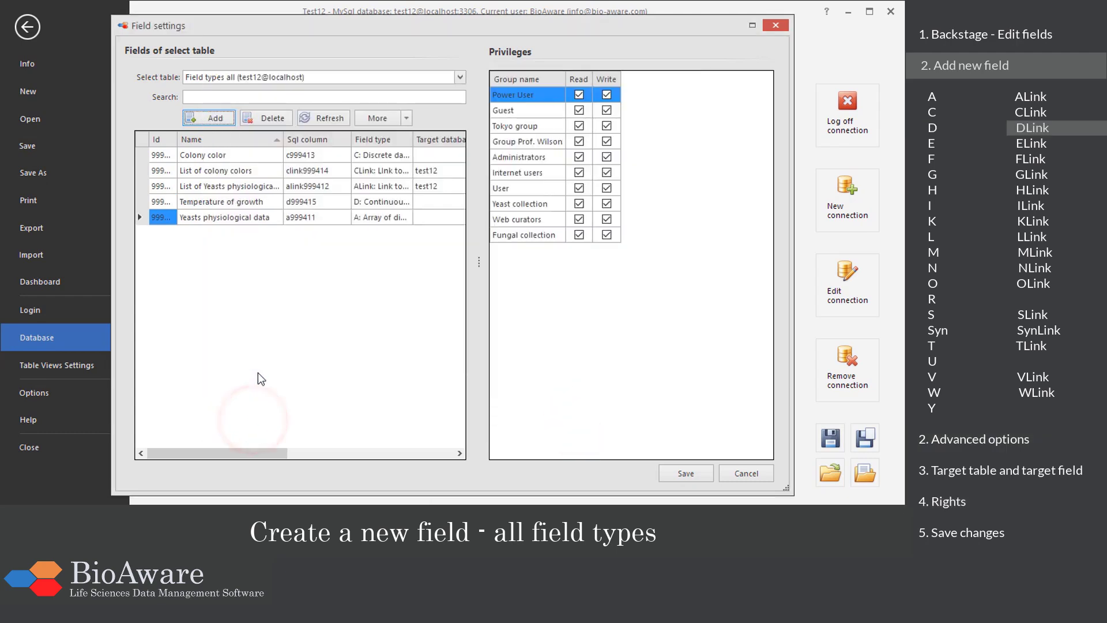
- Start a new field named "List of temperatures" with type D-Link: Link to continuous data
click(215, 118)
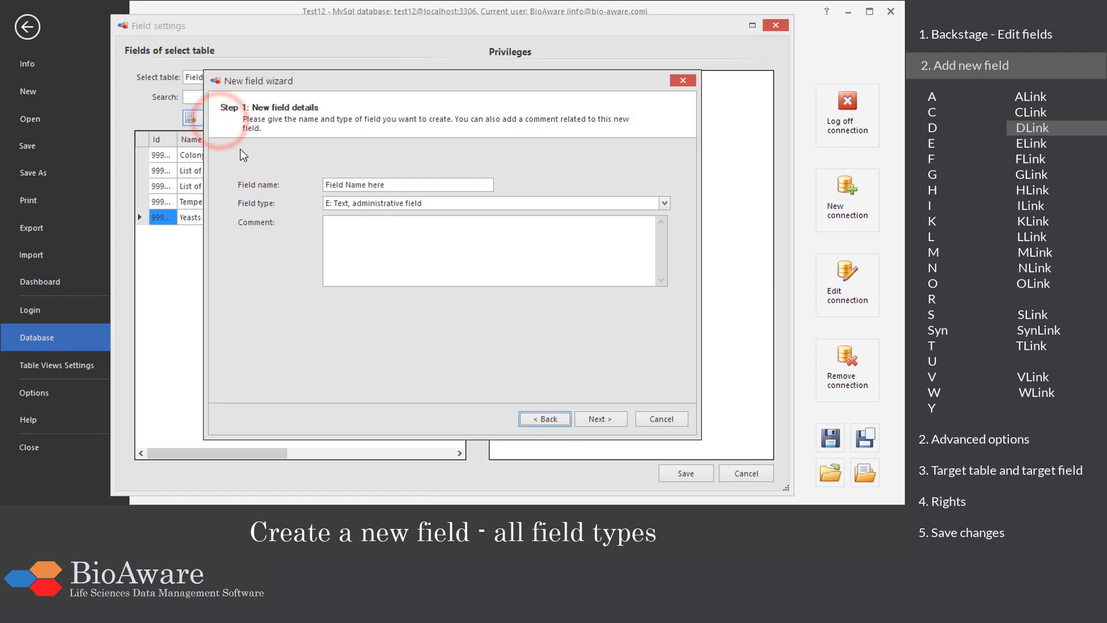
triple_click(386, 185)
text(List o)
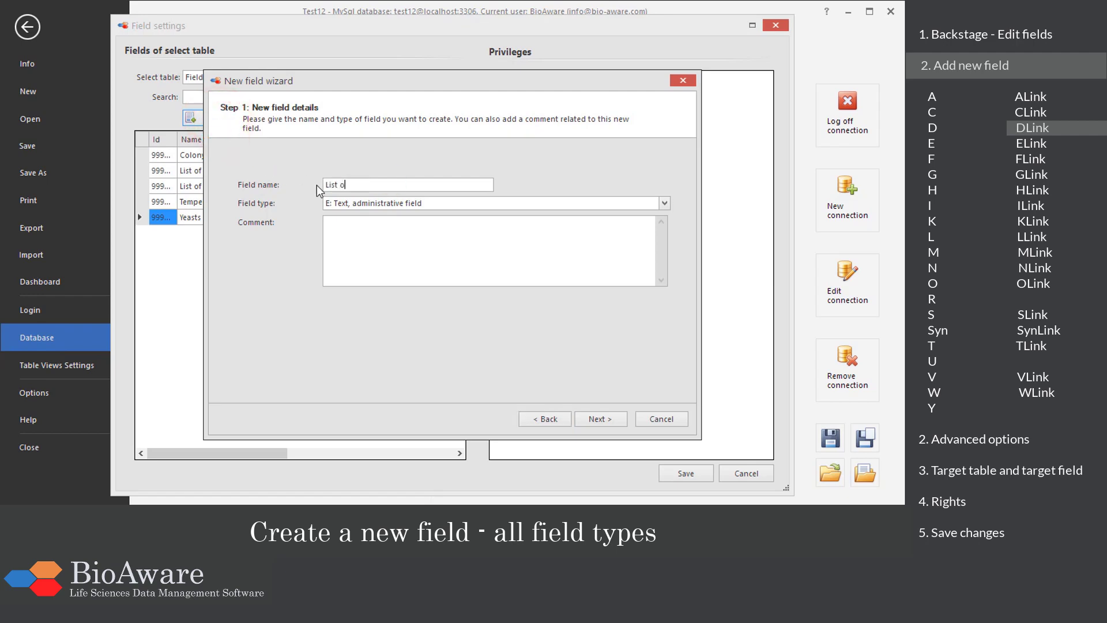
text(f temperatures)
click(665, 203)
click(472, 269)
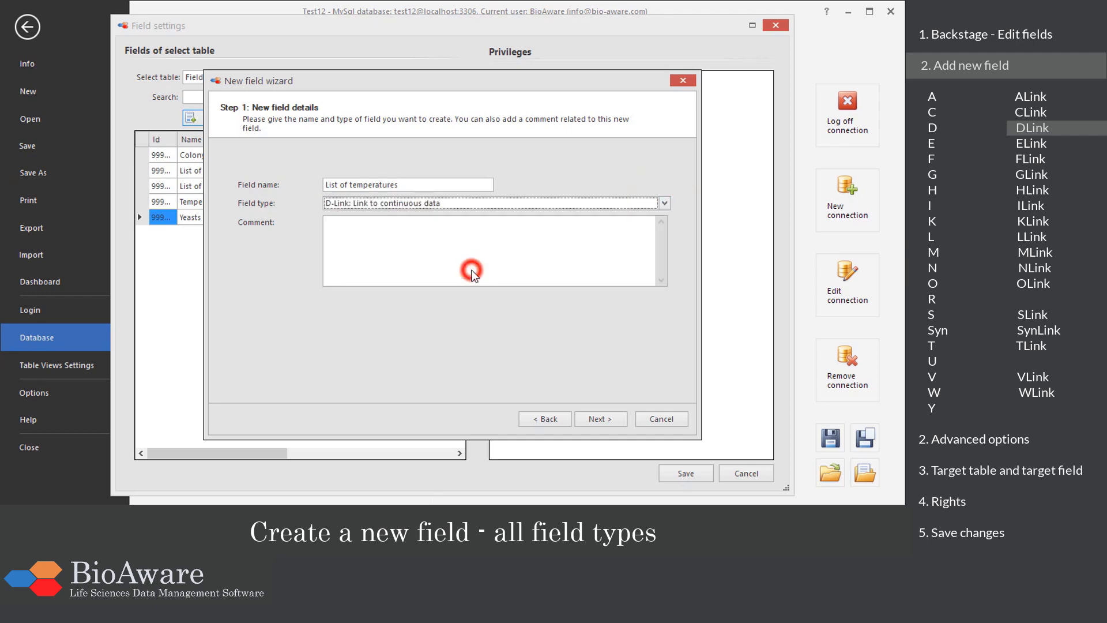
click(597, 419)
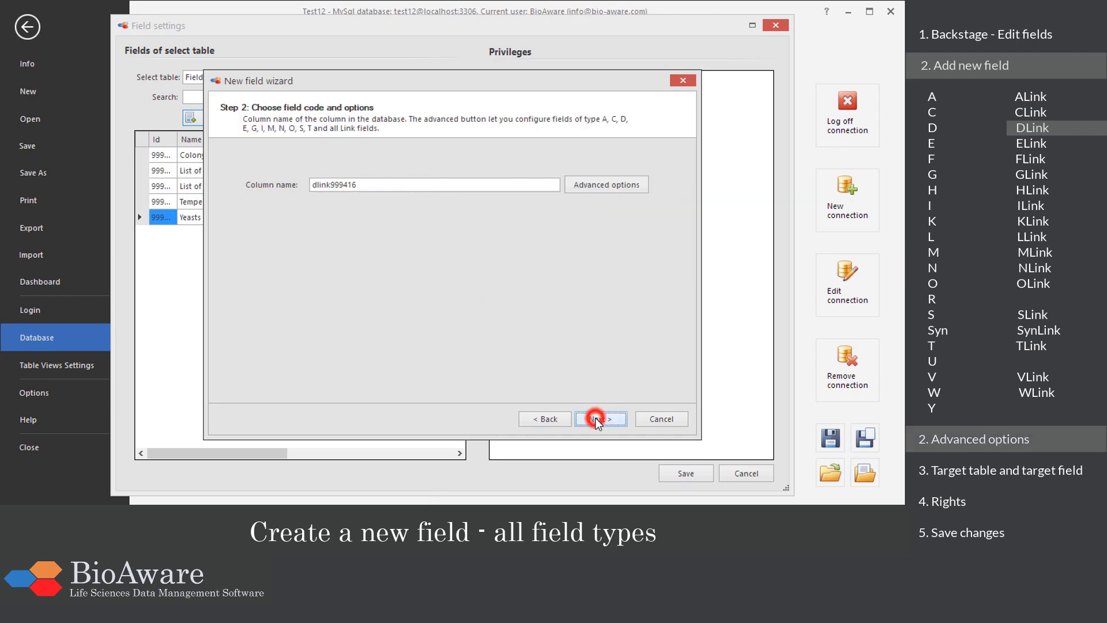
- Leave the List of temperatures link limit empty and target the Temperature field of D table Numbers
click(631, 189)
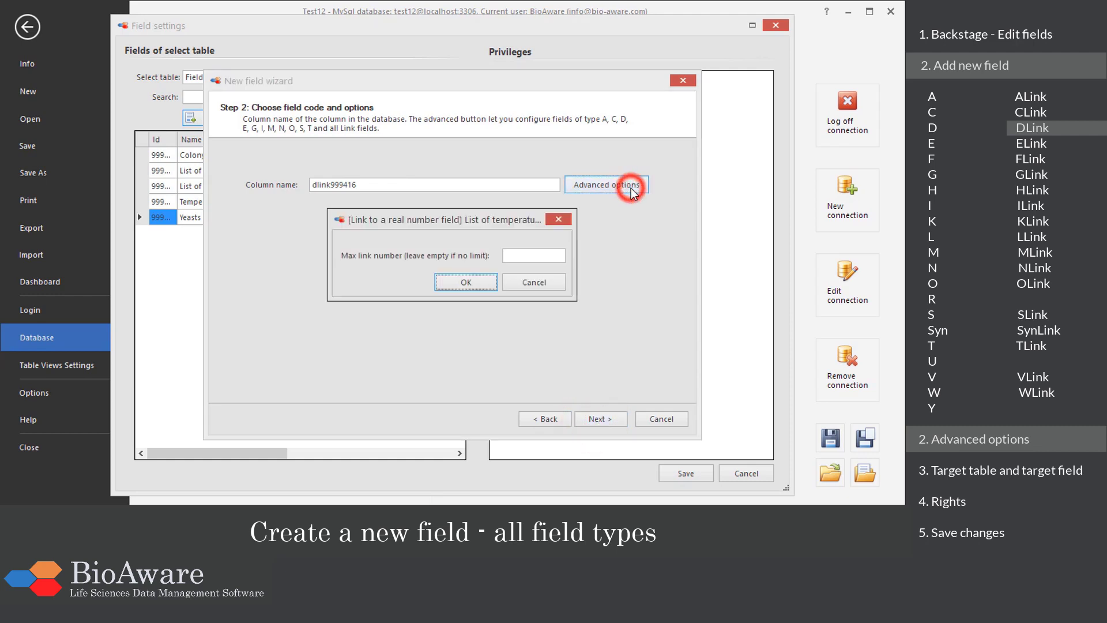
click(486, 282)
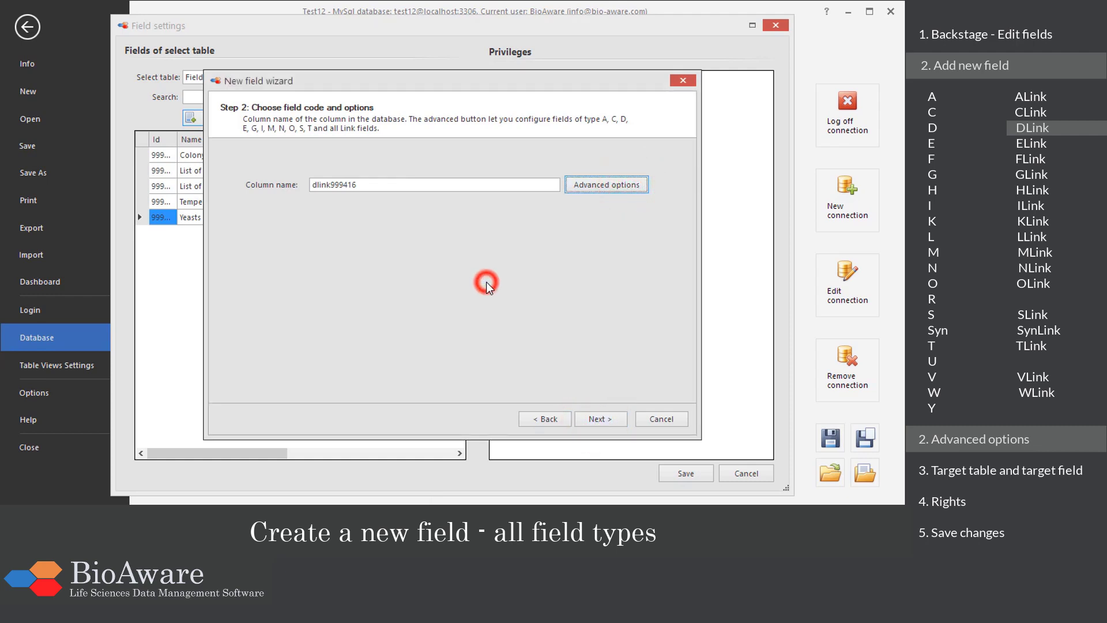
click(589, 417)
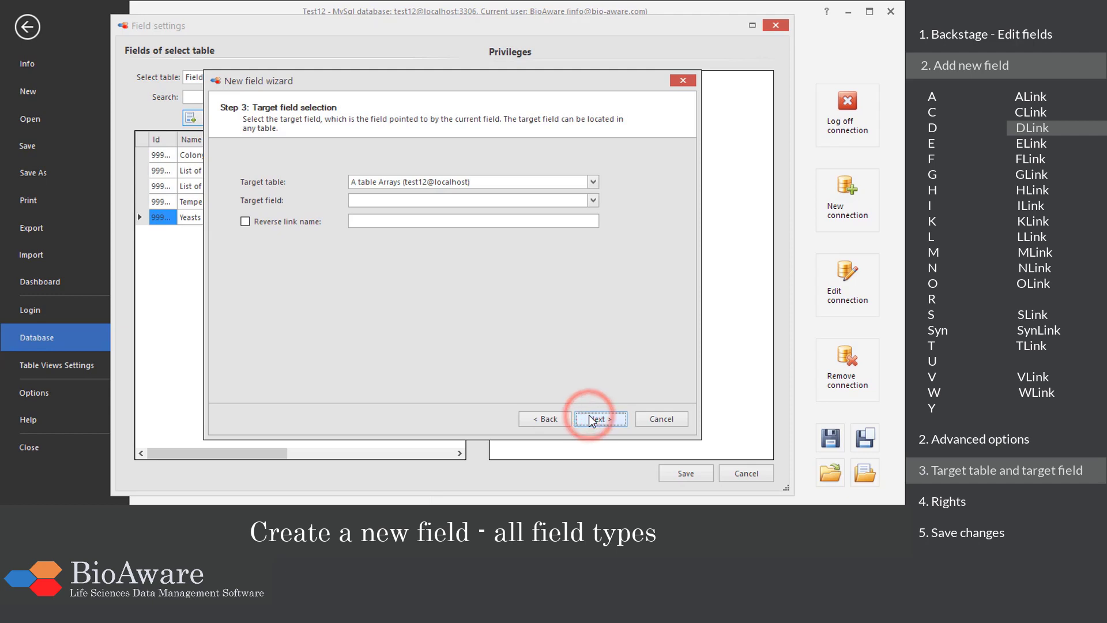
click(591, 183)
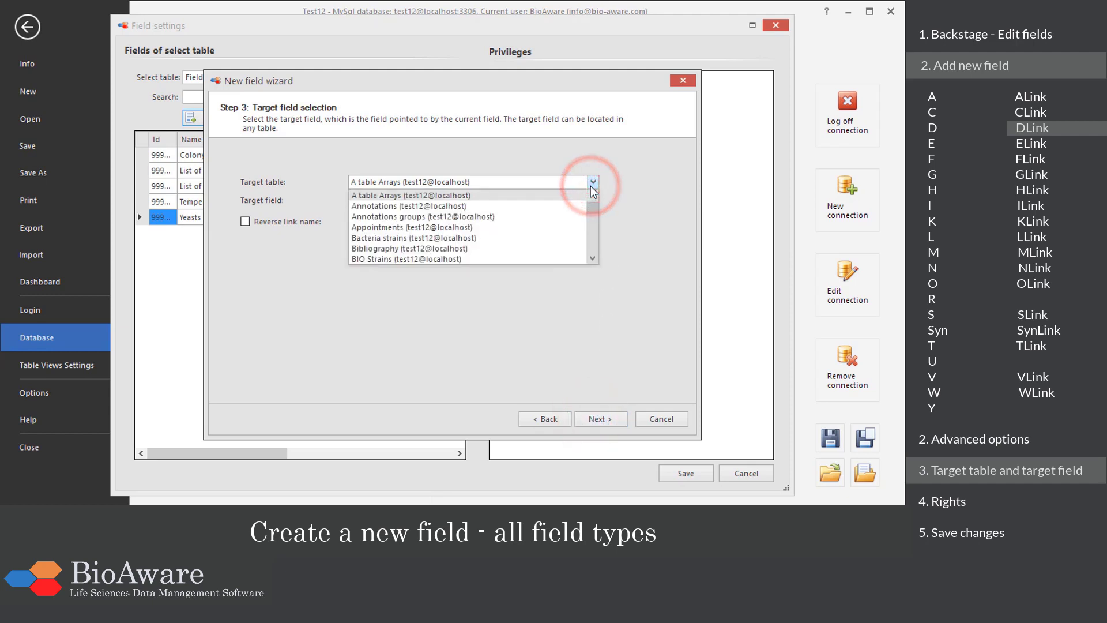
key(d)
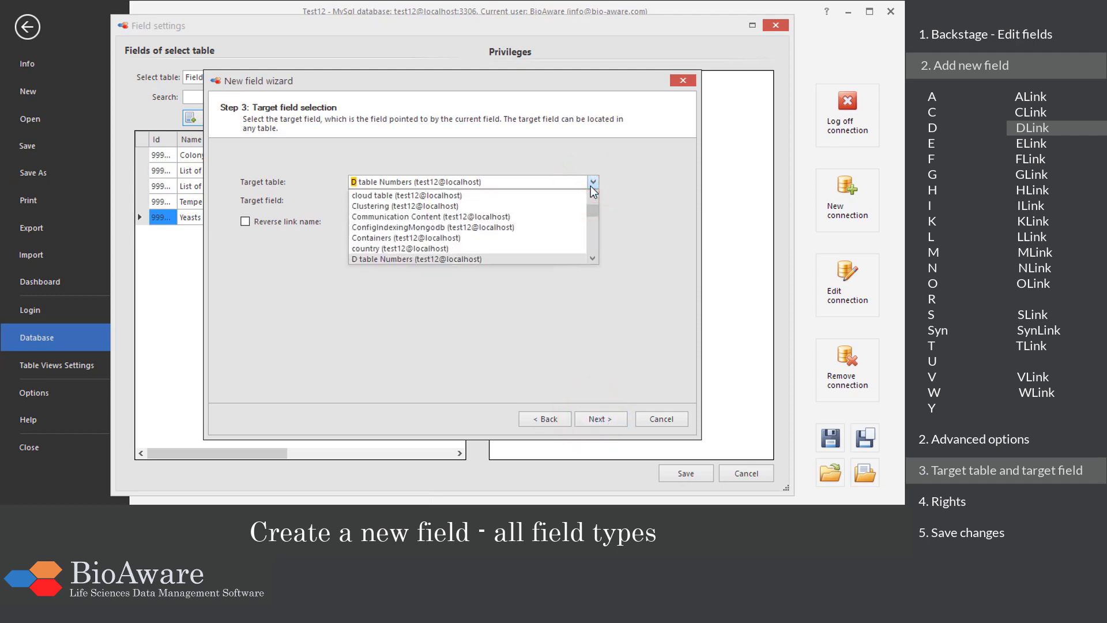
click(497, 260)
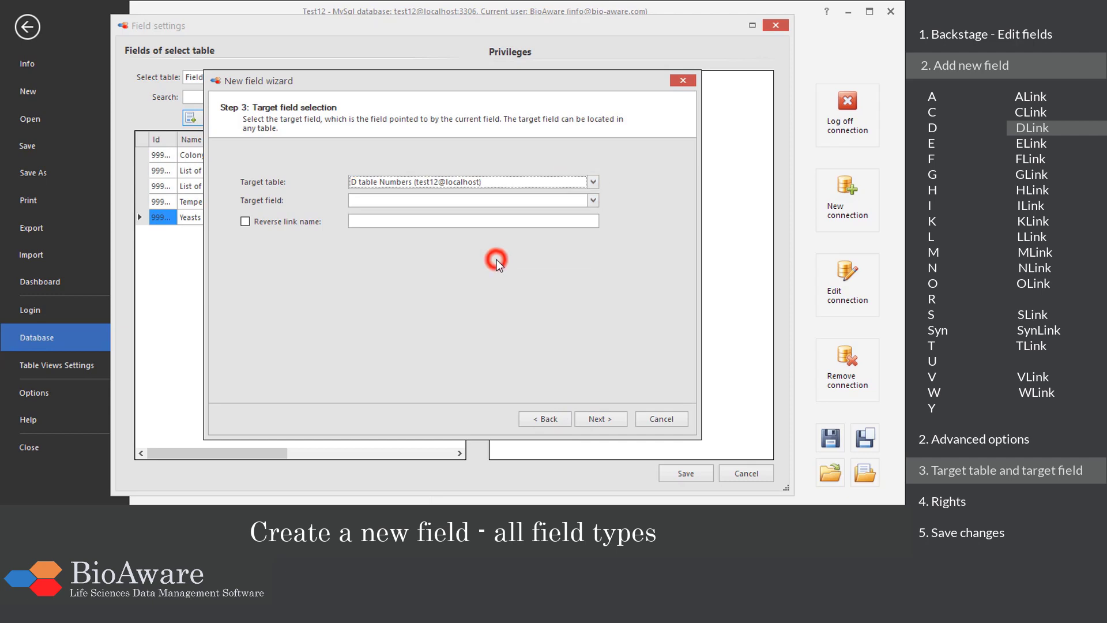
click(591, 200)
click(558, 212)
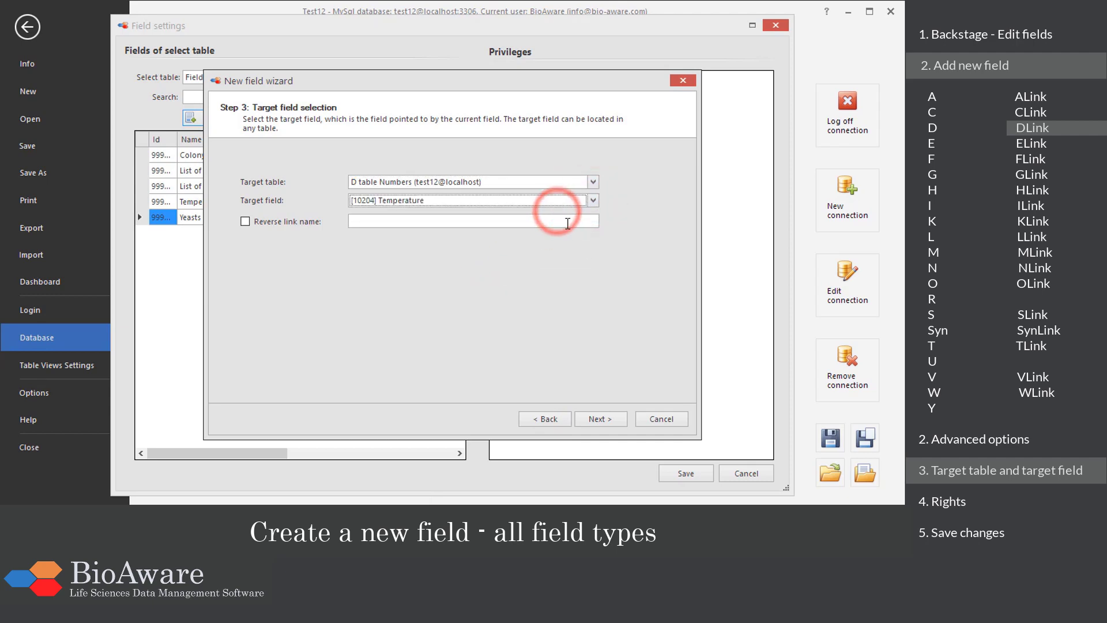
- Accept read and write rights for all user groups and finish creating the List of temperatures field
click(601, 419)
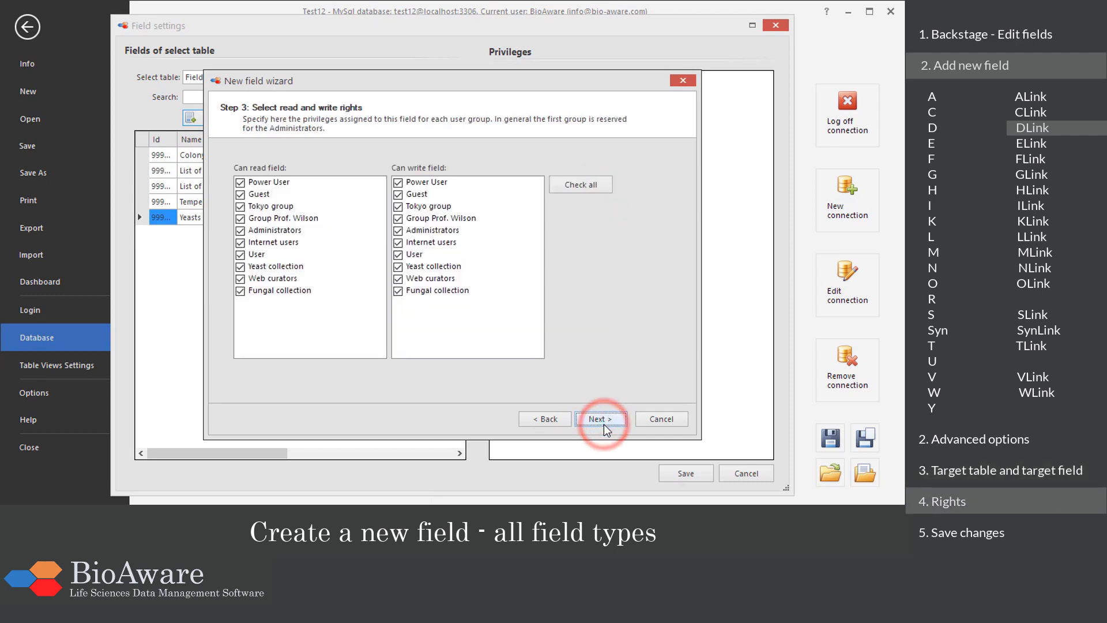
click(601, 419)
click(601, 419)
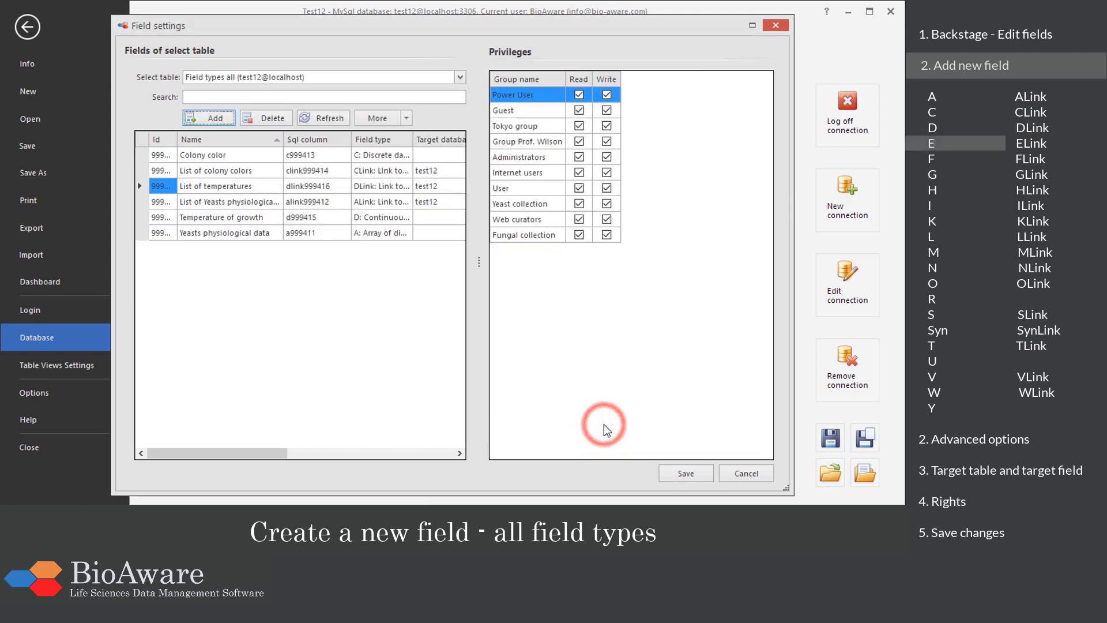
- Start a new field named "Remarks" with type E: Text, administrative field
click(223, 122)
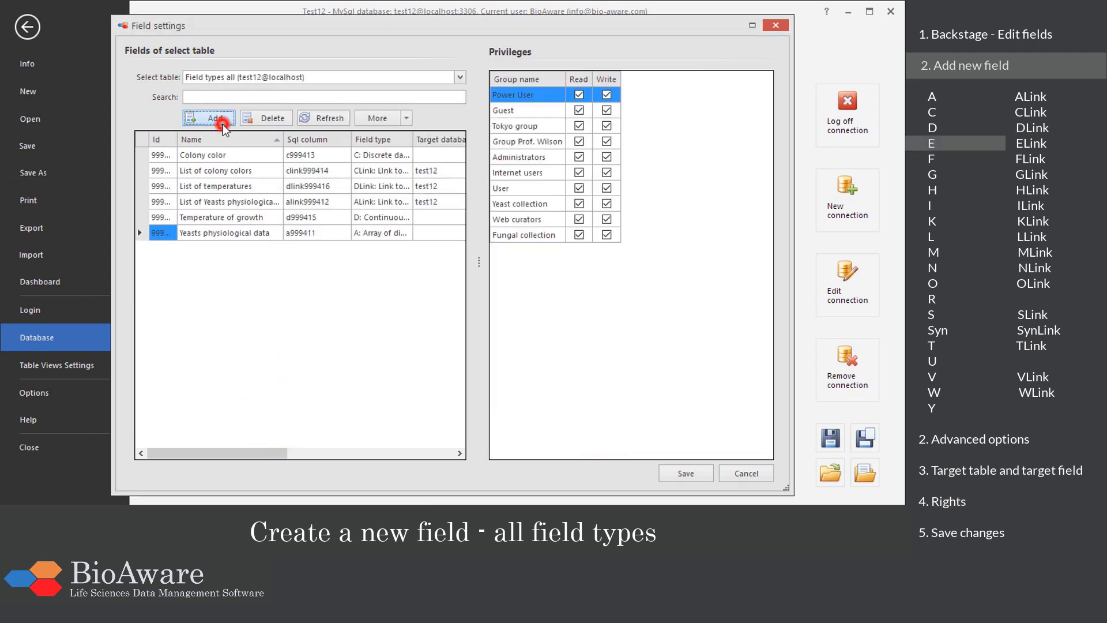
triple_click(402, 185)
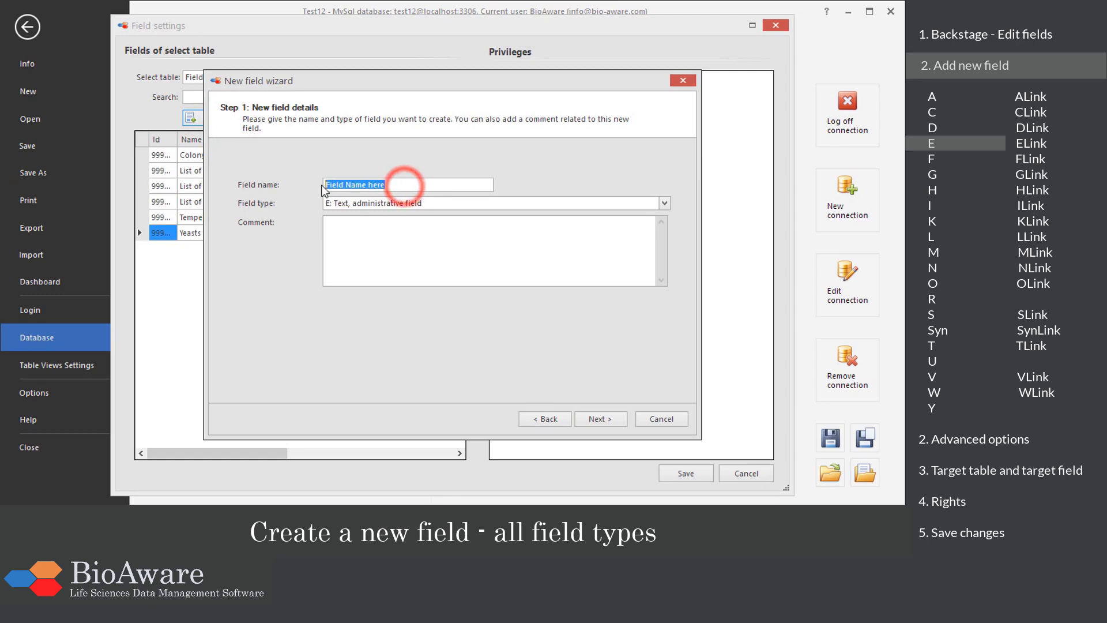
text(Remarks)
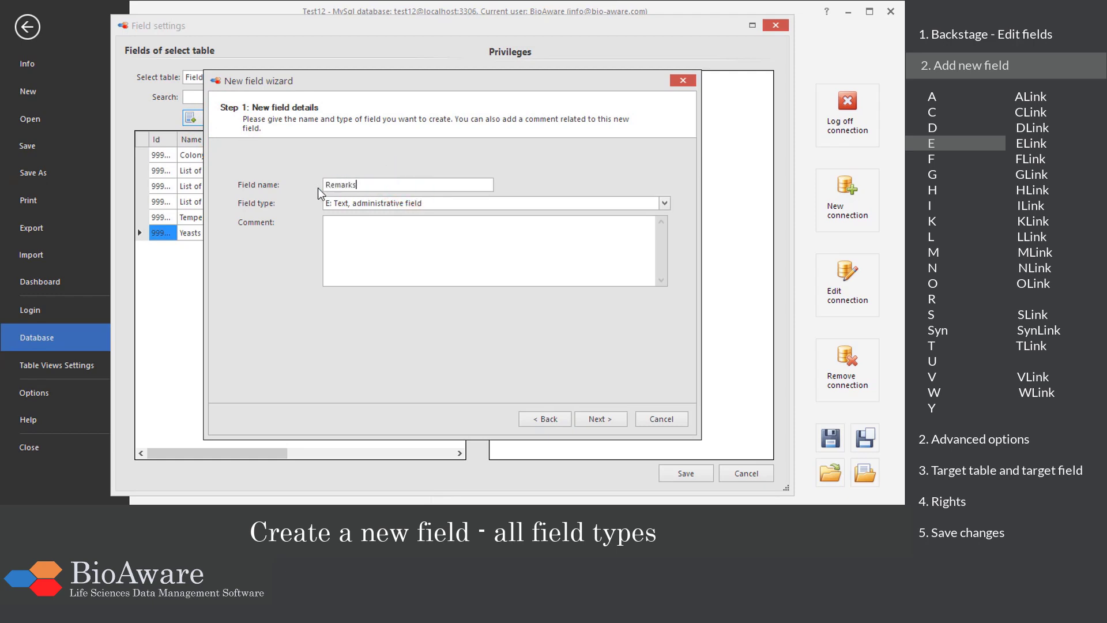
click(429, 200)
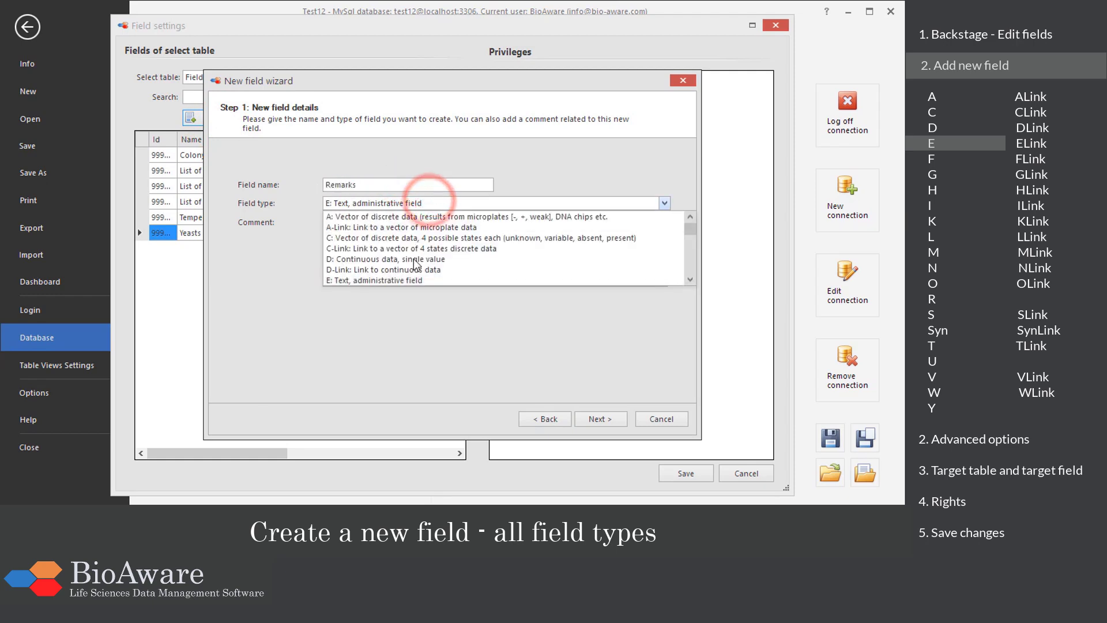
click(409, 278)
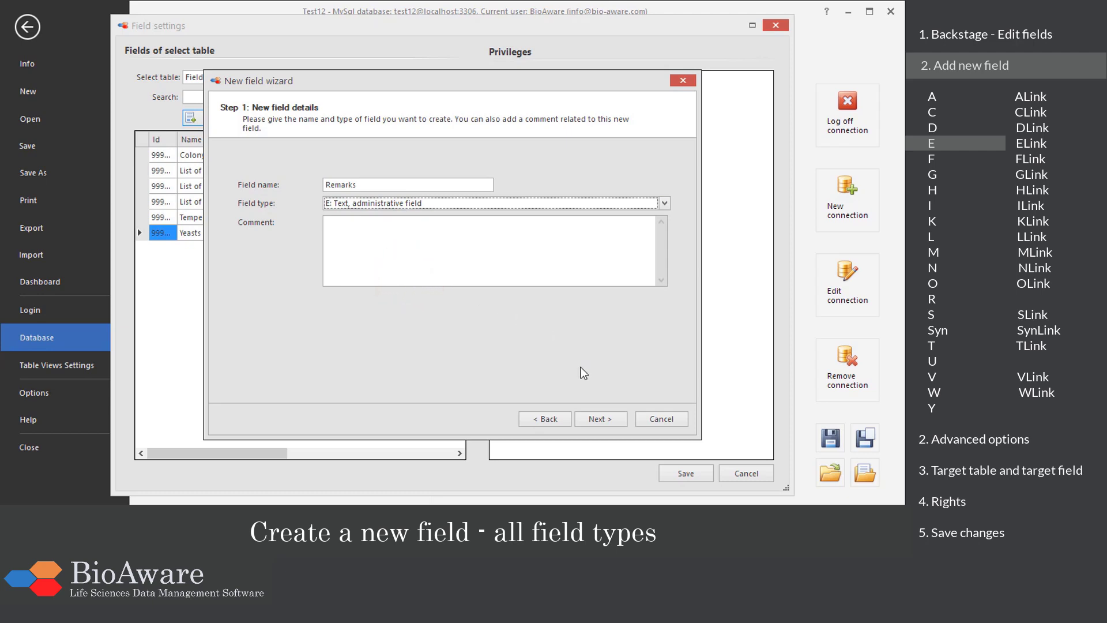
click(588, 420)
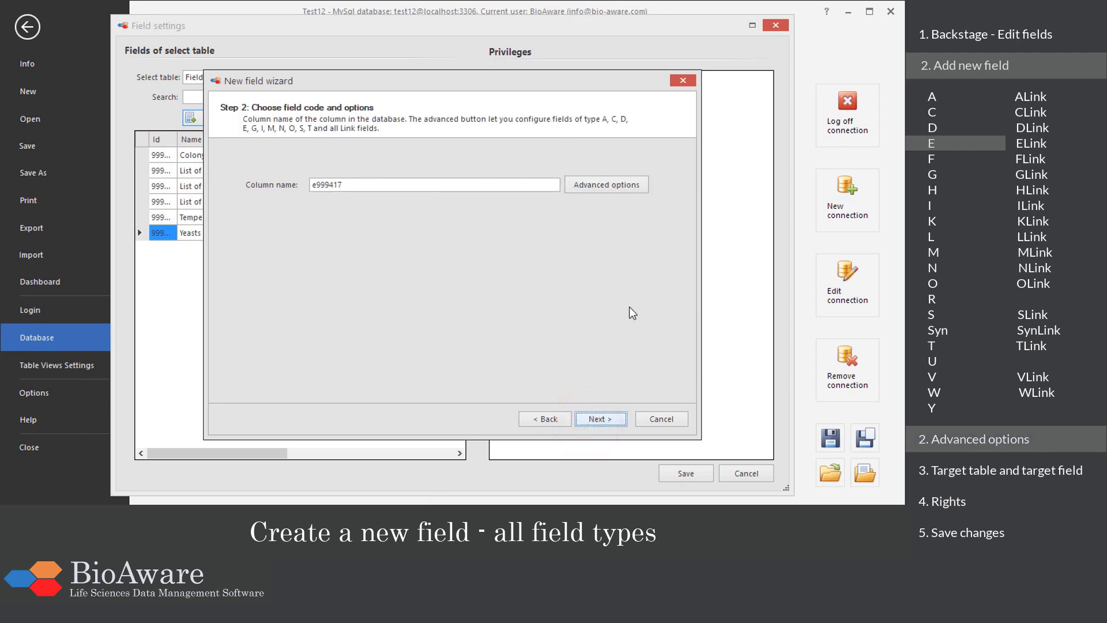
- In the Remarks field's advanced options, enable keyword recording and add the keyword "No remarks"
click(622, 188)
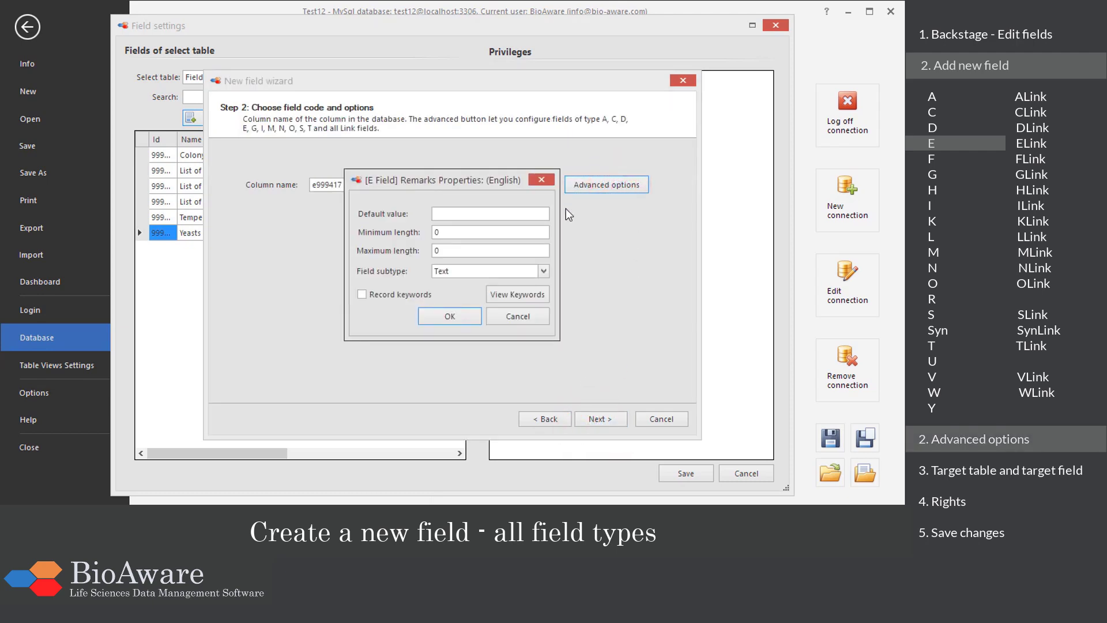
click(500, 295)
click(301, 168)
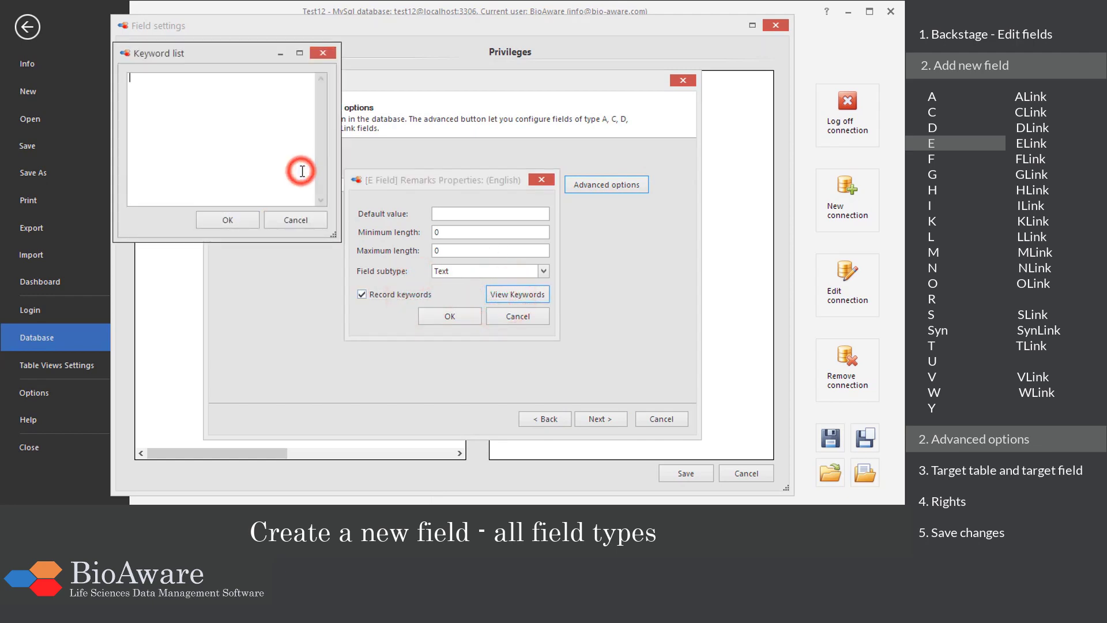
text(No remarks)
click(253, 227)
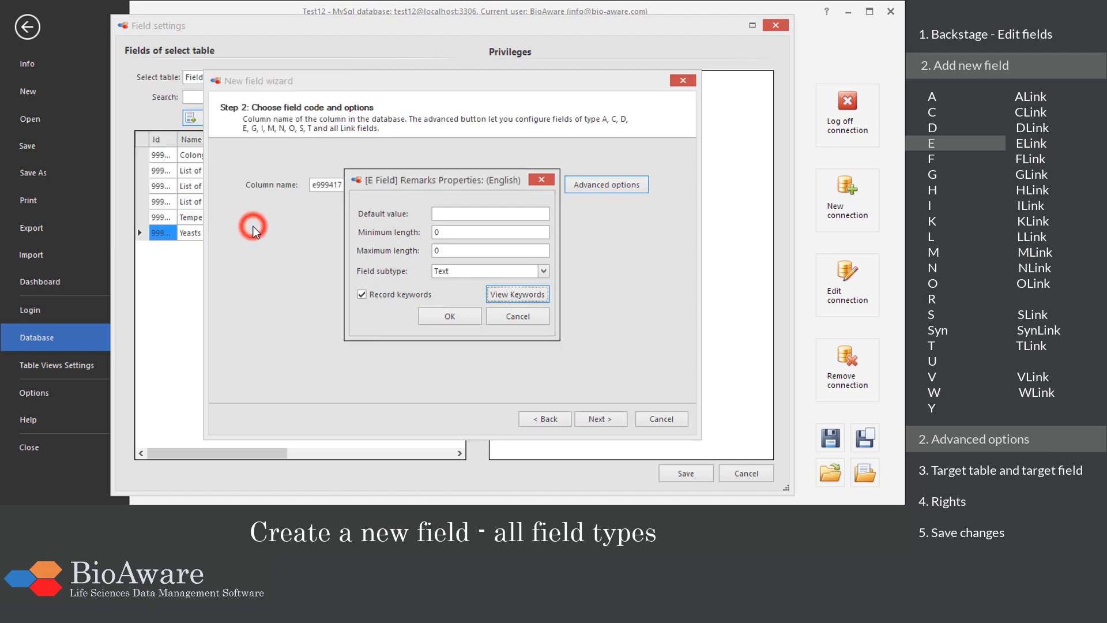
click(459, 319)
- Accept read and write rights for all user groups and finish creating the Remarks field
click(591, 418)
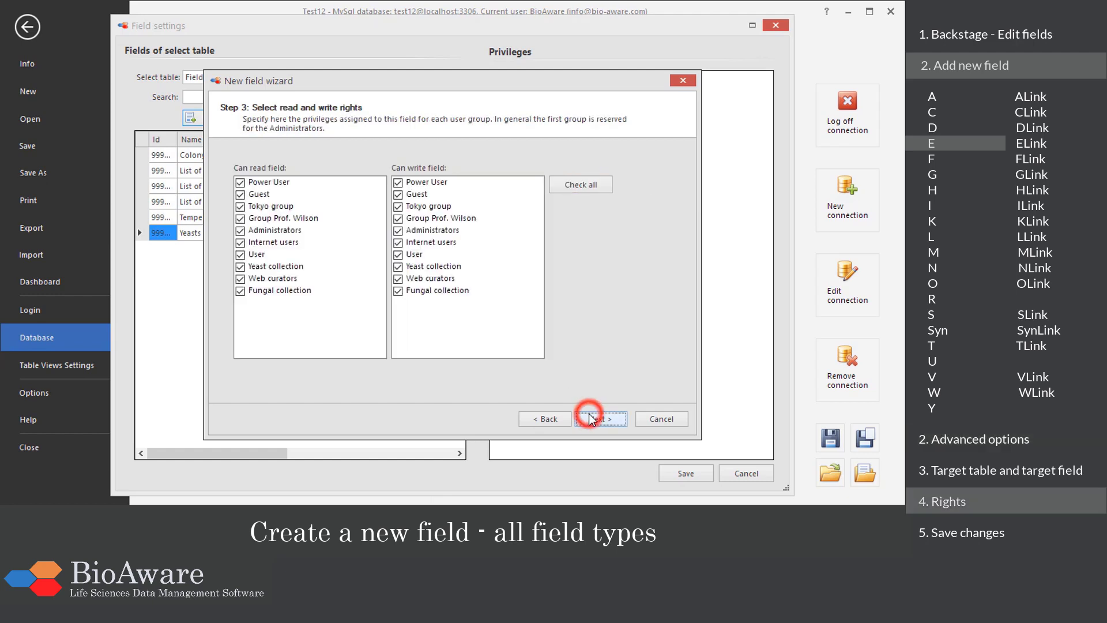
click(591, 418)
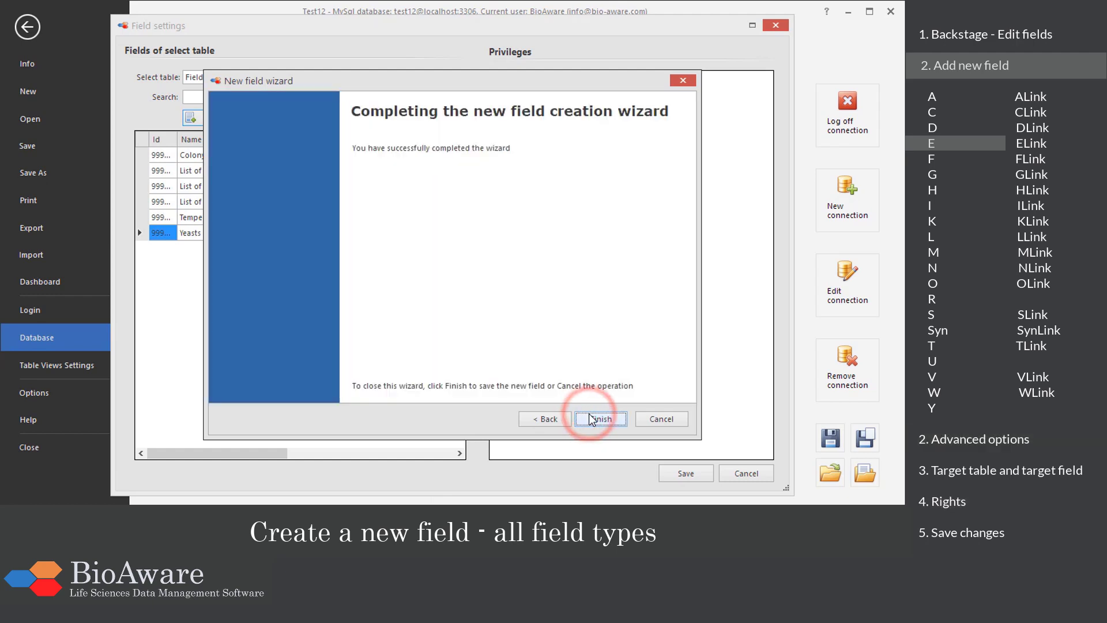
click(590, 416)
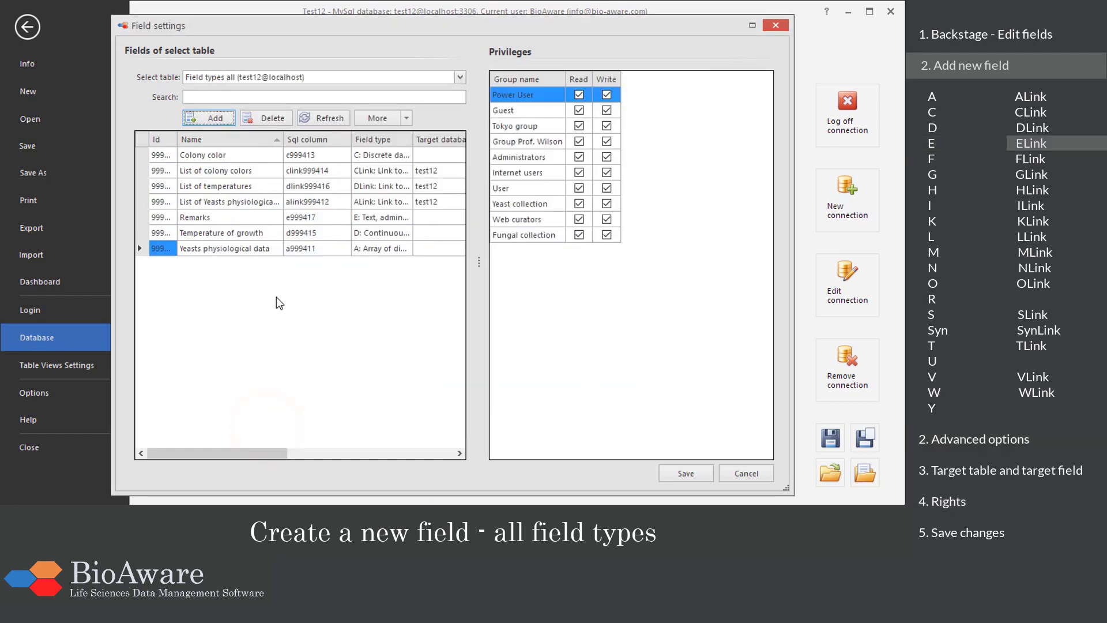
- Start a new field named "List of remarks" with type E-Link: Link to a text
click(224, 121)
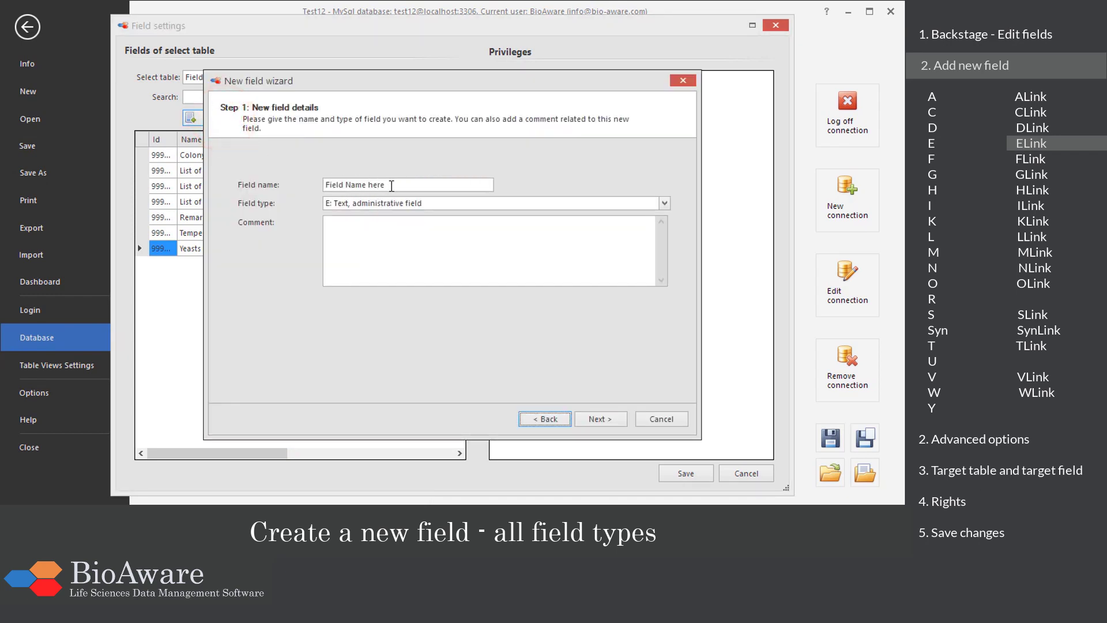
click(391, 184)
text(List of remarks)
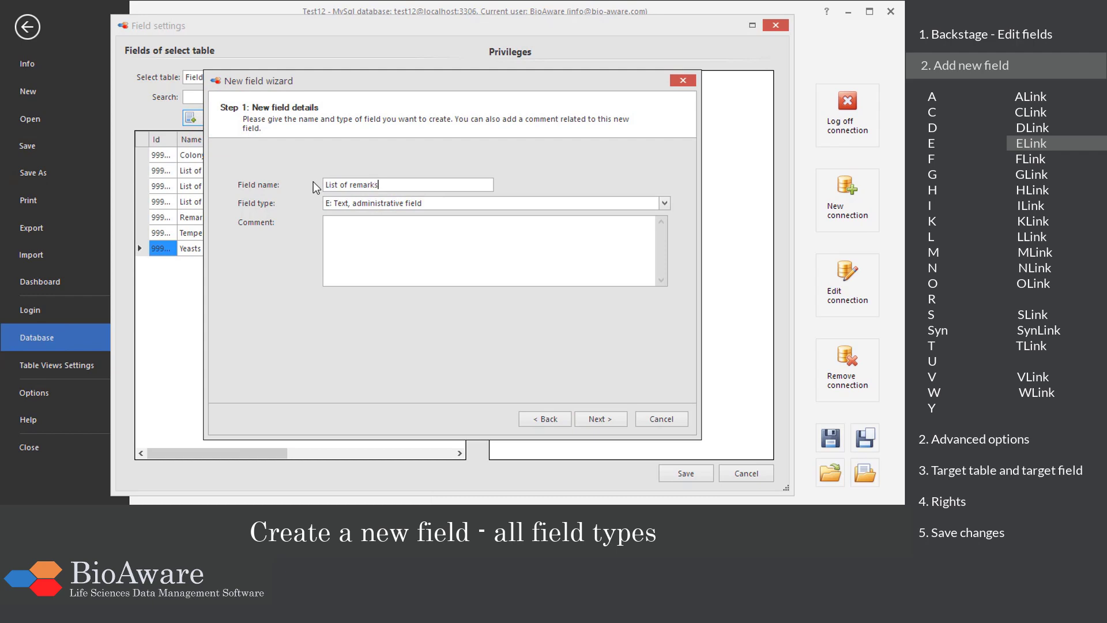
click(649, 203)
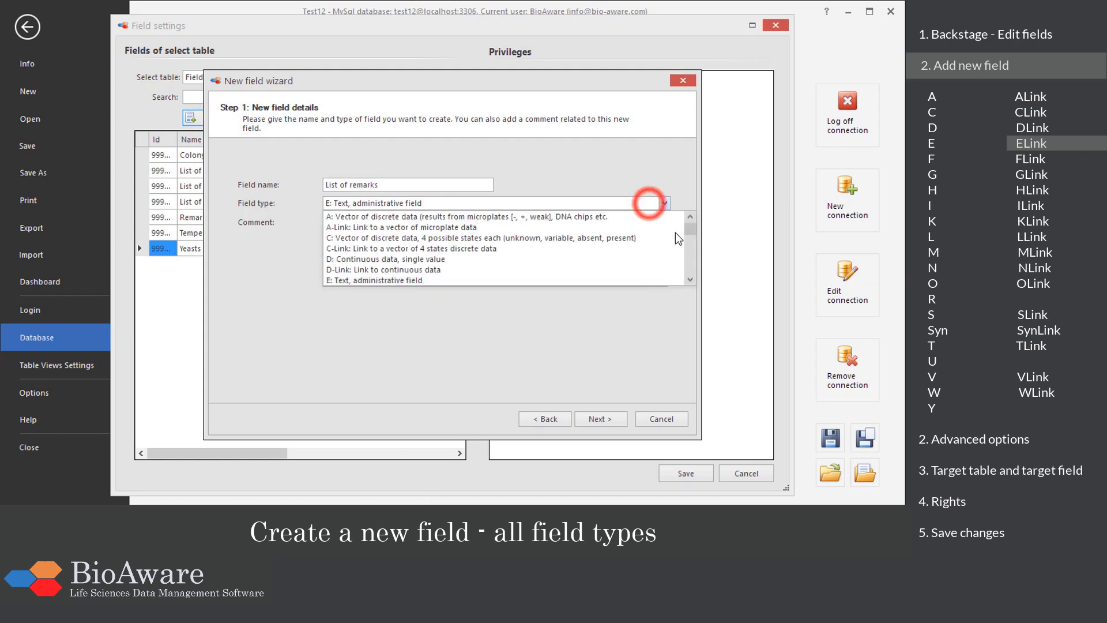
click(690, 279)
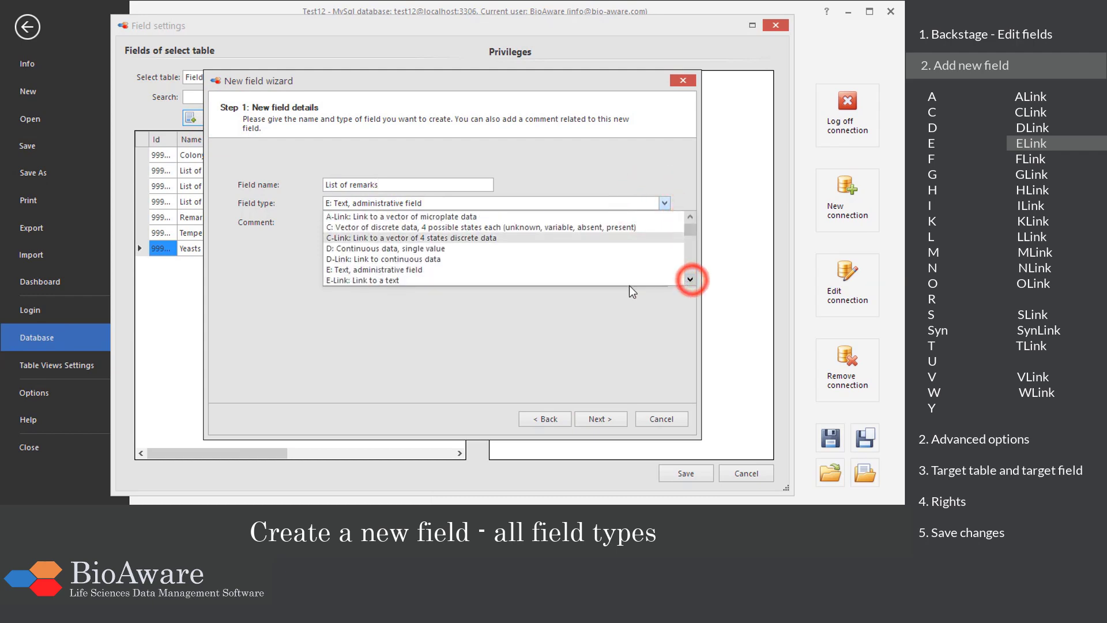
click(395, 280)
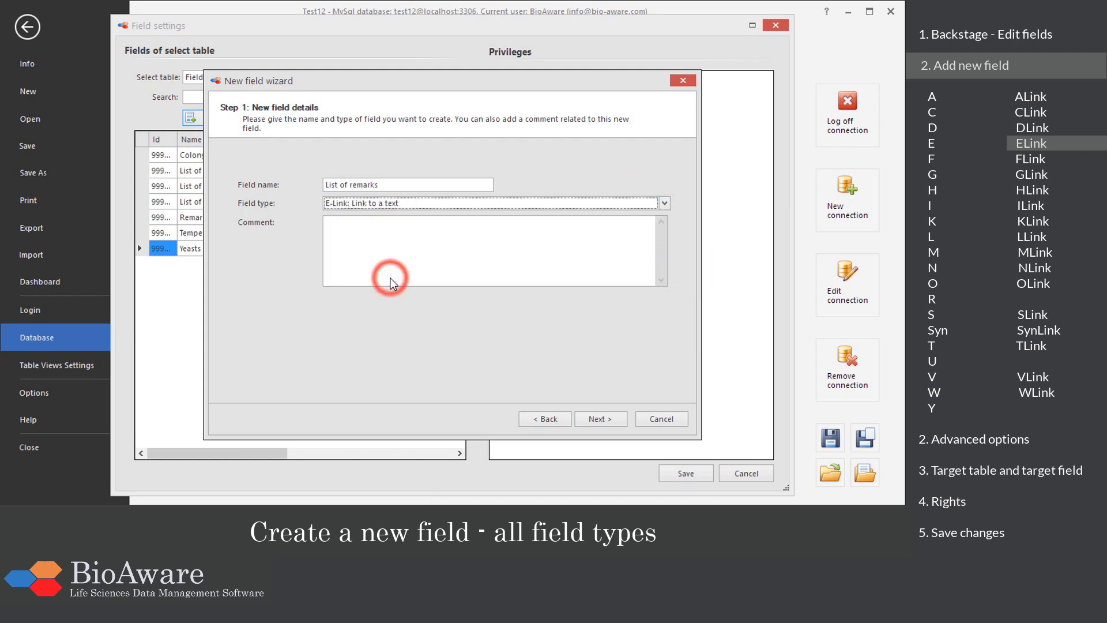
click(596, 419)
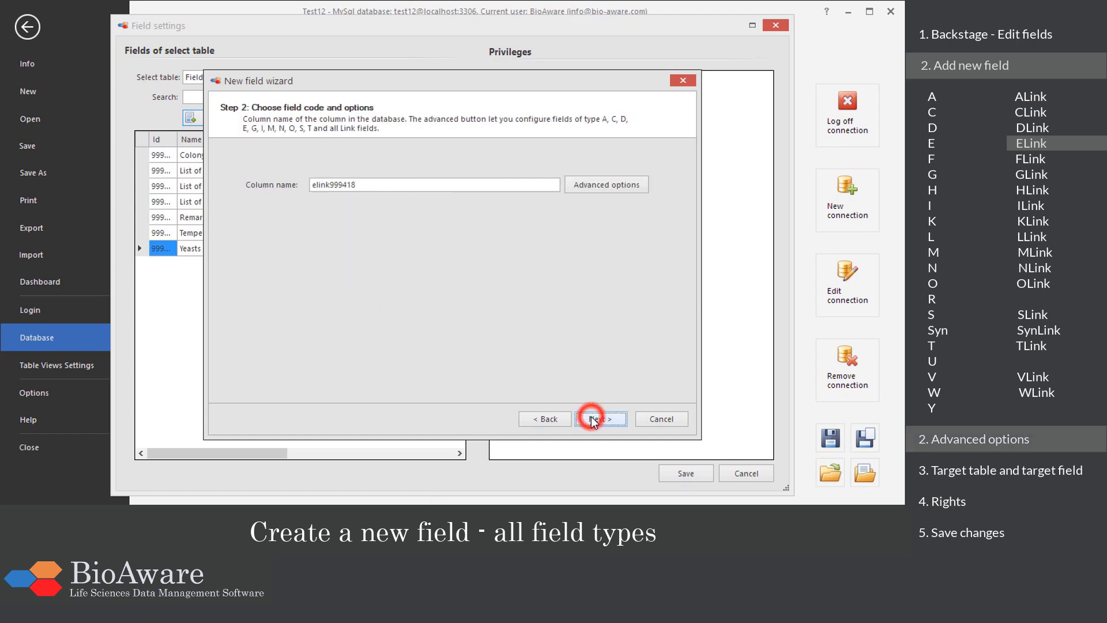
- Accept the List of remarks field's default advanced options and target the Remarks field of E table Text
click(613, 184)
click(492, 284)
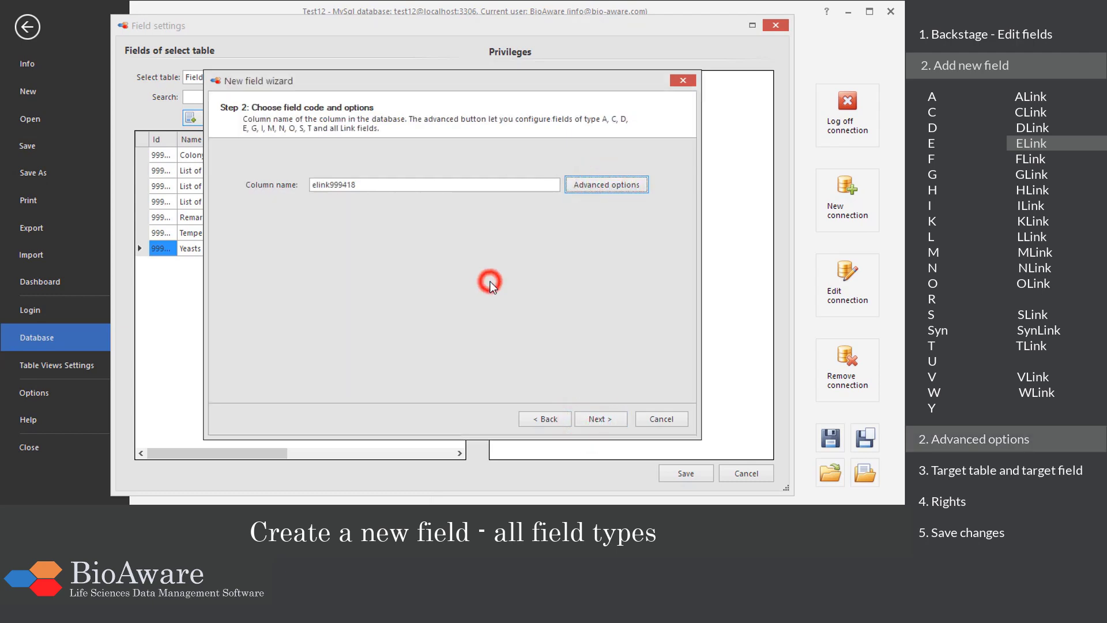
click(583, 422)
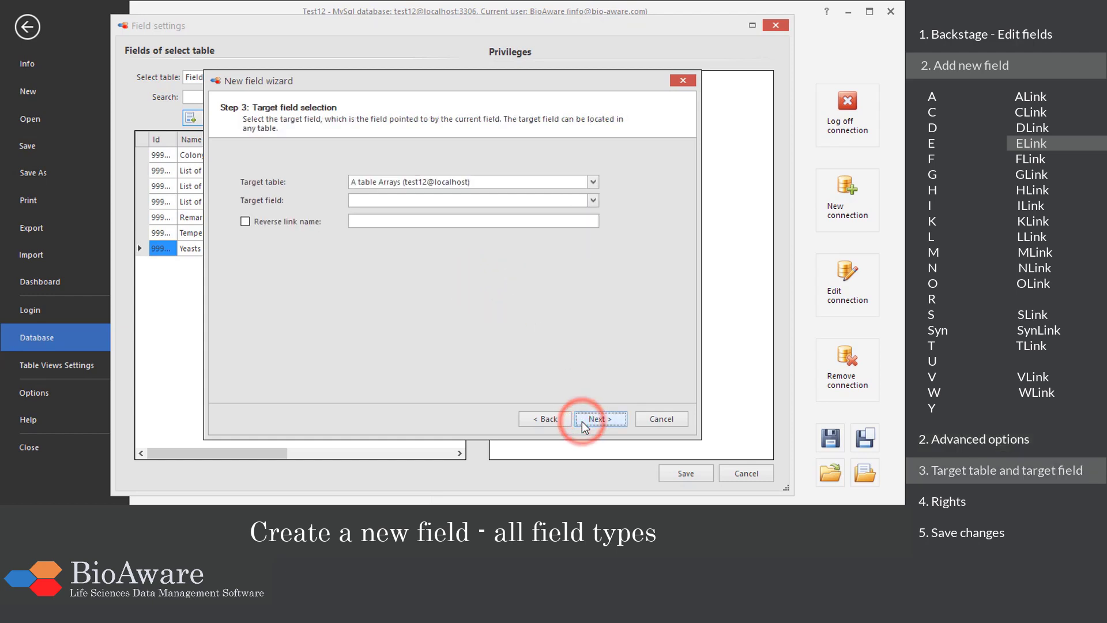
click(592, 183)
text(E)
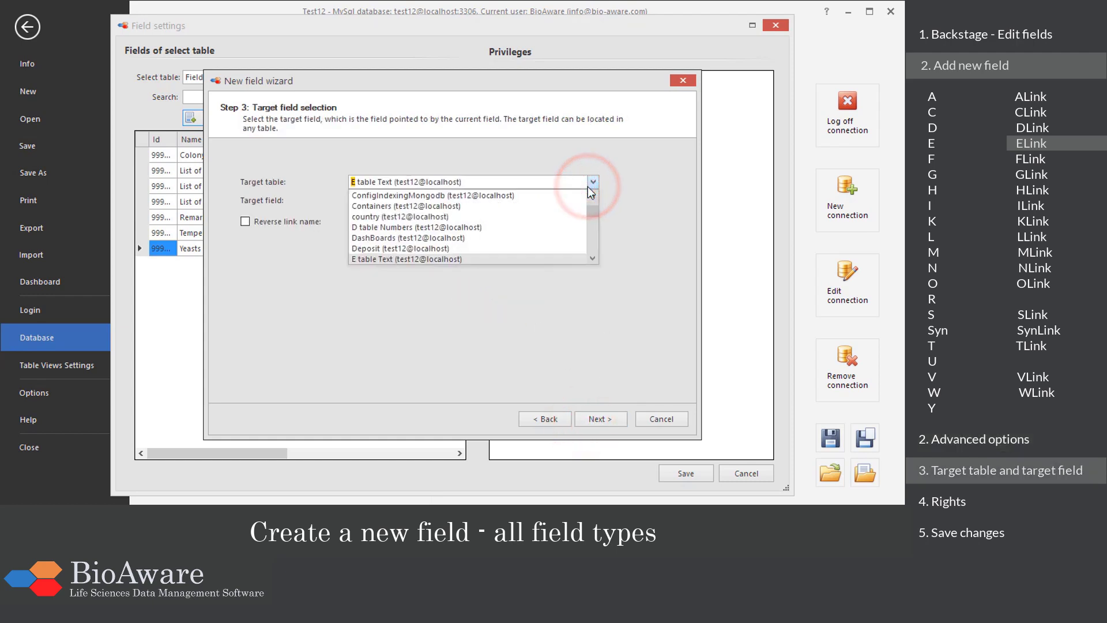
click(494, 259)
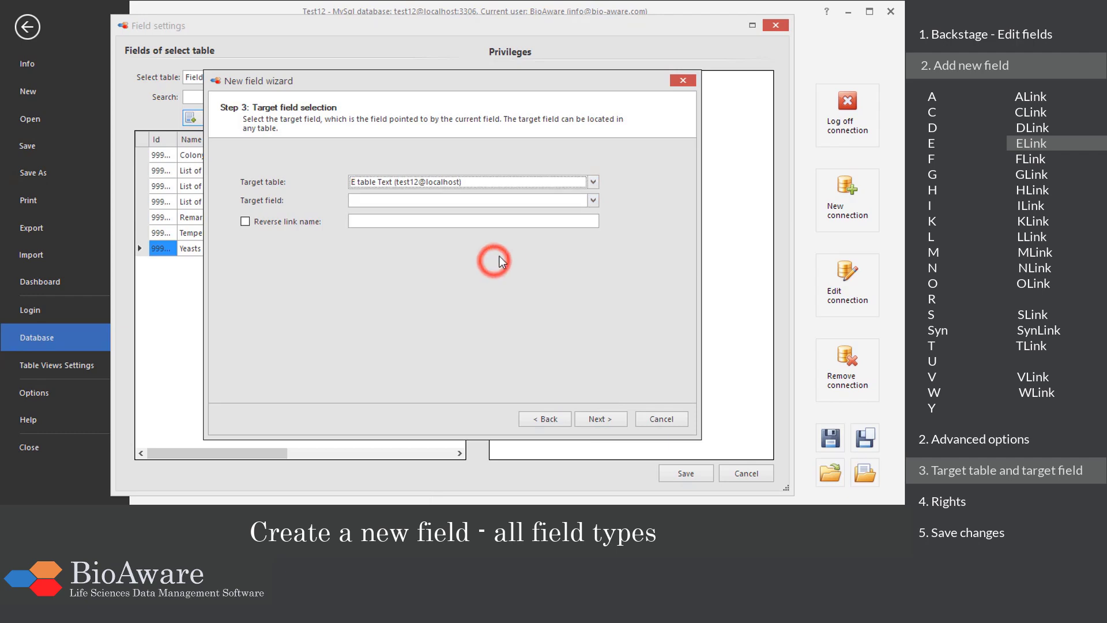
click(589, 202)
click(562, 213)
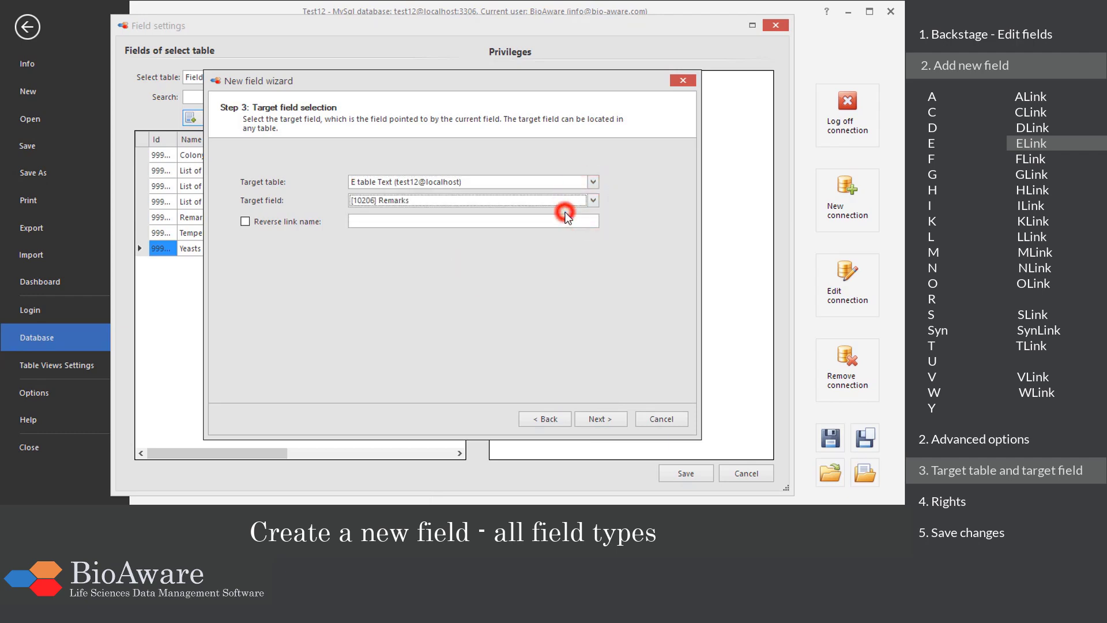
- Accept read and write rights for all user groups and finish creating the List of remarks field
click(599, 419)
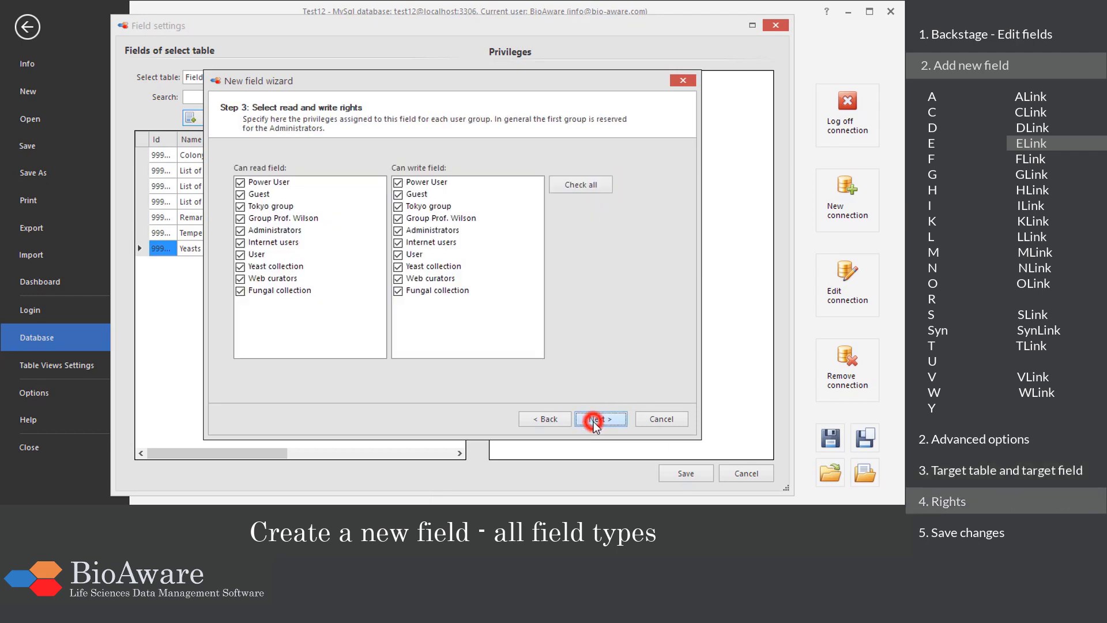
click(594, 421)
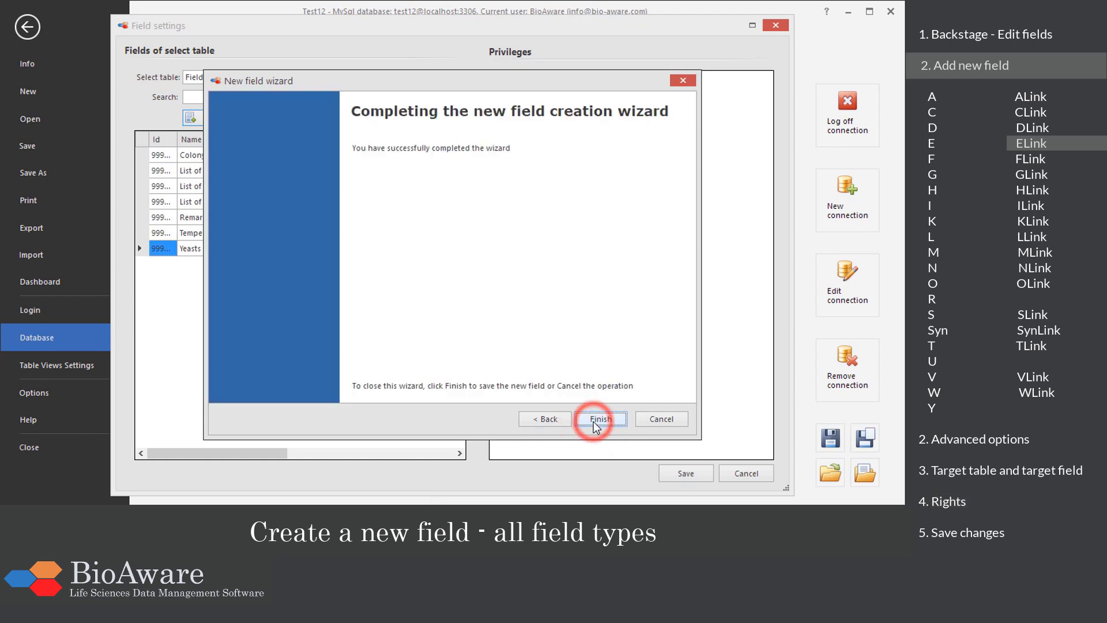
click(593, 421)
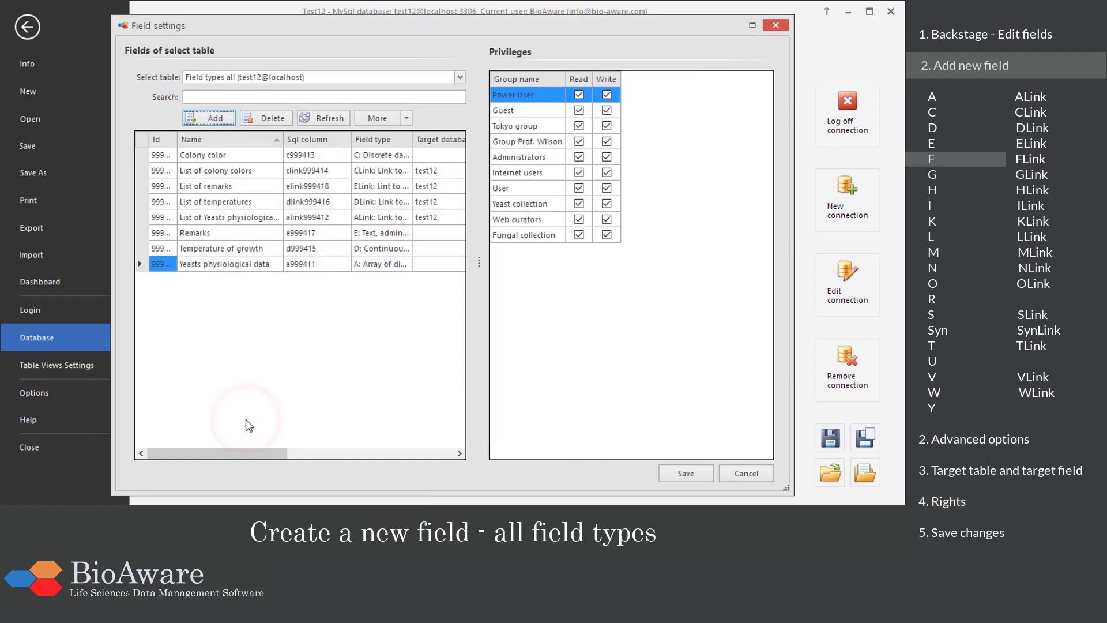
- Start a new field named "Original picture" with type F: File content
click(214, 118)
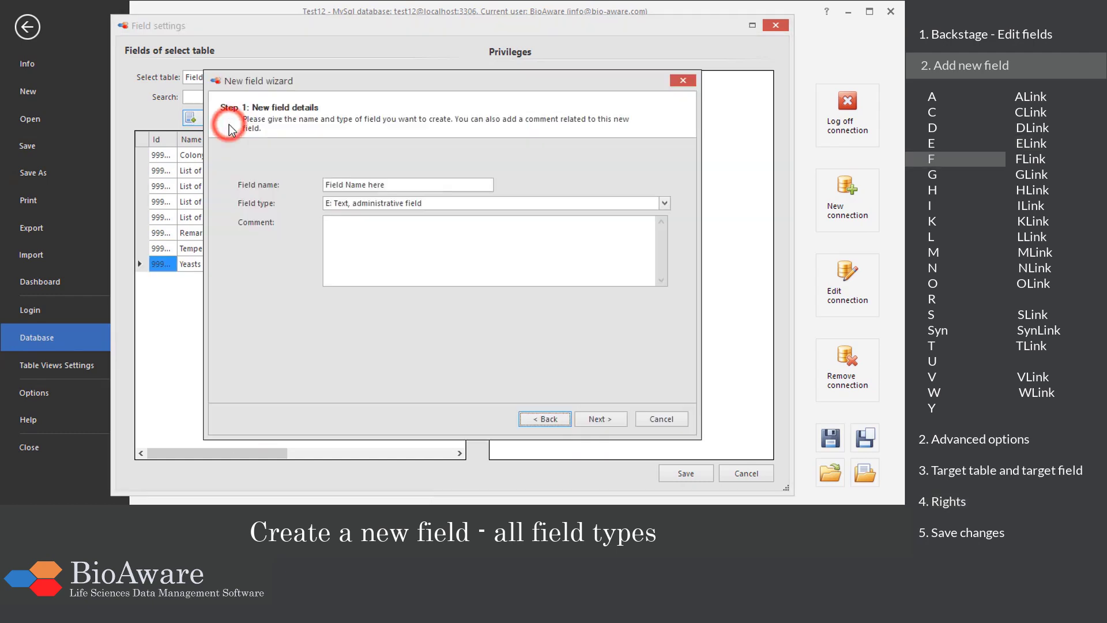
drag(394, 183, 324, 184)
text(O)
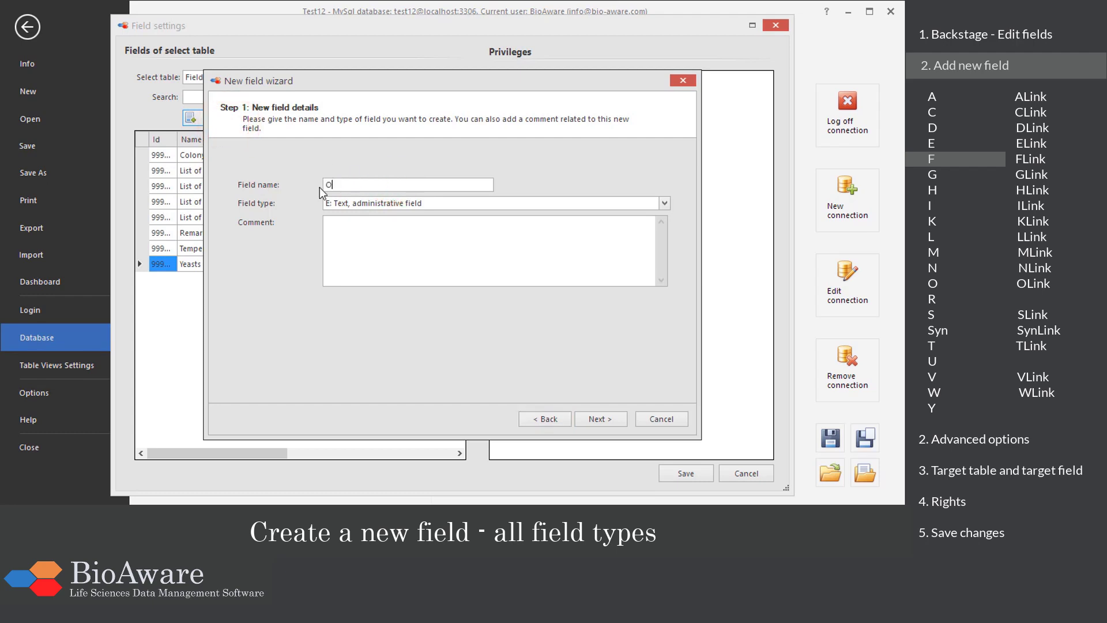
text(riginal picture)
click(664, 203)
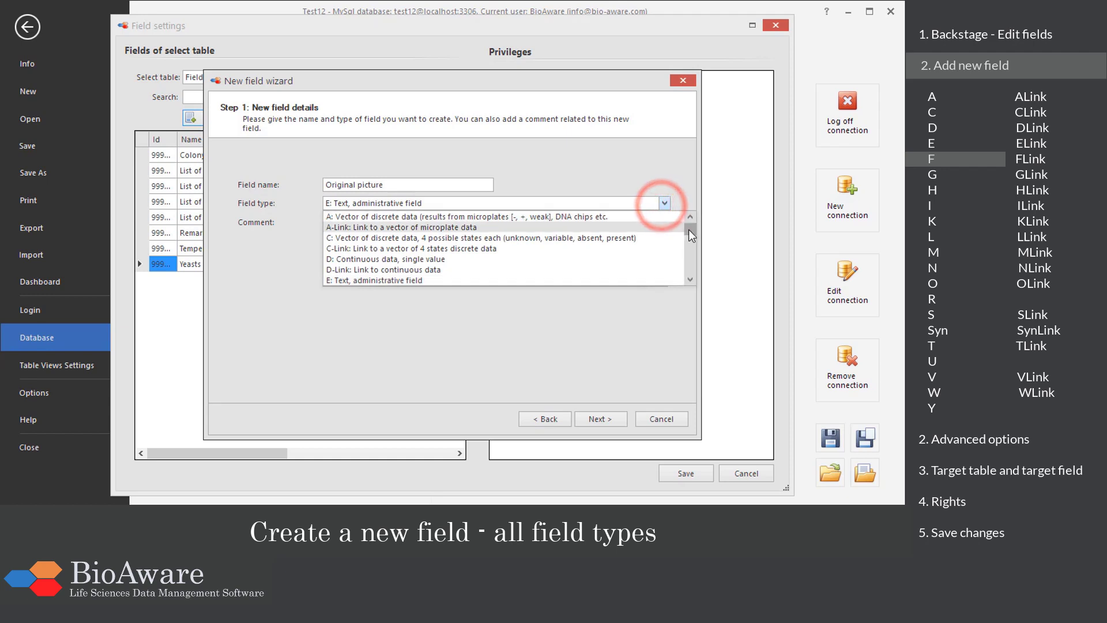
drag(688, 229, 690, 236)
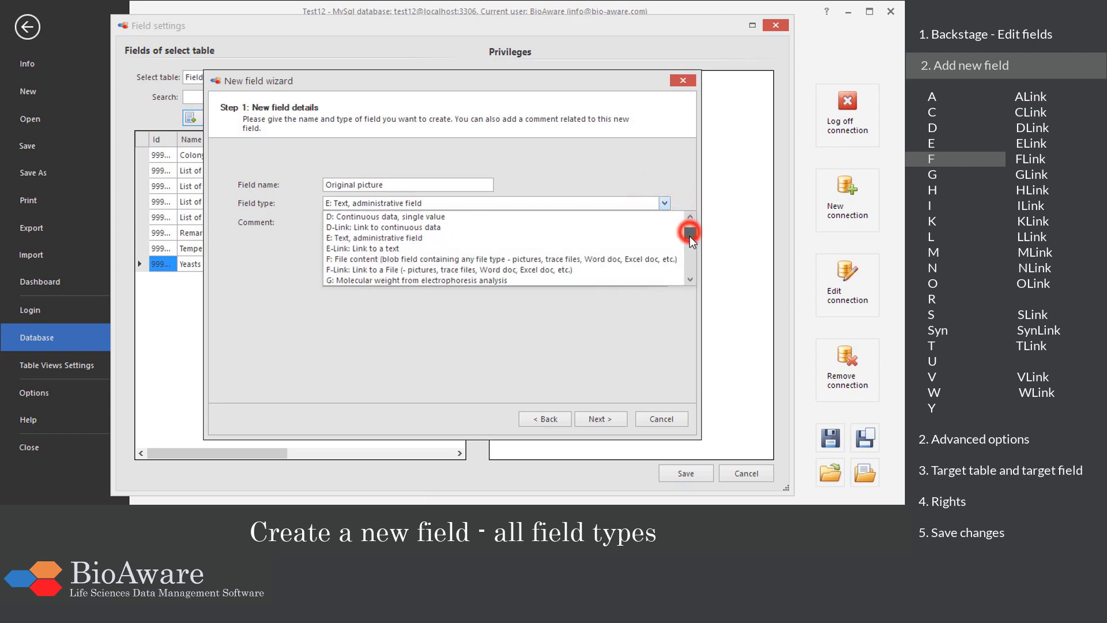
click(468, 258)
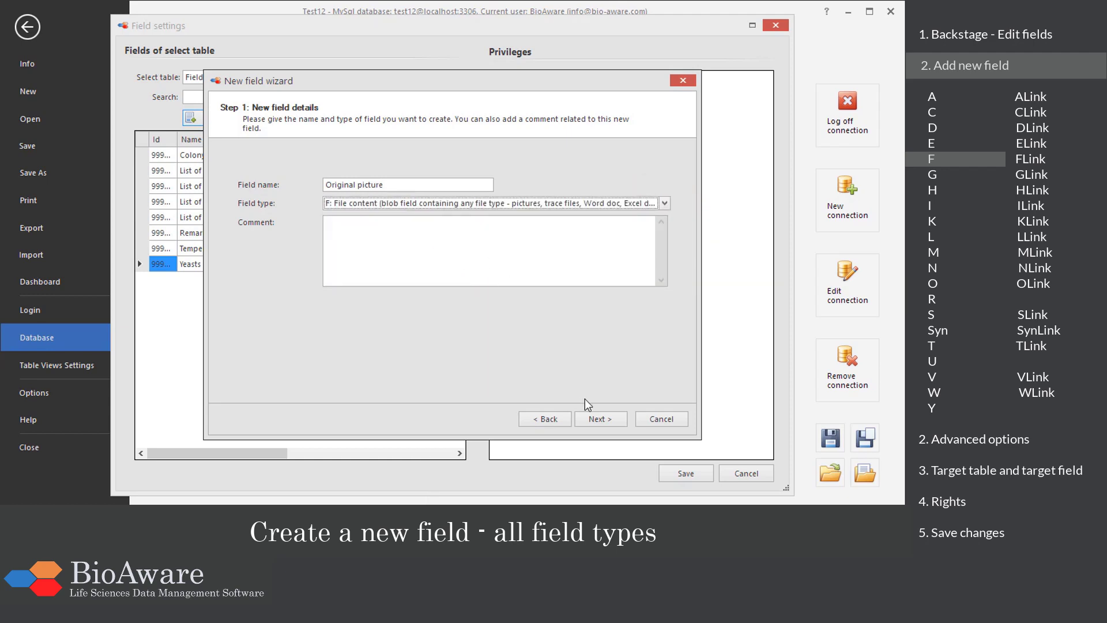
- Accept the default column name and all user groups' read and write rights, finishing the Original picture field
click(586, 416)
click(587, 418)
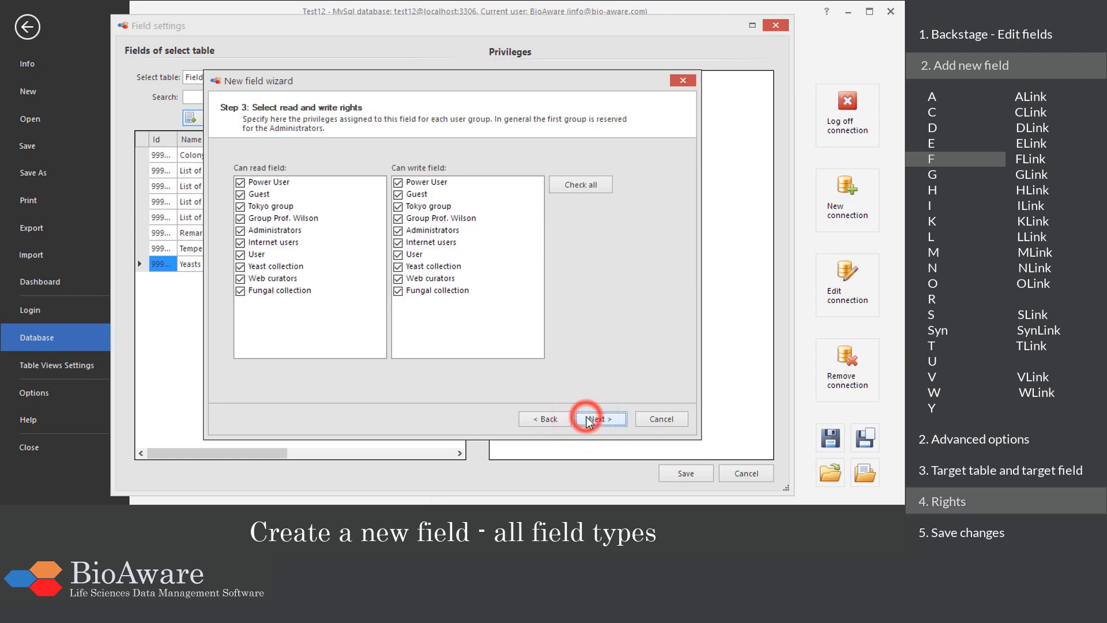
click(587, 418)
click(586, 417)
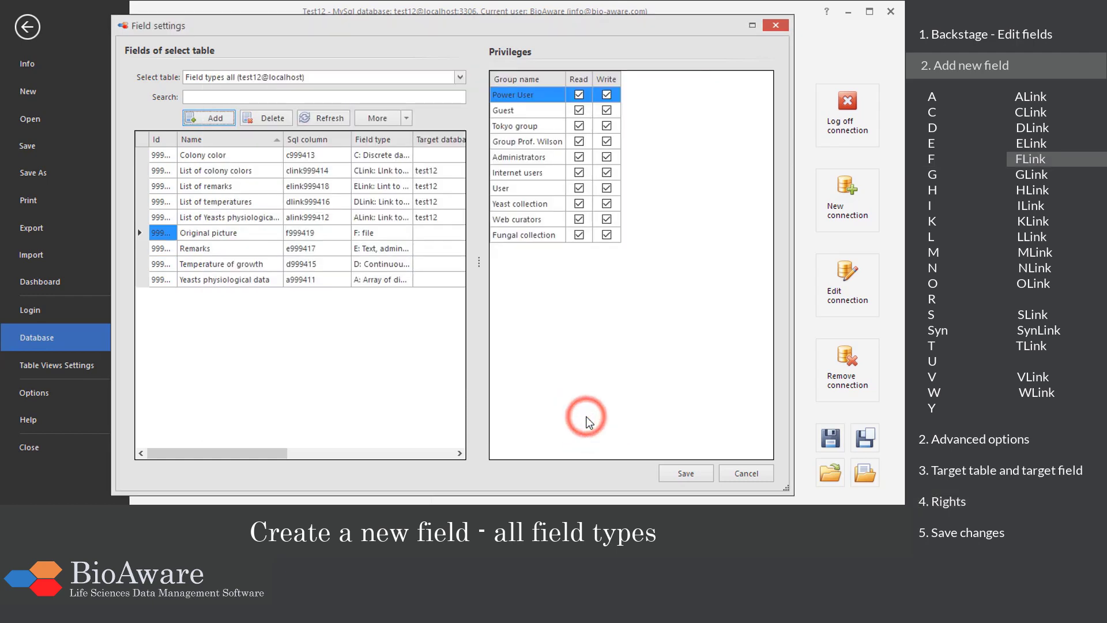
click(273, 432)
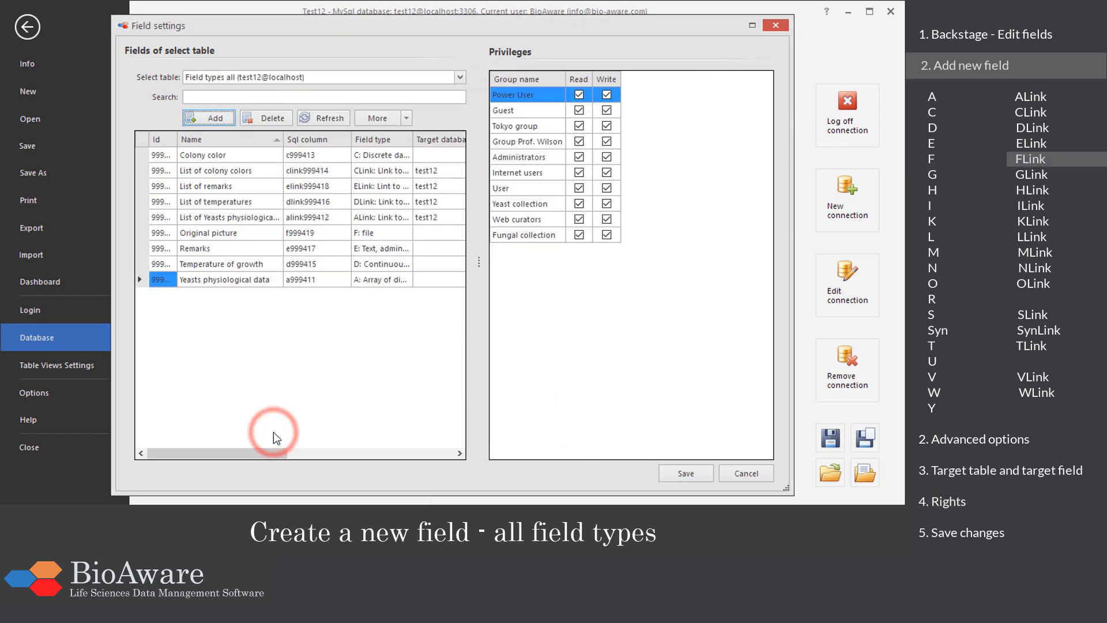
- Start a new field named "More pictures" with type F-Link: Link to a File
click(214, 117)
drag(390, 184, 325, 185)
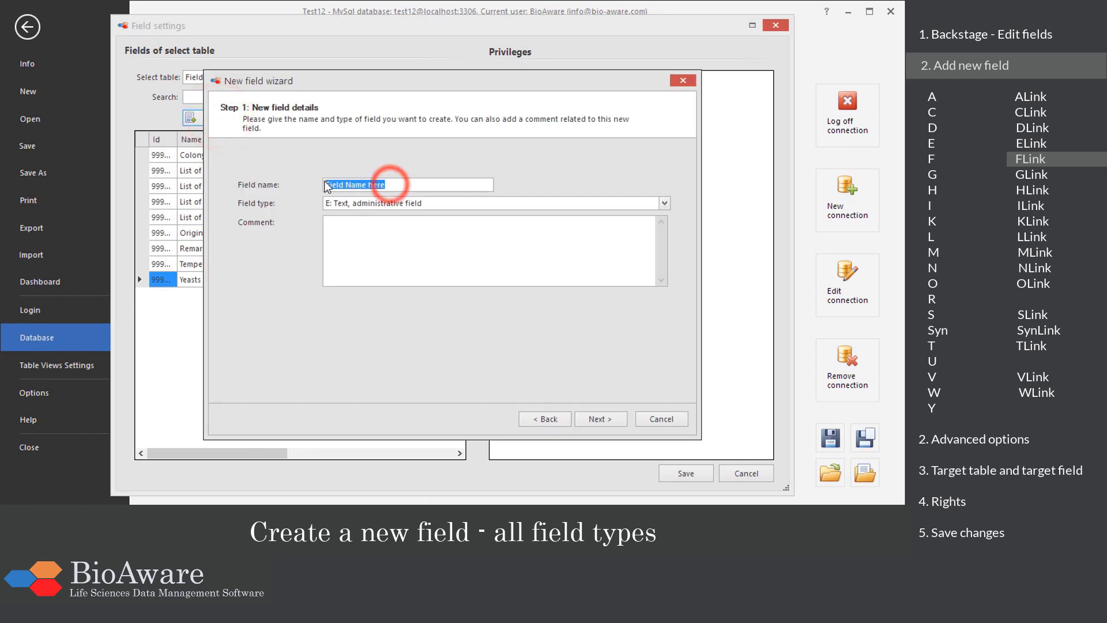
text(More pictu)
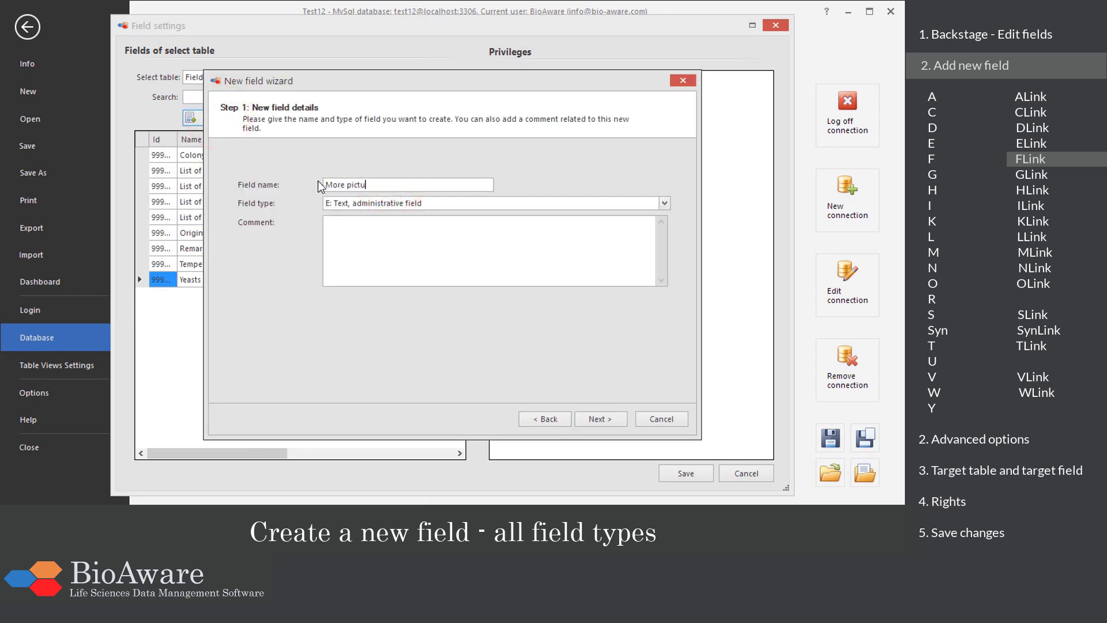
text(res)
click(664, 204)
drag(687, 227, 685, 232)
click(582, 268)
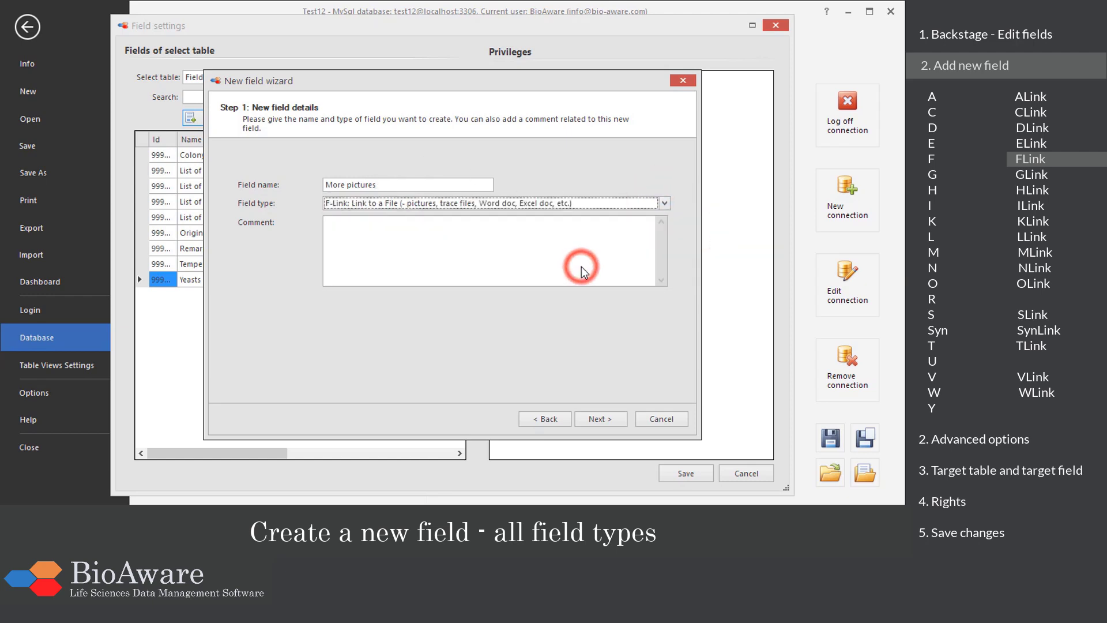
- Accept the More pictures field's default advanced options and target the File content field of the Files_ table
click(592, 418)
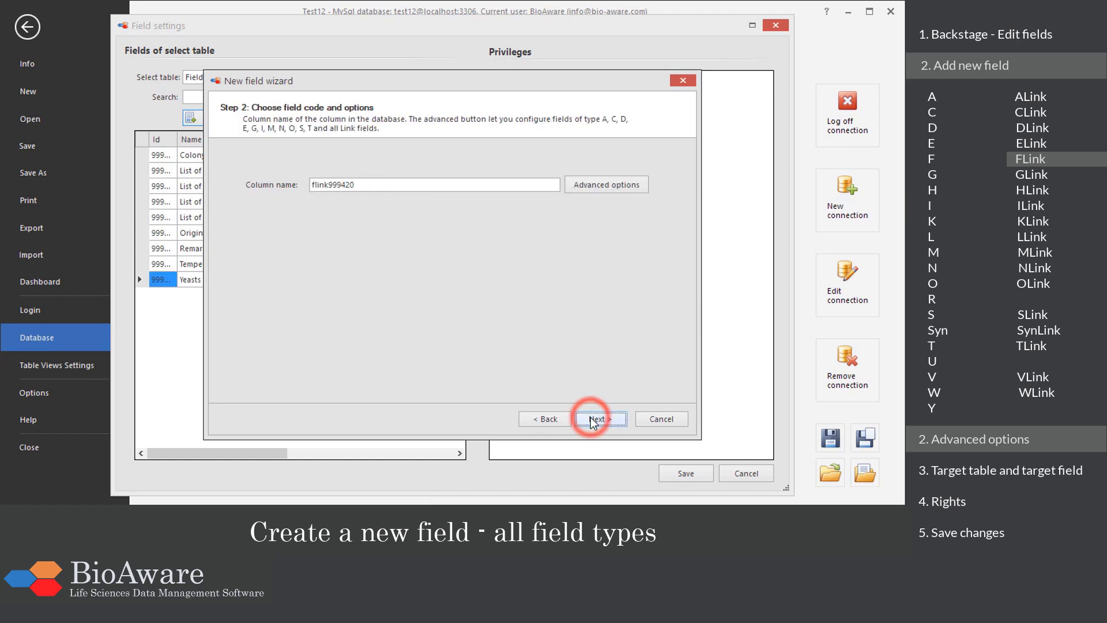
click(586, 183)
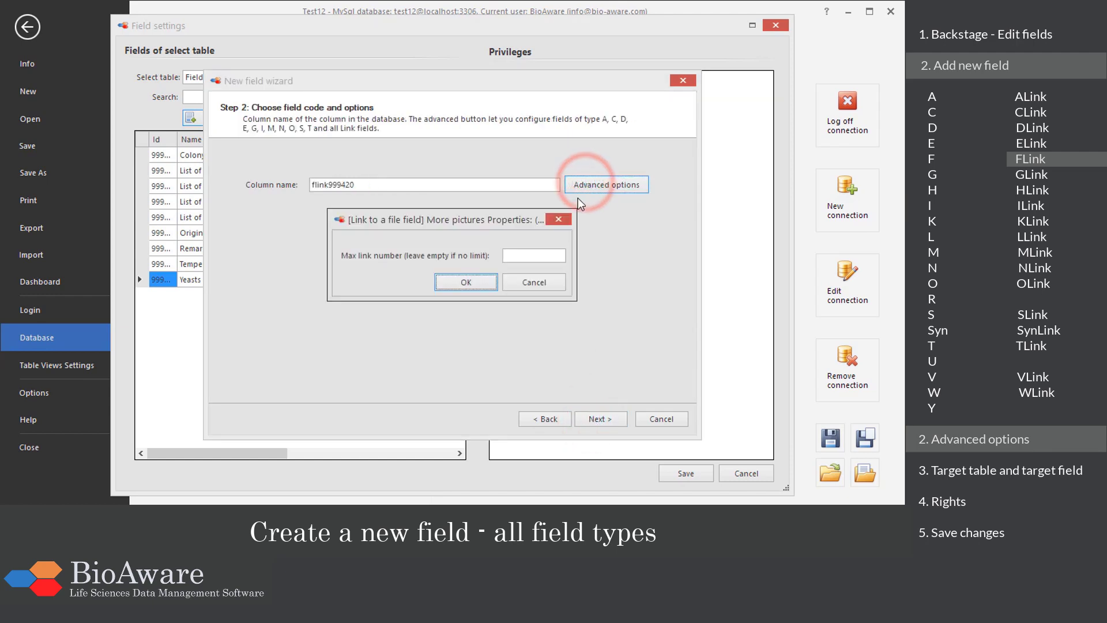
click(486, 280)
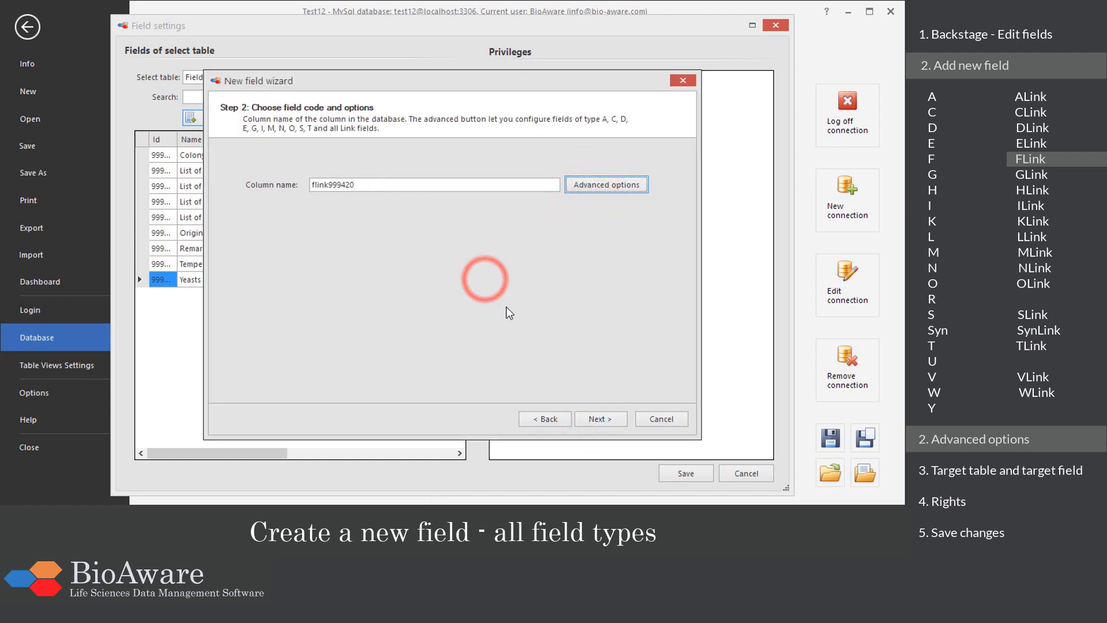
click(596, 421)
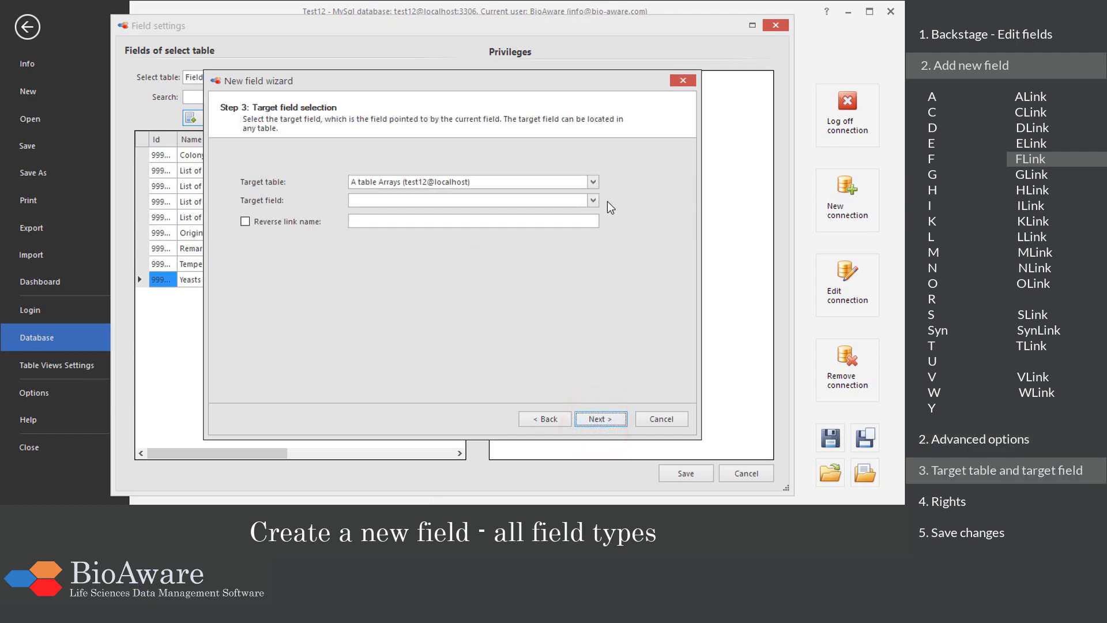
click(592, 181)
text(fil)
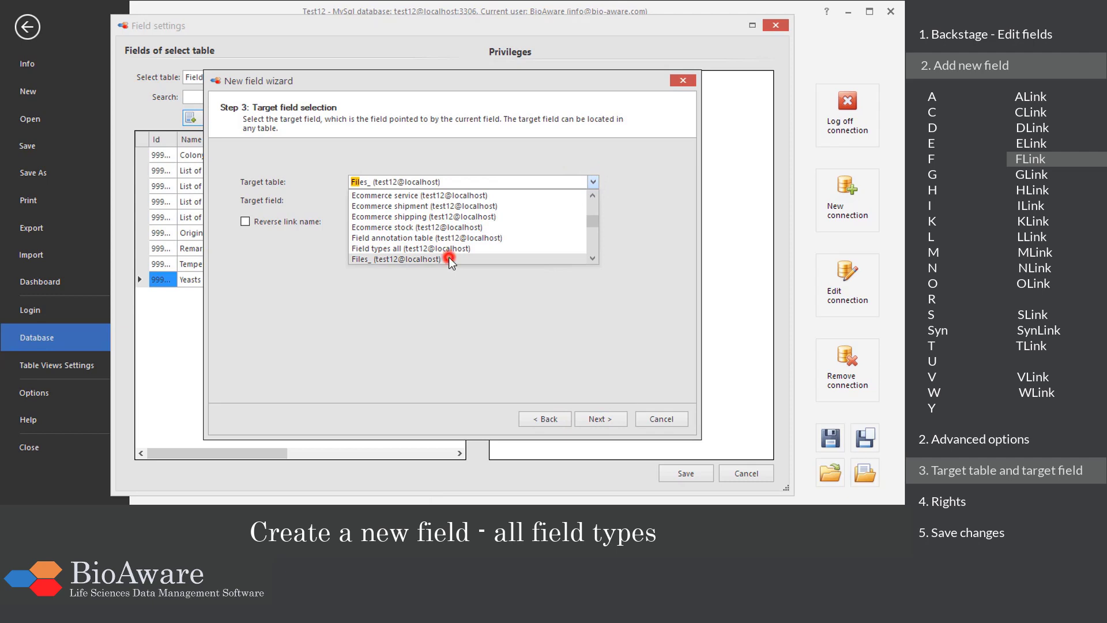
click(448, 258)
click(592, 200)
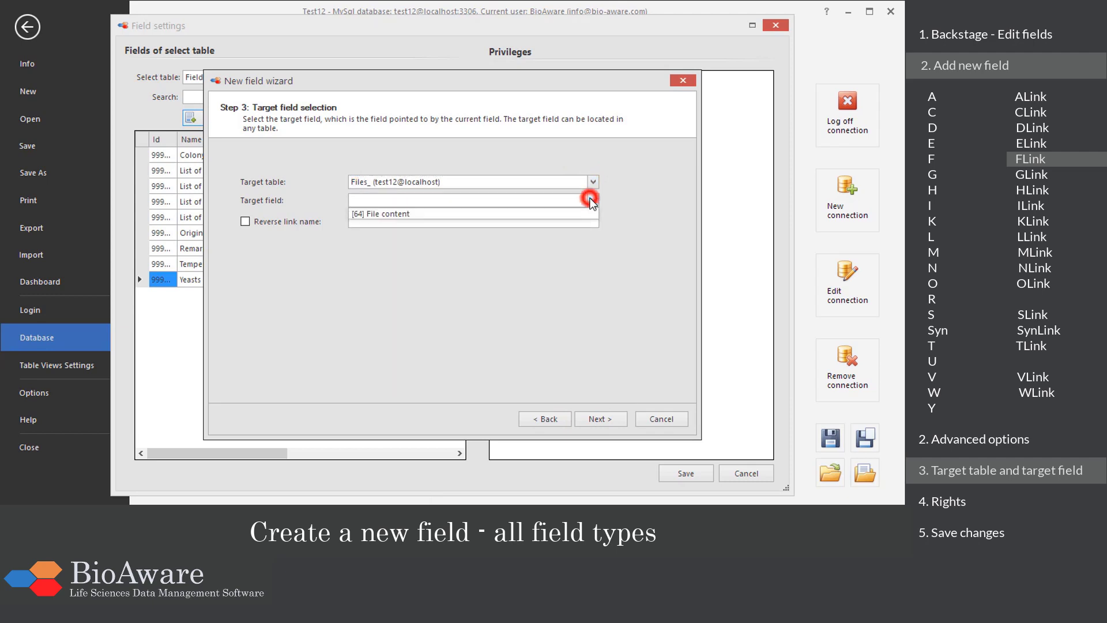
click(551, 213)
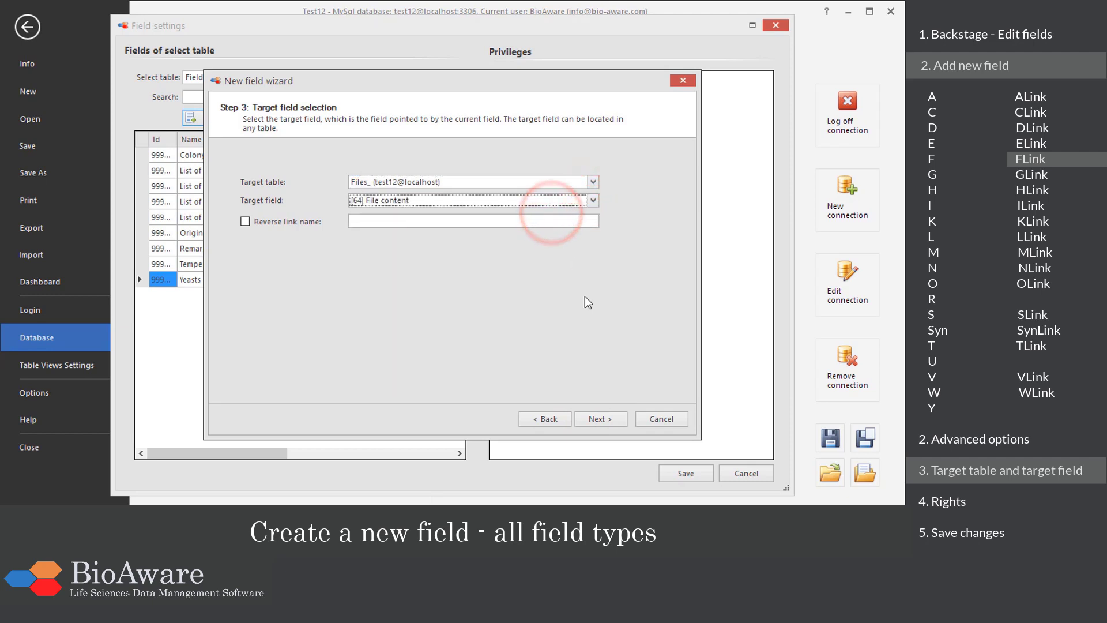
- Accept read and write rights for all user groups and finish creating the More pictures field
click(594, 419)
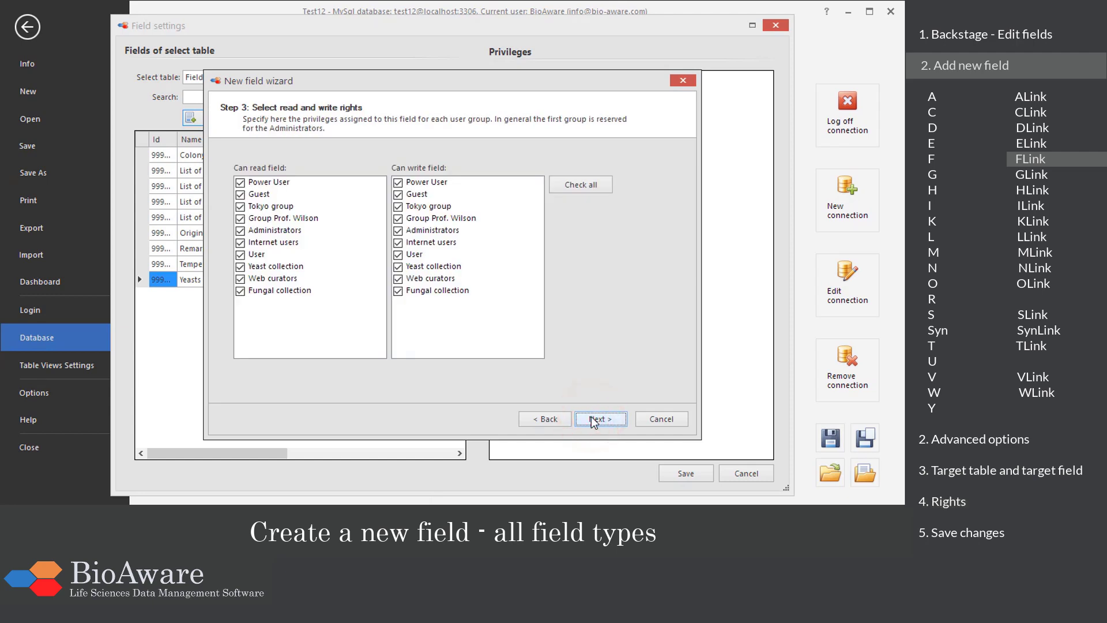
click(594, 418)
click(591, 416)
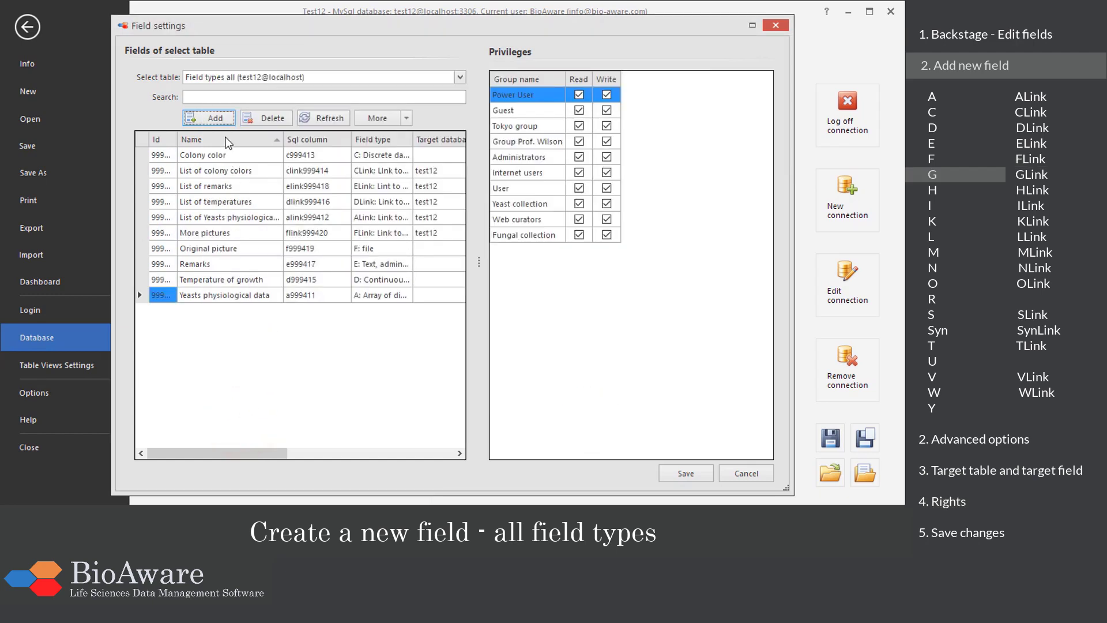
- Start a new field named "M13 fingerprinting" with type G: Molecular weight from electrophoresis analysis
click(224, 119)
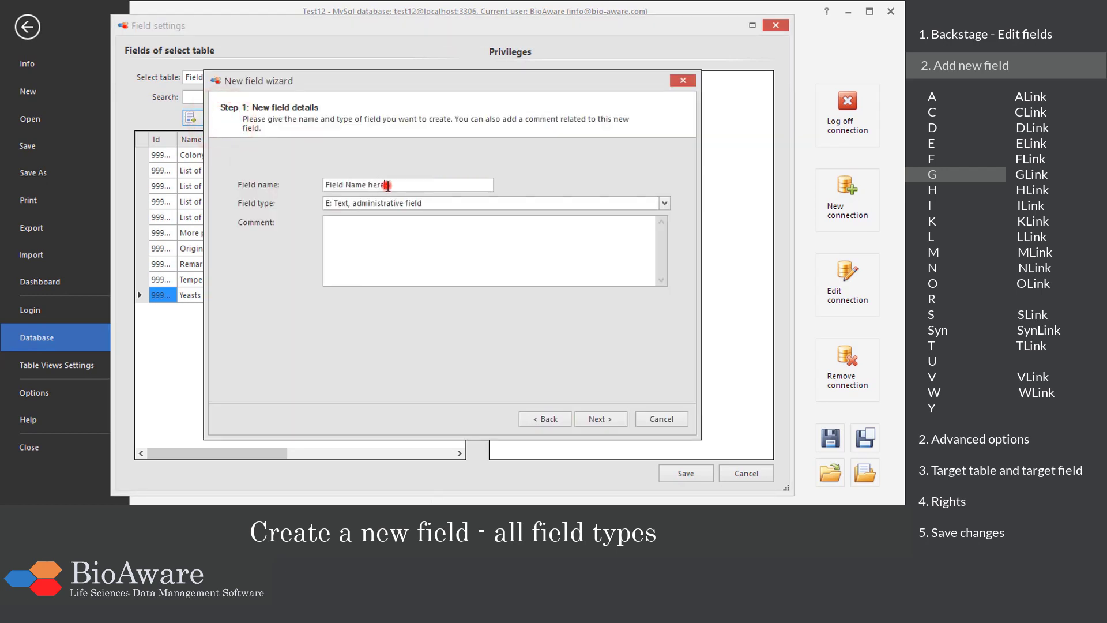
triple_click(370, 184)
text(M13 fingerprinting)
click(664, 204)
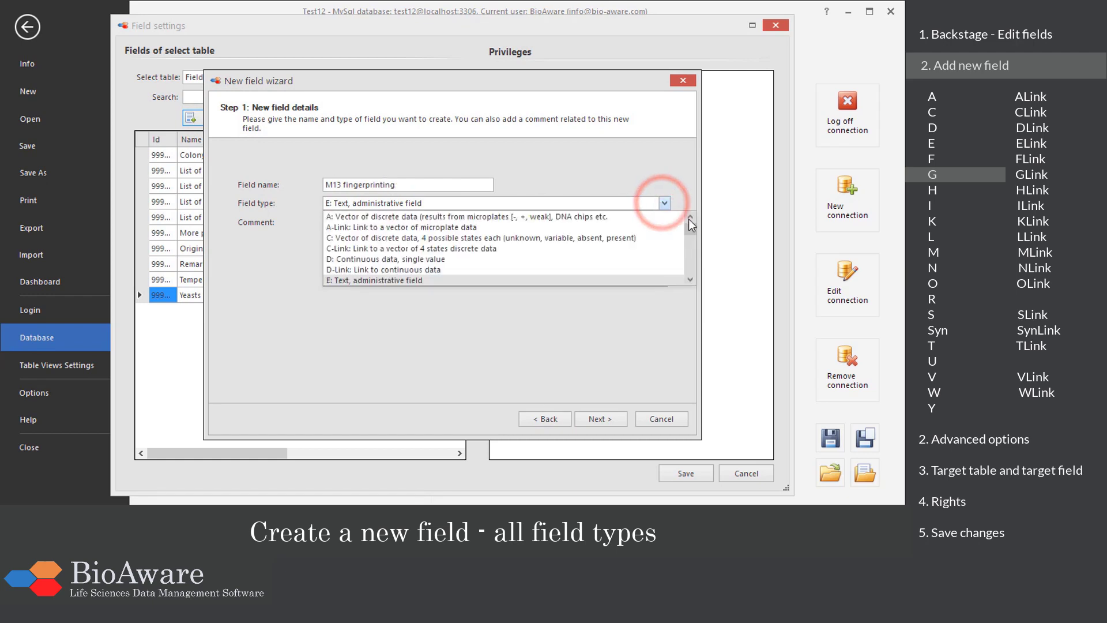
drag(694, 232, 690, 240)
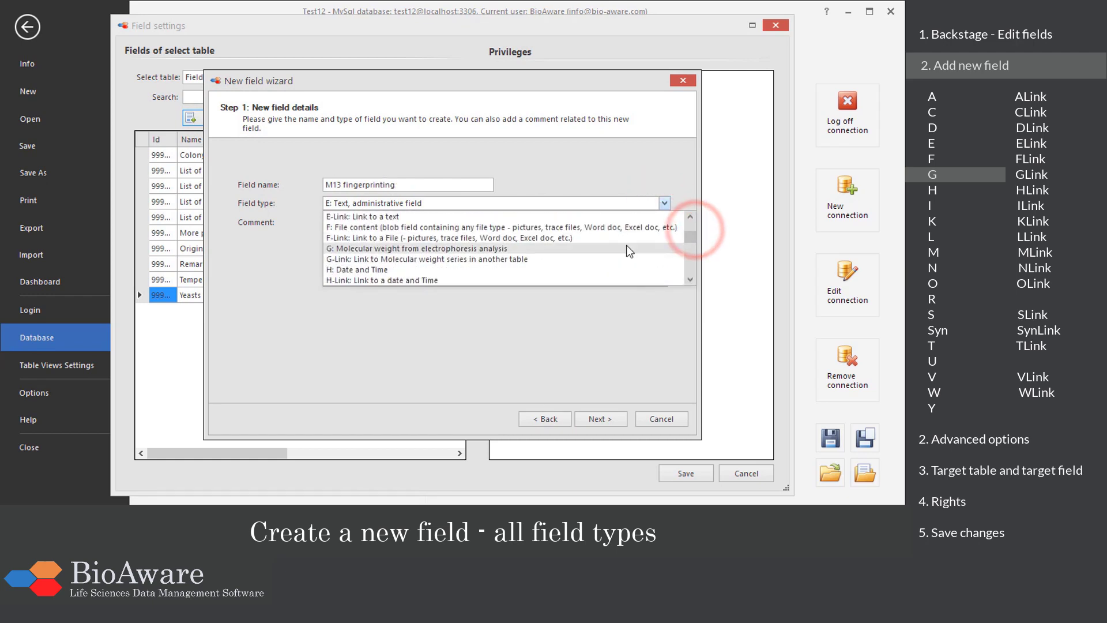
click(522, 248)
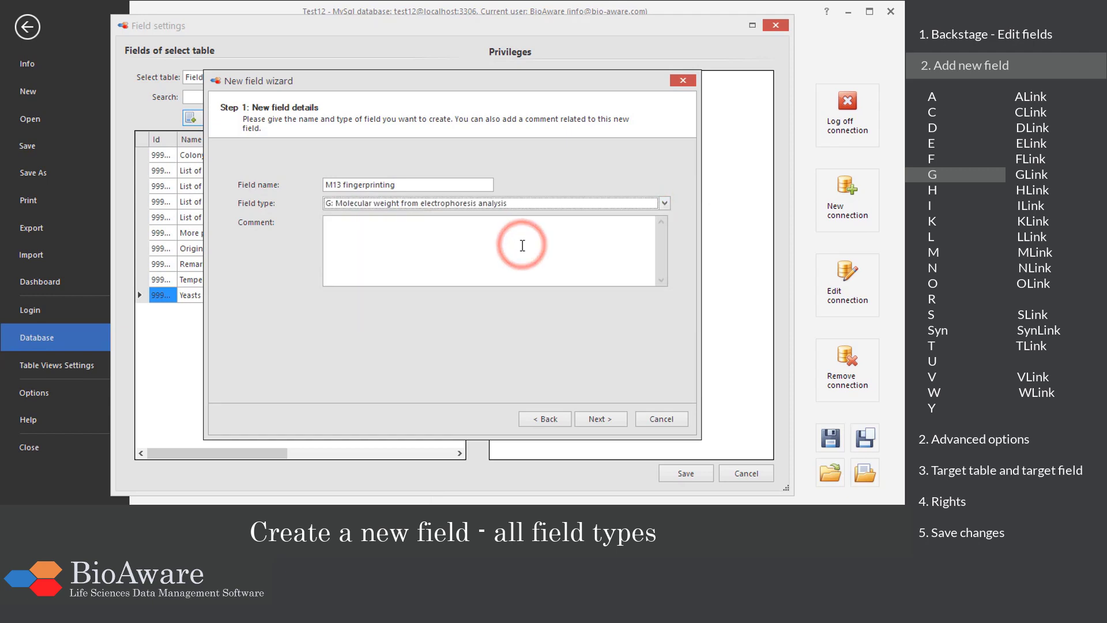
- Accept the M13 fingerprinting field's default column name and its default minimum and maximum values in the advanced options
click(598, 421)
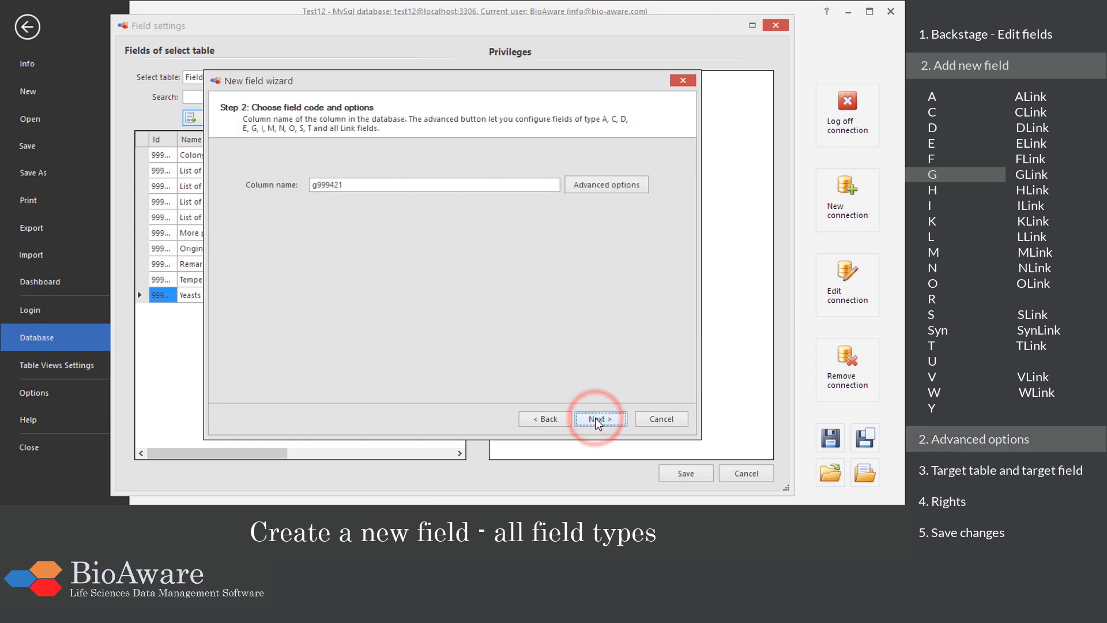
click(594, 186)
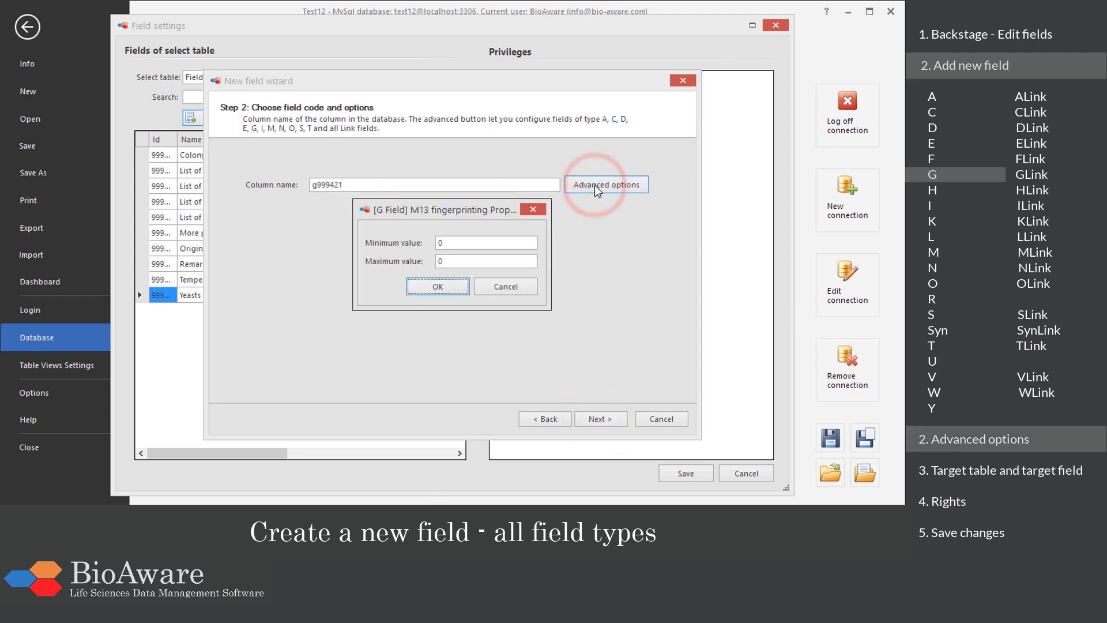
click(463, 291)
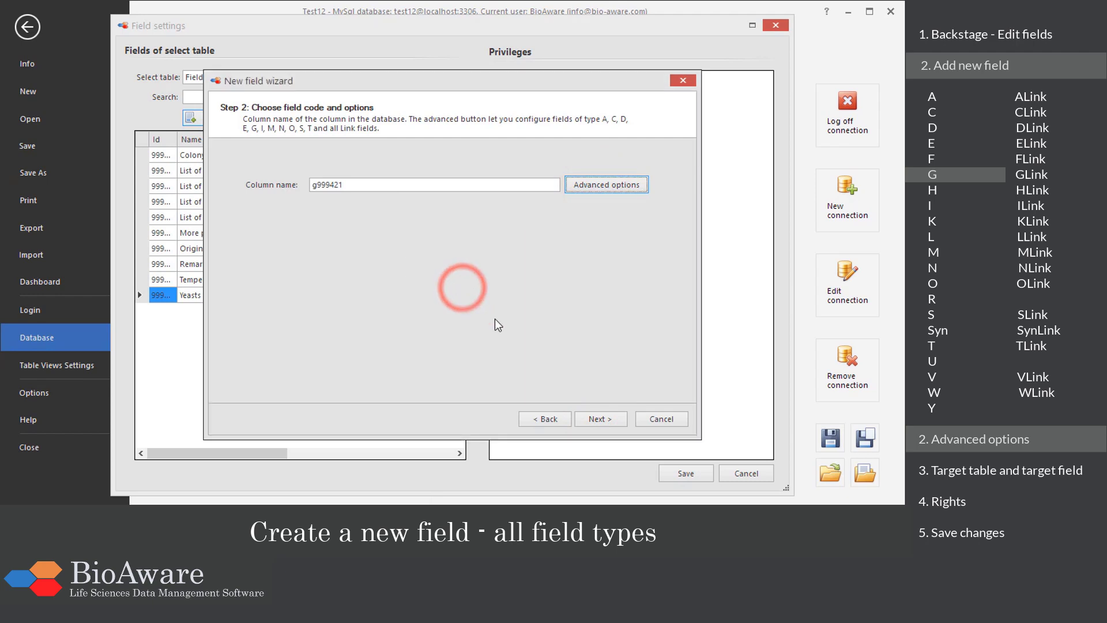
- Accept read and write rights for all user groups and finish creating the M13 fingerprinting field
click(599, 421)
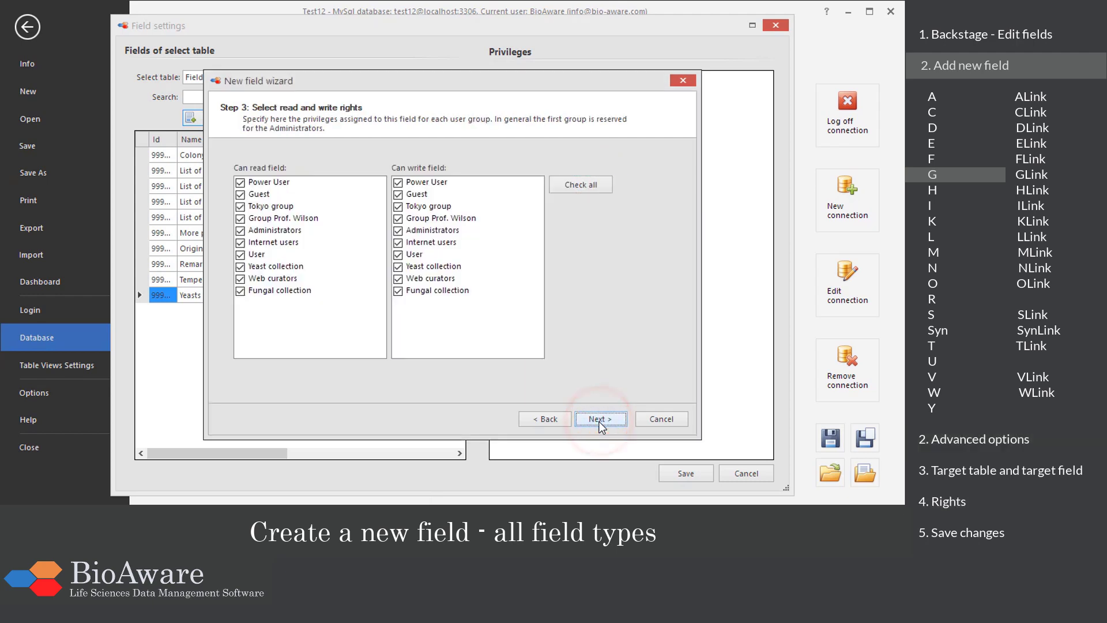
click(599, 421)
click(600, 418)
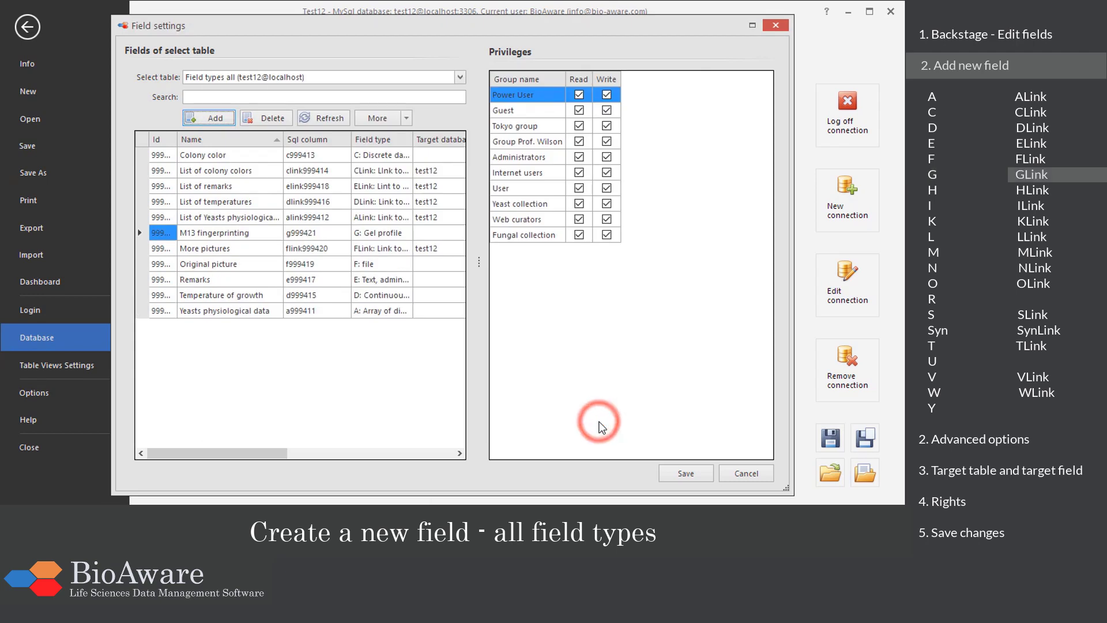
click(252, 428)
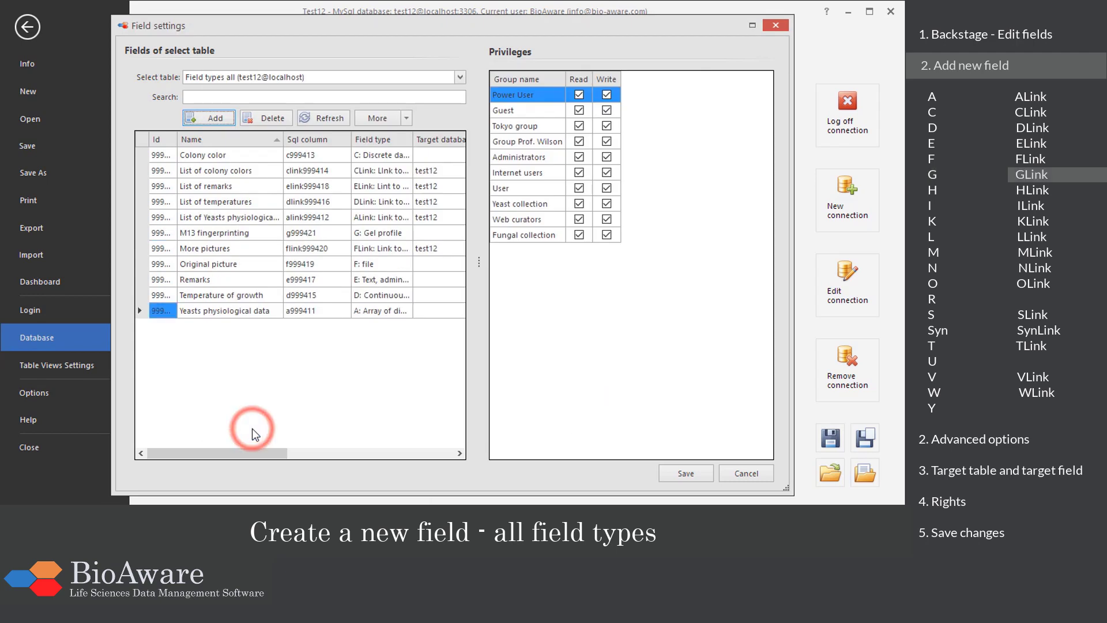
- Start a new field named "PCR fingerprinting" with type G-Link: Link to Molecular weight series in another table
click(217, 120)
drag(407, 186, 321, 183)
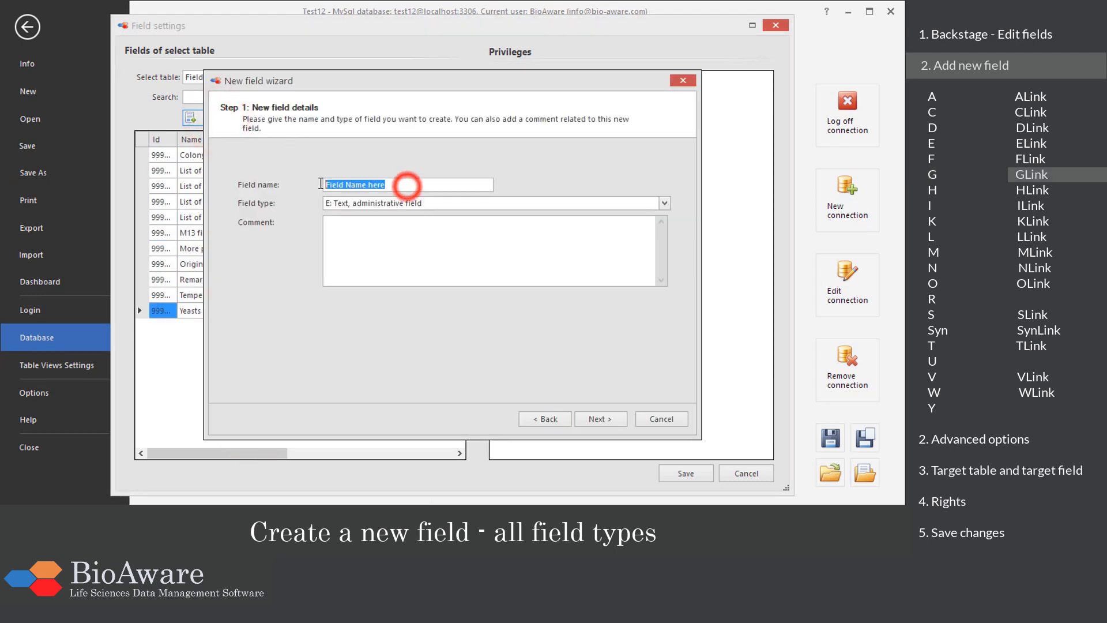
text(PCR fingerpri)
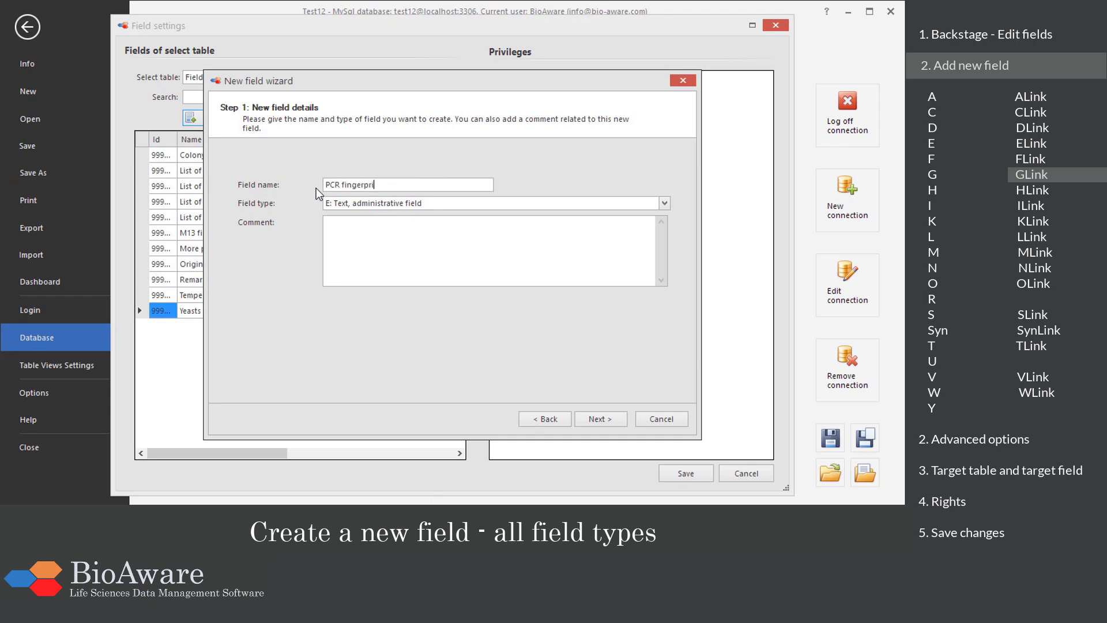
text(nting)
click(663, 204)
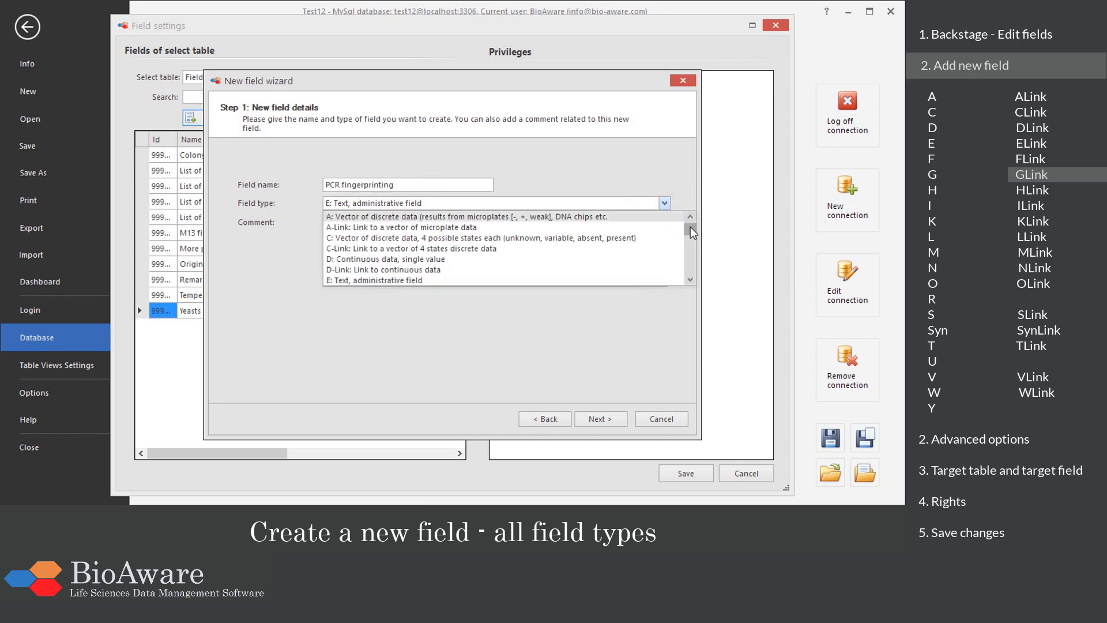
drag(690, 227, 687, 236)
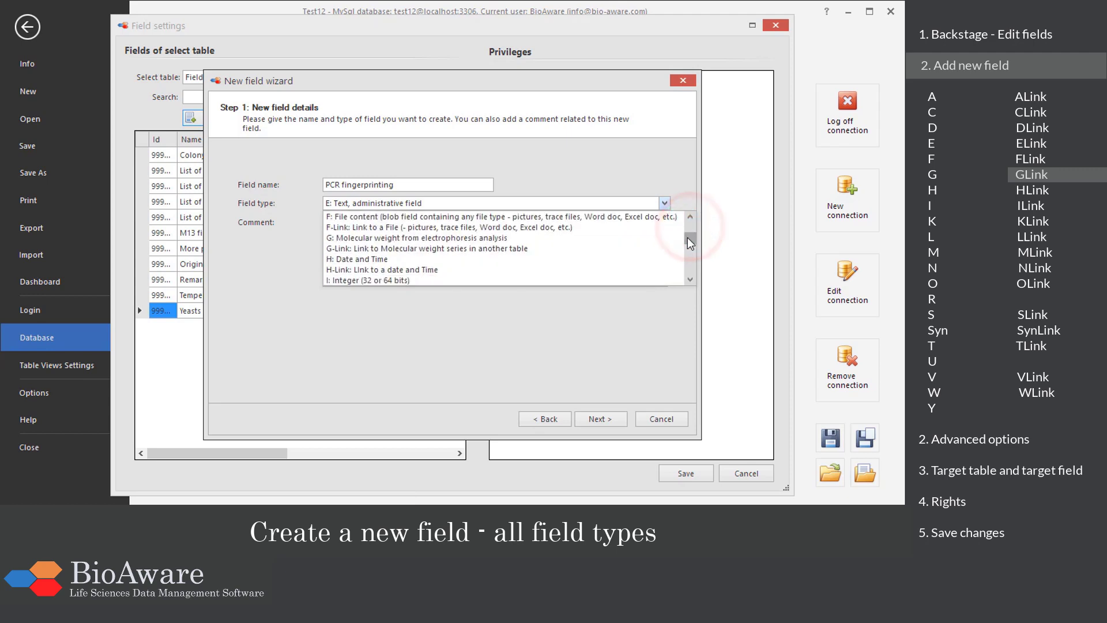
click(546, 248)
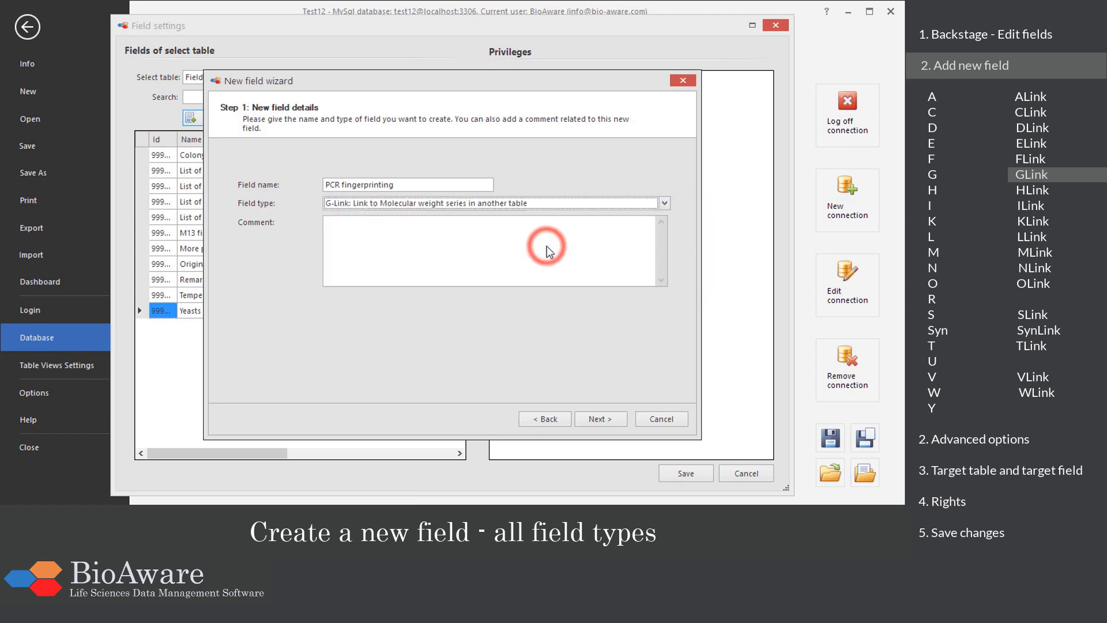
- Accept the PCR fingerprinting field's default column name and leave its maximum link number unlimited in the advanced options
click(601, 419)
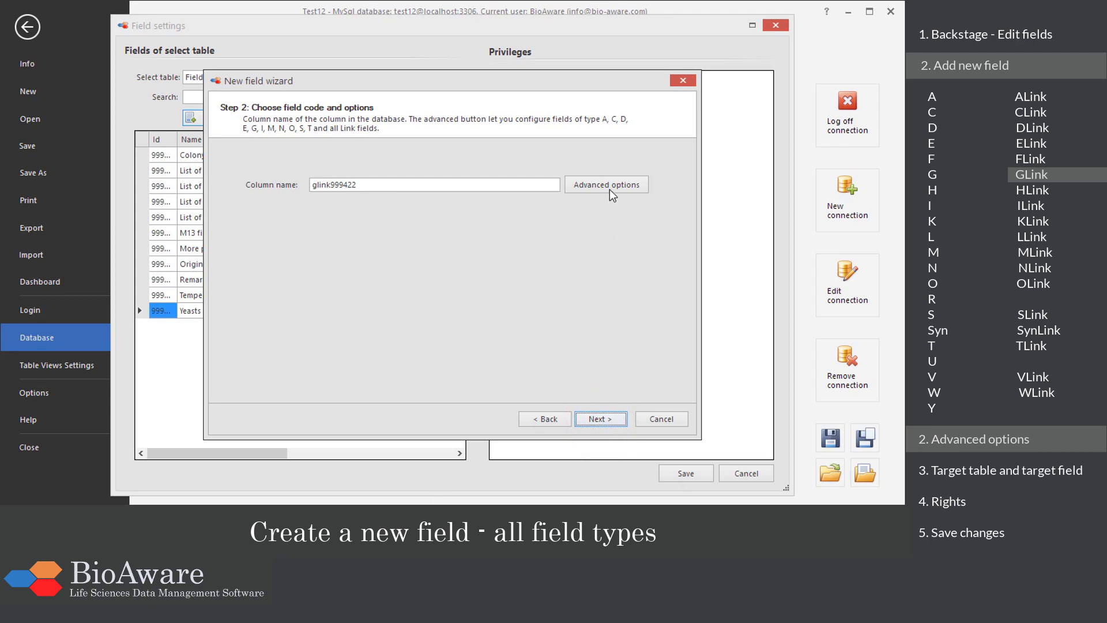
click(610, 189)
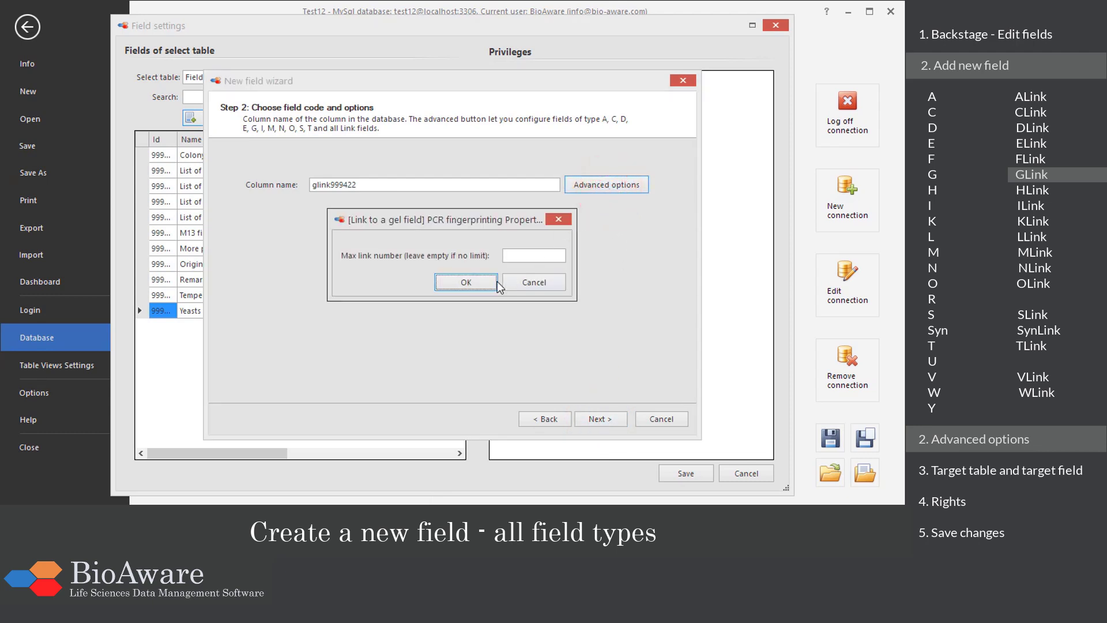
click(490, 285)
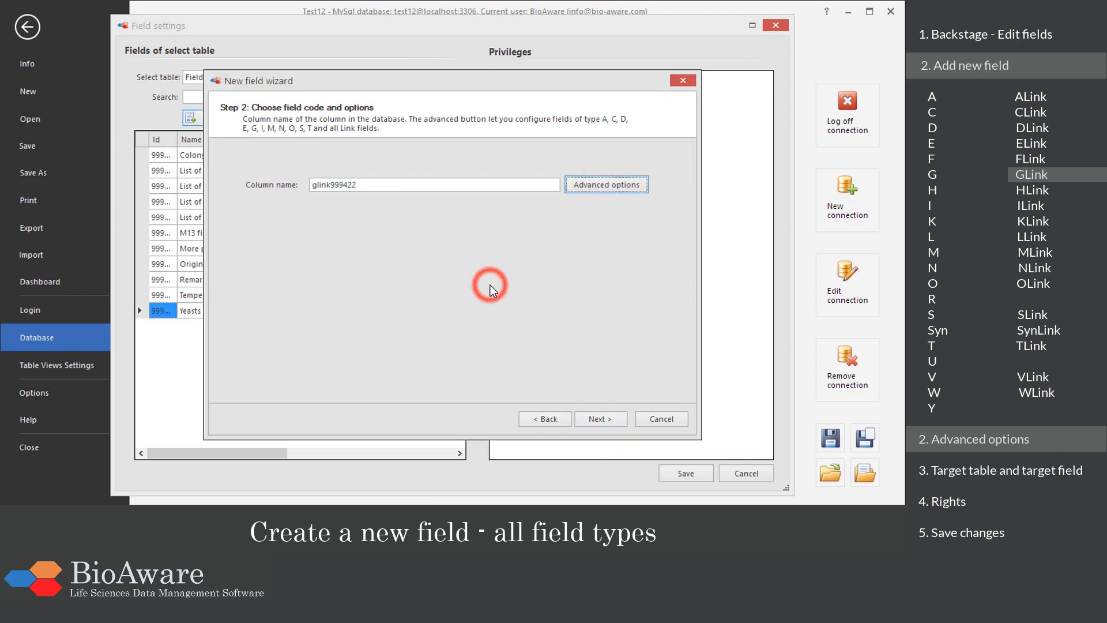
click(584, 418)
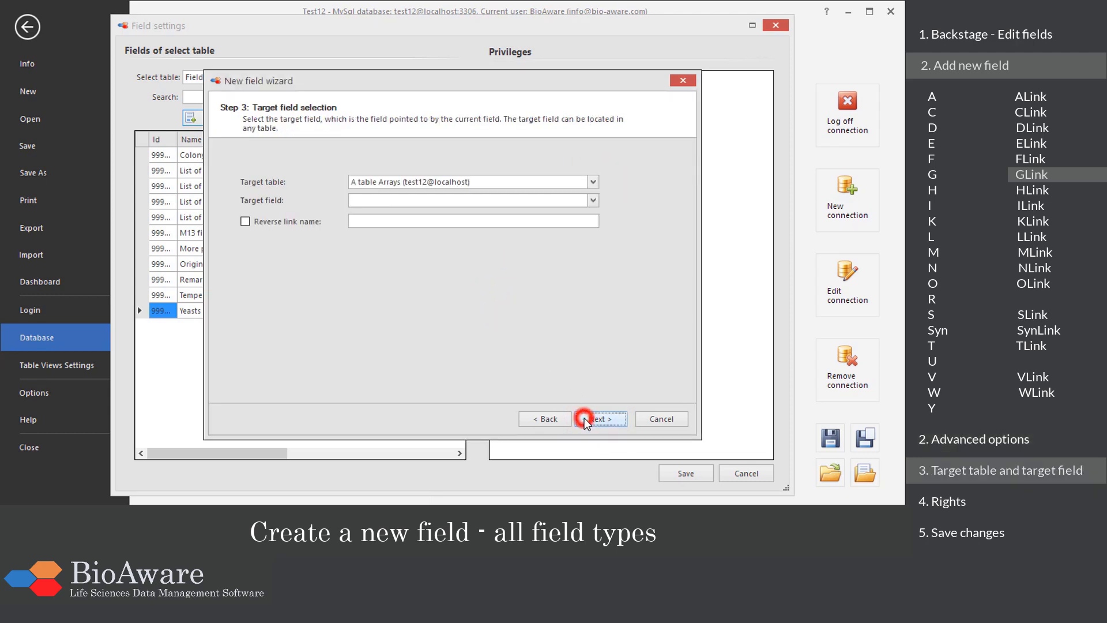
- Set the PCR fingerprinting link's target table to Gels (test12@localhost) and its target field to [153] Gel
click(593, 184)
text(Ge)
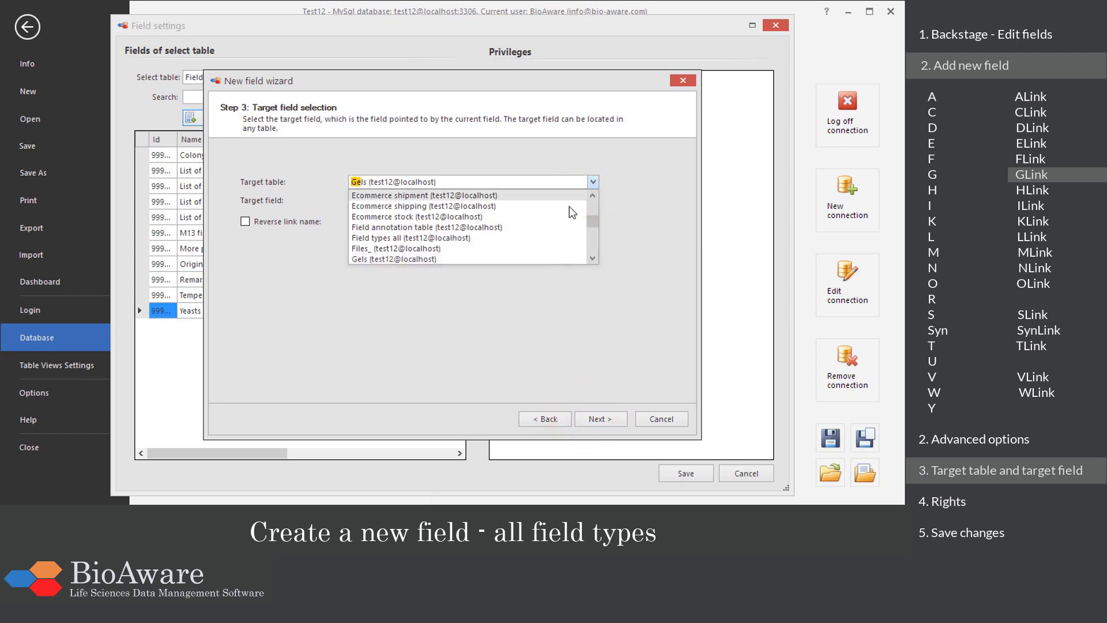
click(524, 259)
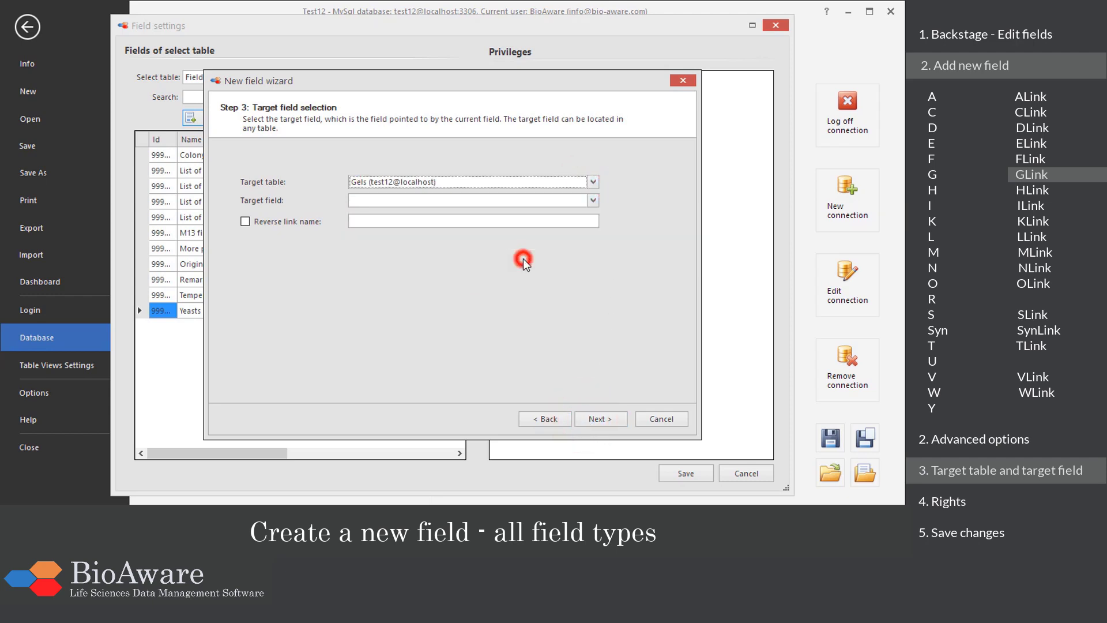
click(592, 201)
click(575, 211)
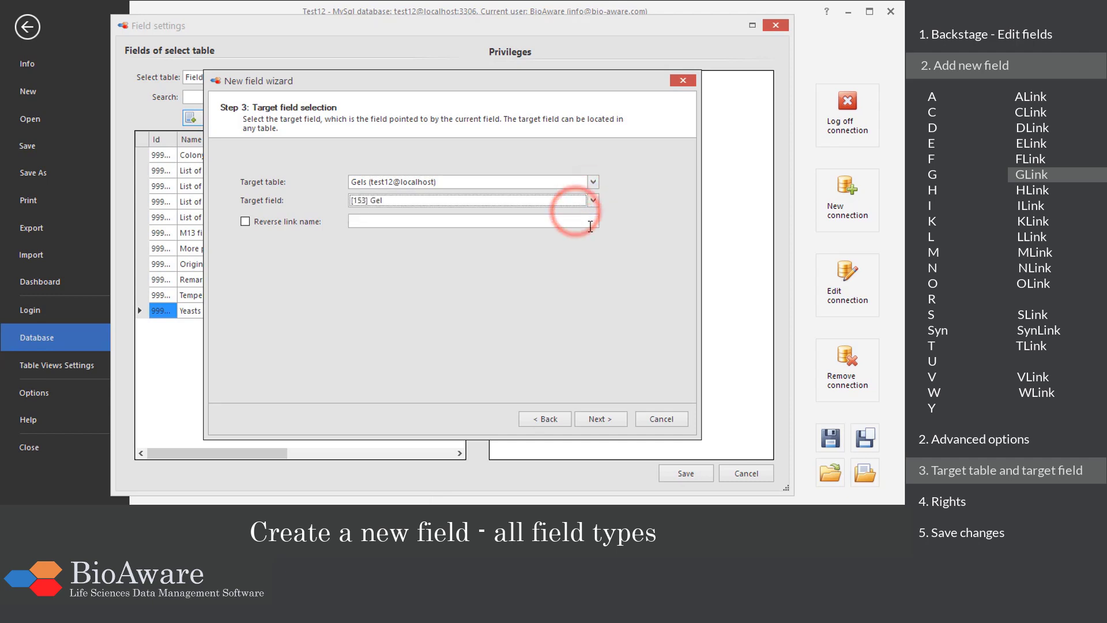
click(600, 418)
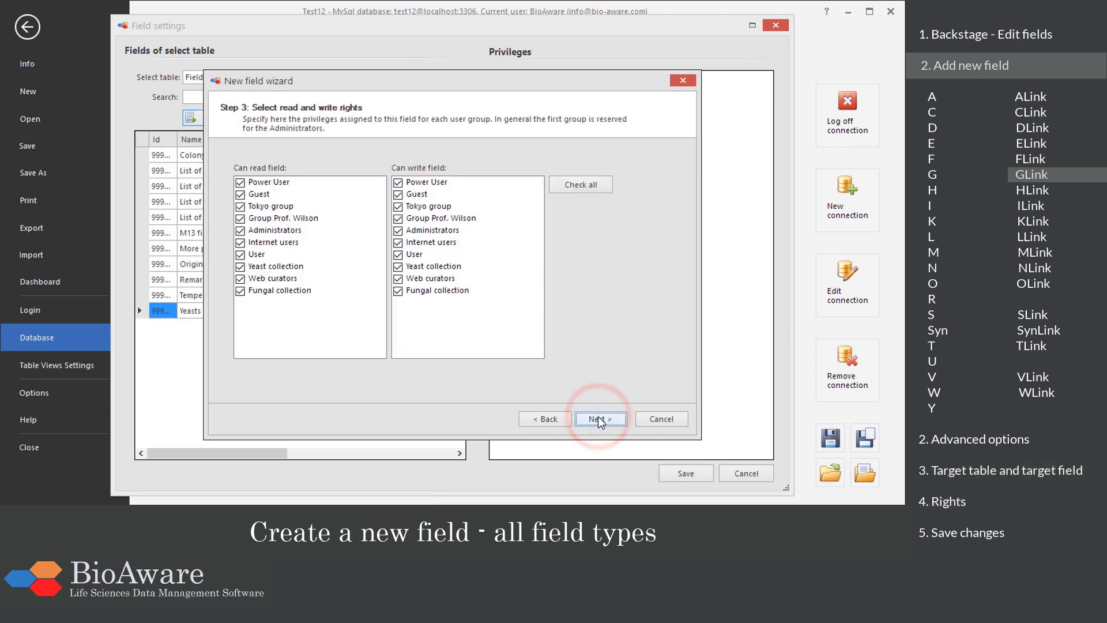
- Accept read and write rights for all user groups and finish creating the PCR fingerprinting field
click(597, 417)
click(597, 416)
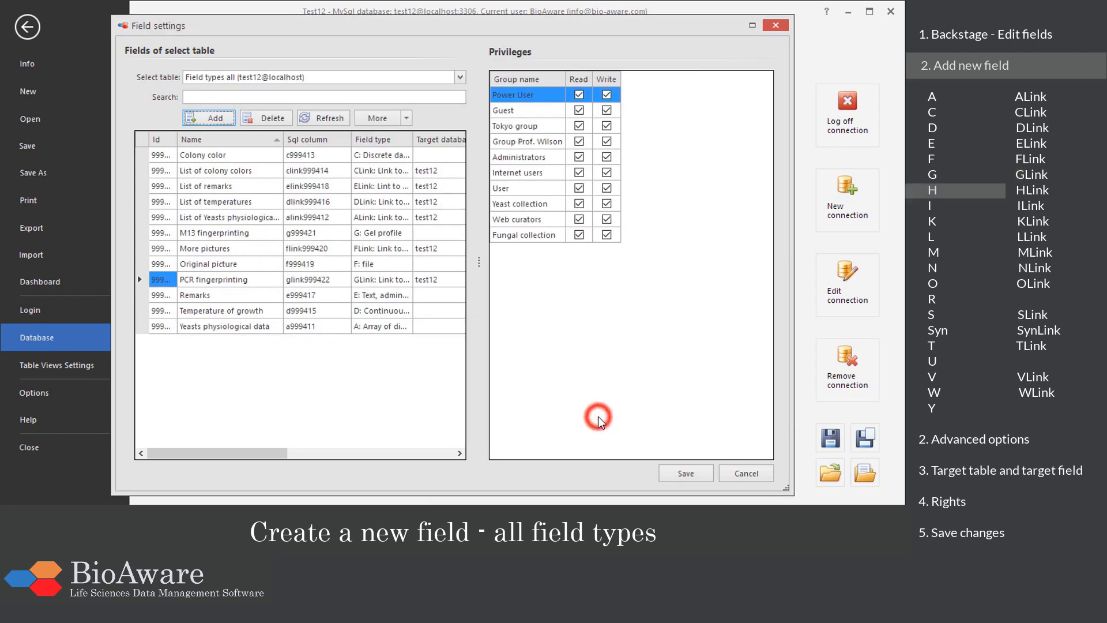
click(262, 426)
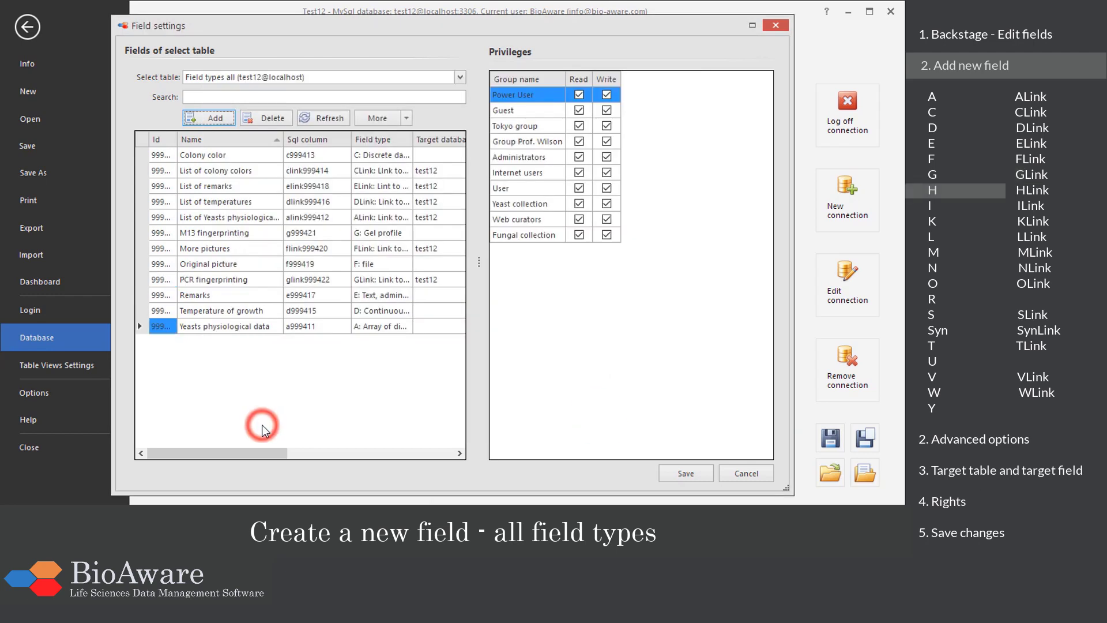
- Start a new field named "Isolation date" with type H: Date and Time
click(219, 119)
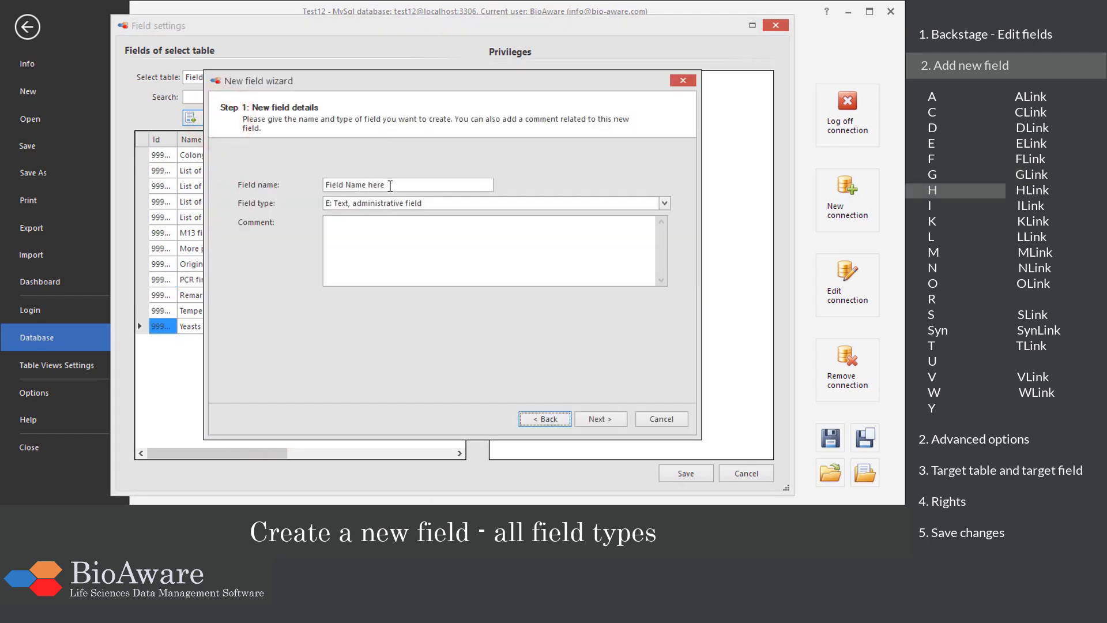
triple_click(390, 185)
text(Isolation date)
click(664, 204)
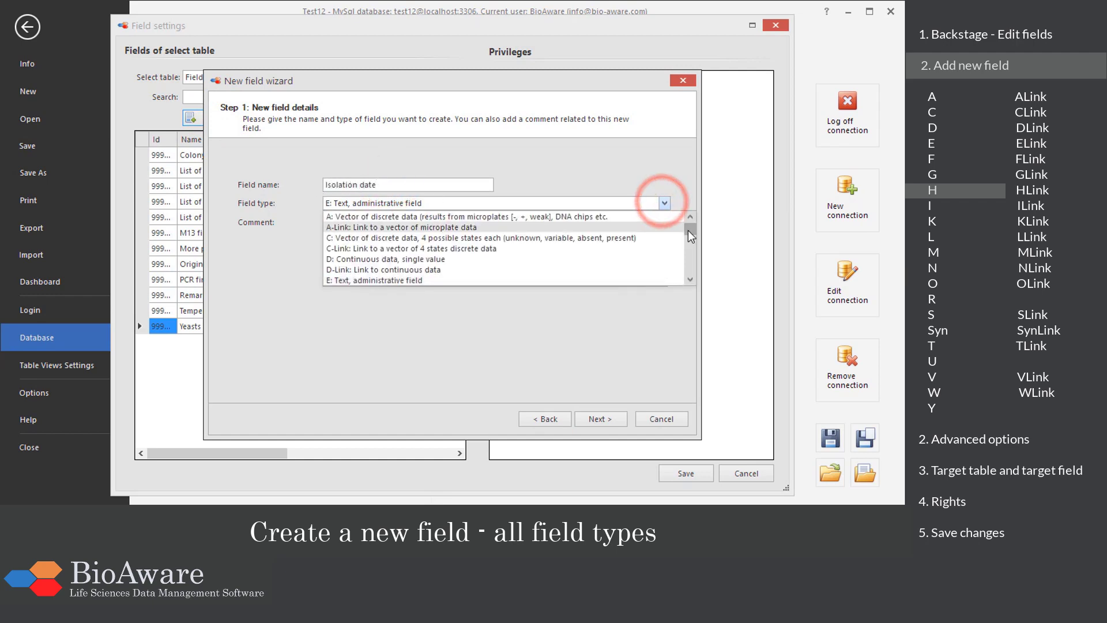
drag(688, 233, 687, 242)
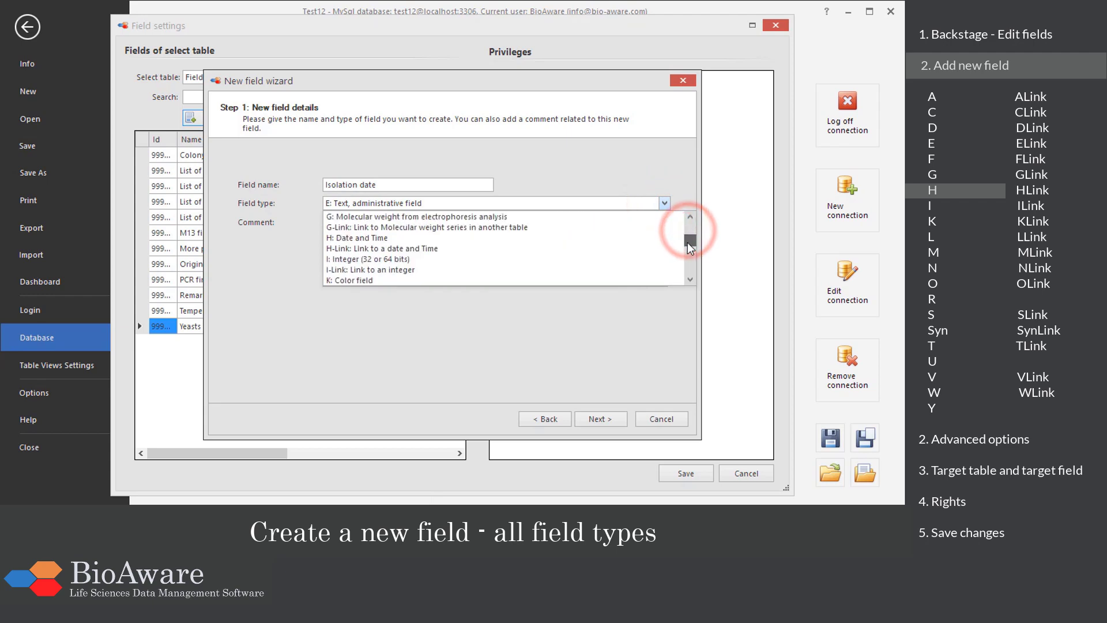
click(528, 239)
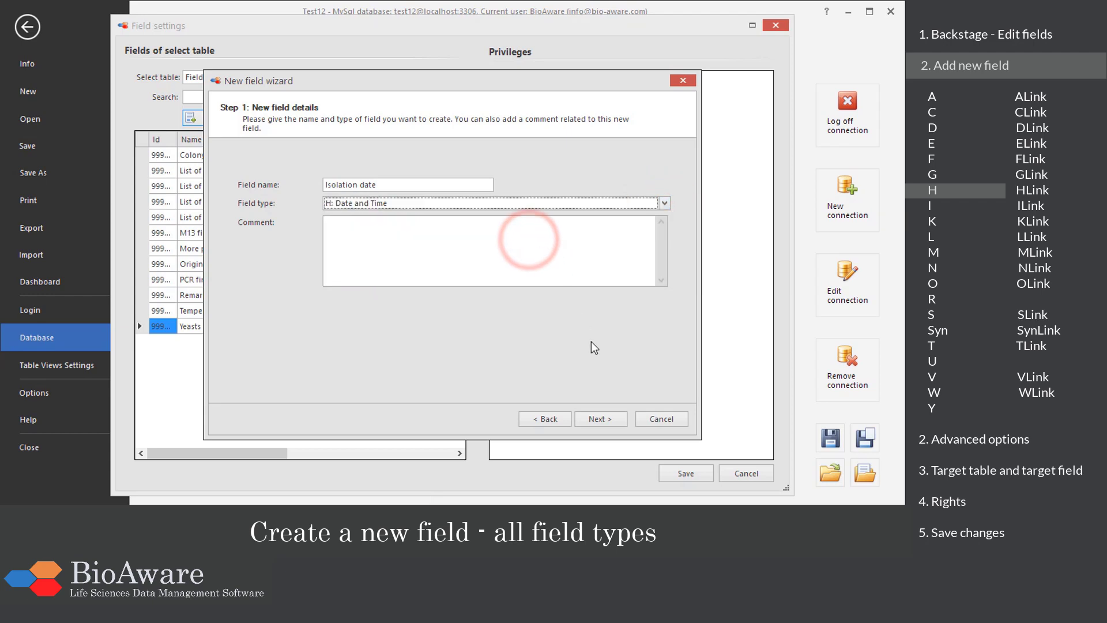
click(594, 420)
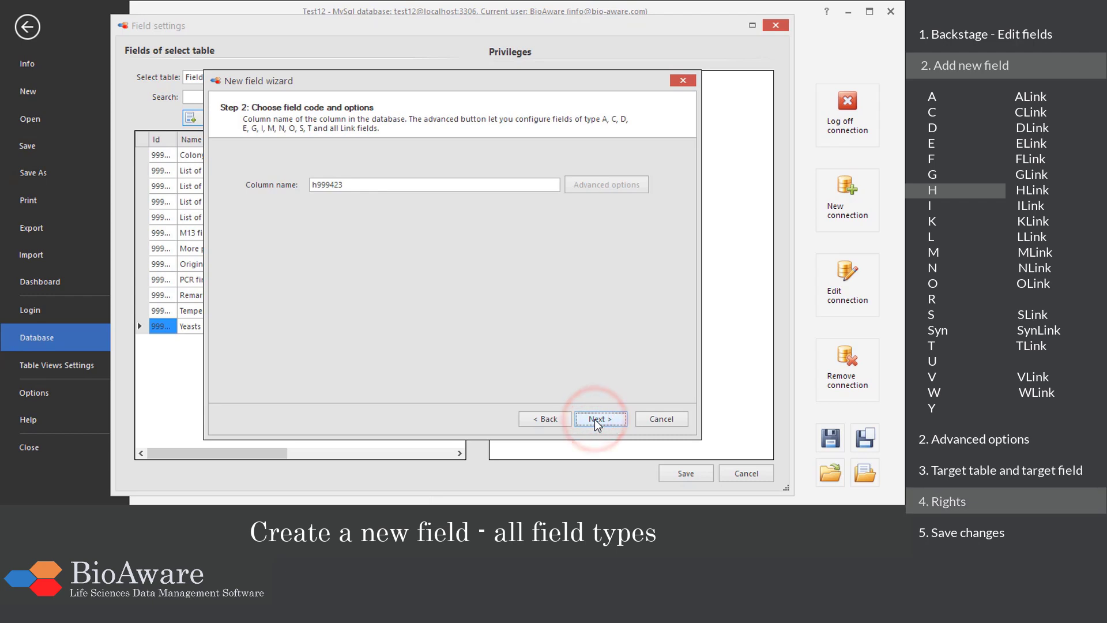
- Accept the Isolation date field's default column name and its default group rights, and finish creating the field
click(595, 422)
click(594, 420)
click(594, 420)
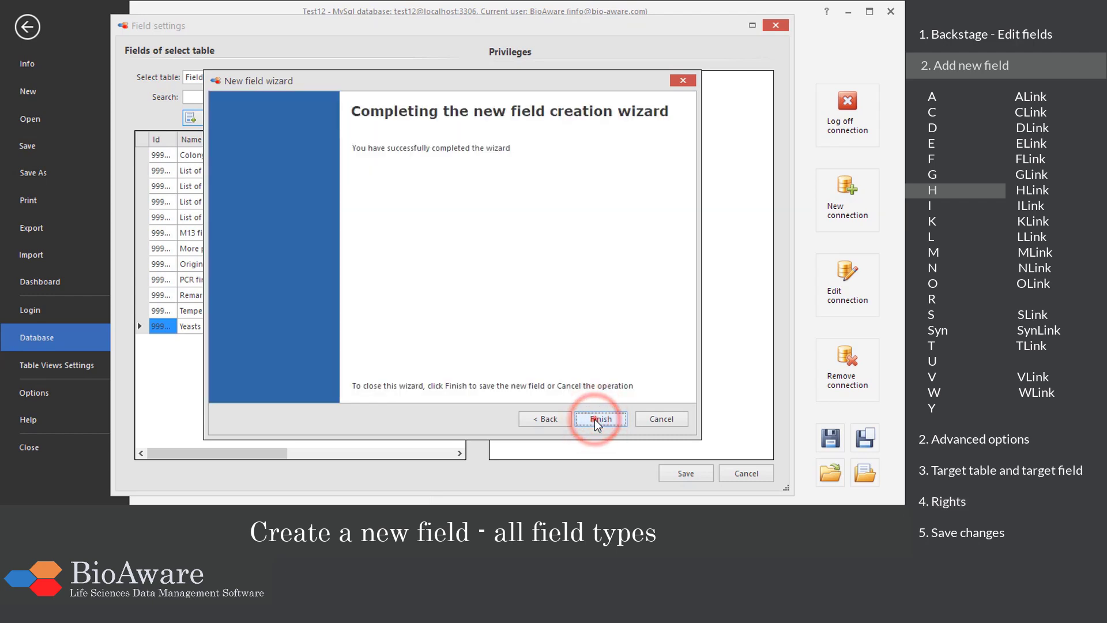
click(247, 422)
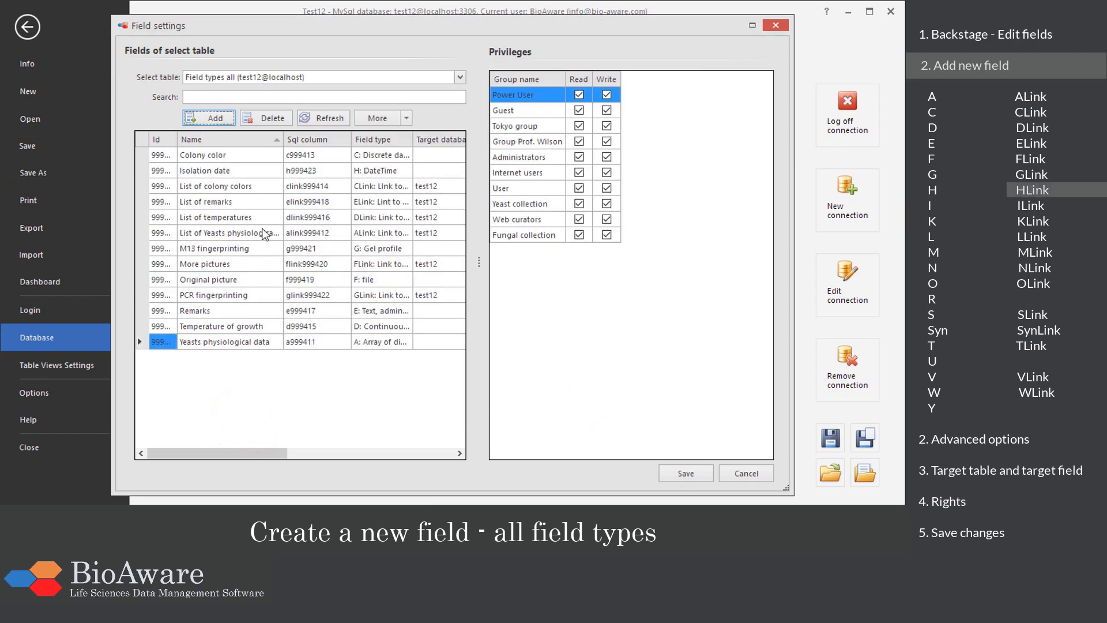
- Start a new field named "List of dates" with type H-Link: Link to a date and Time
click(211, 120)
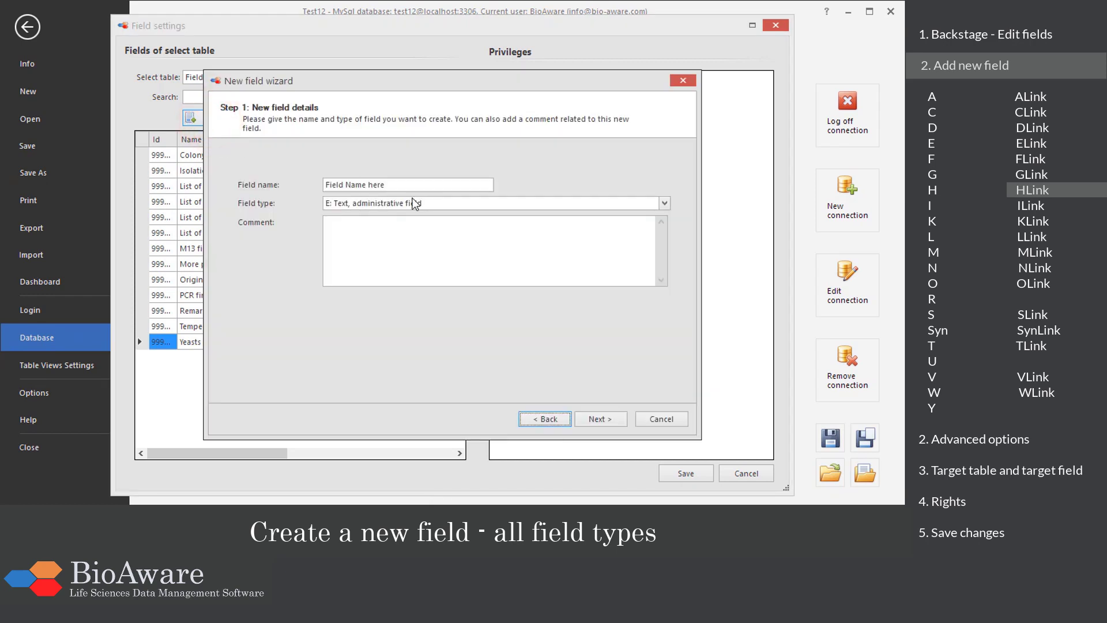
click(407, 186)
text(List of dates)
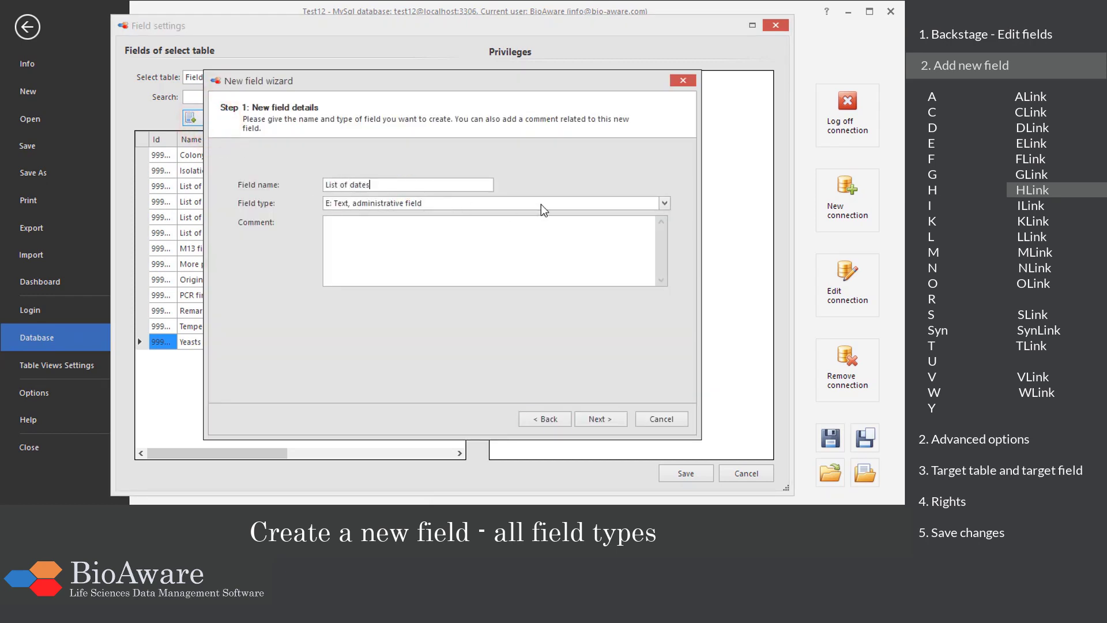
click(663, 203)
drag(690, 227, 689, 240)
click(535, 270)
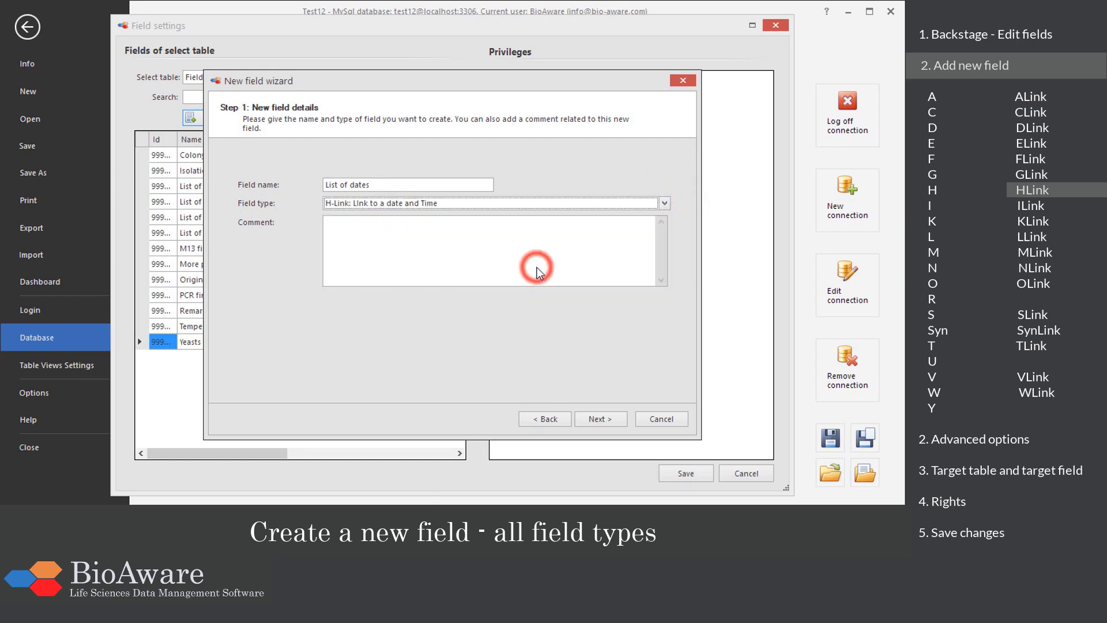
click(582, 419)
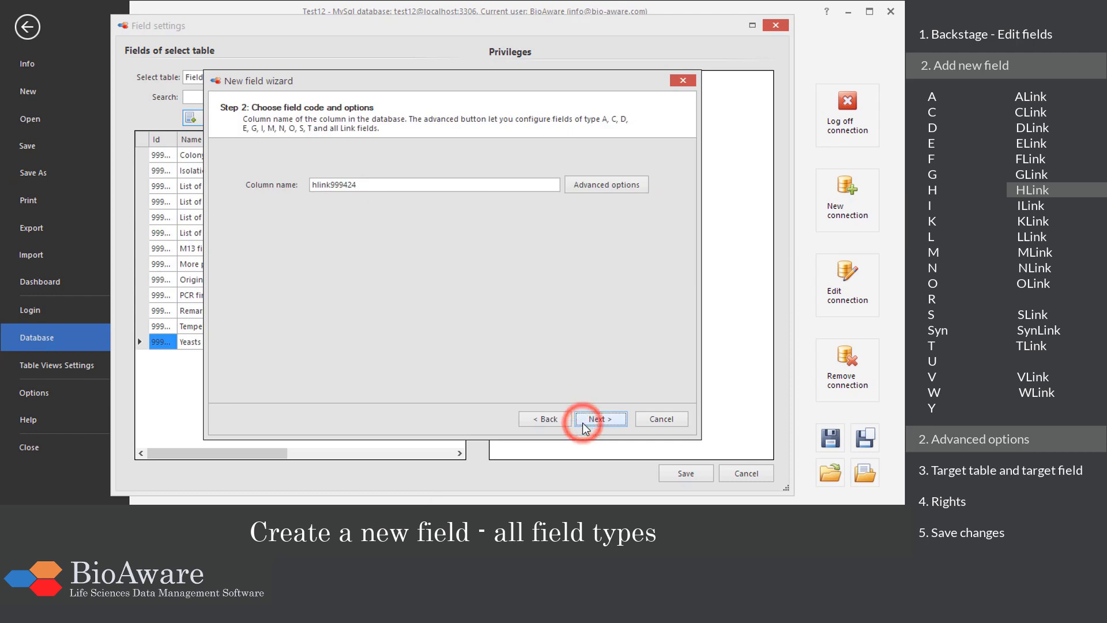
- Accept the List of dates field's default column name and leave its maximum link number unlimited in the advanced options
click(594, 188)
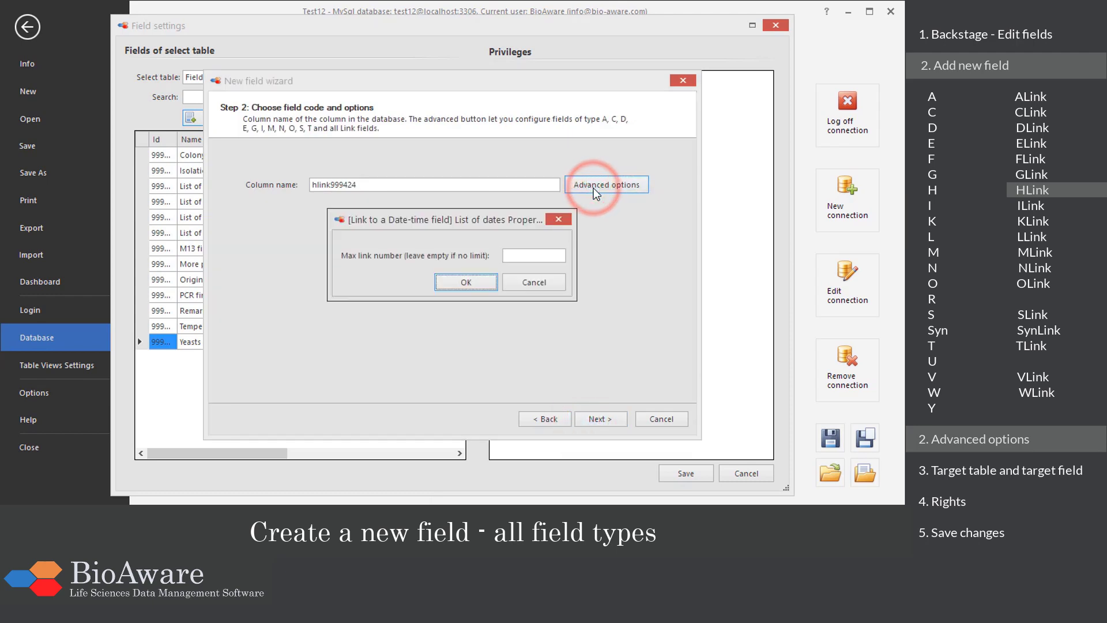
click(482, 284)
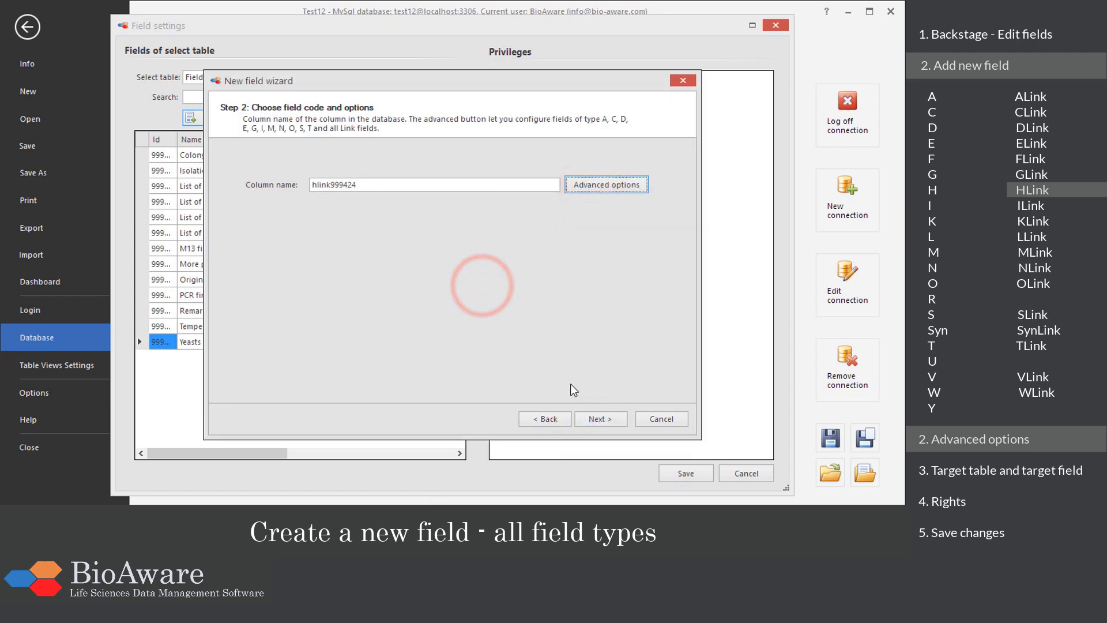
click(586, 420)
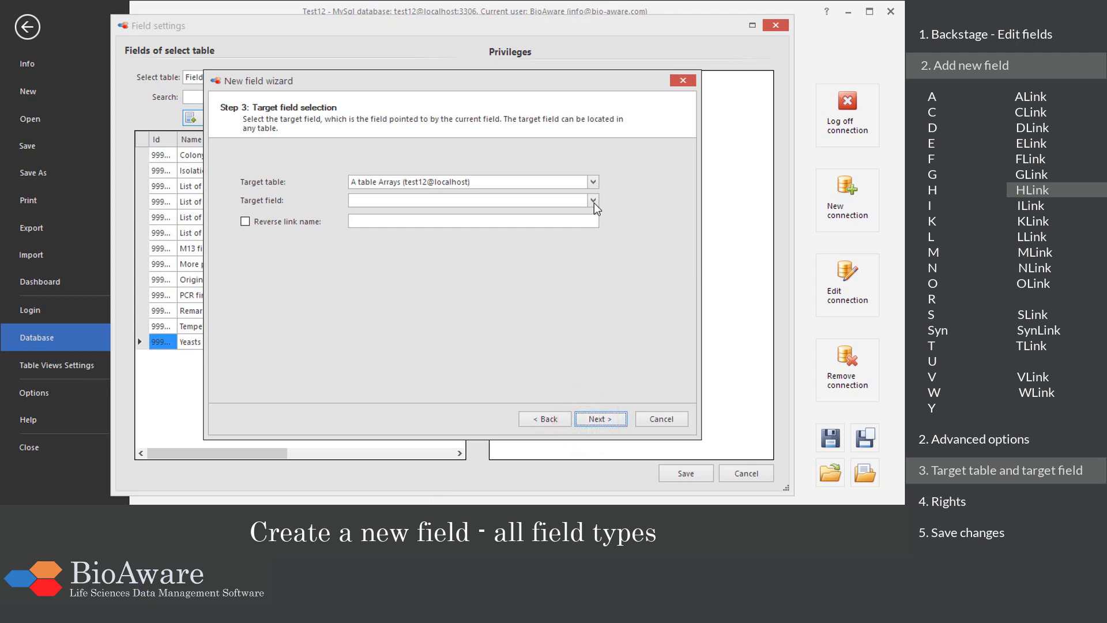
- Set the List of dates link's target table to H table Dates (test12@localhost) and its target field to [10208] Date
click(593, 181)
text(h)
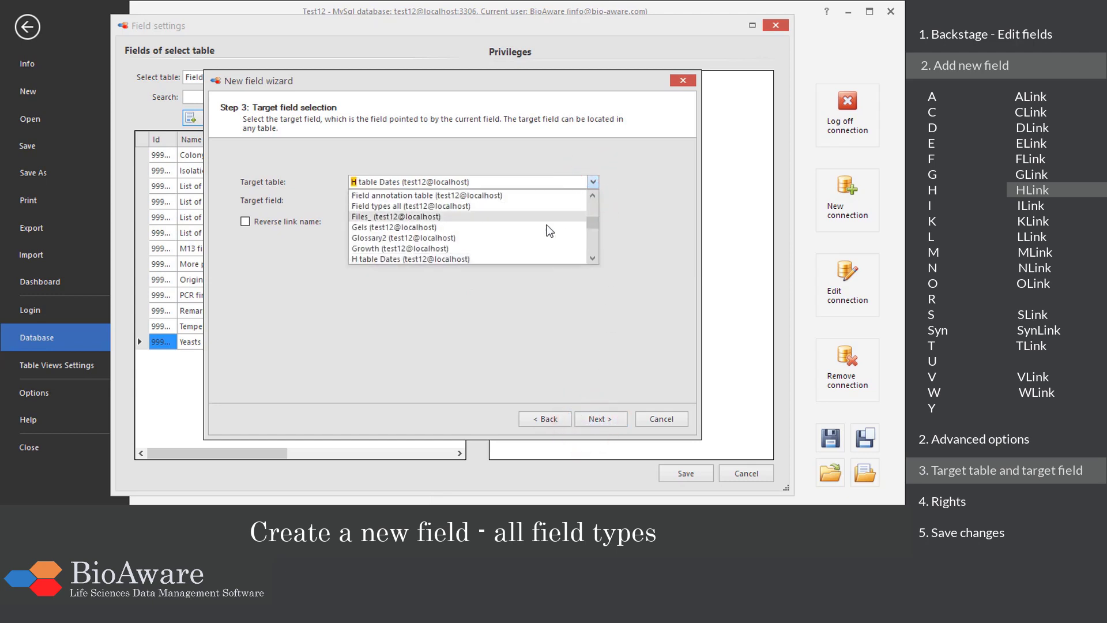
click(520, 259)
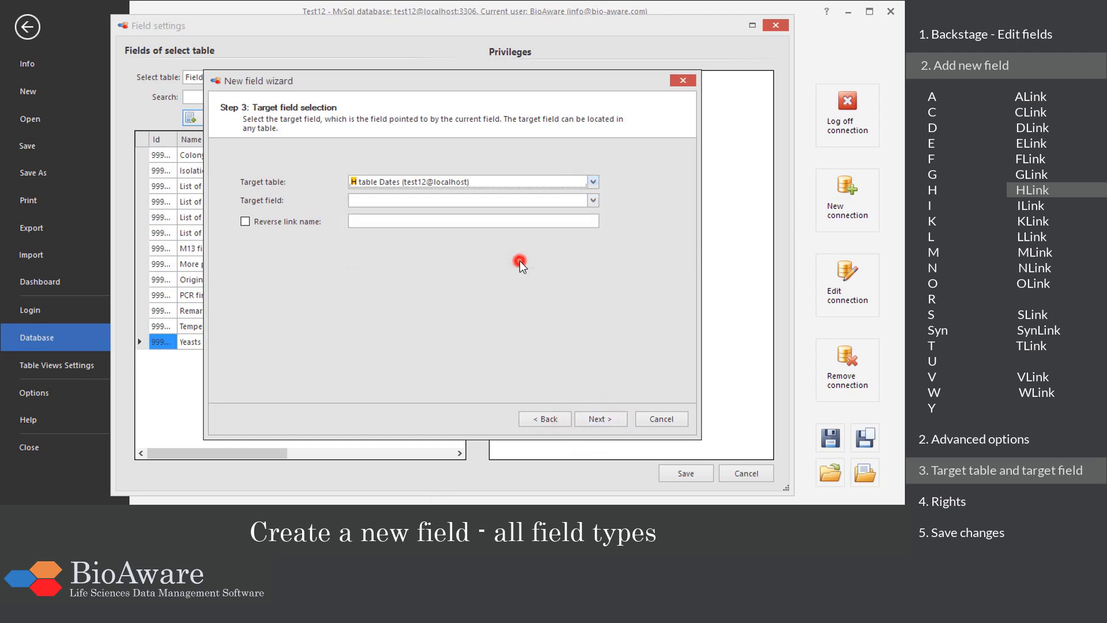
click(593, 201)
click(552, 215)
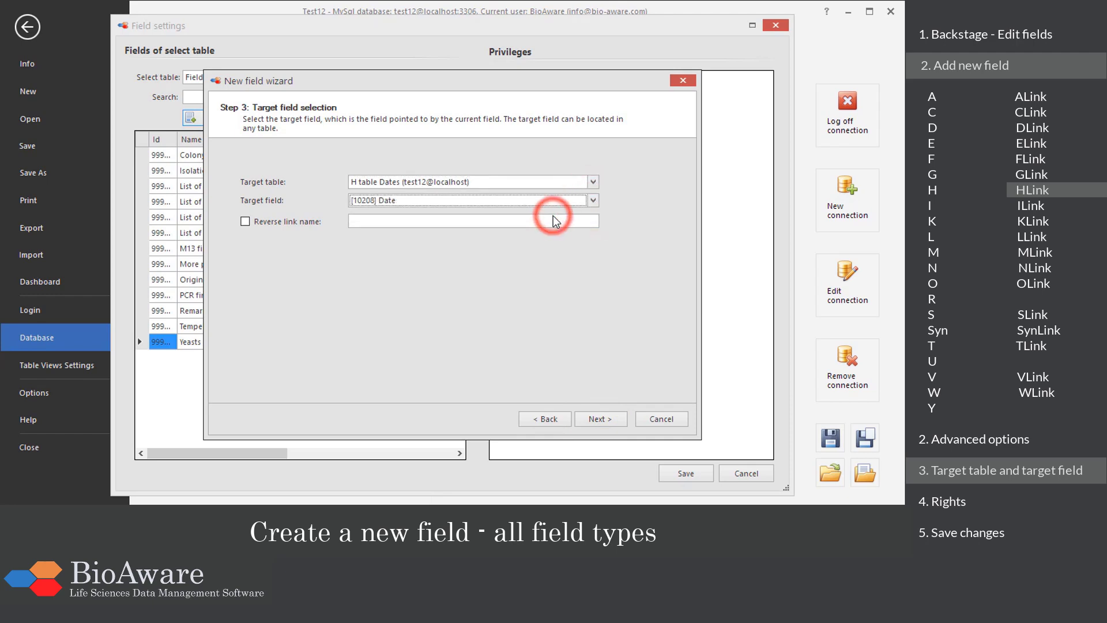
click(604, 421)
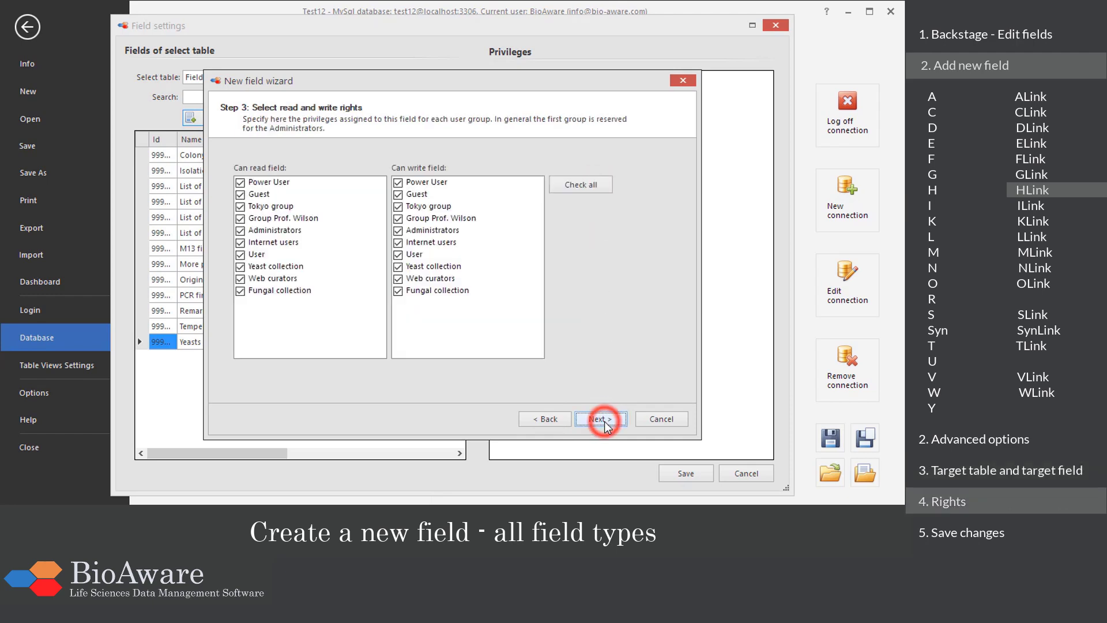
- Accept read and write rights for all user groups and finish creating the List of dates field
click(605, 420)
click(604, 421)
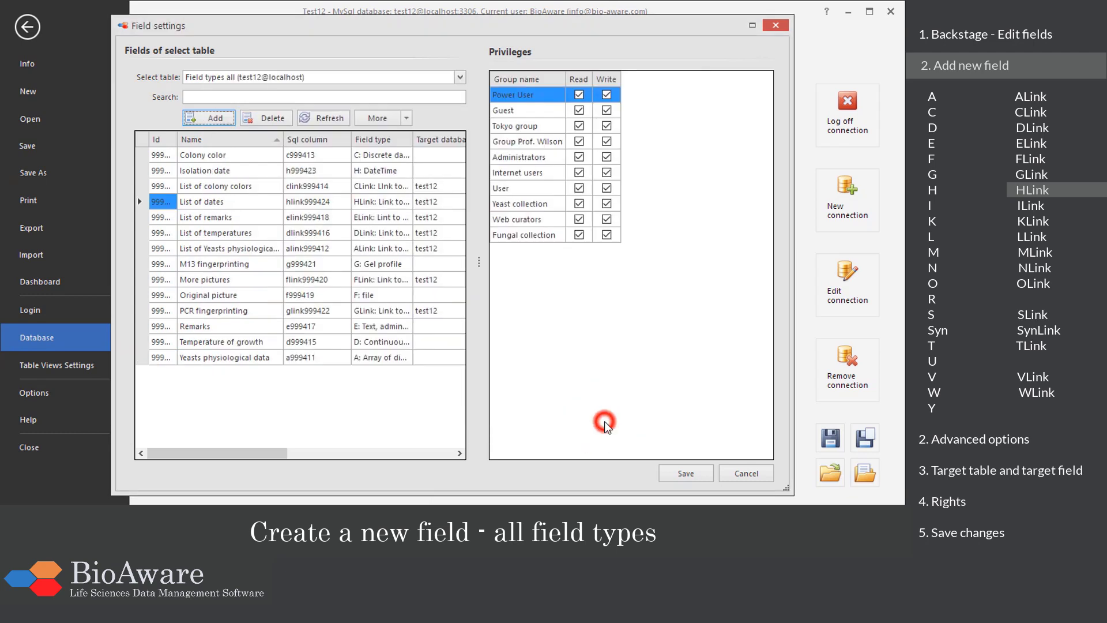
click(248, 430)
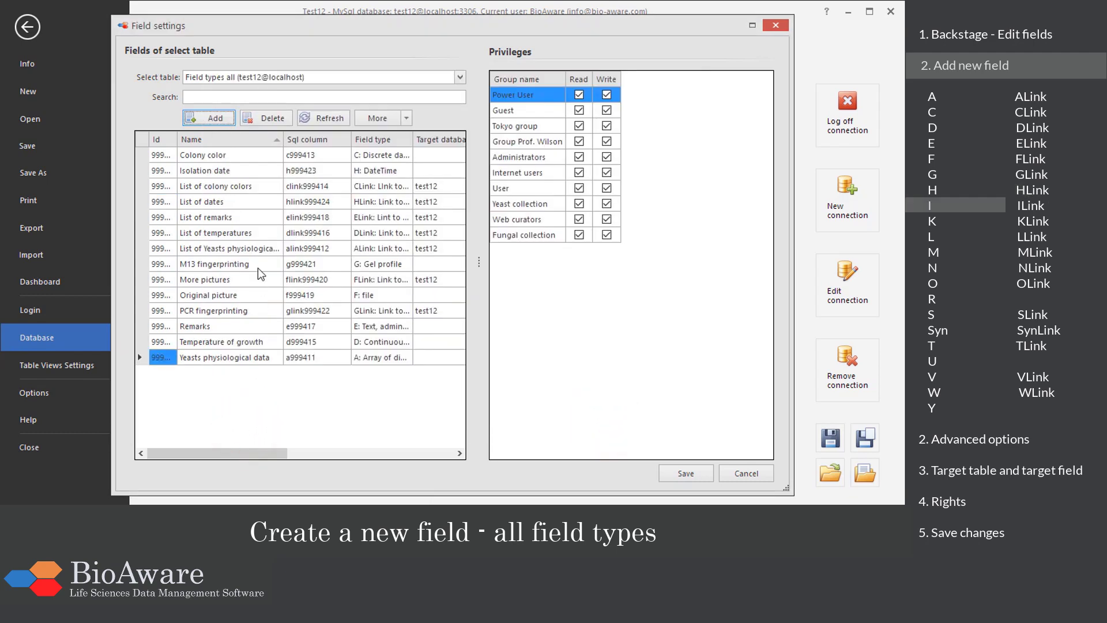
- Start a new field named "Available stock number" with type I: Integer (32 or 64 bits)
click(215, 118)
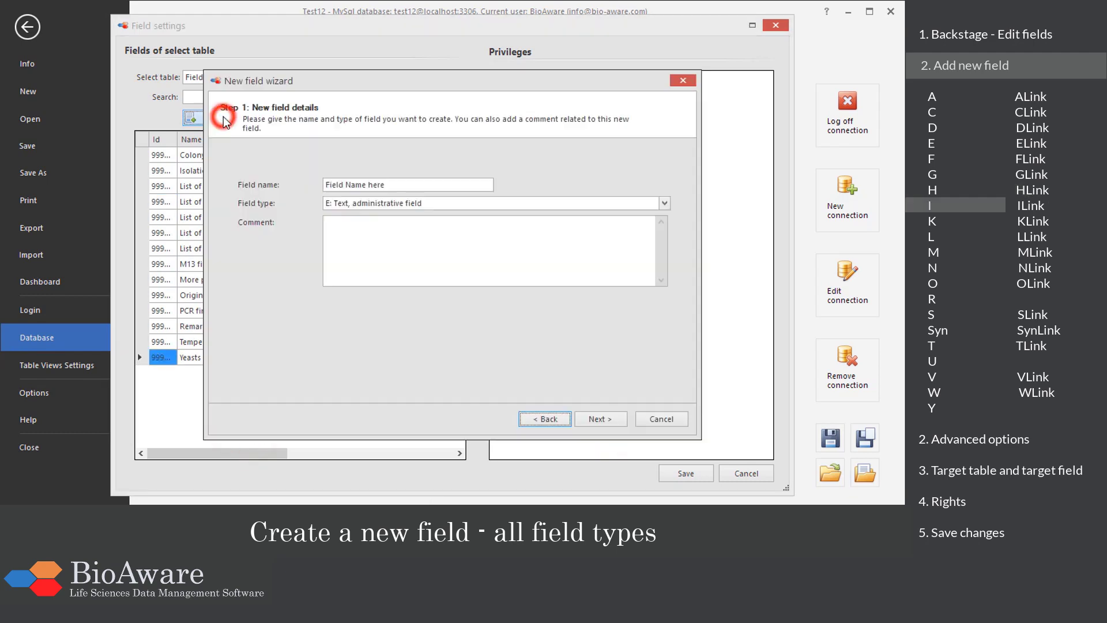
triple_click(389, 185)
text(Availa)
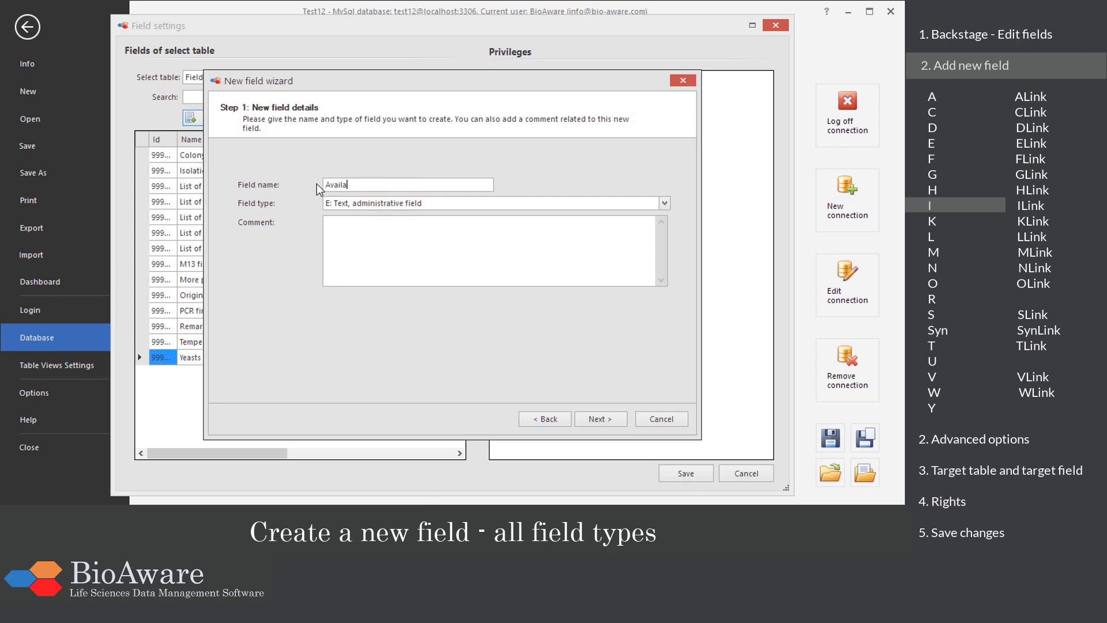
text(ble stock number)
click(663, 203)
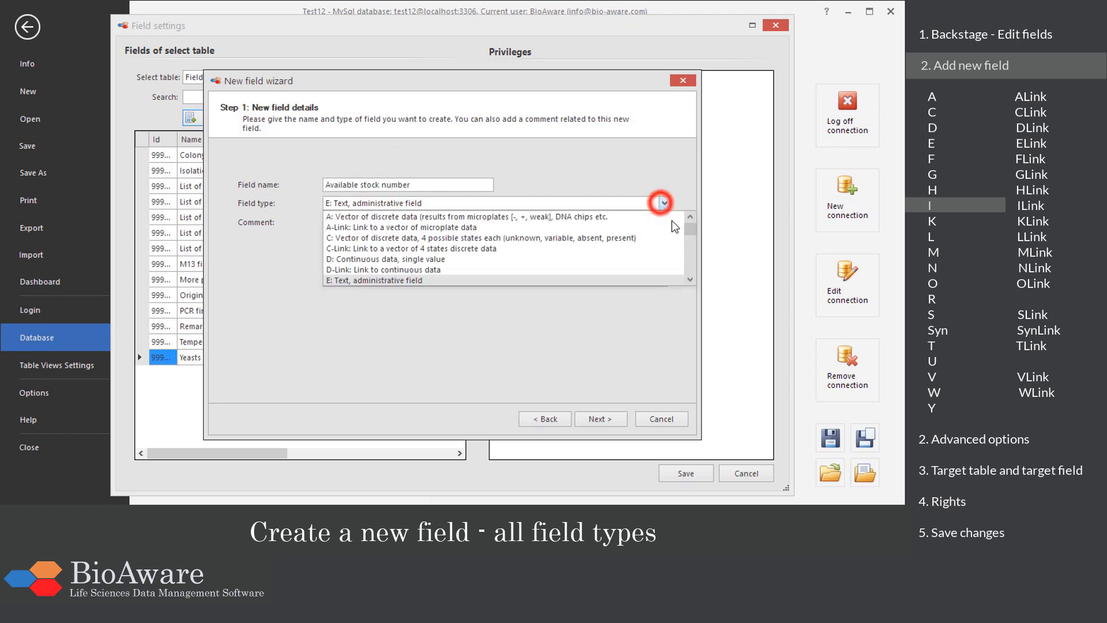
drag(690, 230, 690, 241)
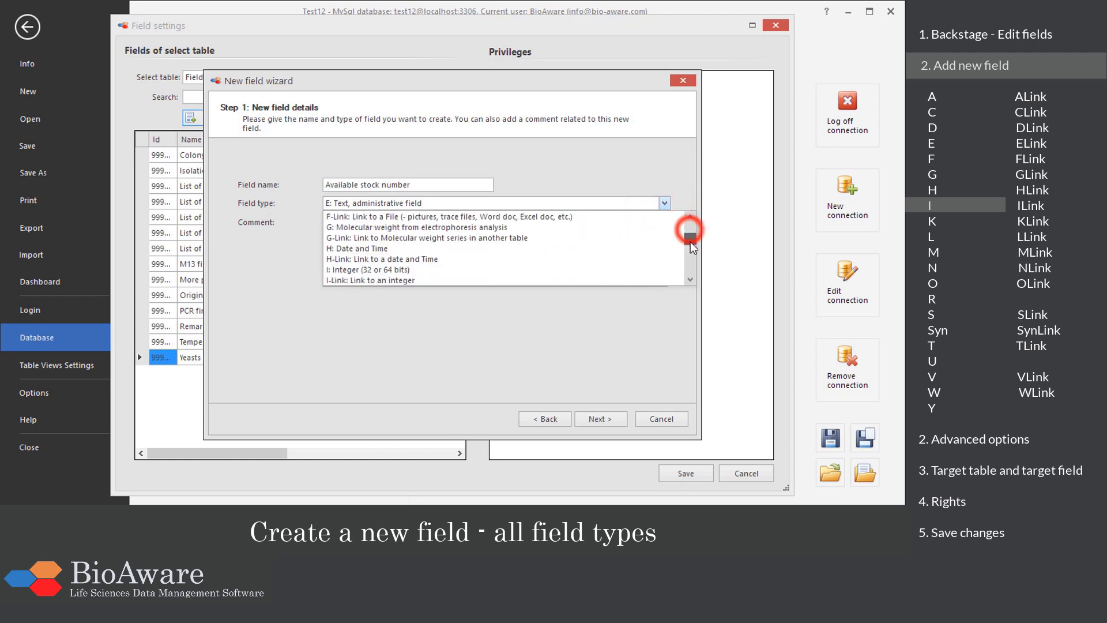
click(531, 258)
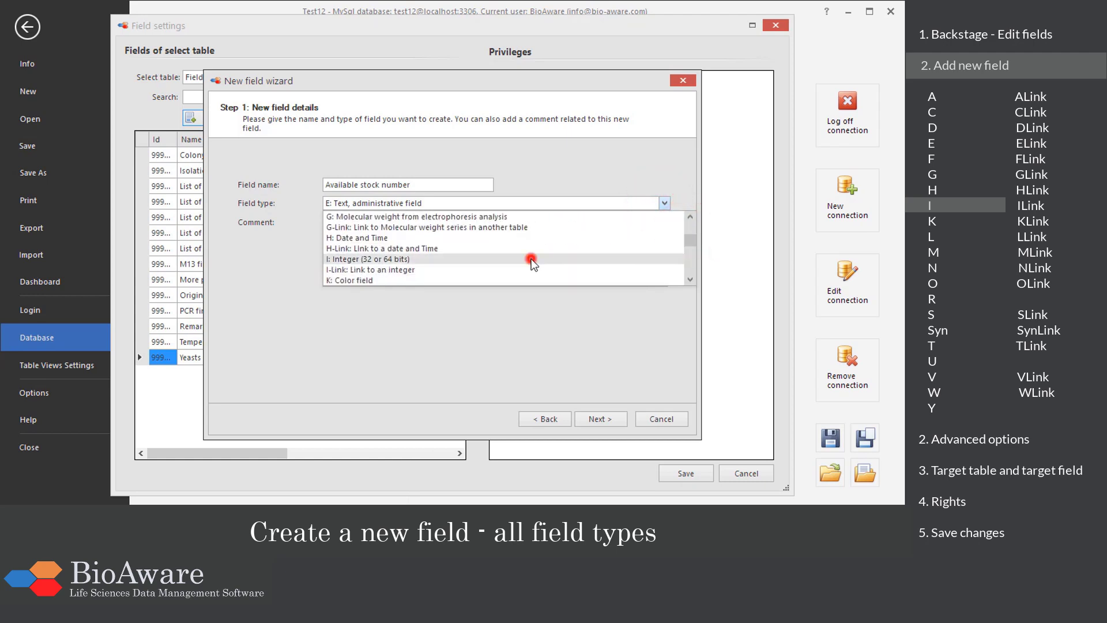
- Accept the Available stock number field's default column name and keep its default, minimum and maximum values at 0 in the advanced options
click(605, 414)
click(595, 183)
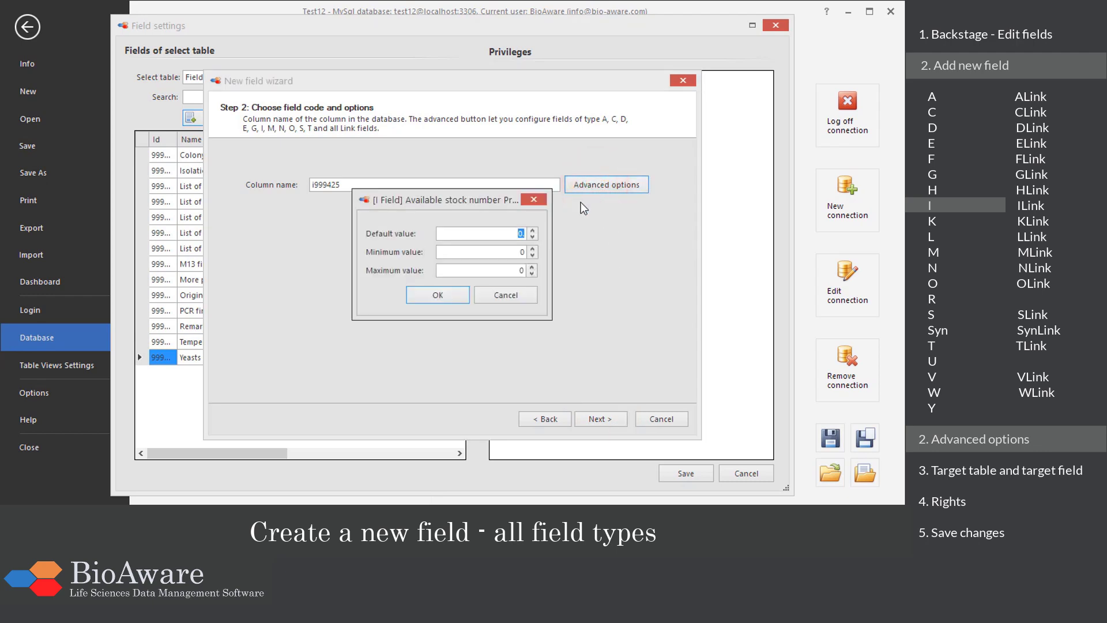
click(461, 297)
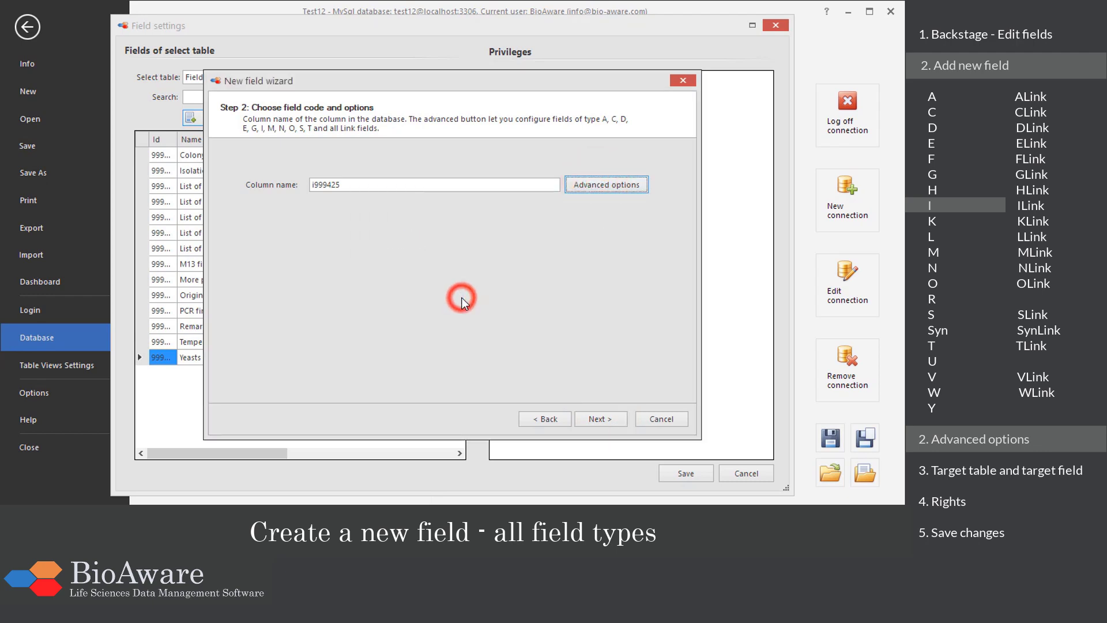
click(610, 422)
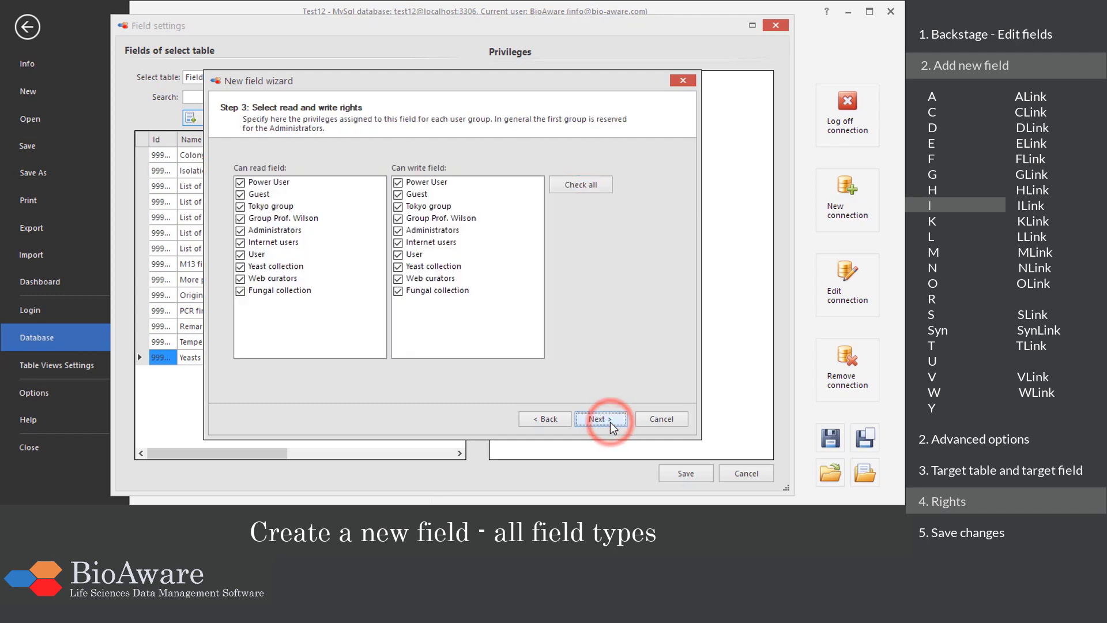
- Accept read and write rights for all user groups and finish creating the Available stock number field
click(610, 422)
click(610, 422)
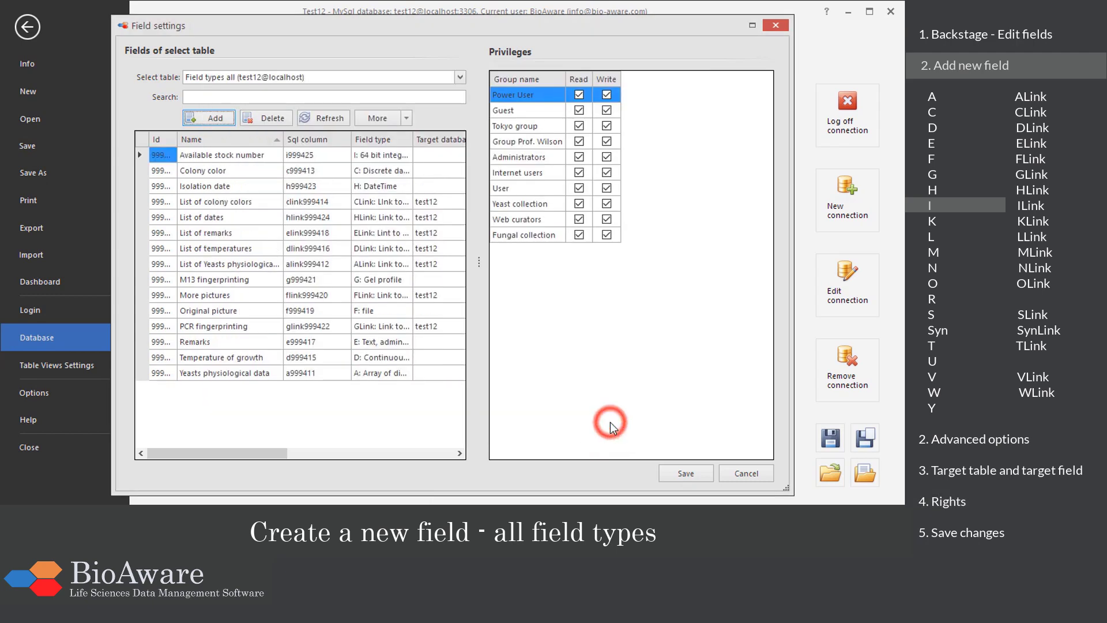
click(223, 420)
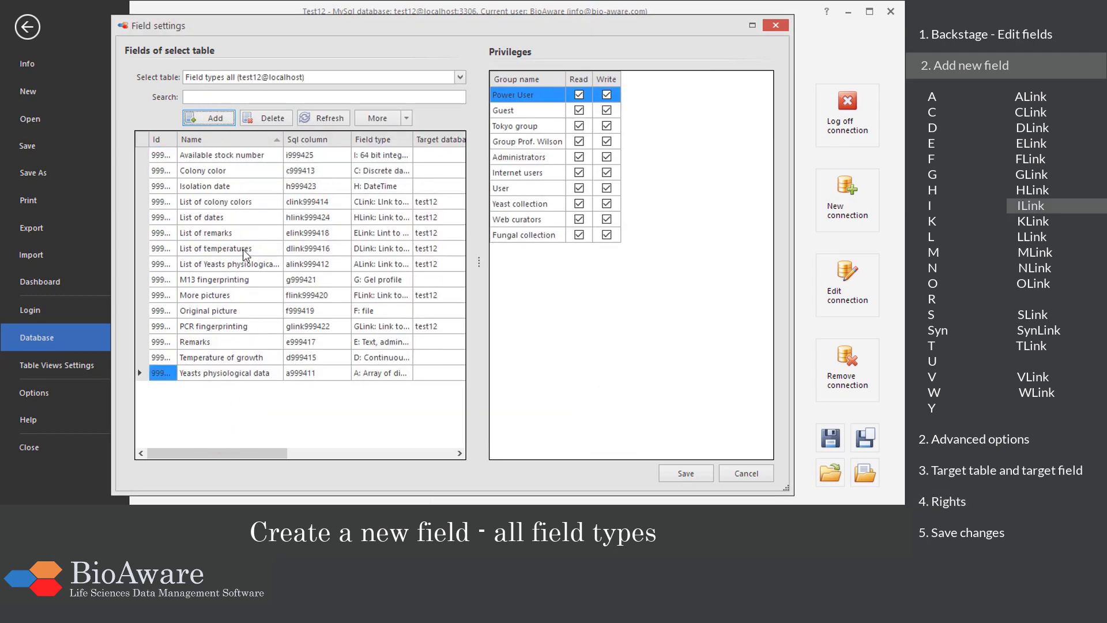
- Start a new field named "List of numbers" with type I-Link: Link to an integer
click(206, 120)
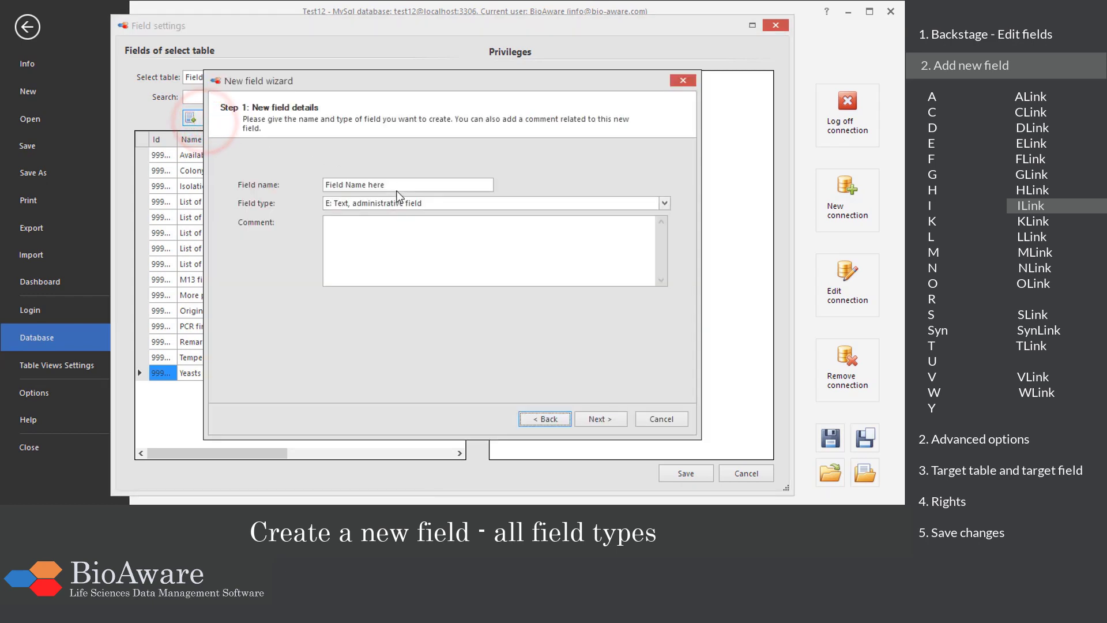
drag(397, 185, 300, 185)
text(List of)
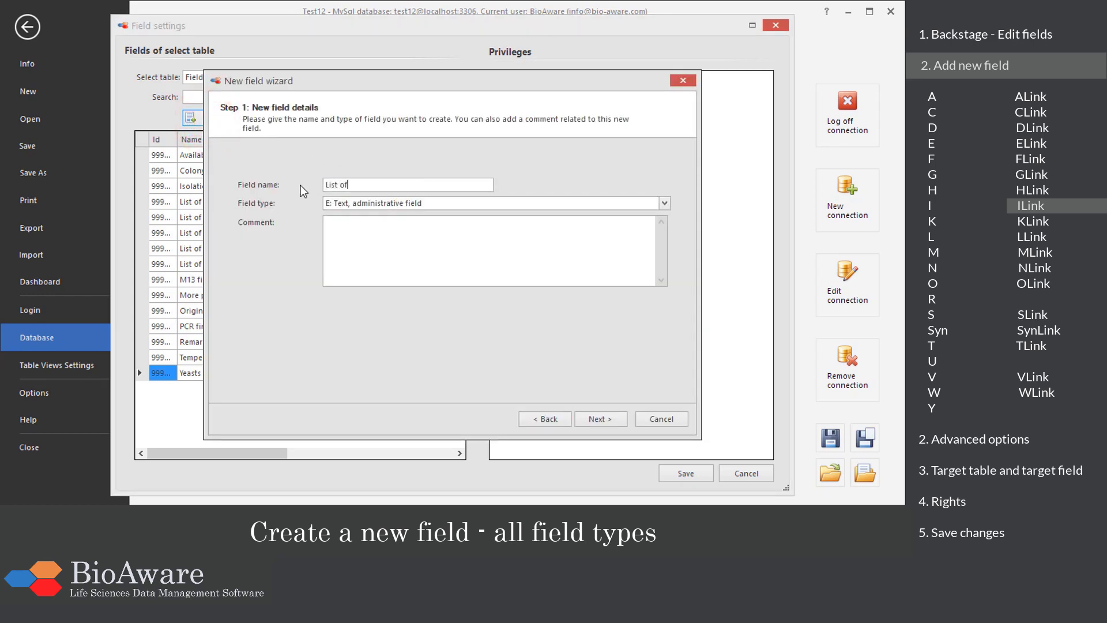
text( numbers)
click(663, 203)
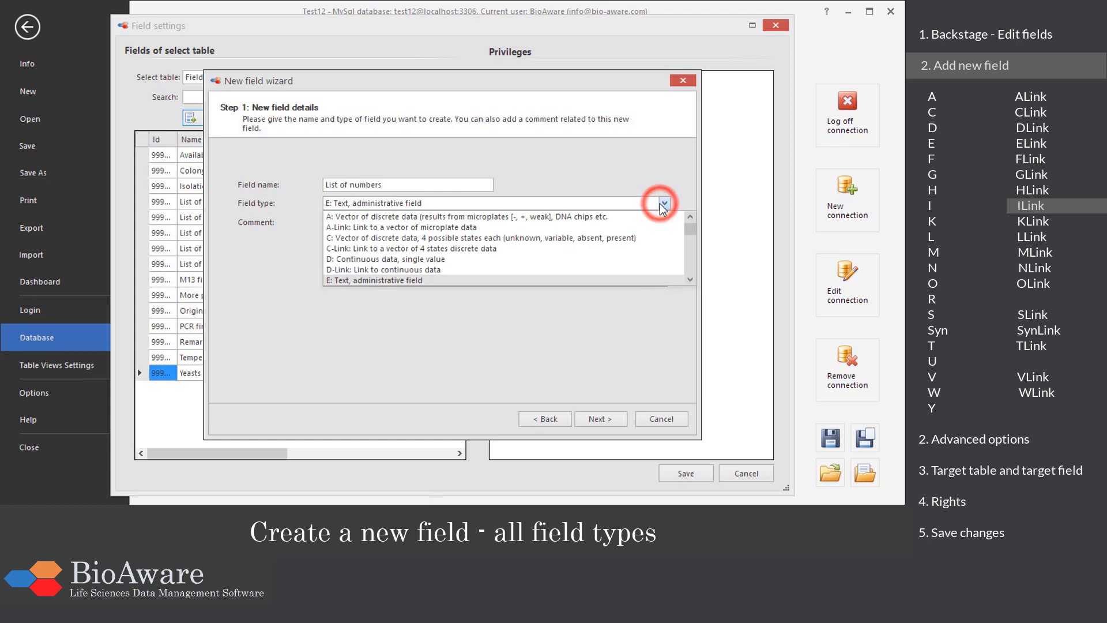
drag(690, 226, 690, 243)
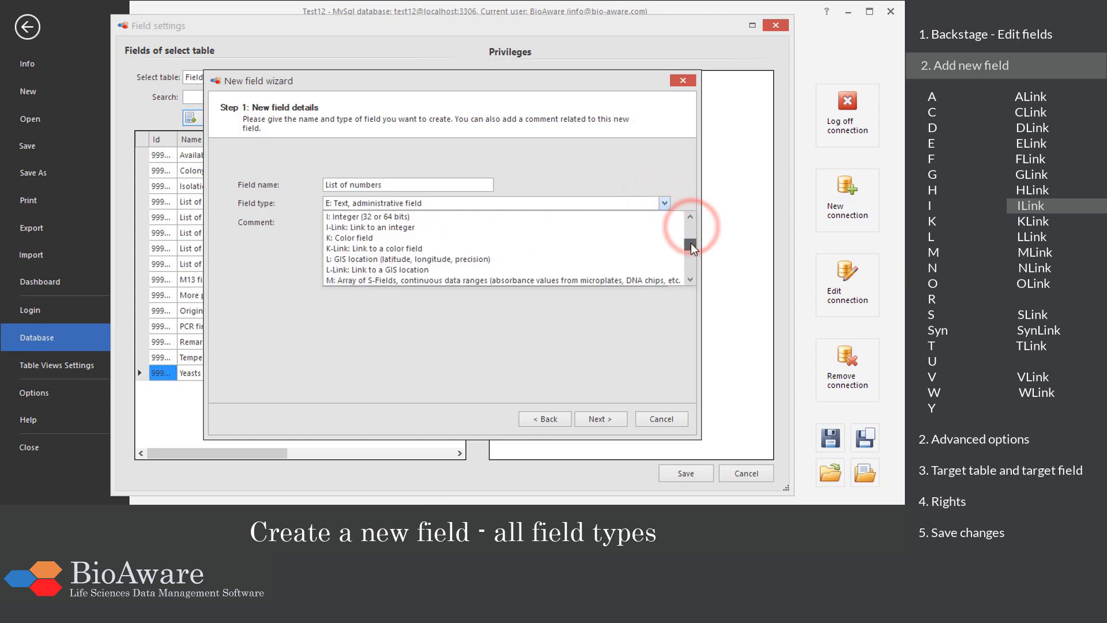
click(432, 227)
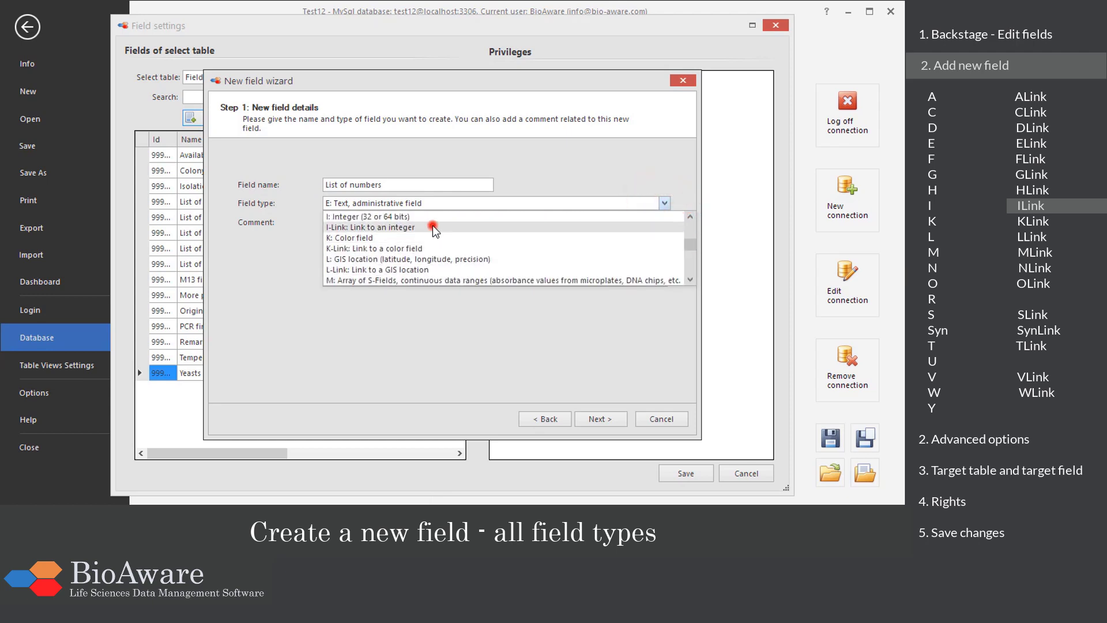
- Accept the List of numbers field's default column name and leave its maximum link number unlimited in the advanced options
click(587, 420)
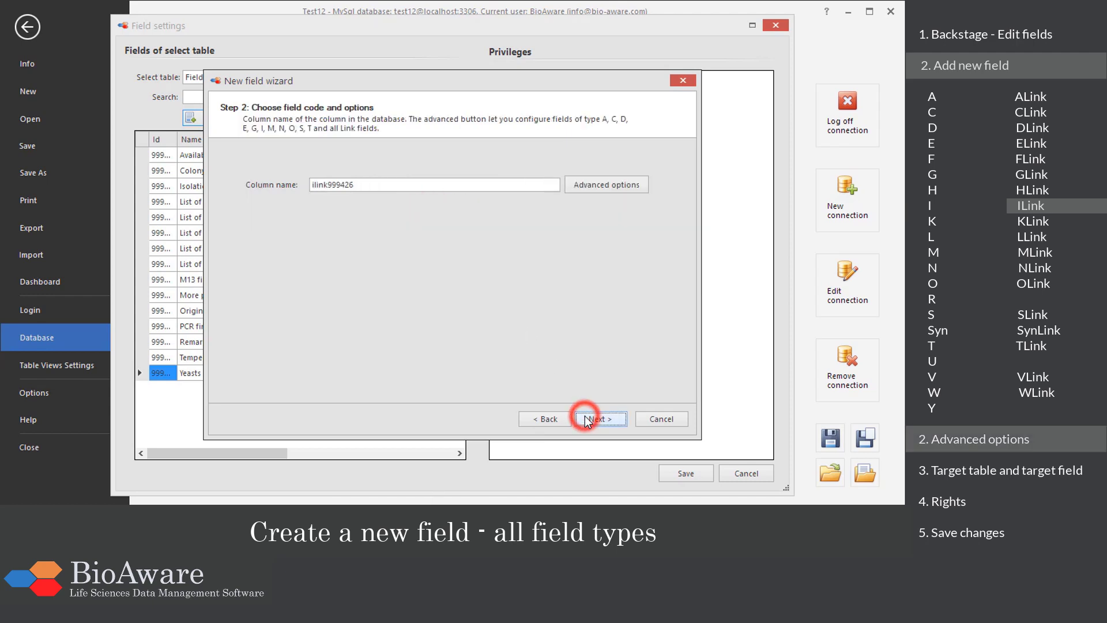
click(586, 187)
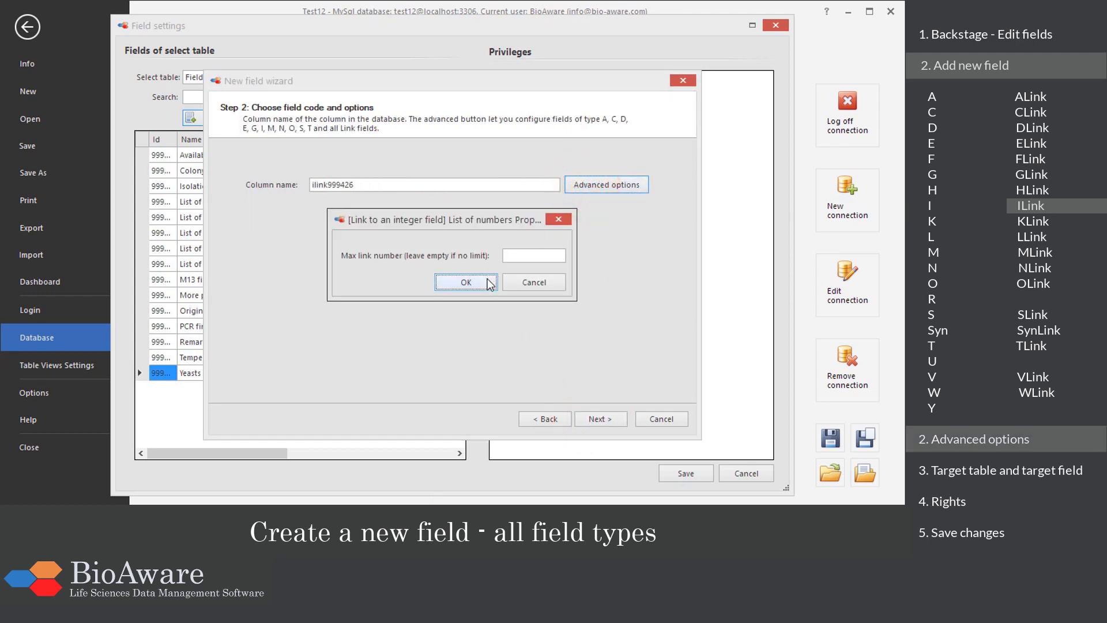
click(466, 282)
click(608, 419)
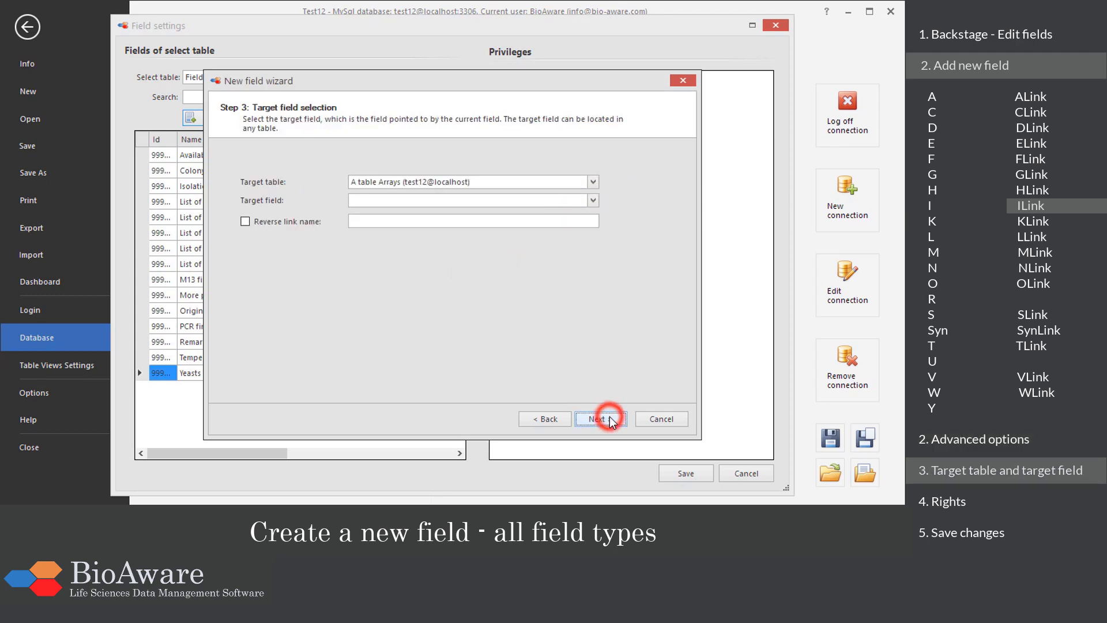
- Set the List of numbers link's target table to I table Number (test12@localhost) and its target field to [10210] Number
click(598, 187)
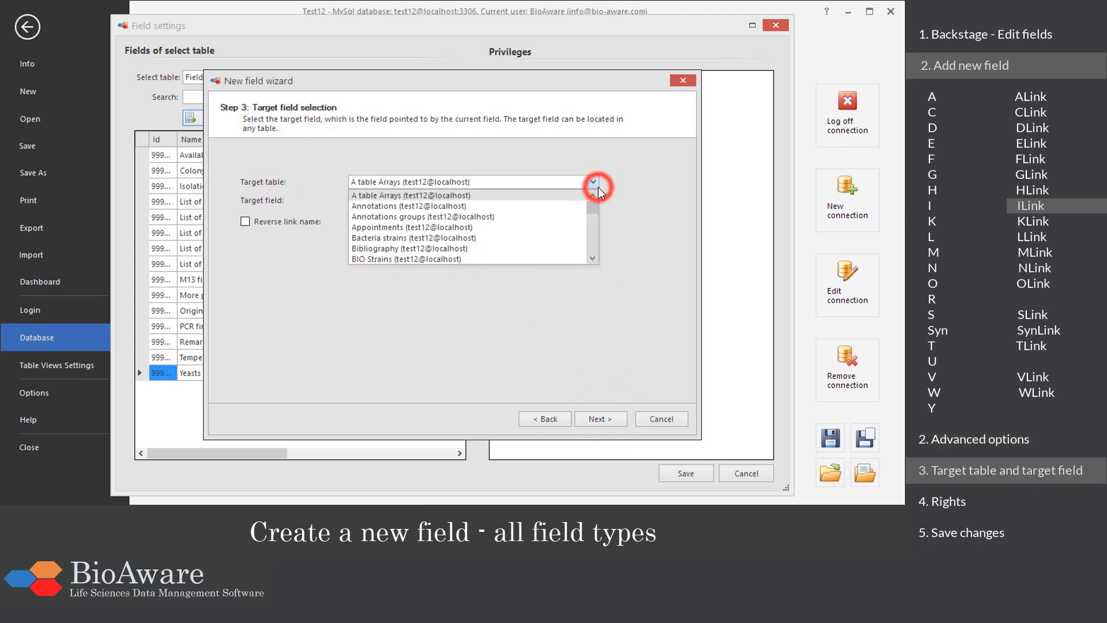
text(I)
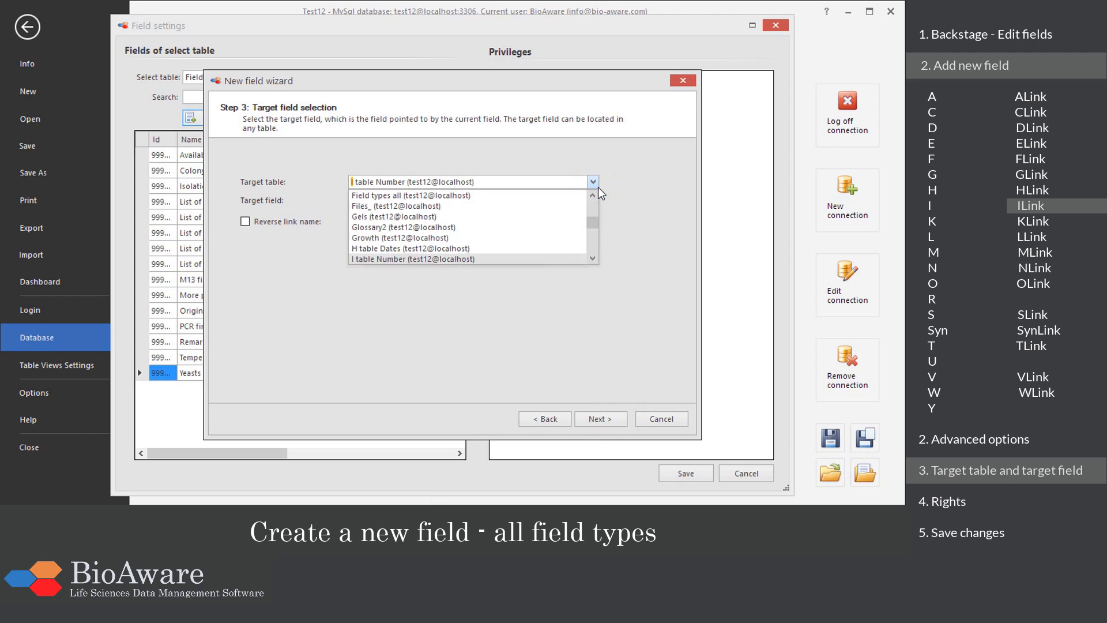
click(530, 258)
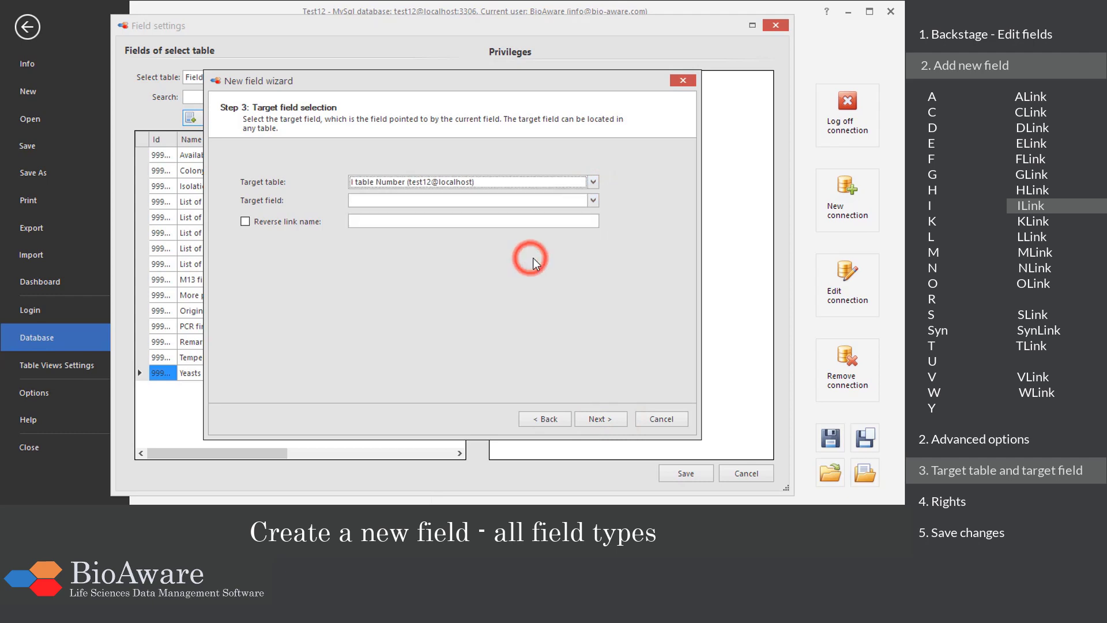
click(591, 199)
click(561, 213)
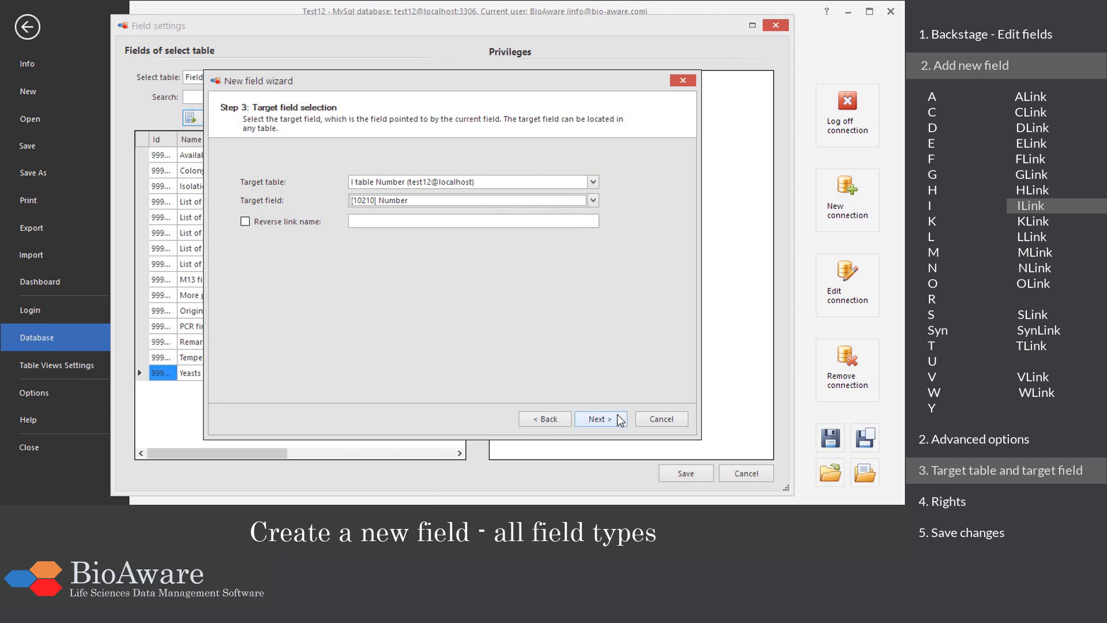
click(600, 419)
- Accept read and write rights for all user groups and finish creating the List of numbers field
click(600, 418)
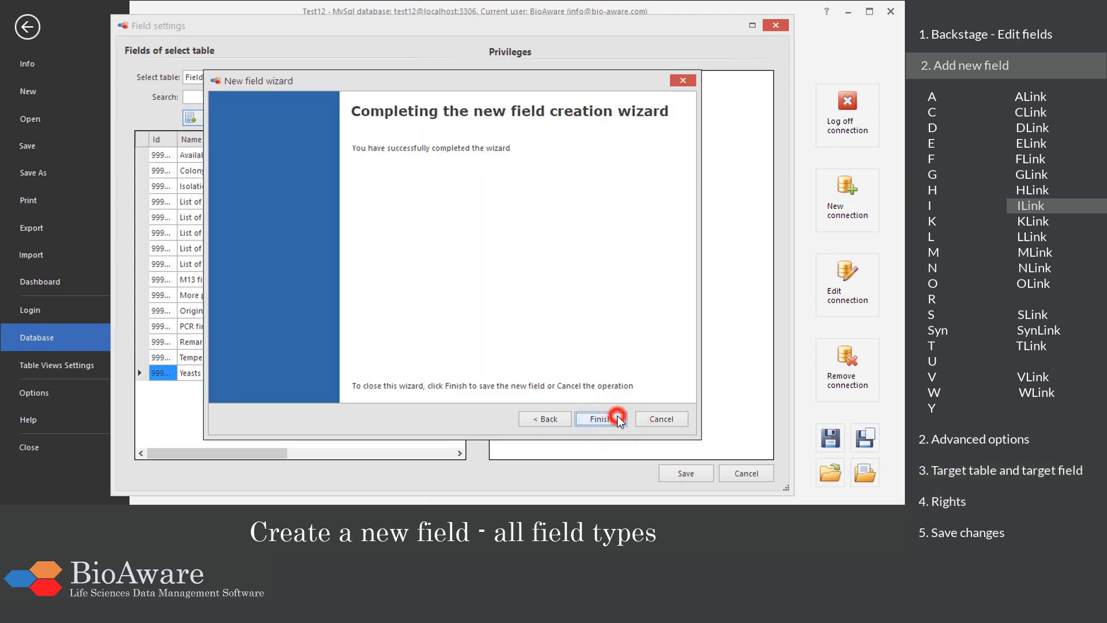
click(617, 416)
click(271, 419)
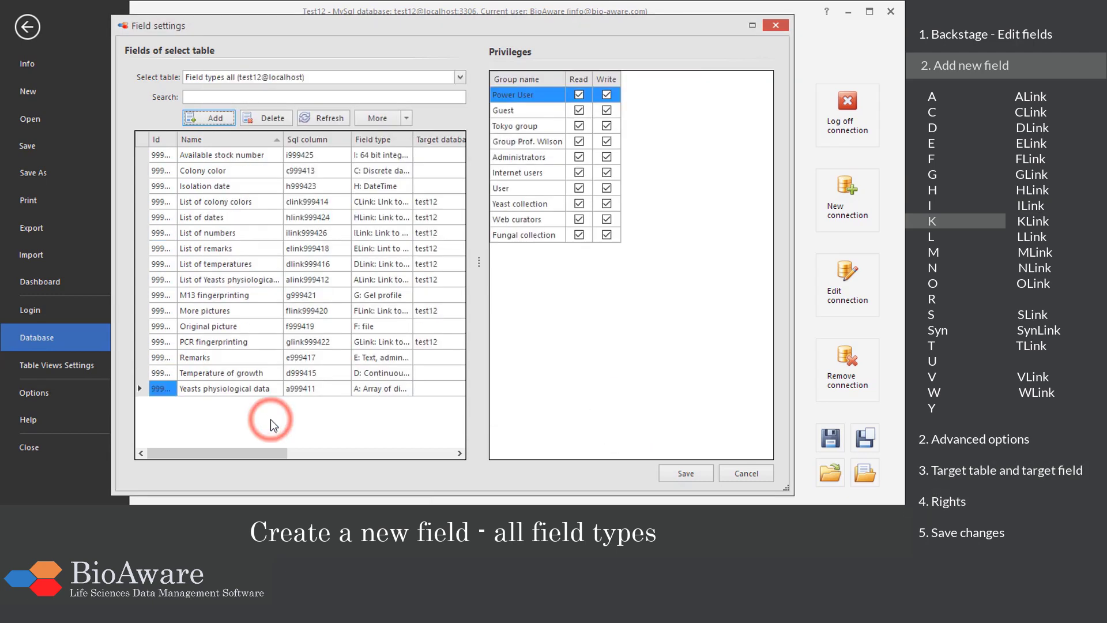
- Start a new field named "Color" with type K: Color field
click(213, 119)
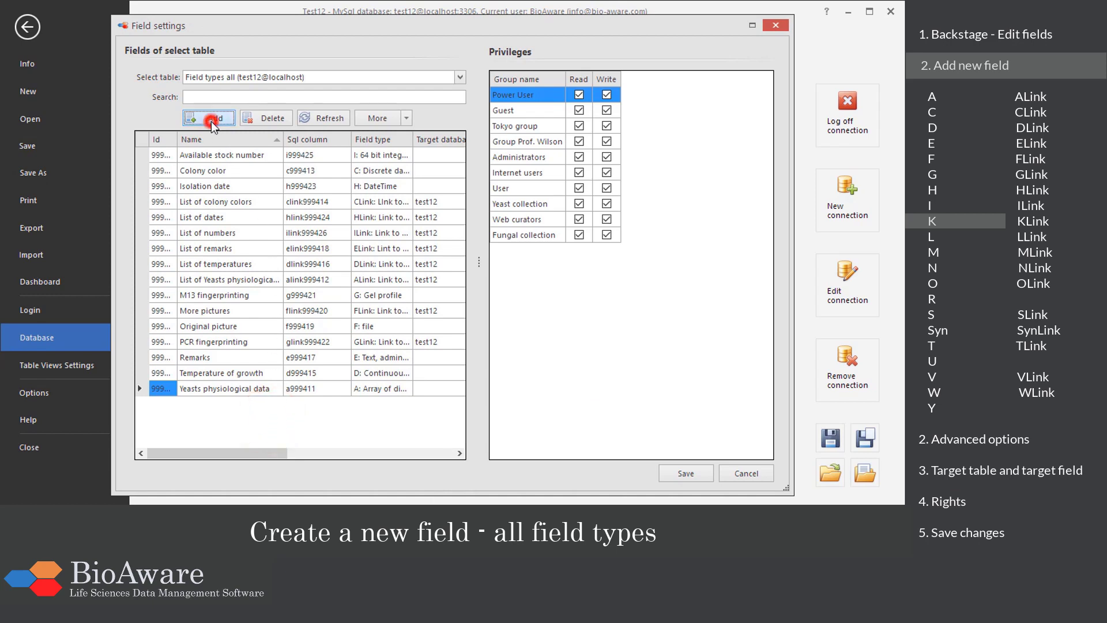
click(396, 183)
drag(358, 181, 321, 184)
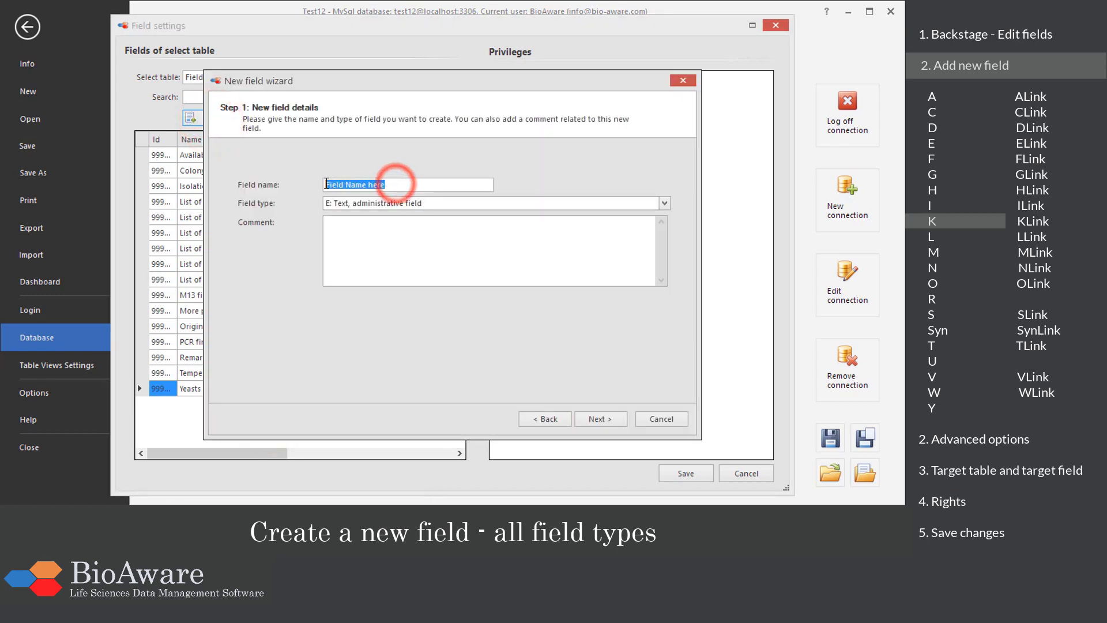
text(Color)
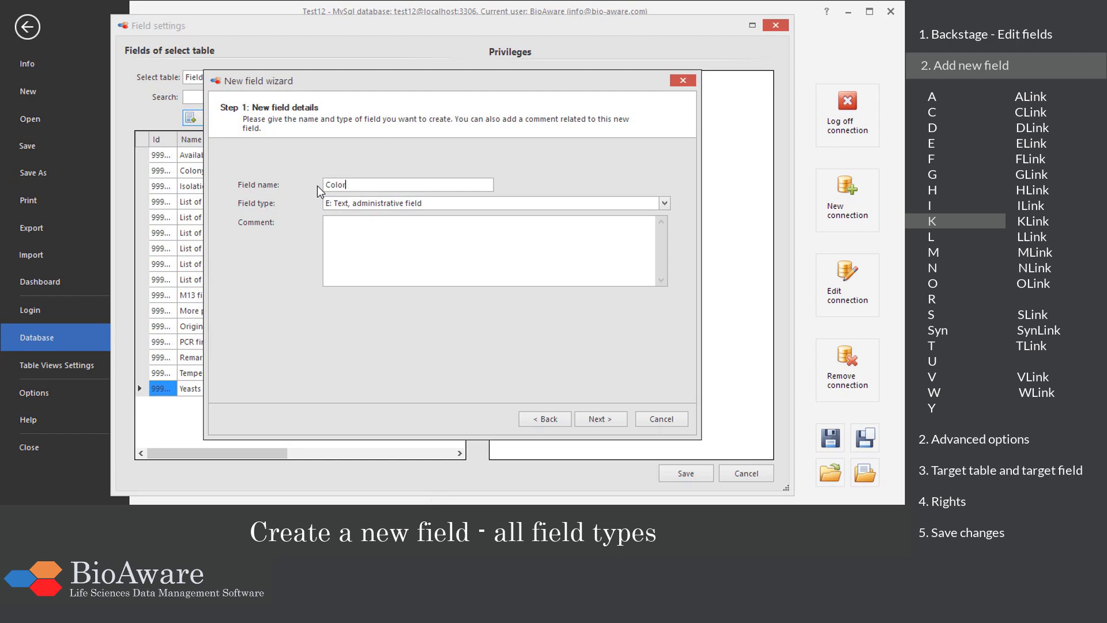
click(663, 203)
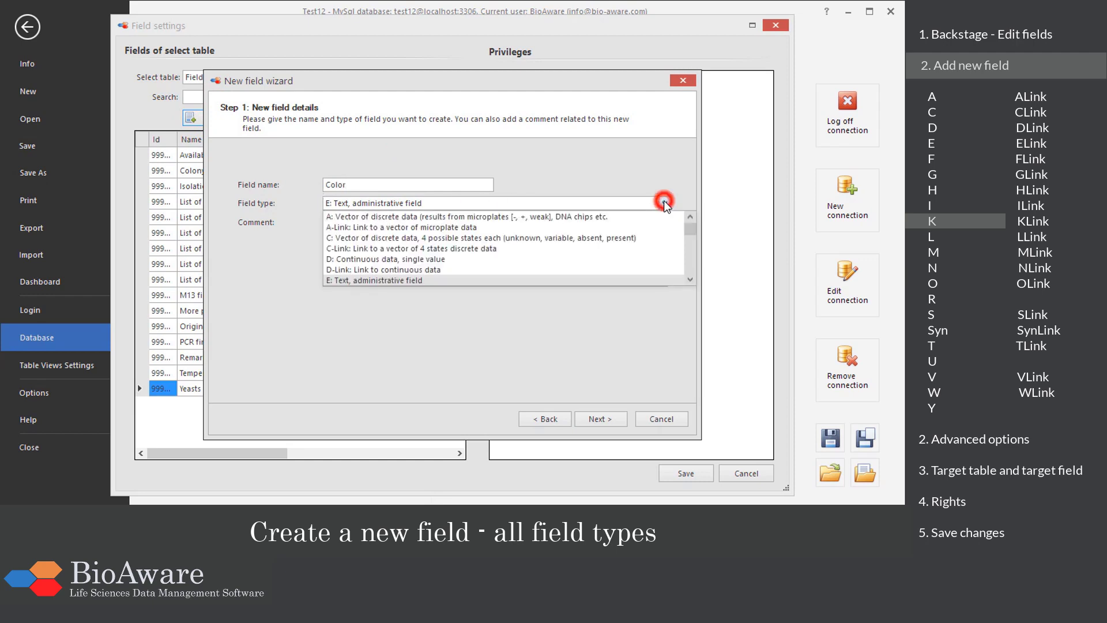
drag(690, 223, 690, 241)
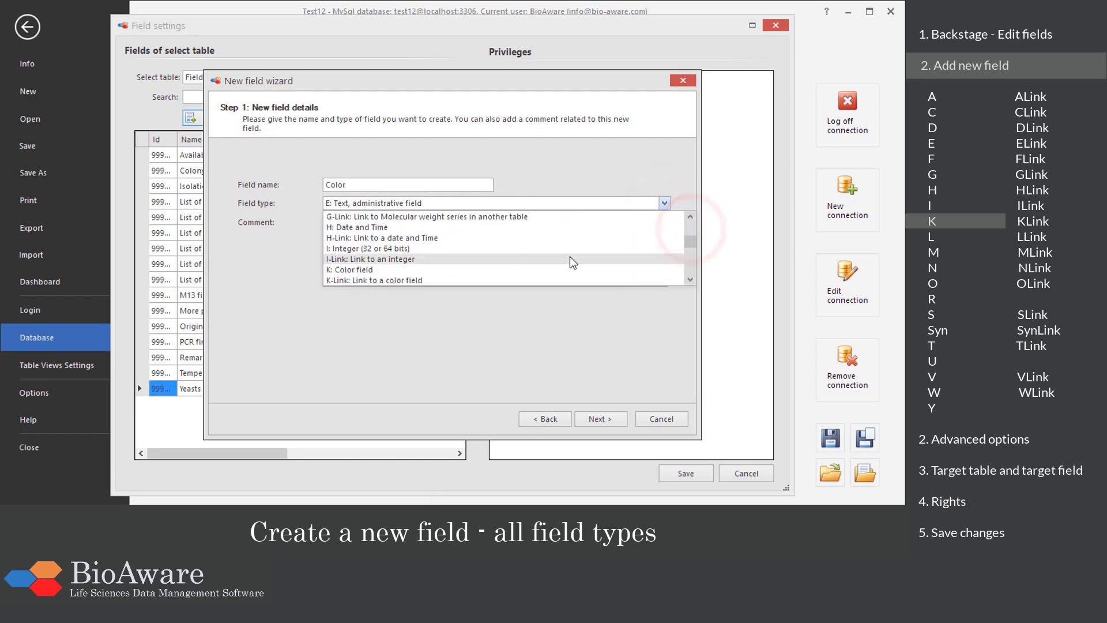
click(444, 269)
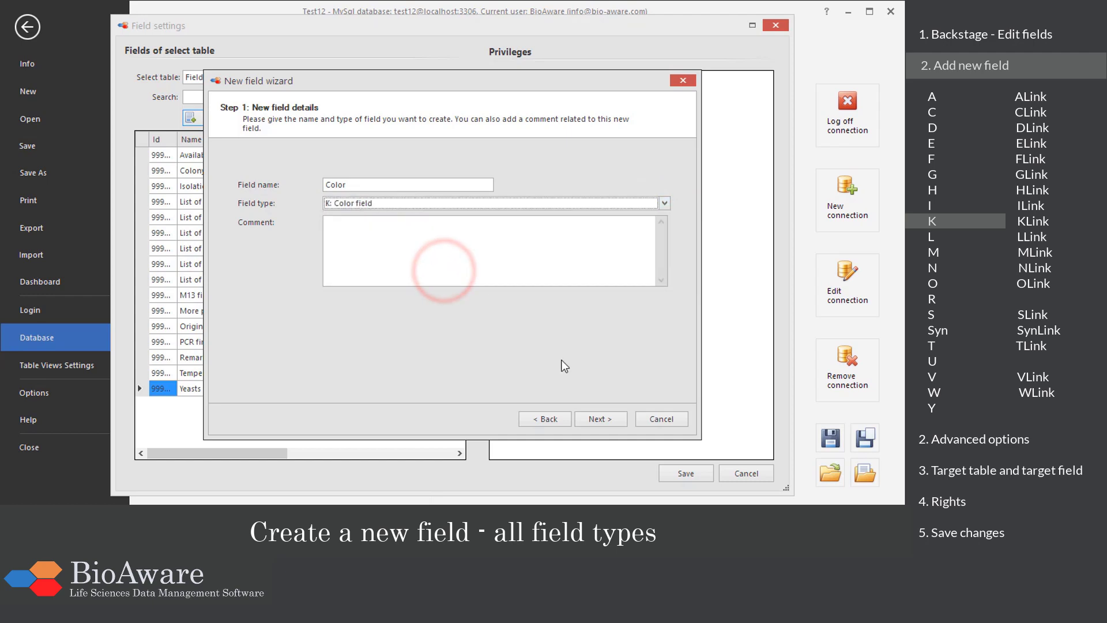
- Finish creating the Color field with its default column name and read and write rights for all user groups
click(585, 419)
click(585, 419)
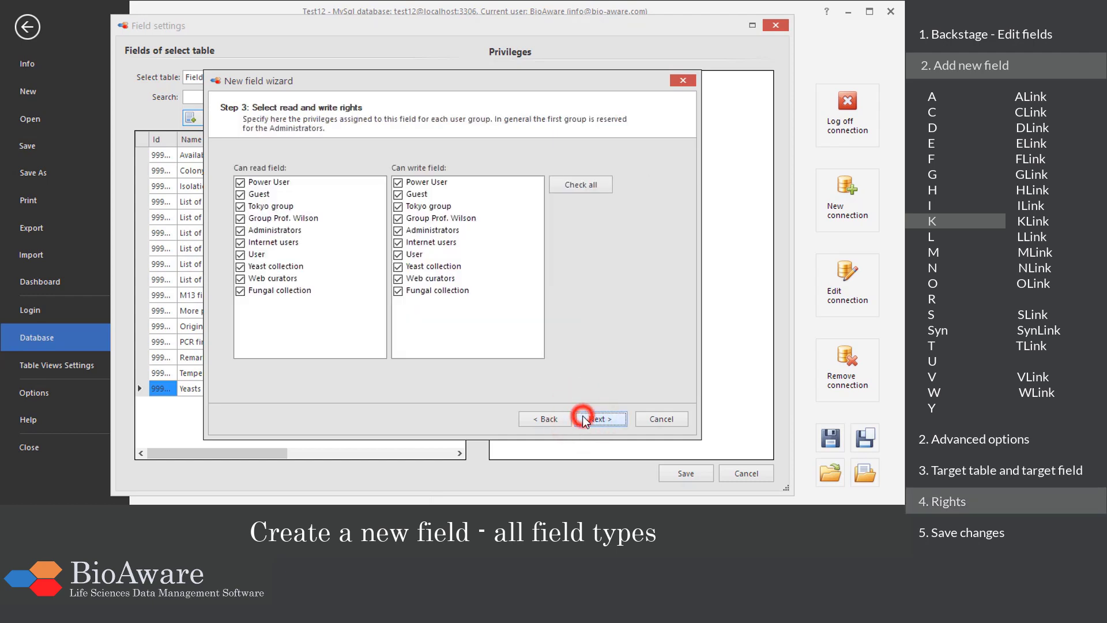
click(585, 419)
click(583, 418)
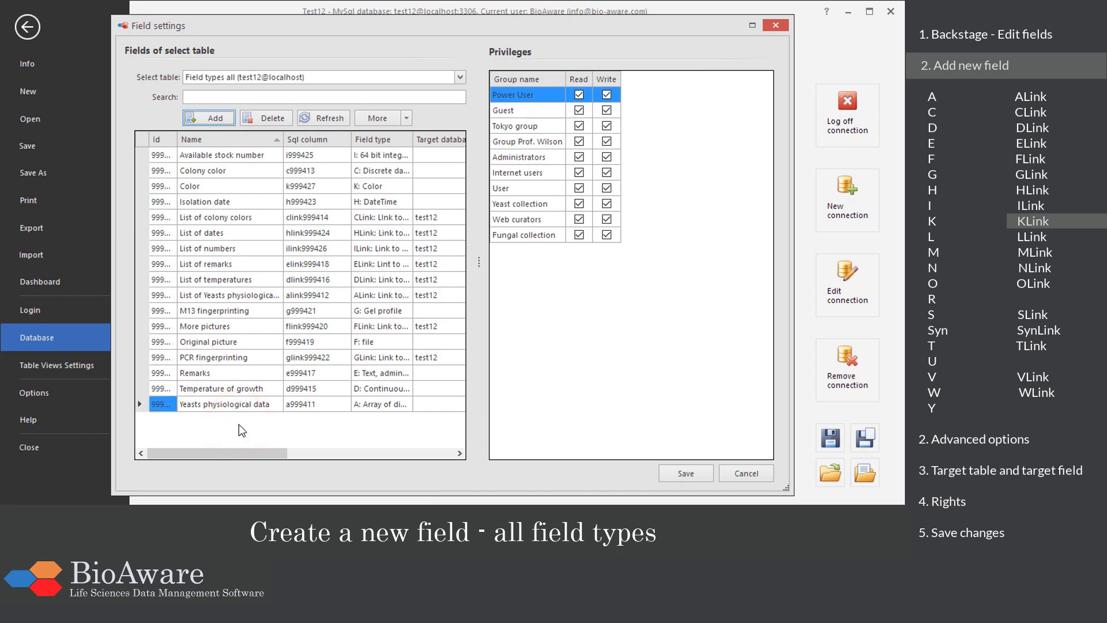
- Start a new field named "List of colors" with type K-Link: Link to a color field
click(224, 122)
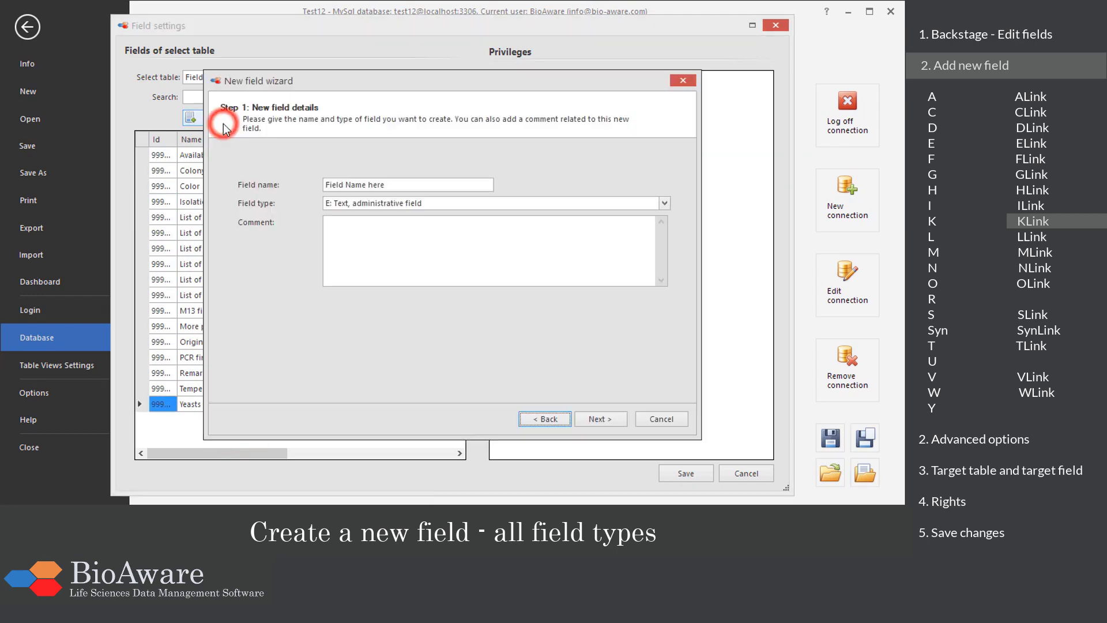
click(388, 185)
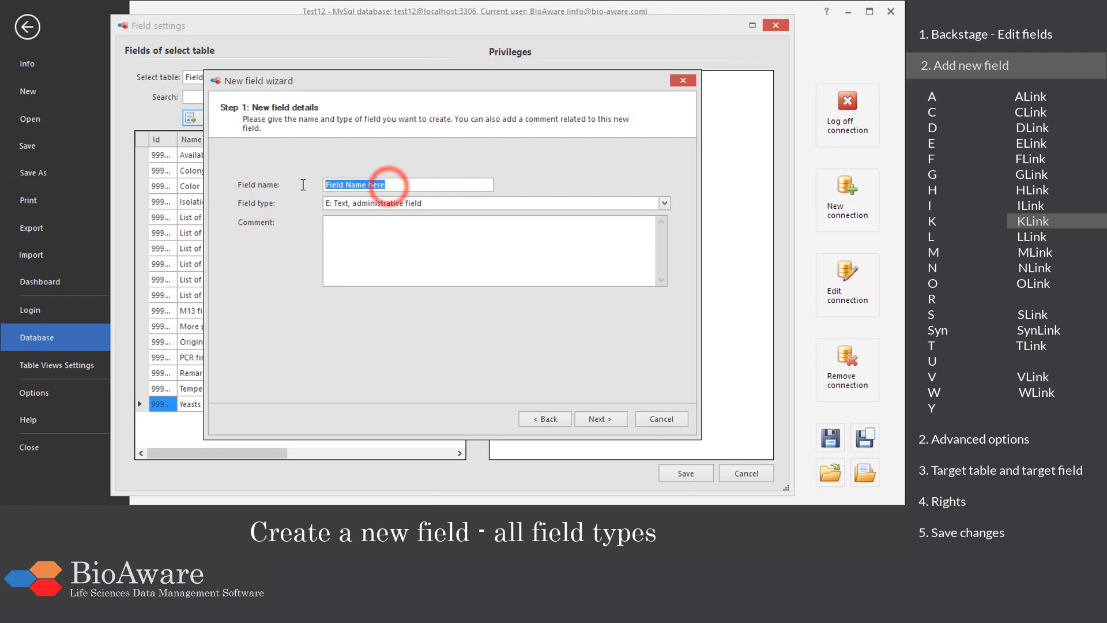
text(List of )
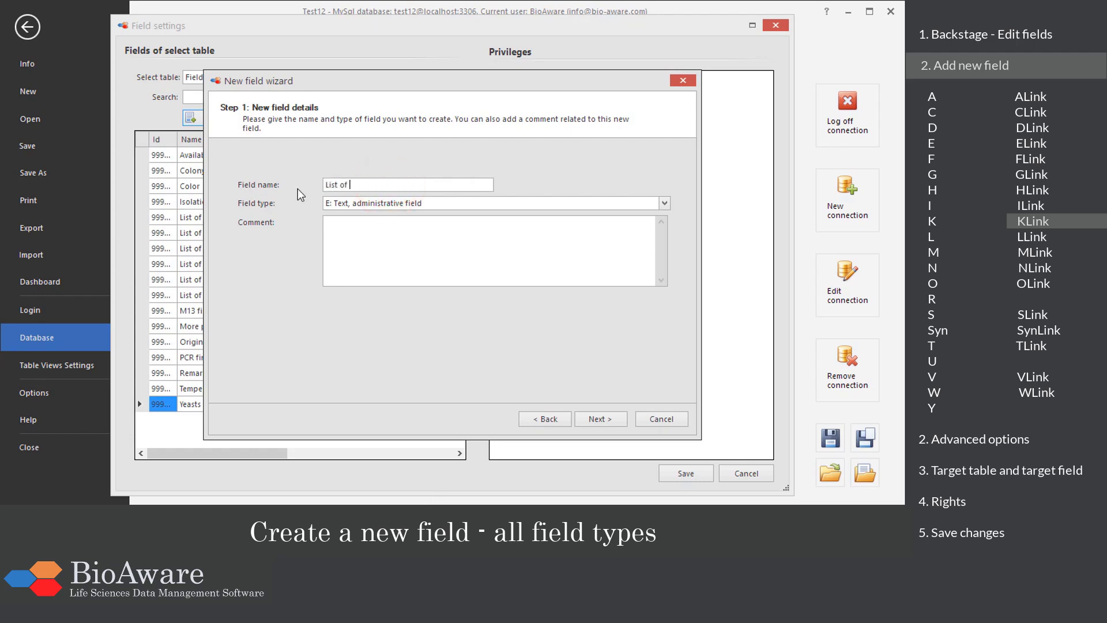
text(colors)
click(664, 203)
drag(688, 231, 686, 242)
click(517, 279)
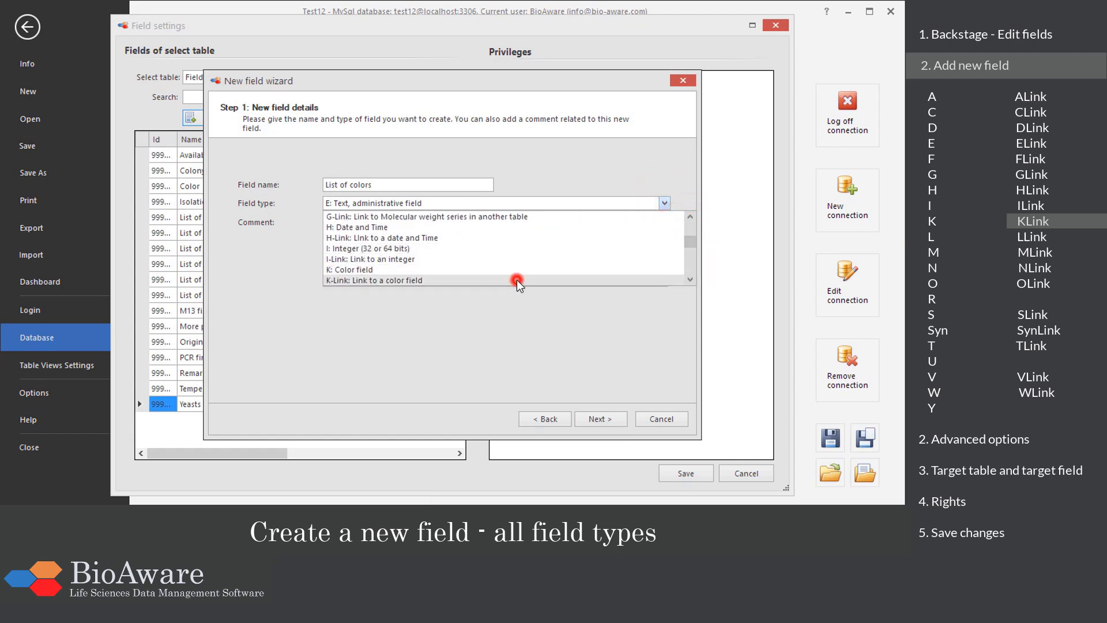
- Accept the List of colors field's default column name and leave its maximum link number unlimited in the advanced options
click(598, 420)
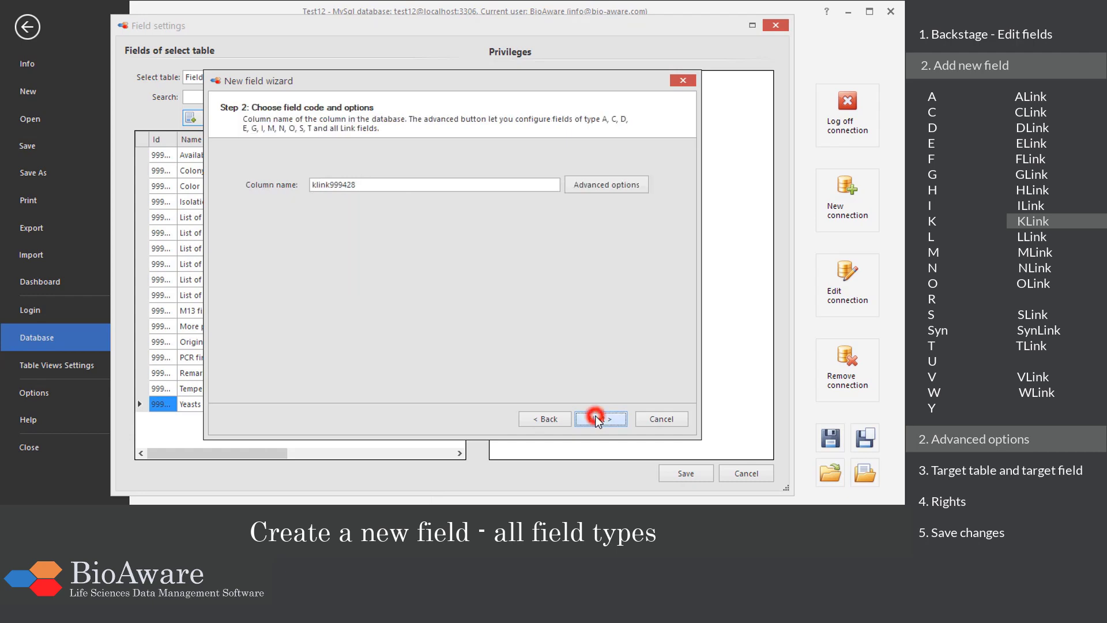
click(616, 186)
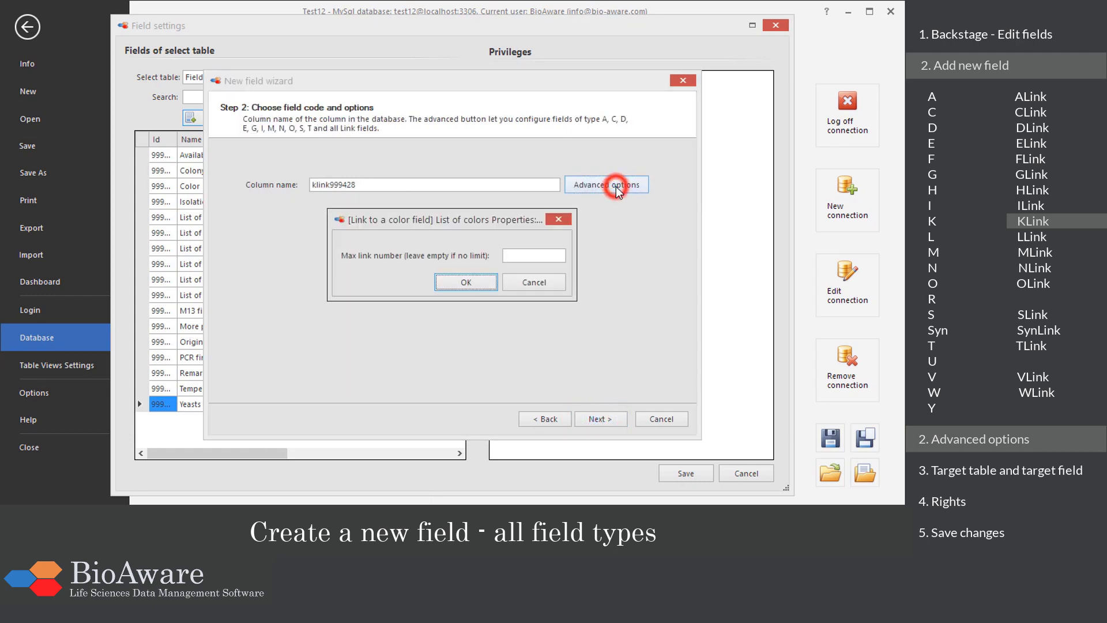
click(486, 280)
click(587, 420)
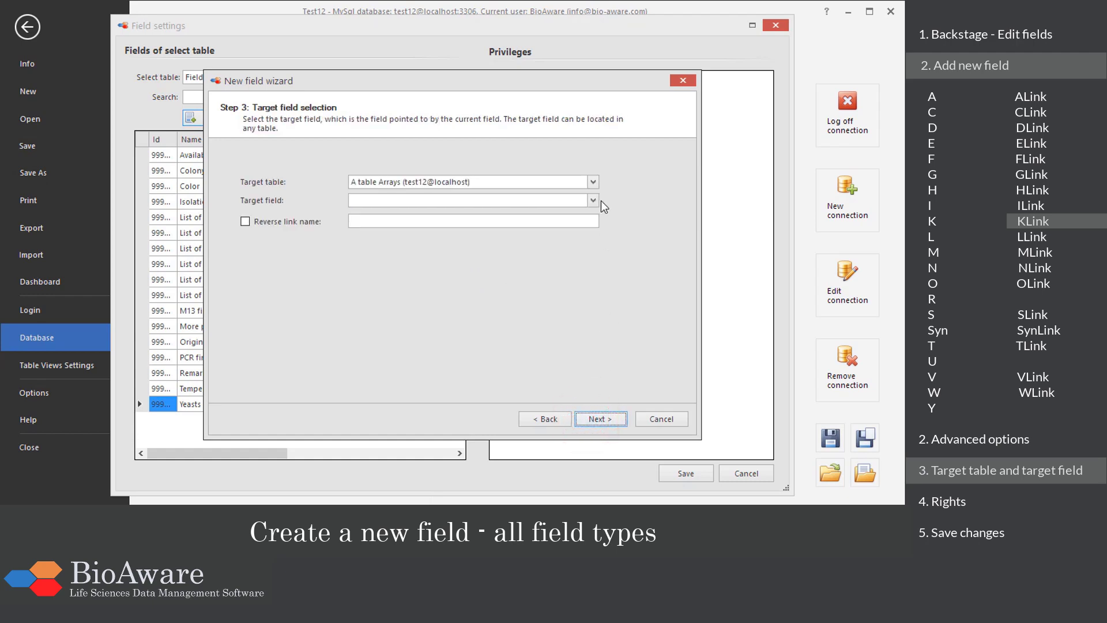
- Point the List of colors link to the K table Colors table and its [10212] Color field
click(592, 182)
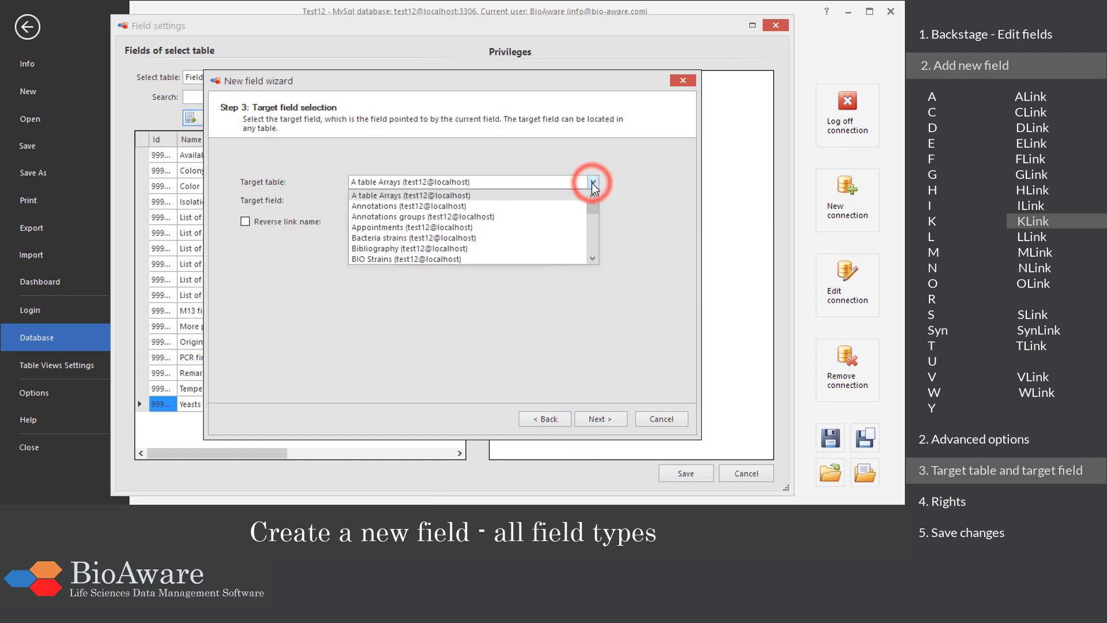
text(K)
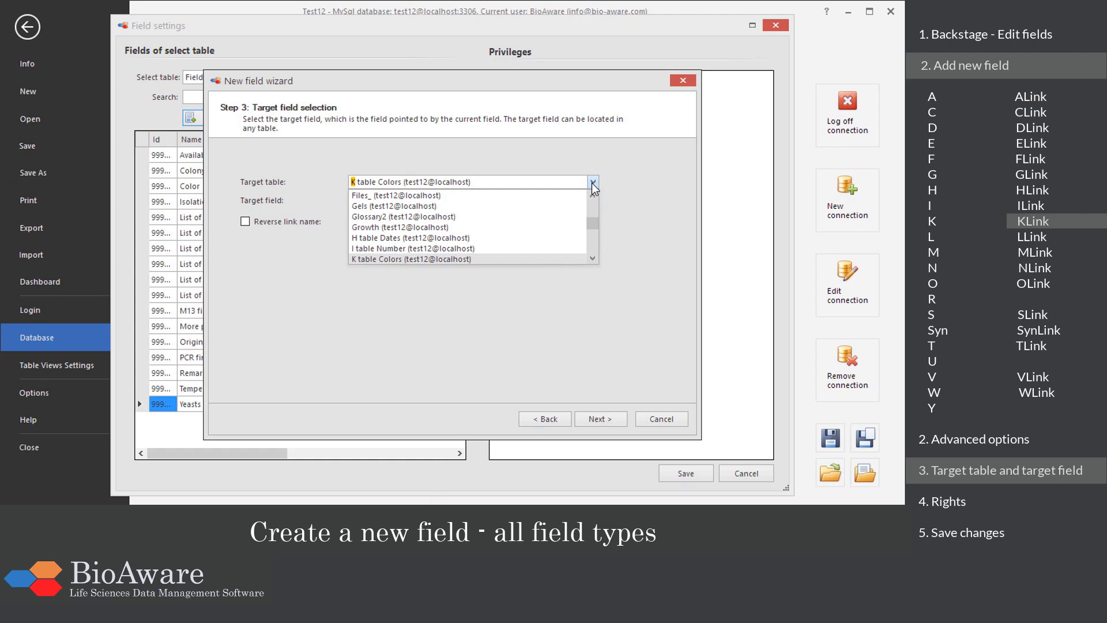
click(548, 259)
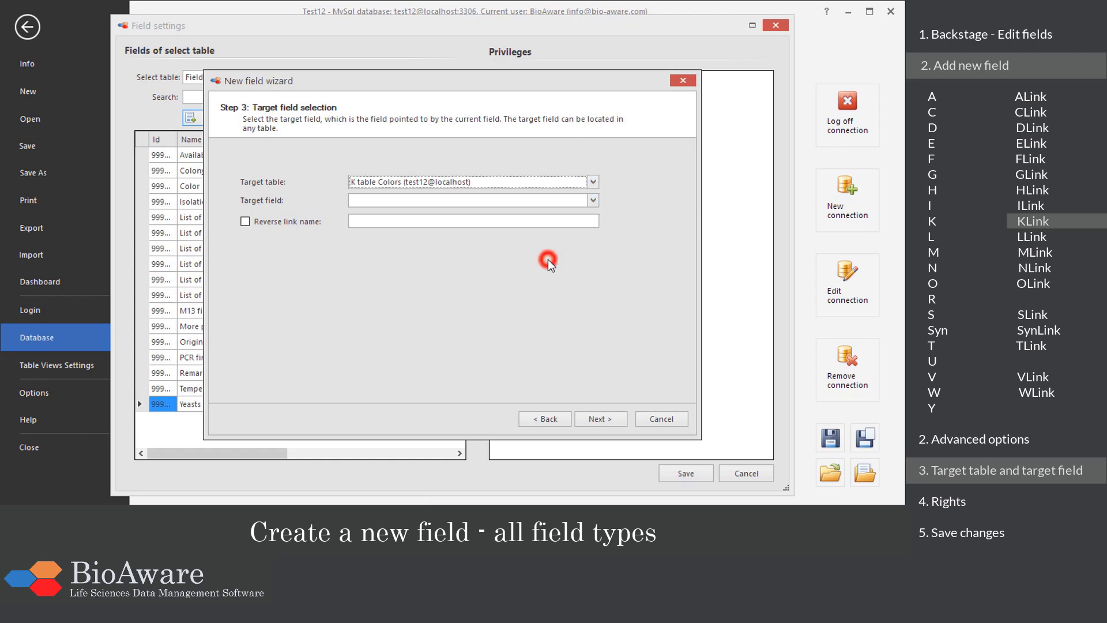
click(592, 200)
click(583, 214)
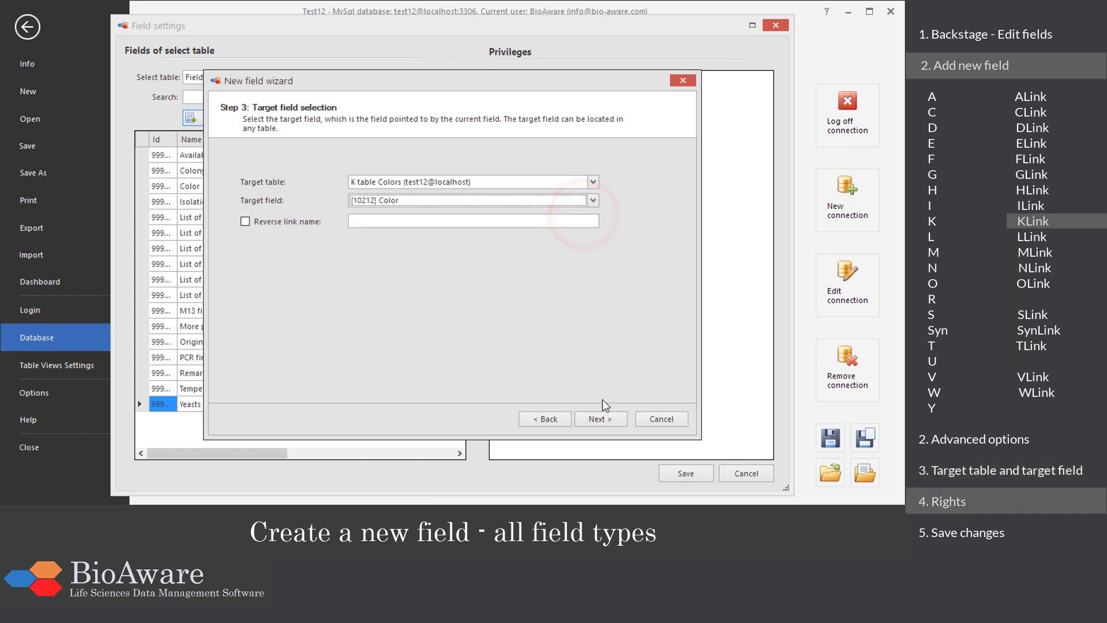
- Finish creating the List of colors field with read and write rights for all user groups
click(600, 418)
click(600, 418)
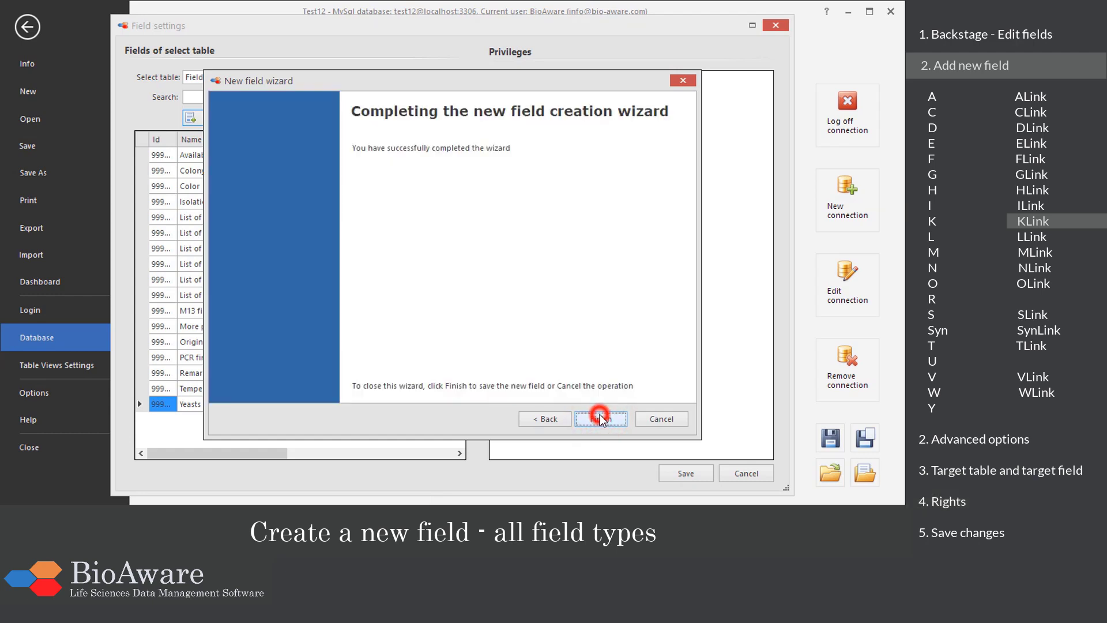
click(600, 418)
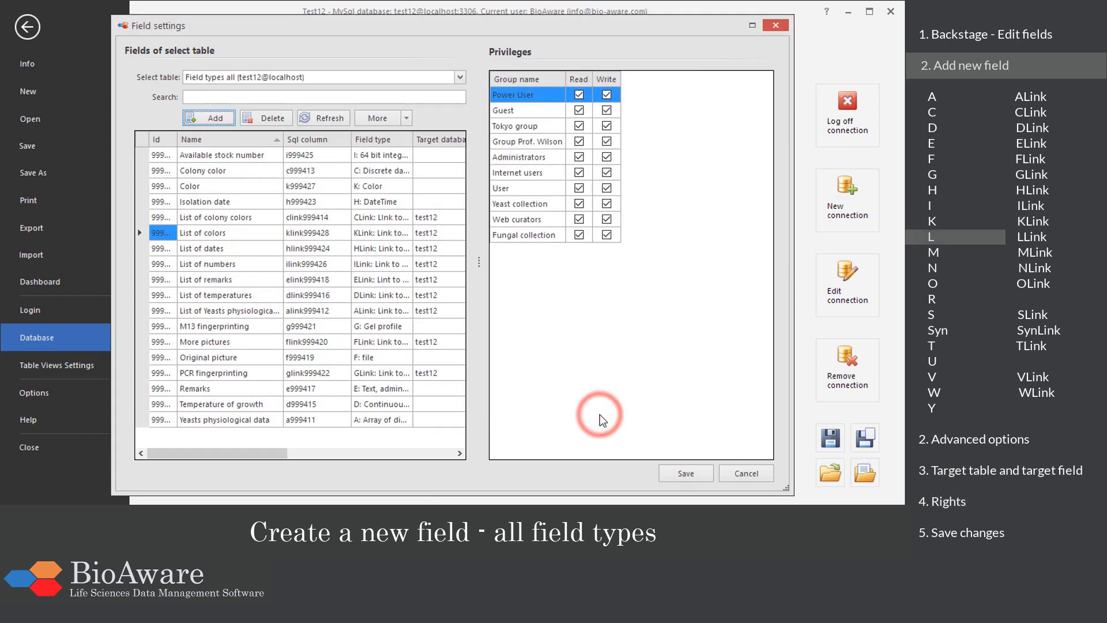
- Start a new field named "Latitude longitude where collected" with type L: GIS location (latitude, longitude, precision)
click(225, 419)
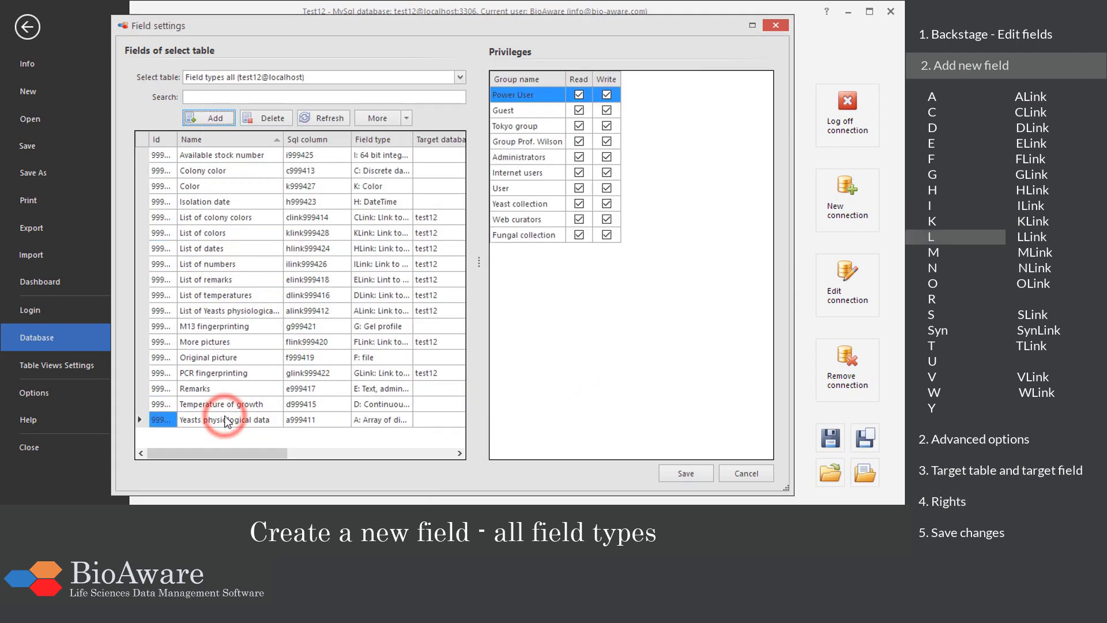
click(206, 122)
click(384, 185)
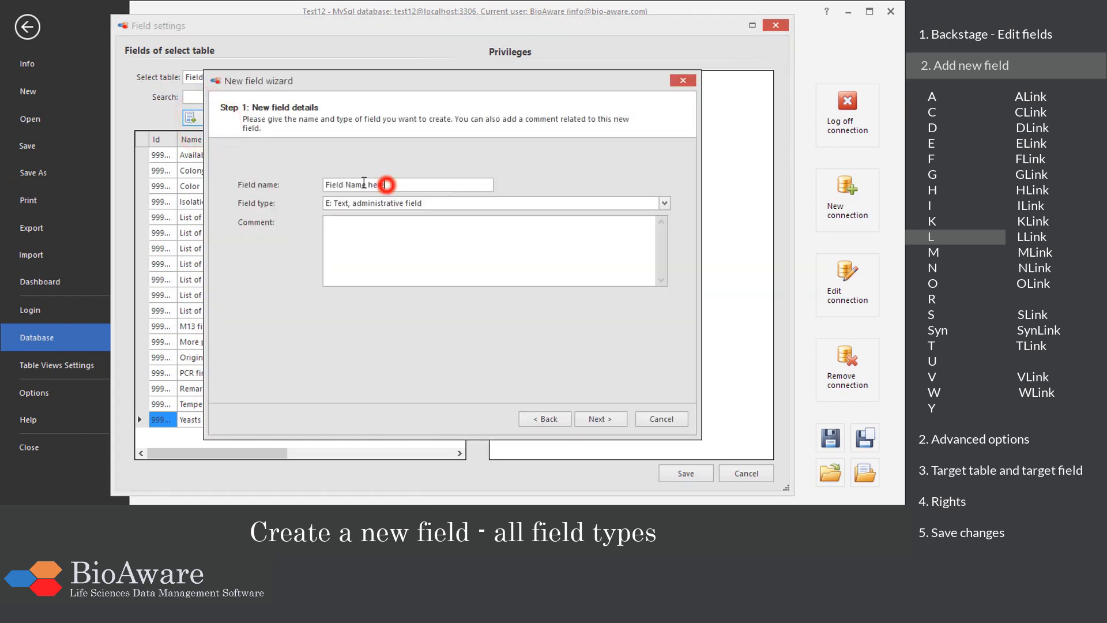
text(Latitude longitude where collected)
click(663, 203)
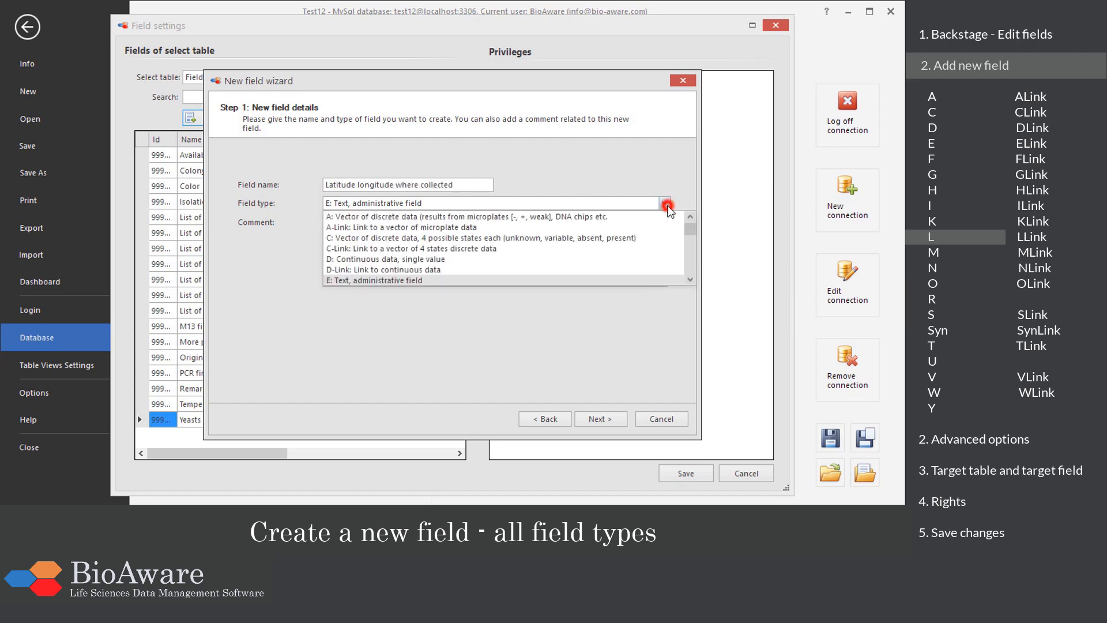
drag(688, 231, 686, 247)
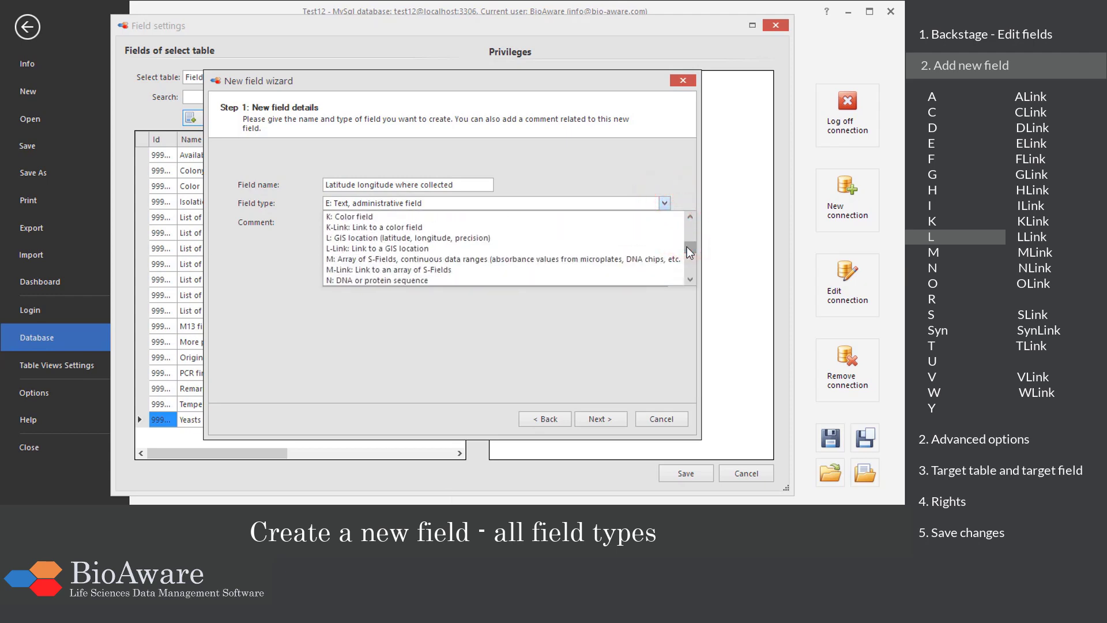
click(447, 241)
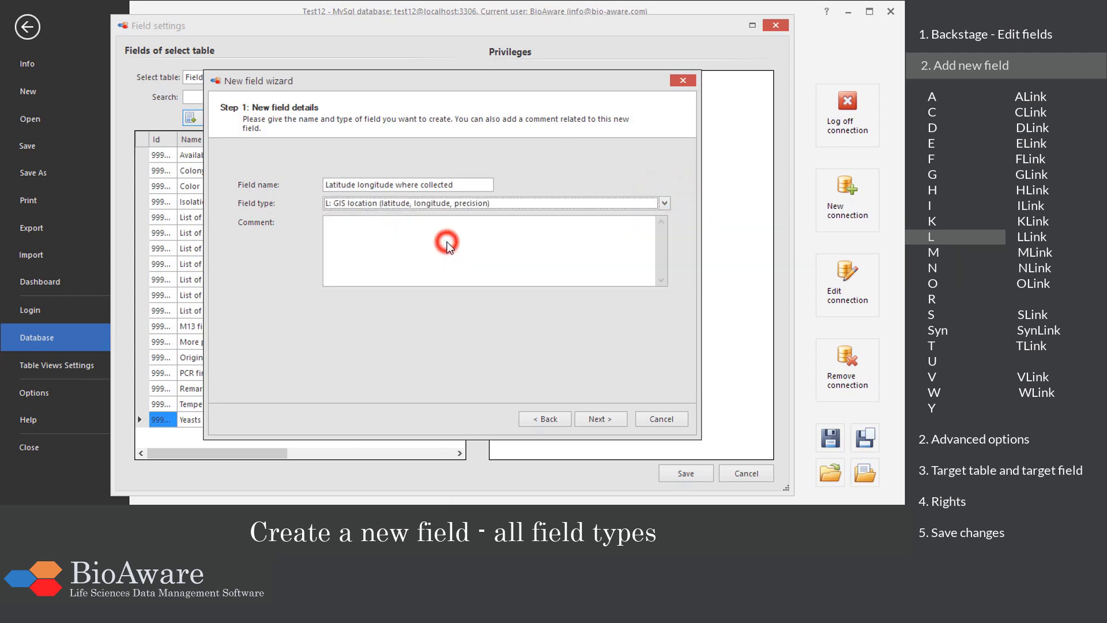
- Finish creating the Latitude longitude where collected field with its default column name and read and write rights for all user groups
click(578, 420)
click(579, 420)
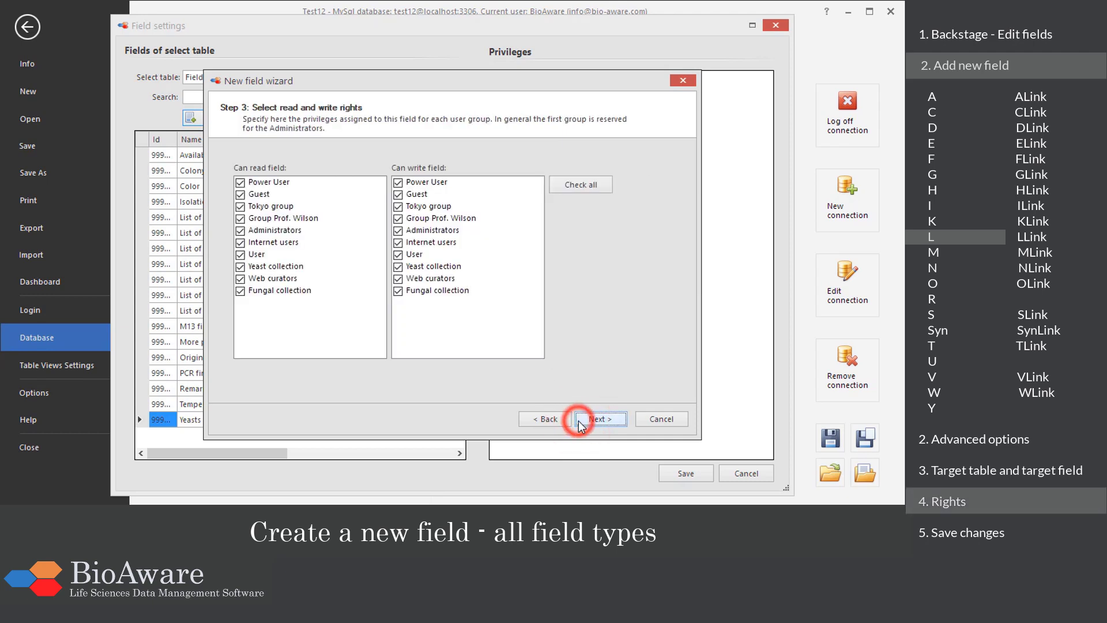
click(579, 420)
click(579, 420)
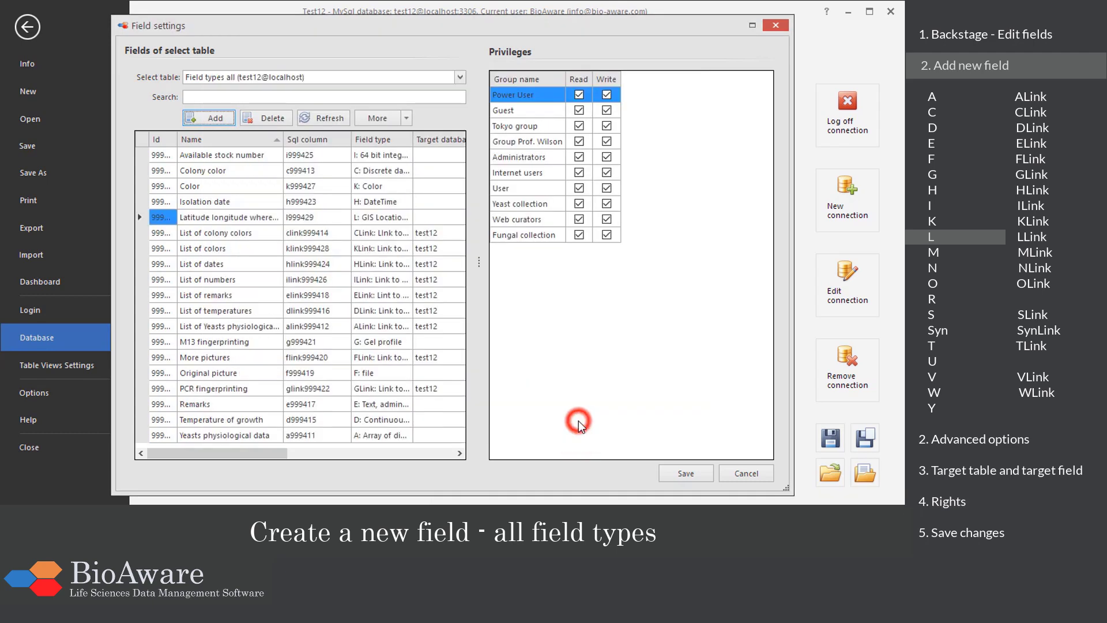
- Start a new field named "List of latitude longitude where distributed" with type L-Link: Link to a GIS location
click(242, 430)
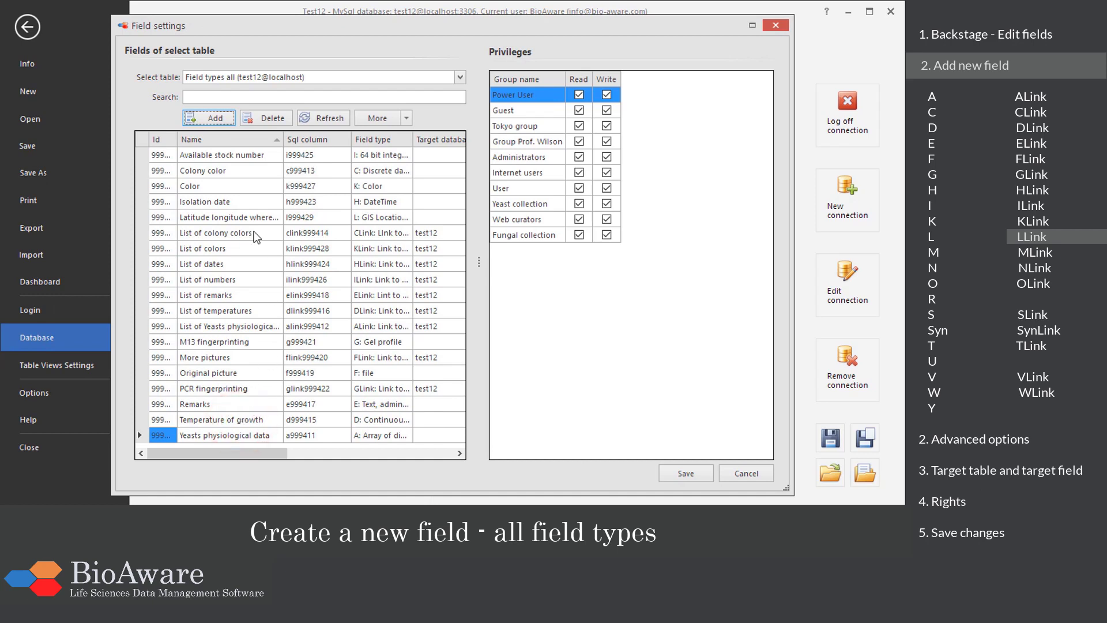
click(219, 119)
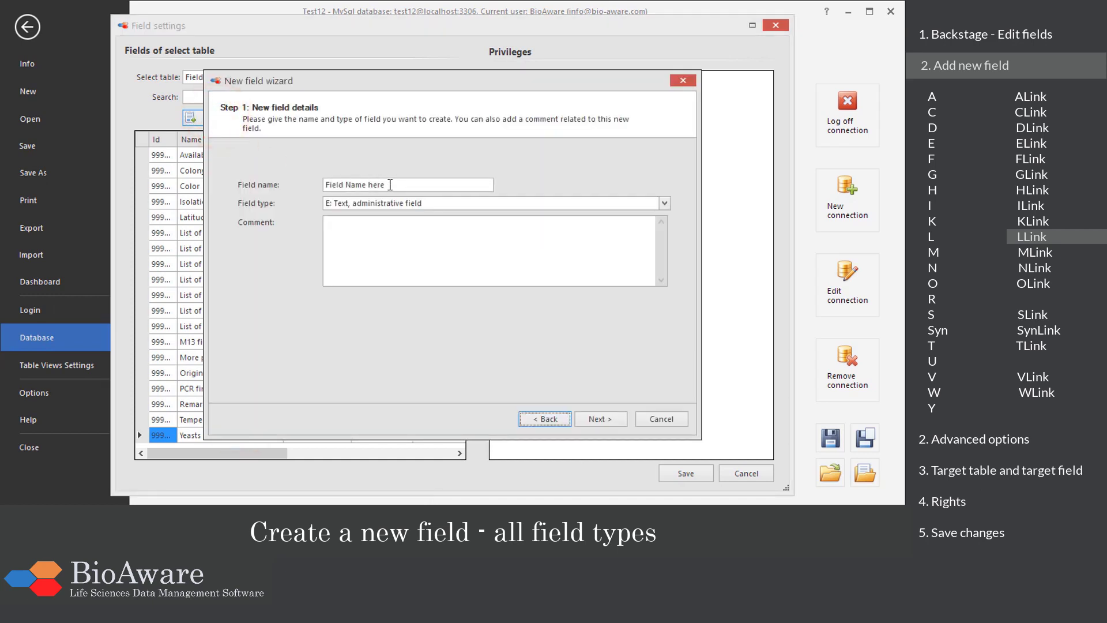
drag(390, 184, 324, 185)
text(List of latitude longitude where distri)
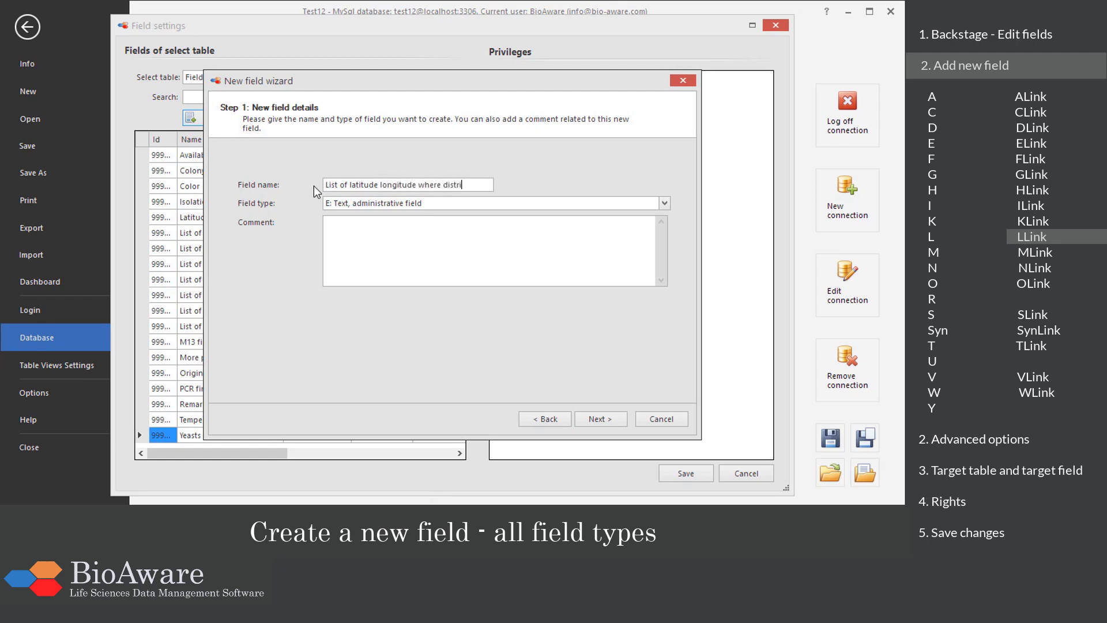
text(buted)
click(660, 205)
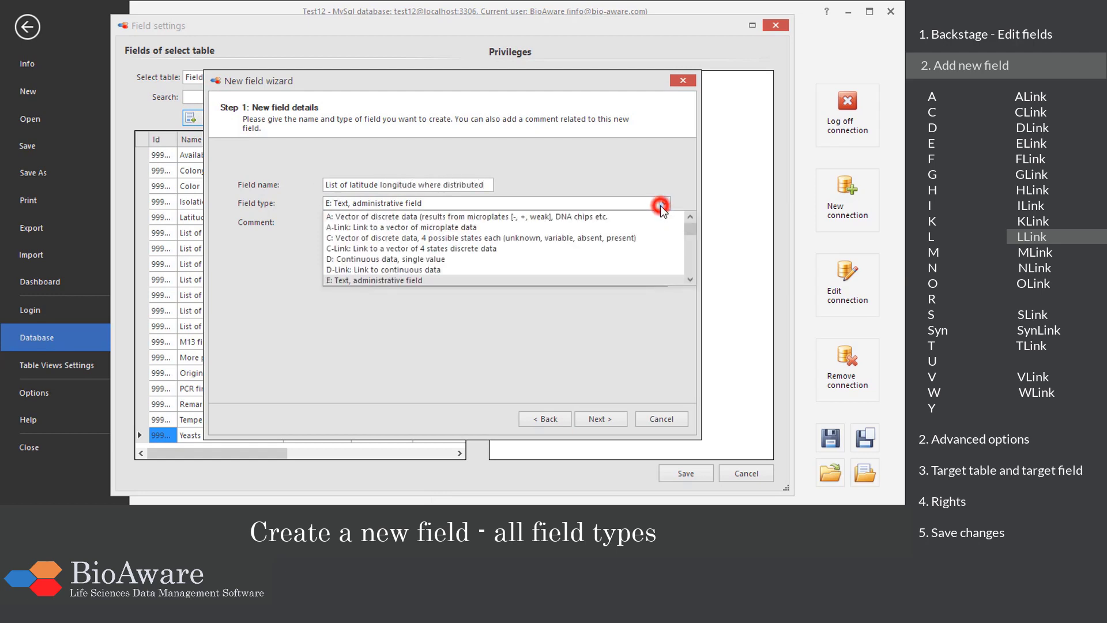
drag(690, 226, 690, 247)
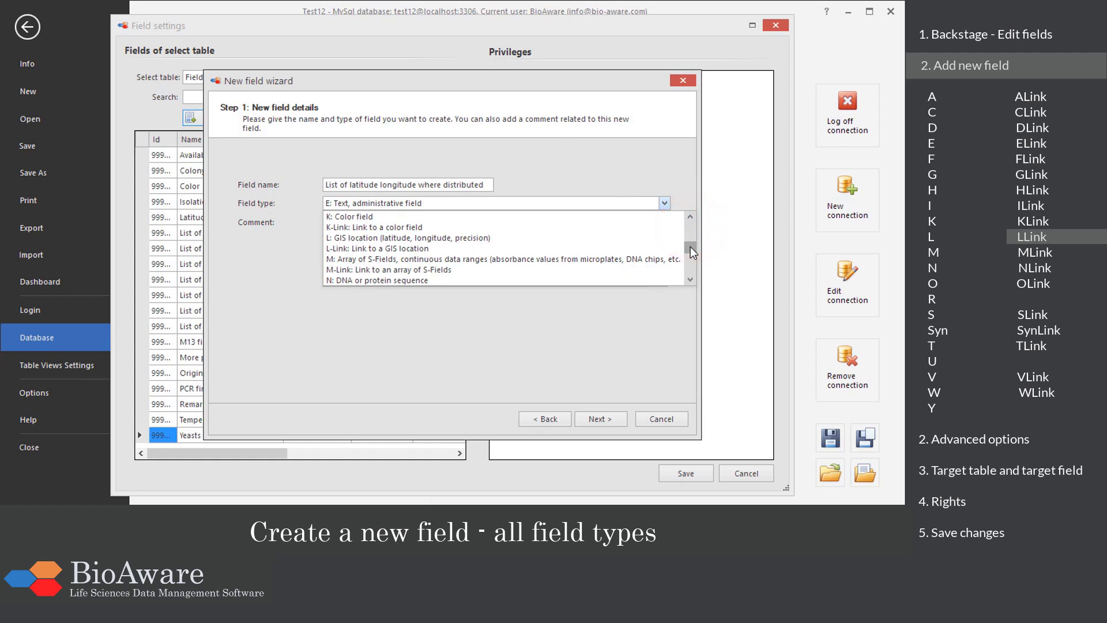
click(430, 248)
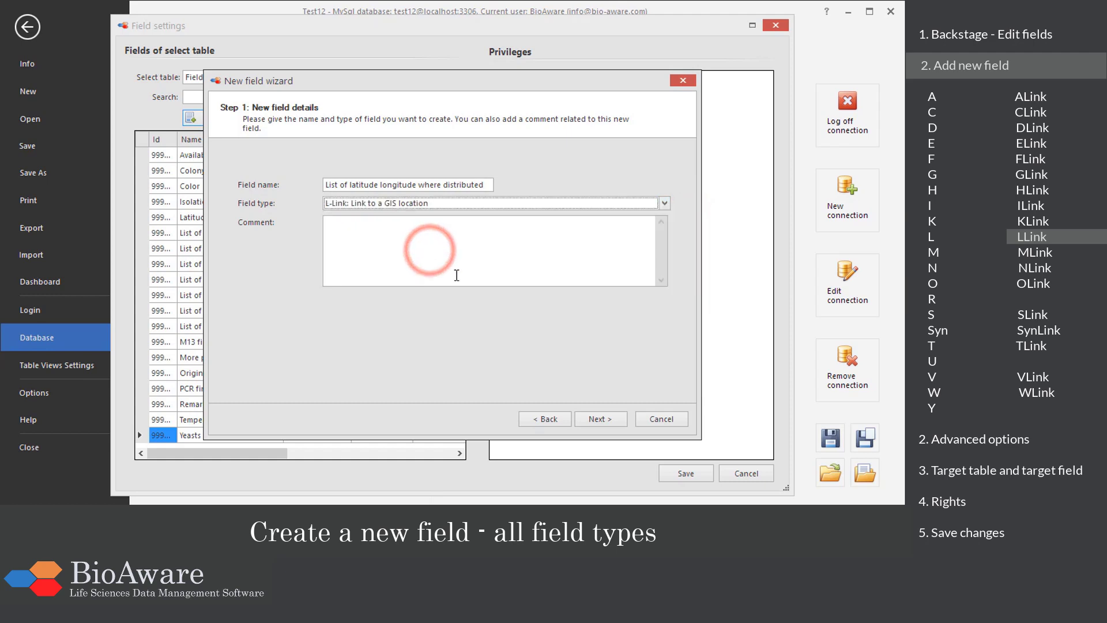
- Accept the GIS location link field's default column name and leave its maximum link number unlimited in the advanced options
click(588, 419)
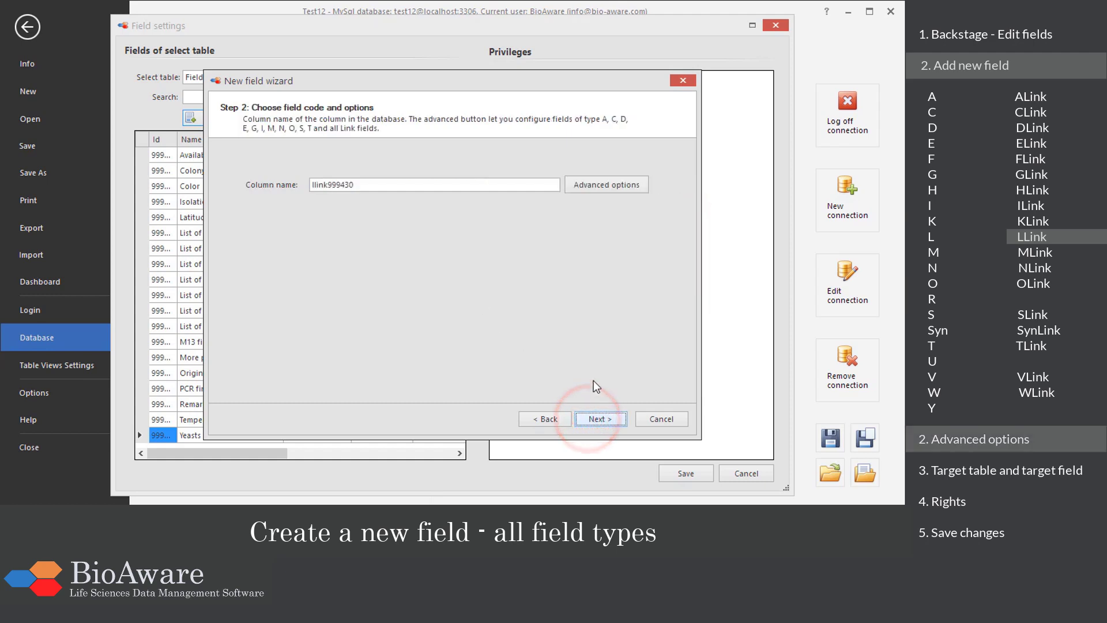
click(598, 184)
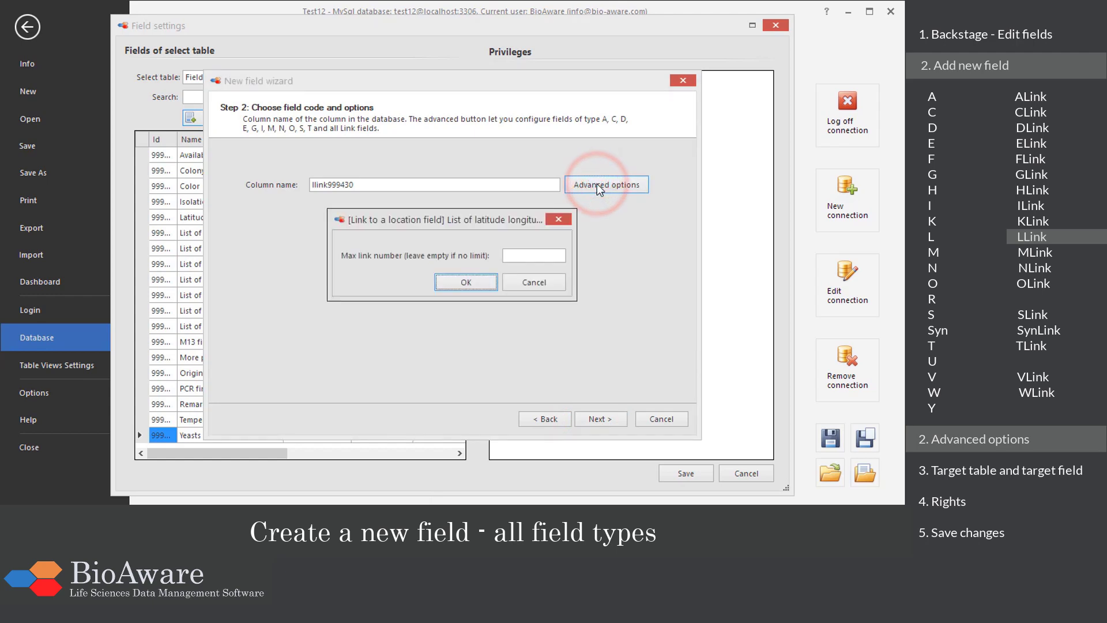
click(479, 280)
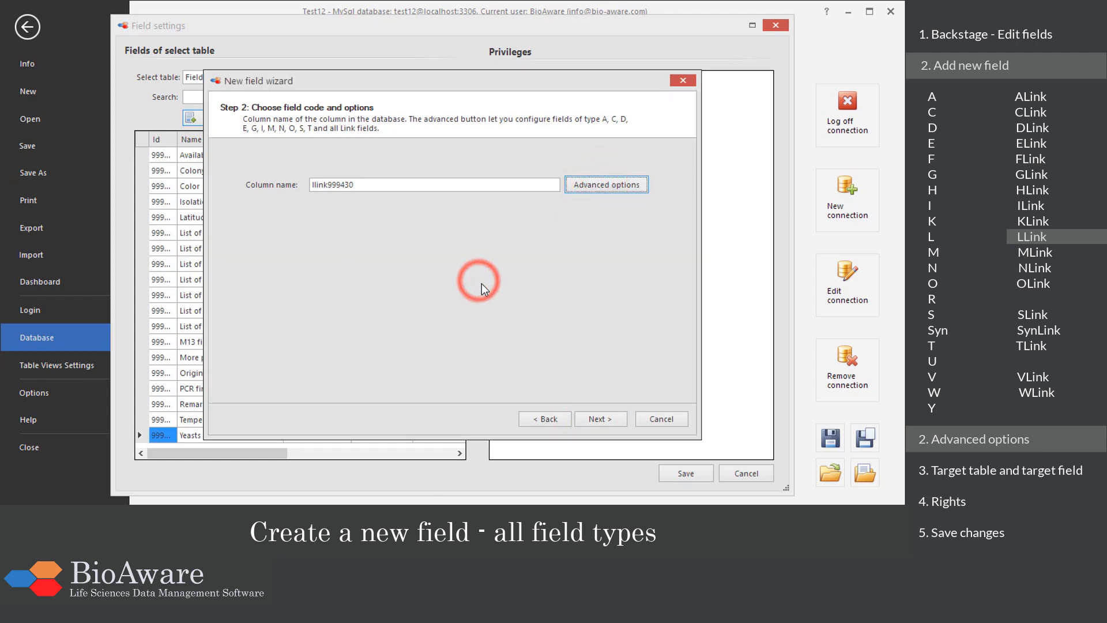
click(582, 420)
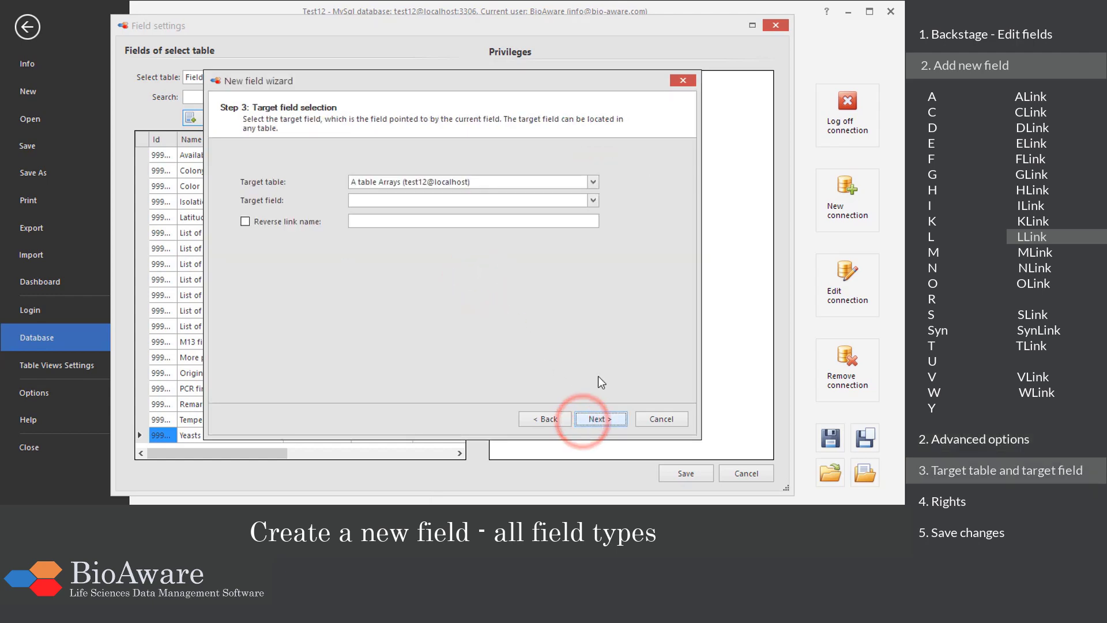
- Set the GIS location link's target table to Locality and its target field to [565] GIS position
click(592, 182)
text(Lims_DNAEx)
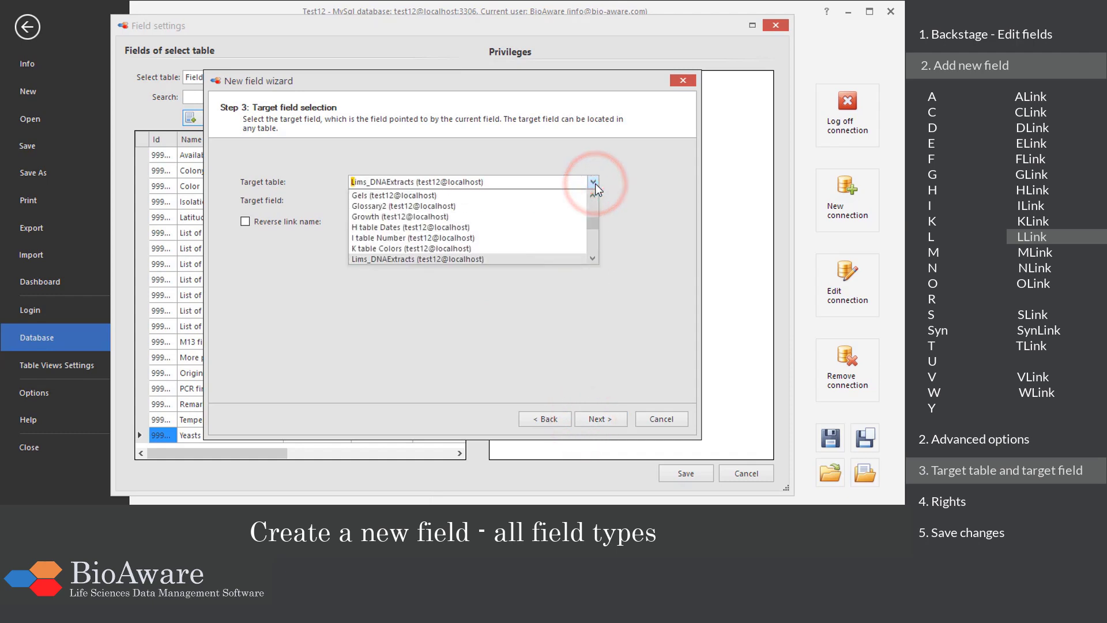
click(591, 223)
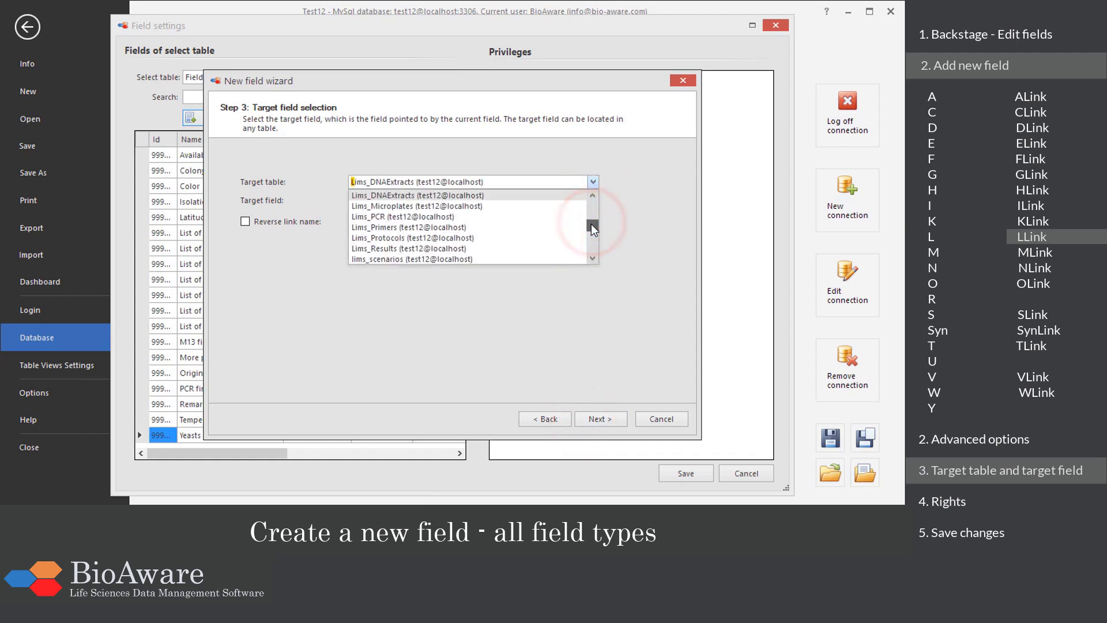
click(413, 236)
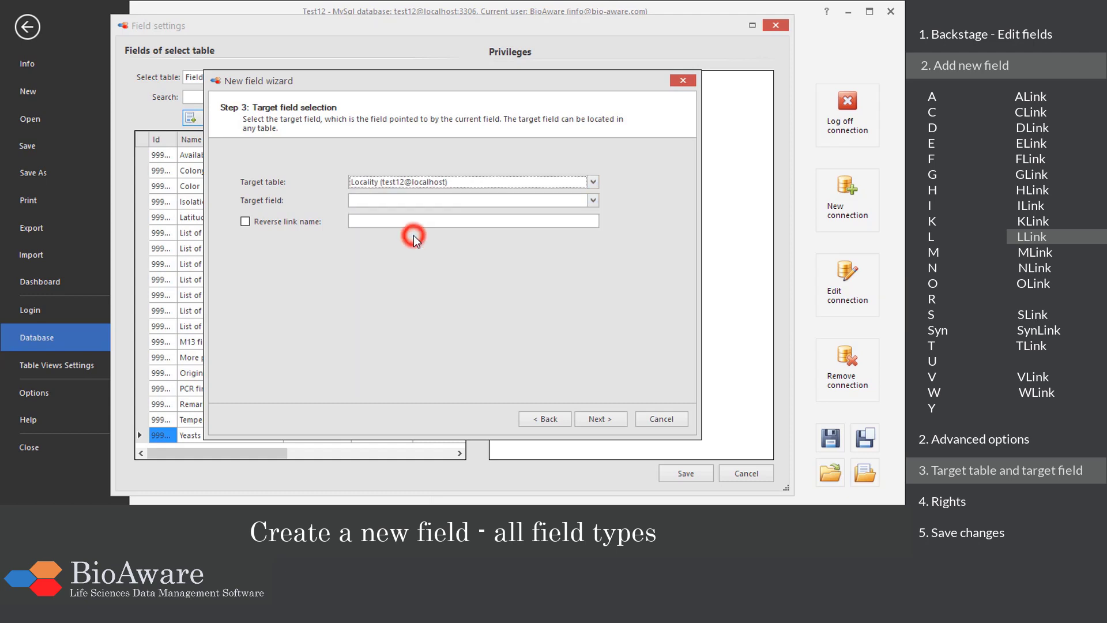
click(593, 202)
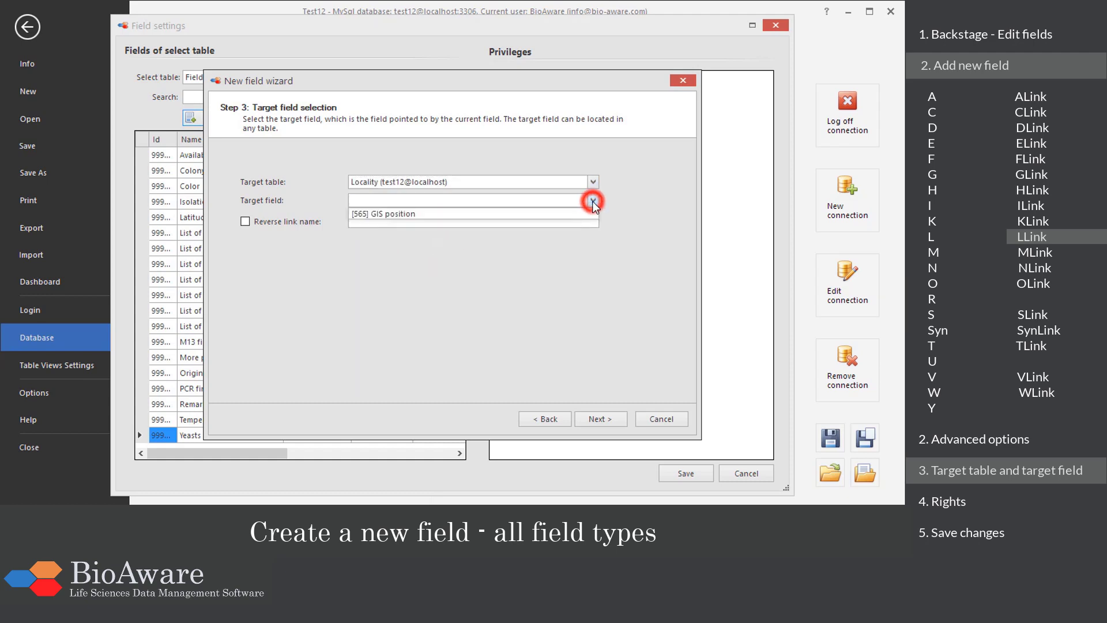
click(570, 214)
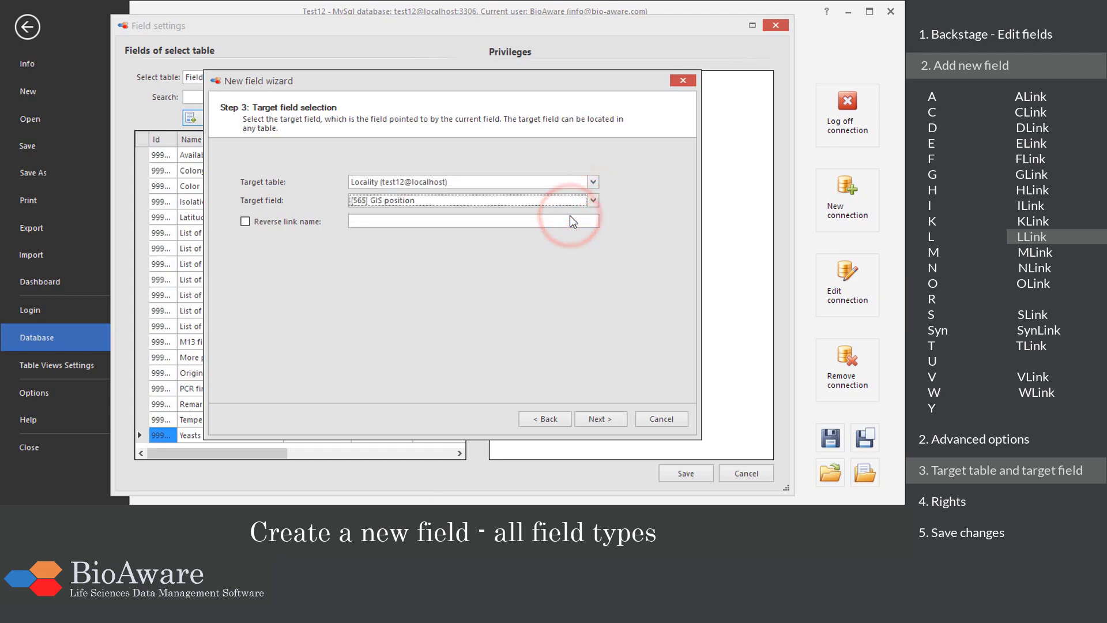
- Accept the GIS position target field and the default group rights, and finish creating the link field
click(597, 420)
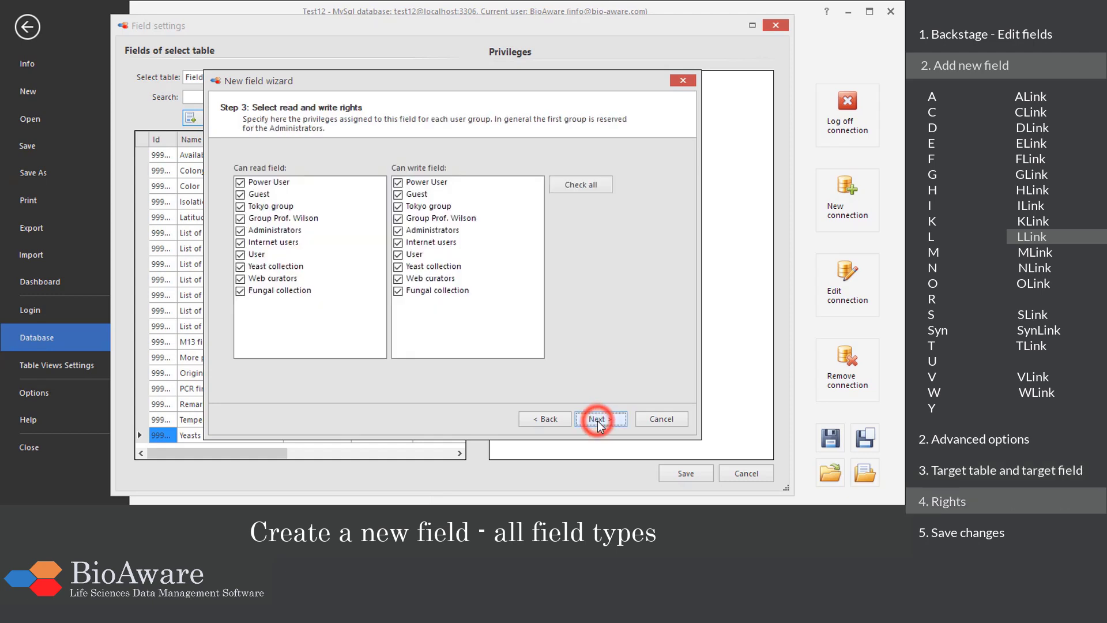
click(597, 421)
click(598, 420)
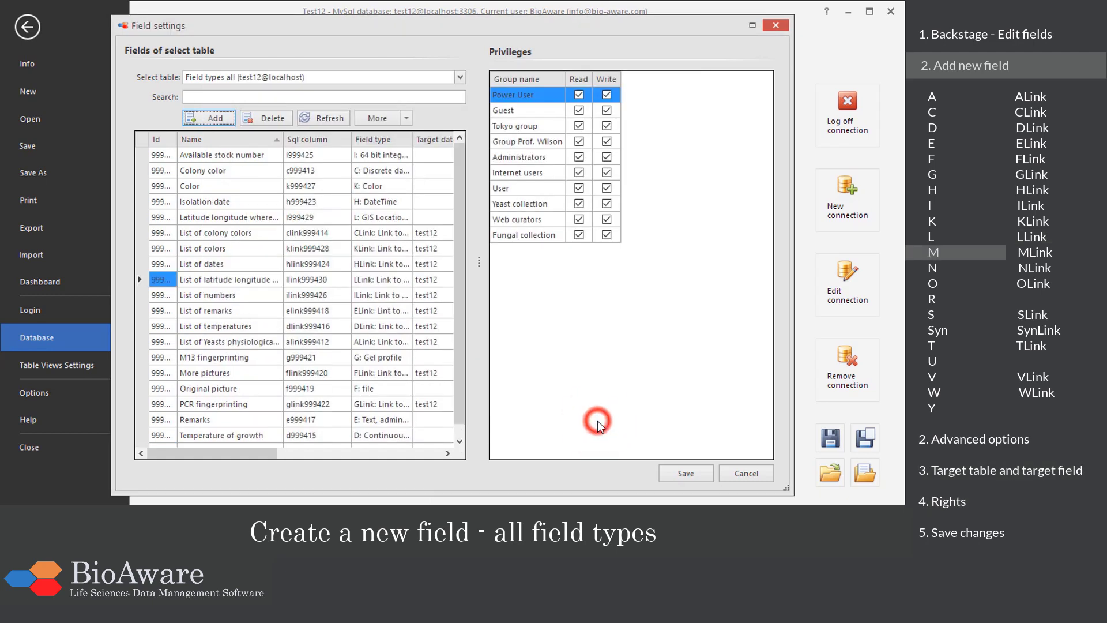
- Add a new field named "Absorbance values from yeast microplate" with type M: Array of S-Fields, continuous data ranges
click(277, 435)
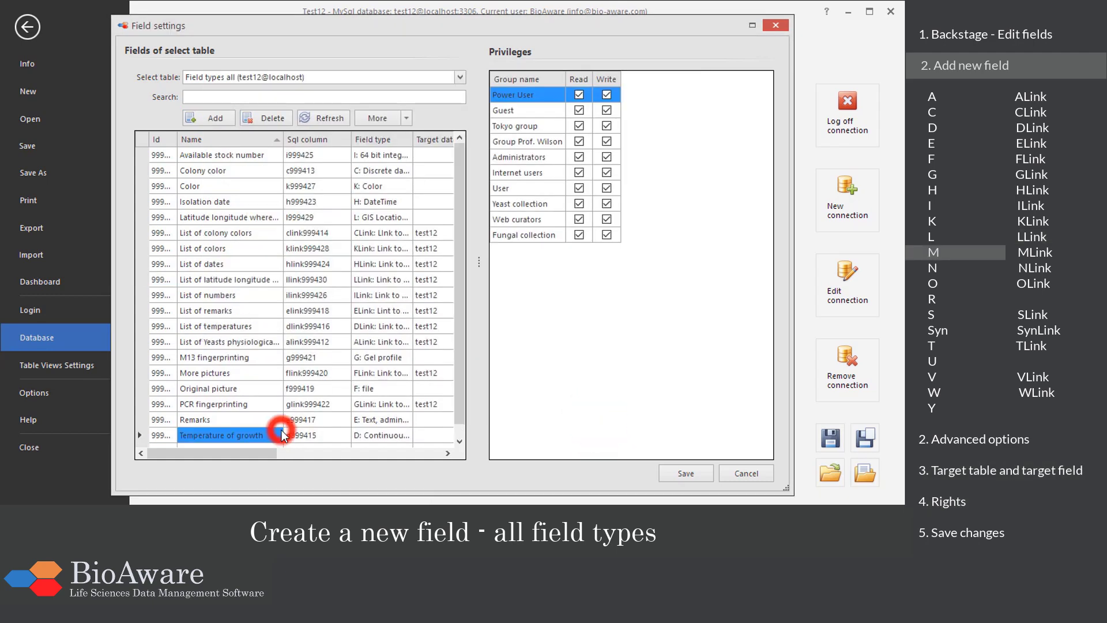
click(219, 121)
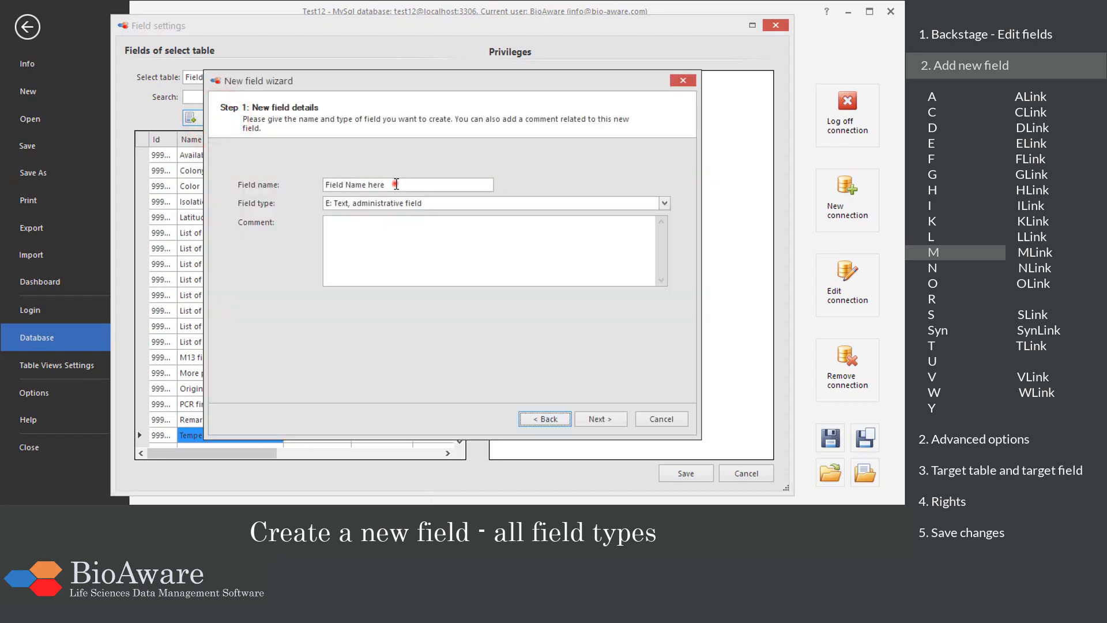
click(392, 184)
text(Absorbance)
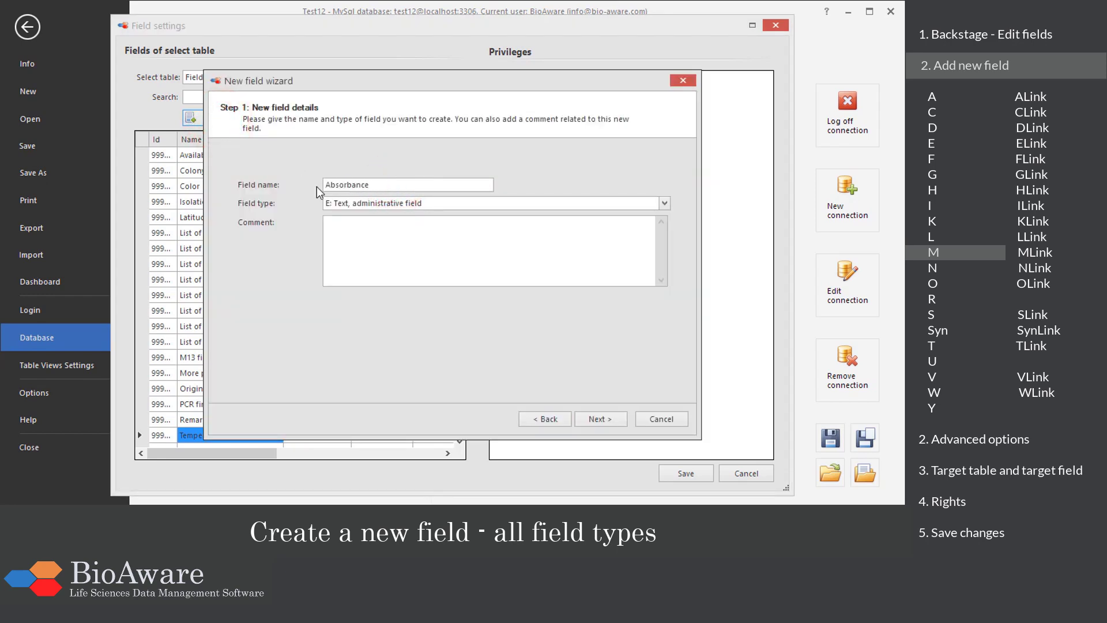
text( values from yeast microplate)
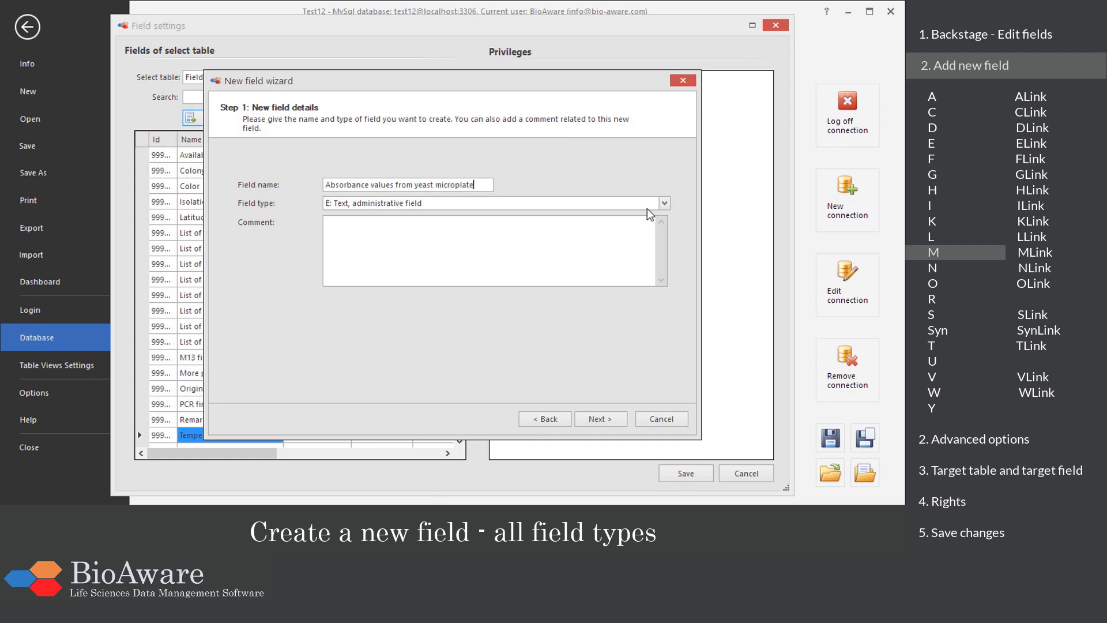
click(663, 205)
drag(692, 229, 669, 253)
click(510, 239)
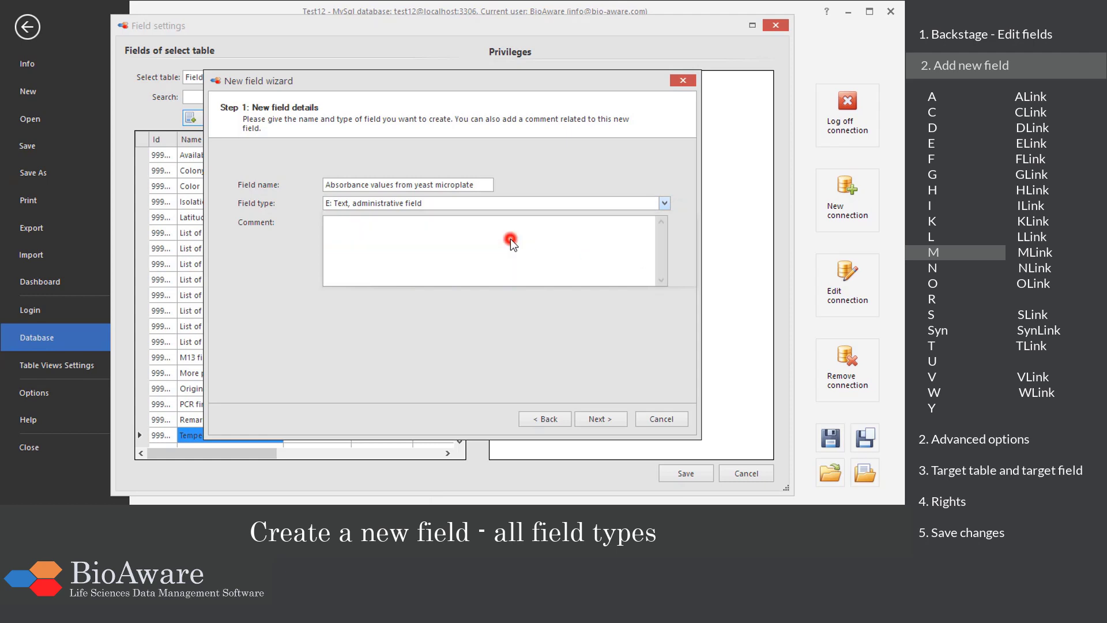
click(586, 420)
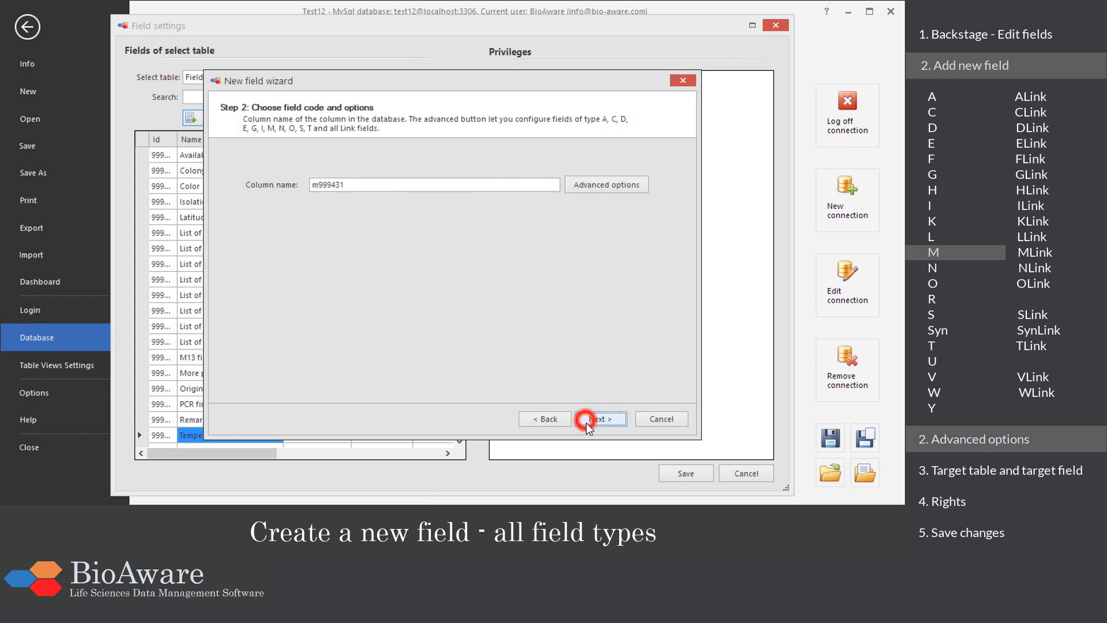
- Paste the copied list of subfields into the M field's advanced options and accept it
click(586, 186)
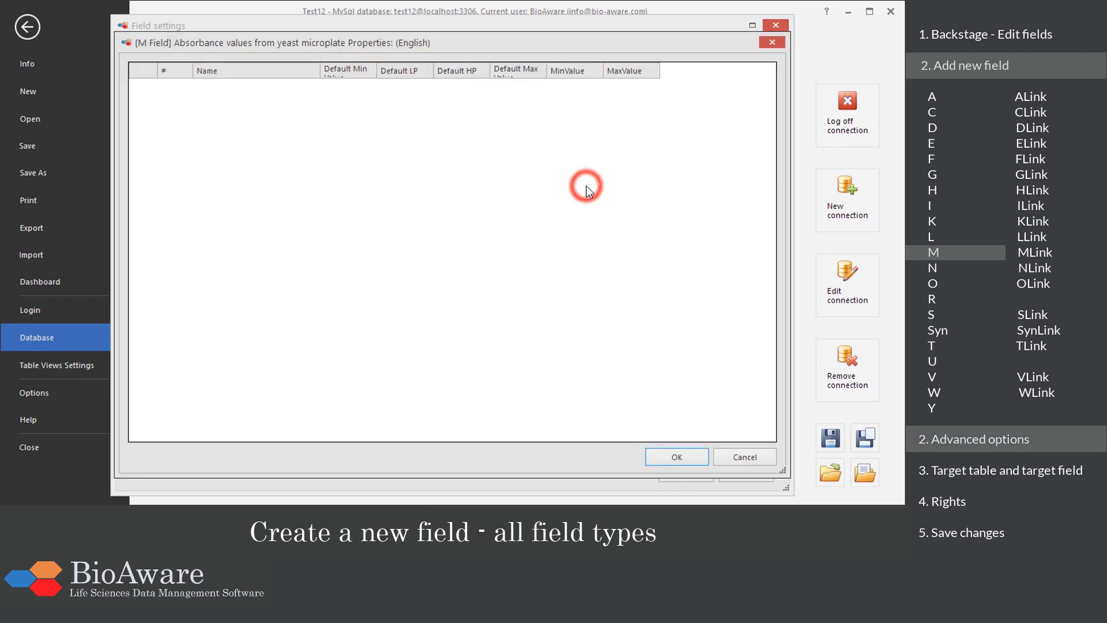
right_click(300, 129)
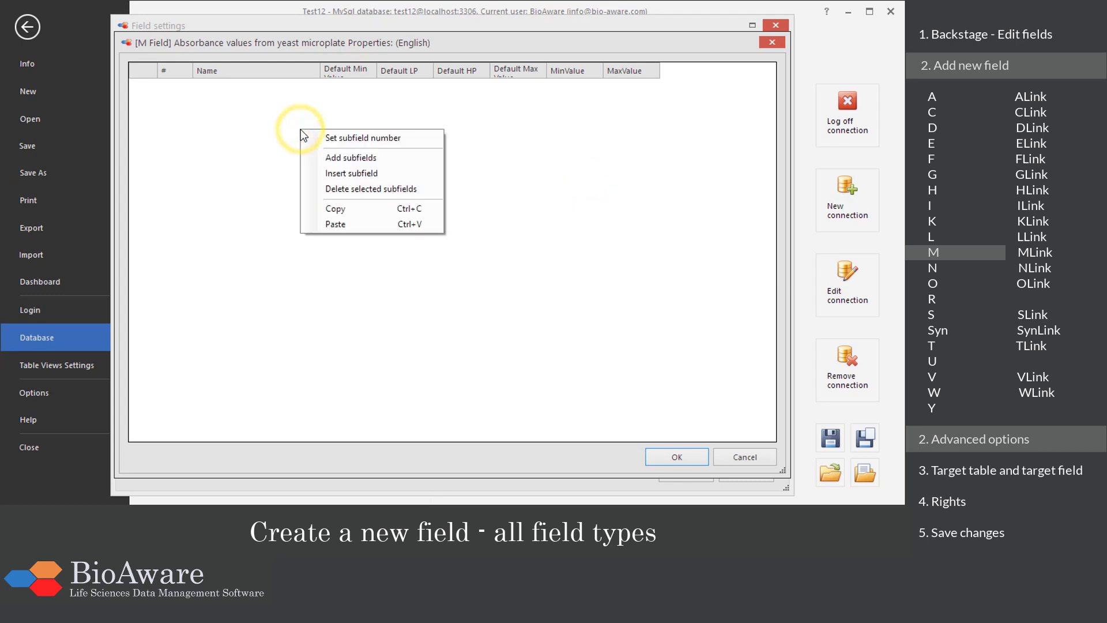
click(369, 224)
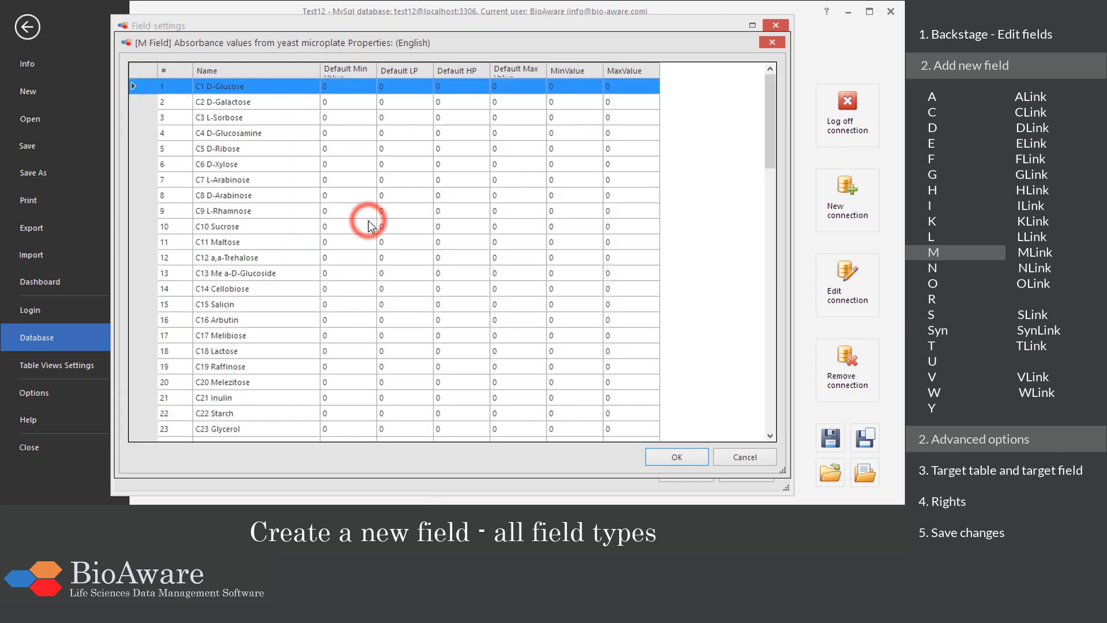
click(656, 454)
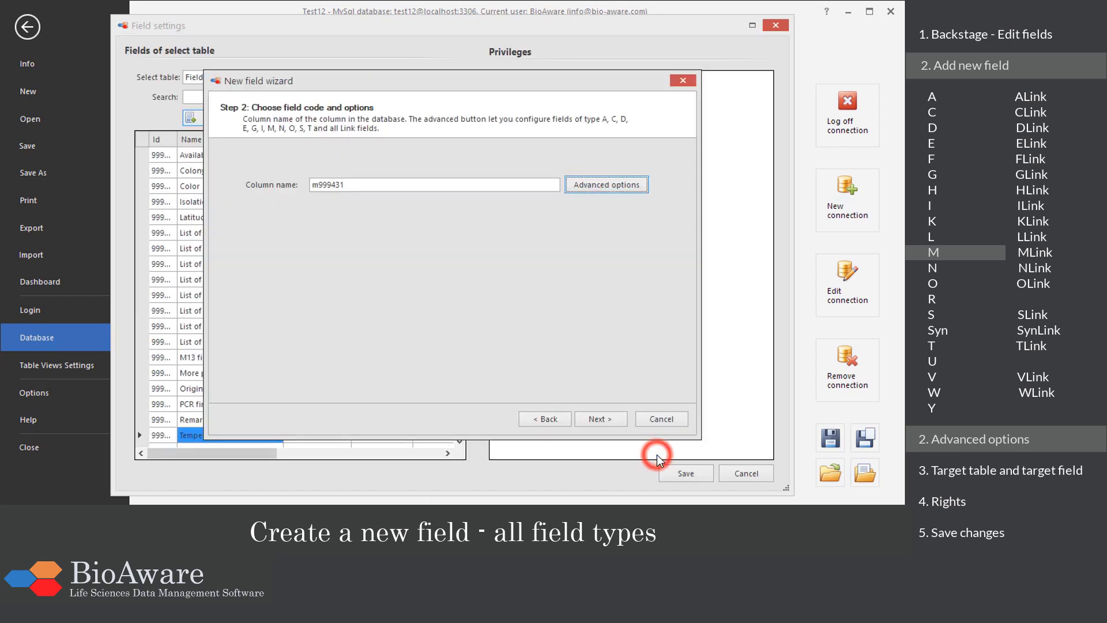
- Keep the default read and write rights and finish creating the absorbance values field
click(599, 419)
click(602, 422)
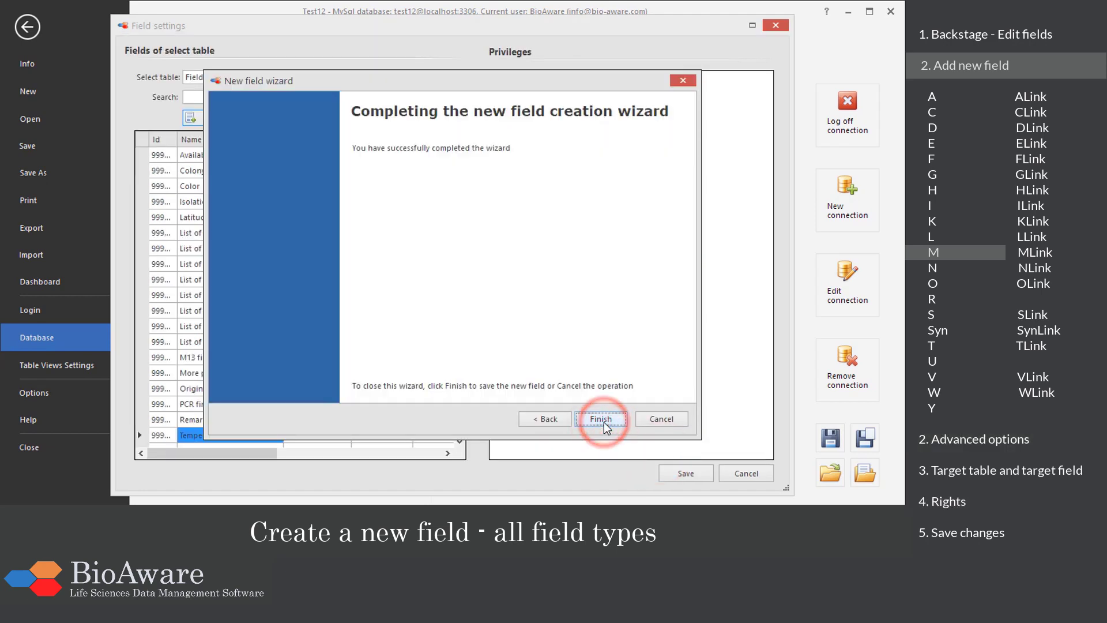
click(601, 419)
- Add a new field named "List of absorbance values from yeast microplates" with type M-Link: Link to an array of S-Fields
click(273, 445)
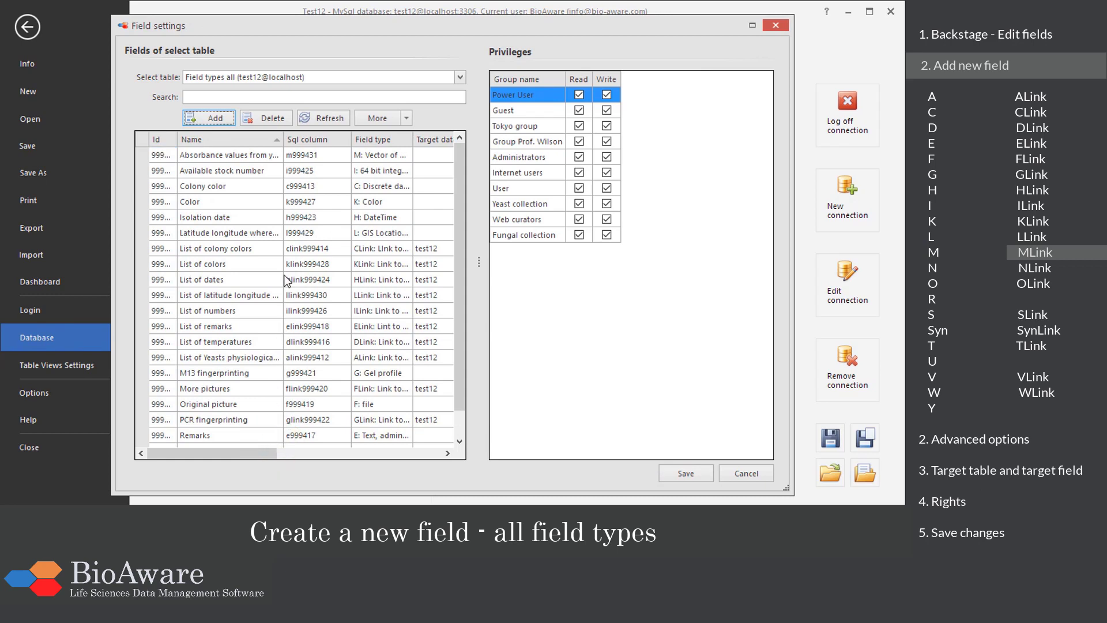
click(231, 123)
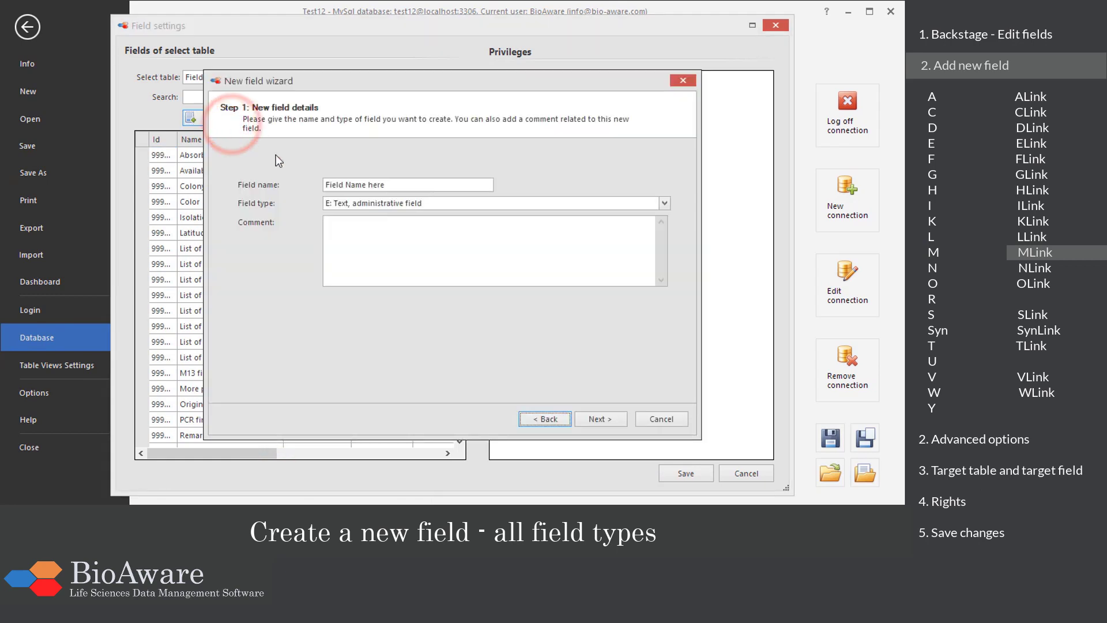
drag(390, 184, 327, 185)
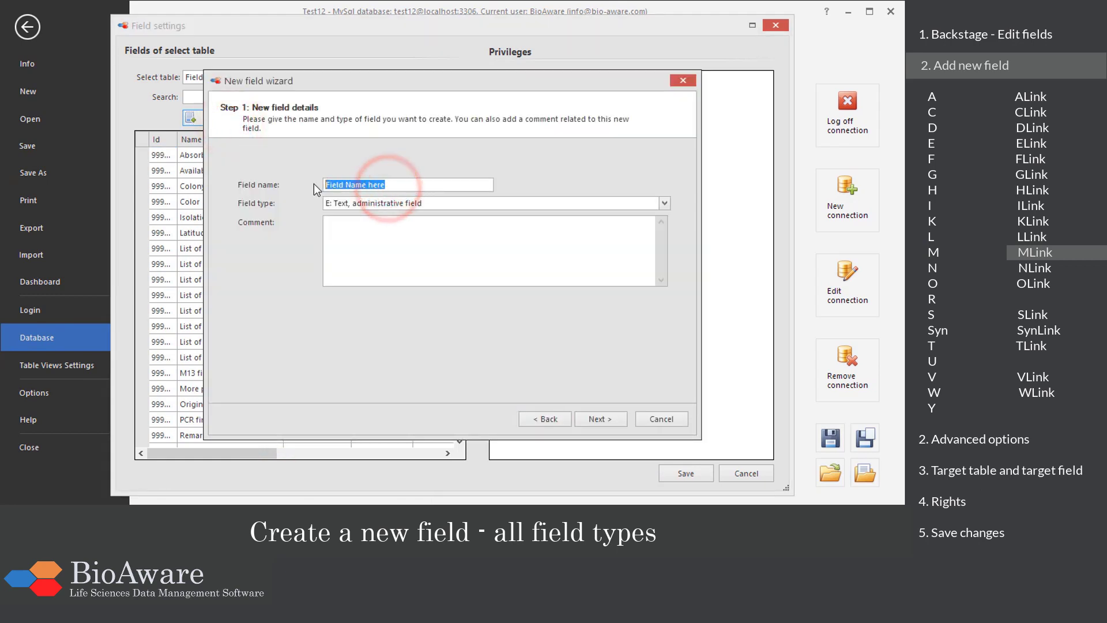
text(List of absorbance v)
text(alues from yeast microplates)
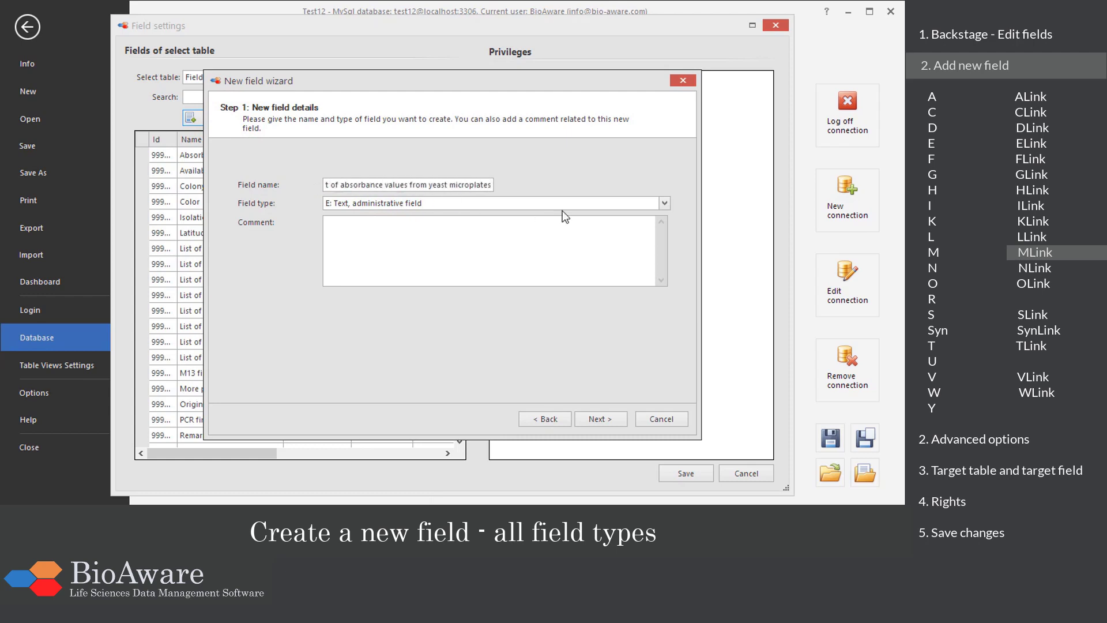
click(666, 203)
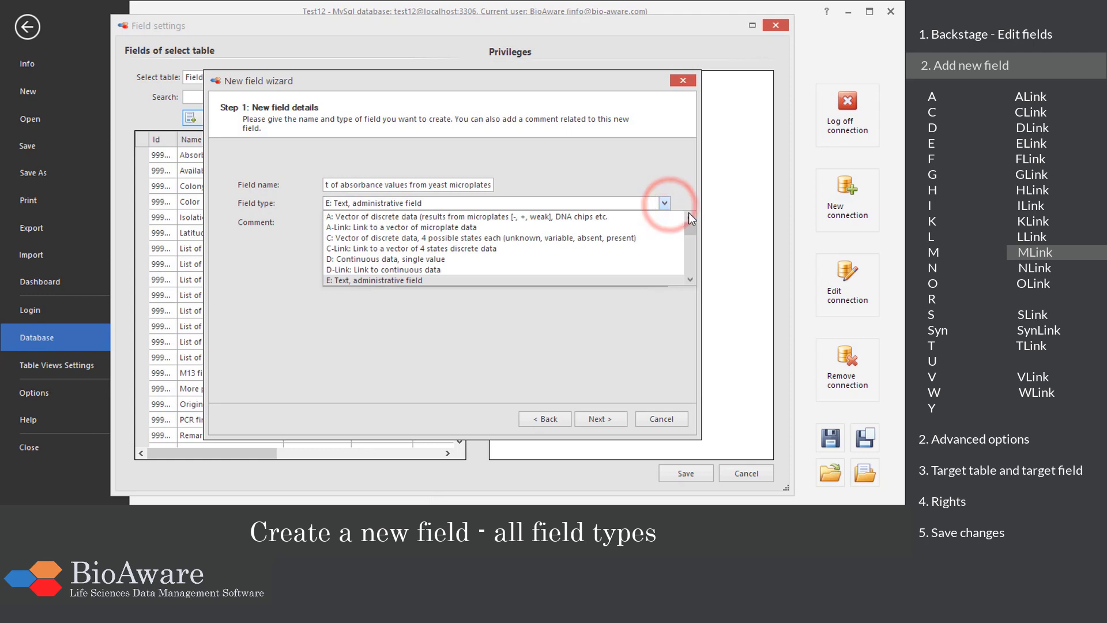
drag(691, 228, 691, 251)
click(492, 270)
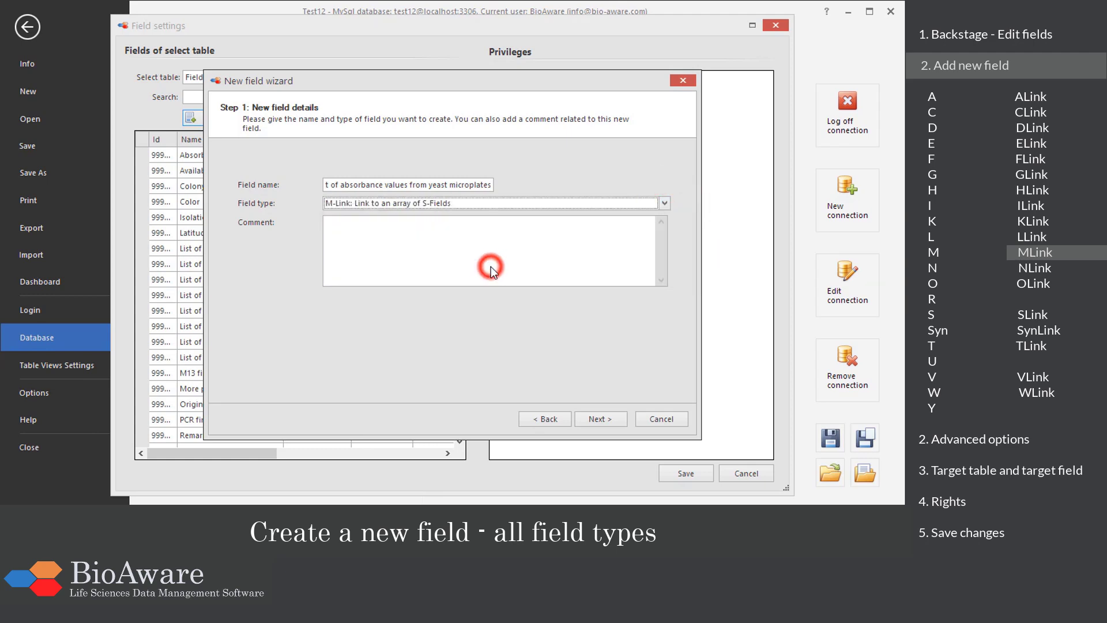
click(588, 417)
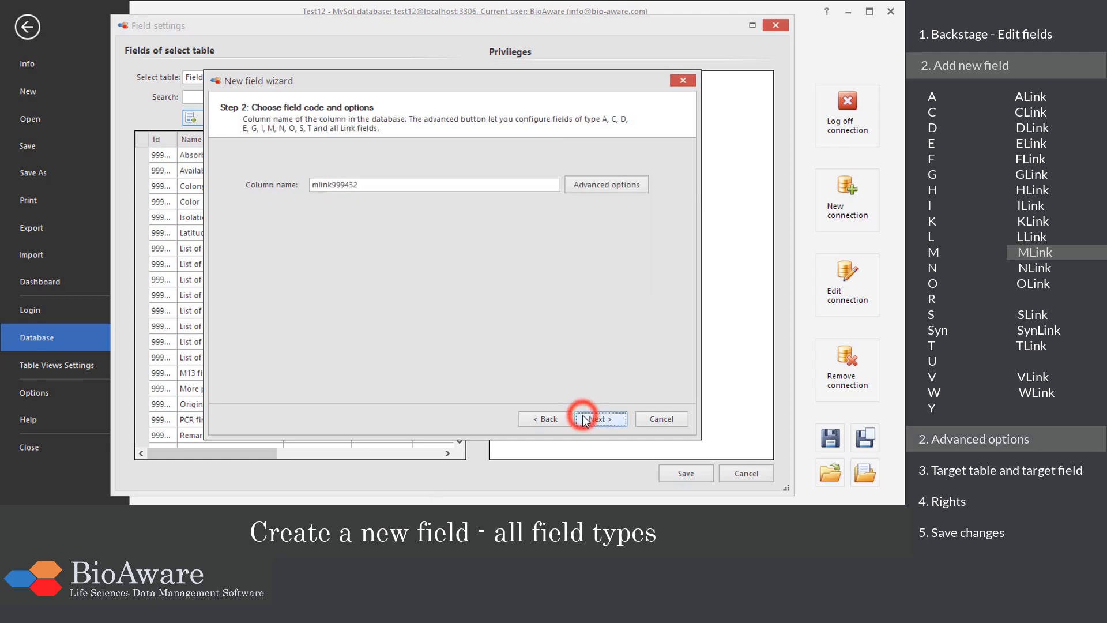
- Accept the M-Link field's advanced options with the maximum link number left empty for no limit
click(586, 189)
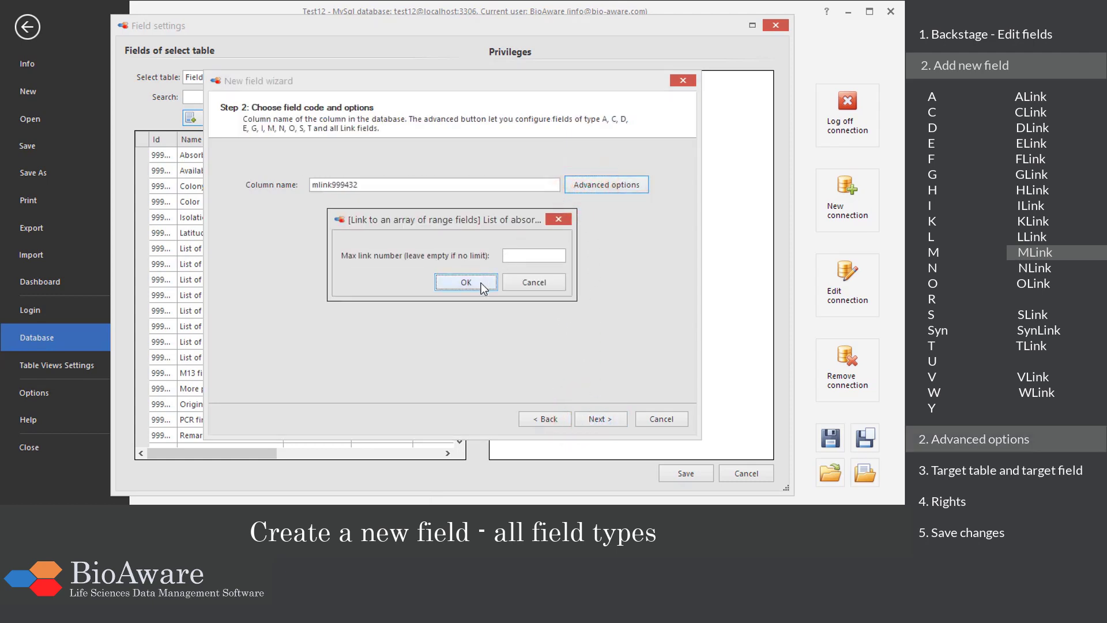
click(480, 282)
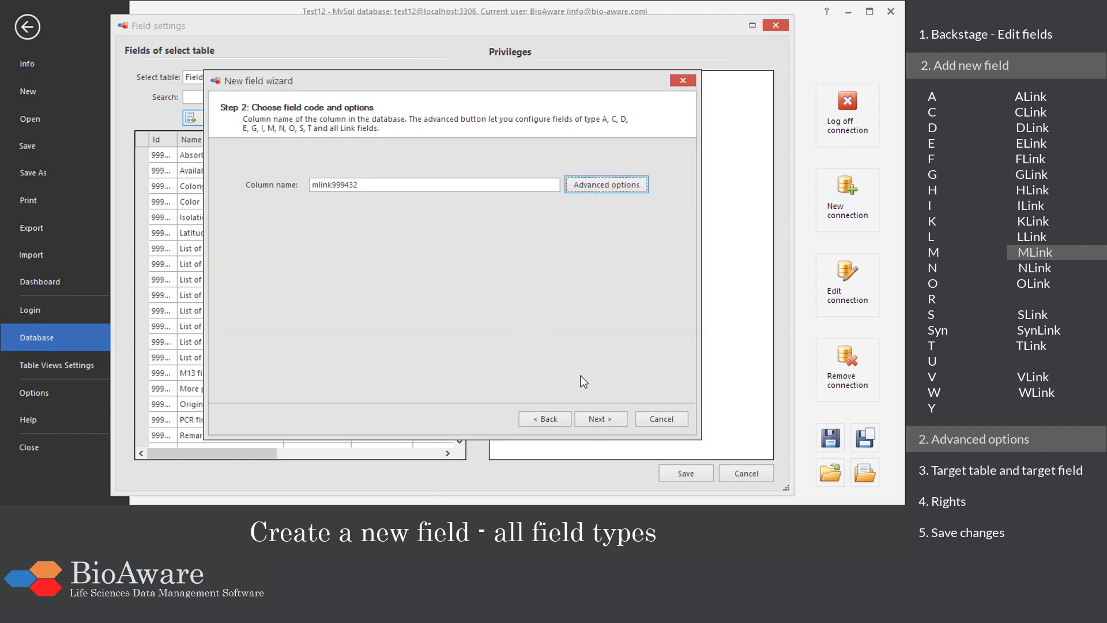
click(601, 420)
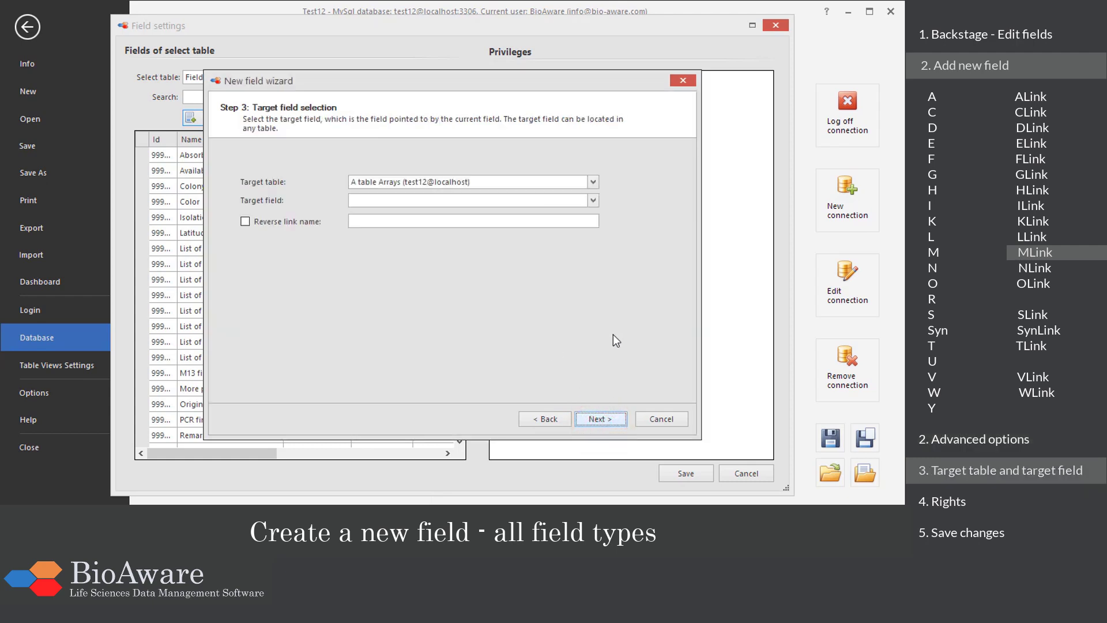
- Set the link's target table to M table and its target field to Absorbance values from yeast microplate
click(593, 181)
text(m)
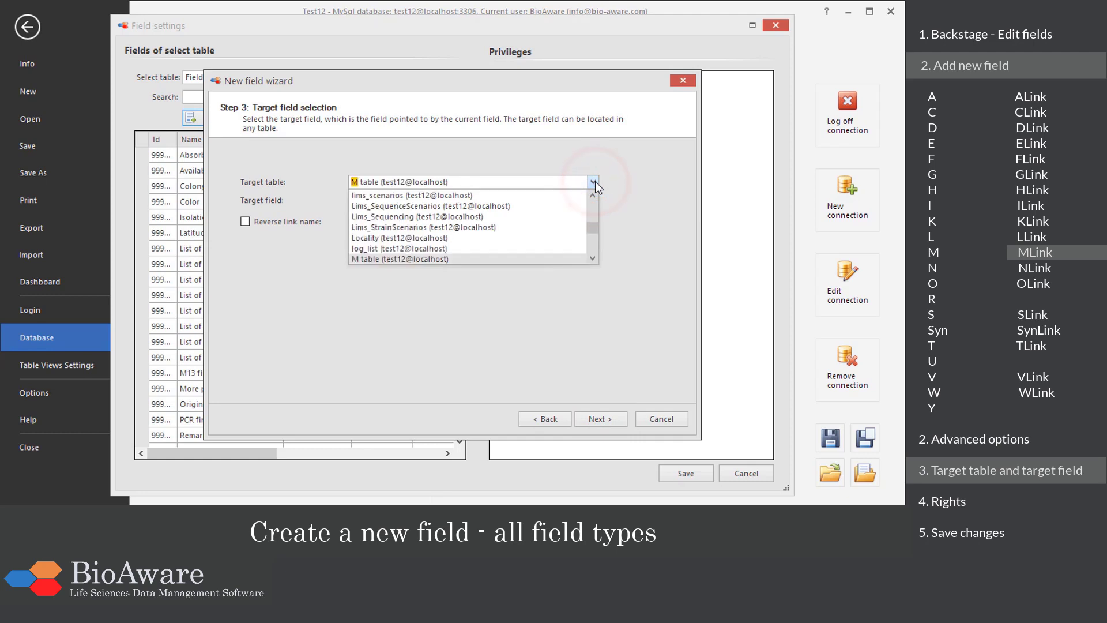
click(544, 261)
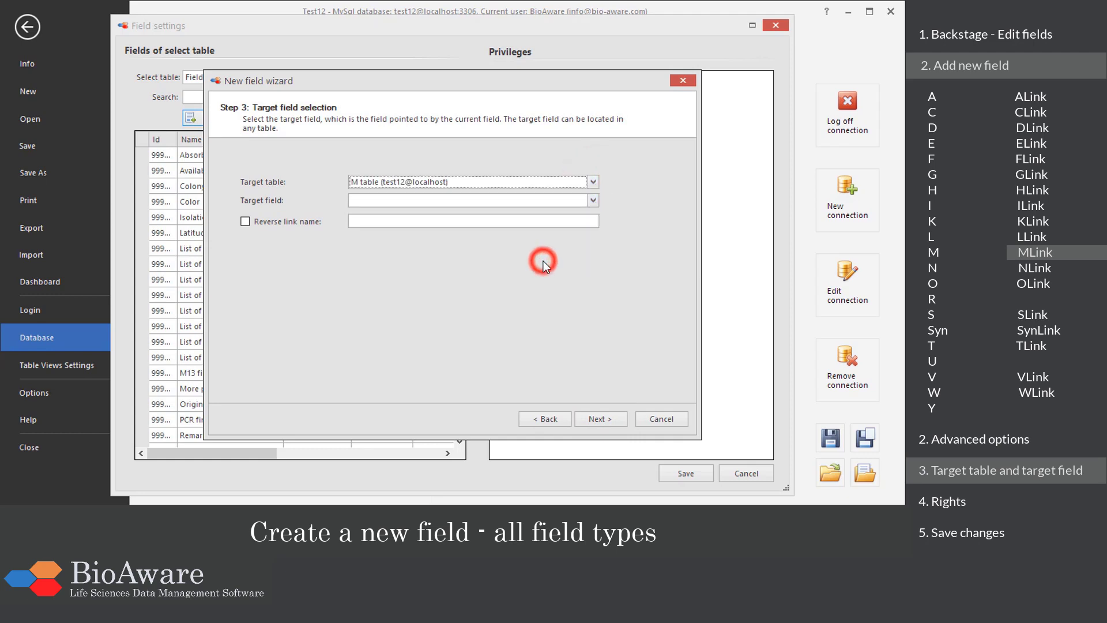
click(594, 197)
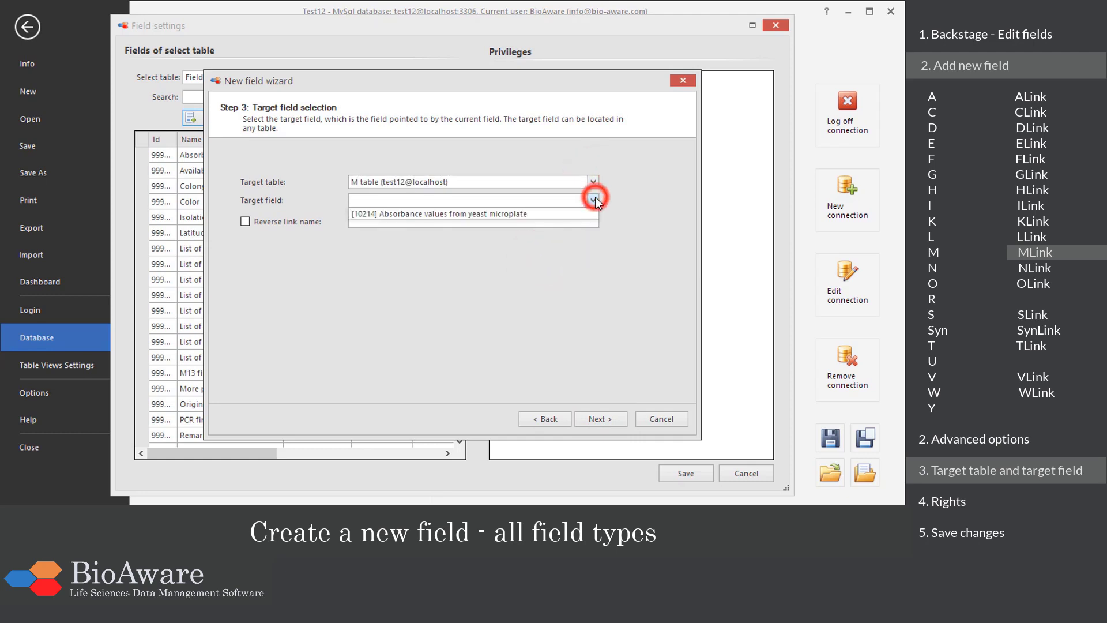
click(575, 213)
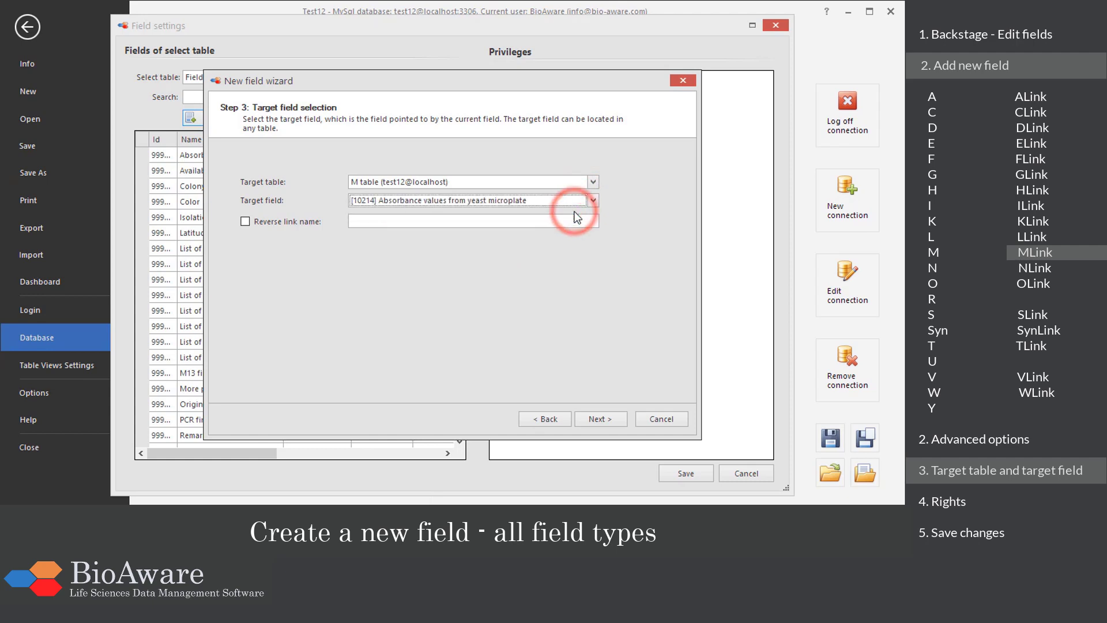
- Keep all groups' read and write rights and finish creating the M-Link field
click(594, 419)
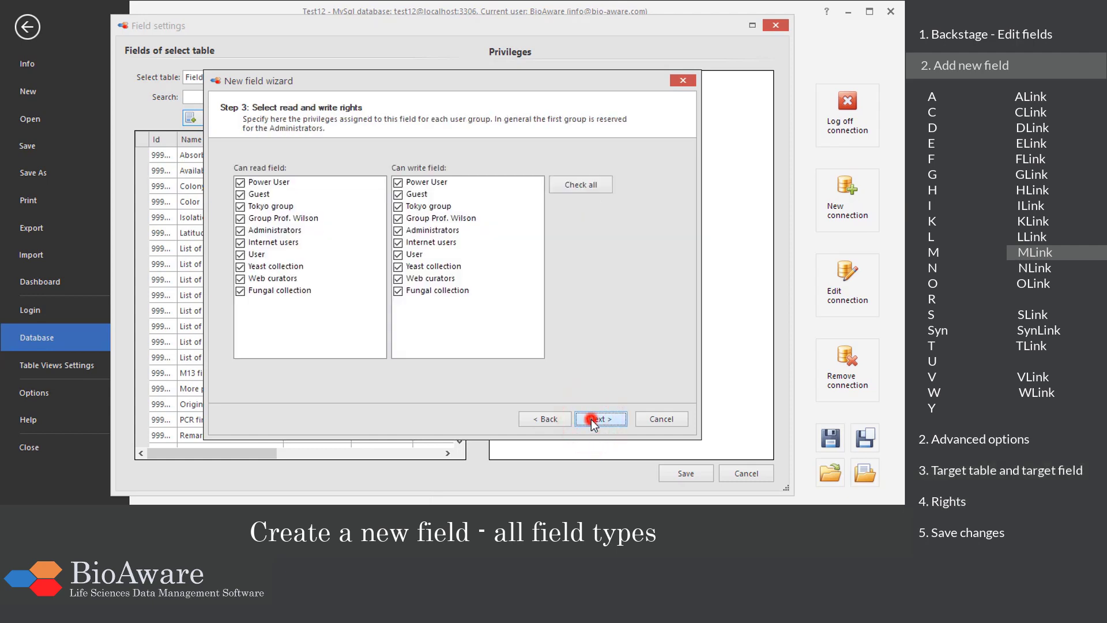
click(591, 419)
click(590, 420)
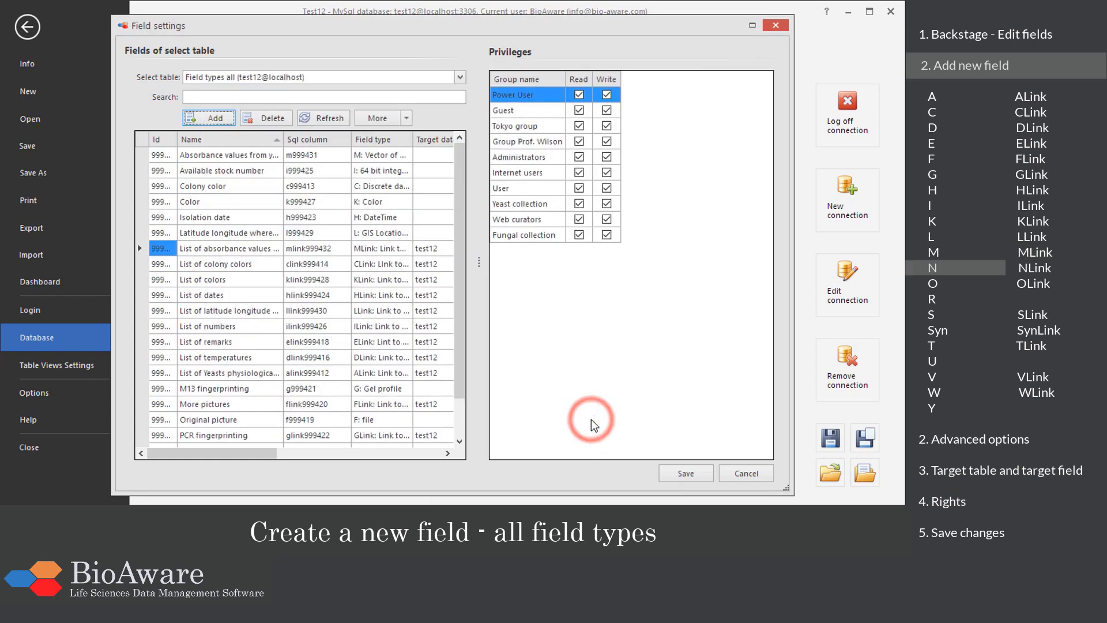
- Add a new field named "Sequence" with type N: DNA or protein sequence and proceed to its code and options
click(291, 424)
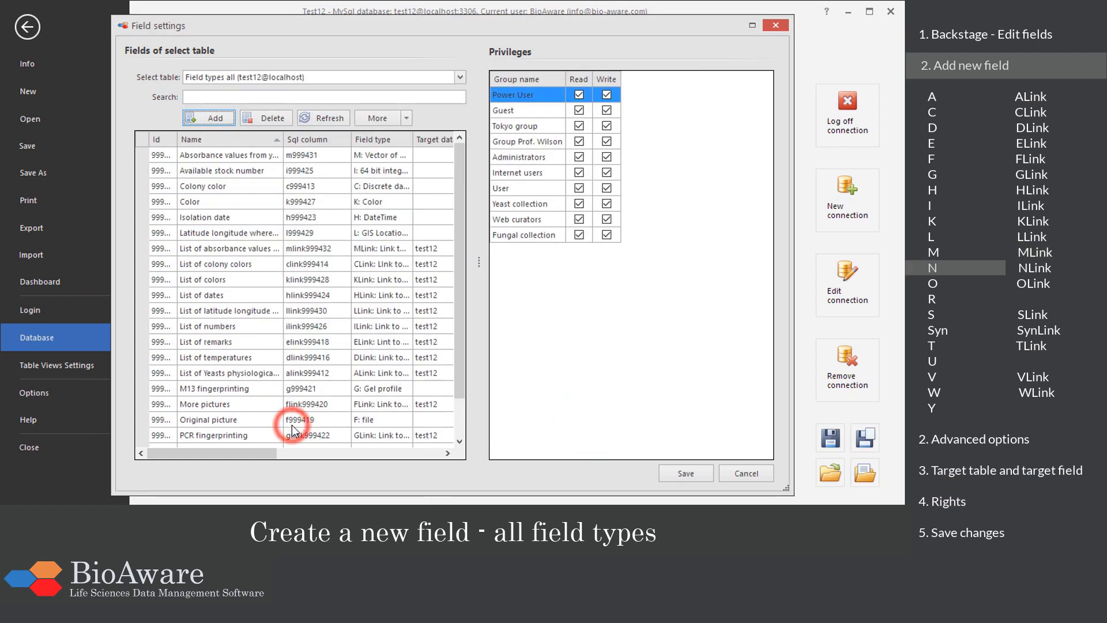
click(223, 118)
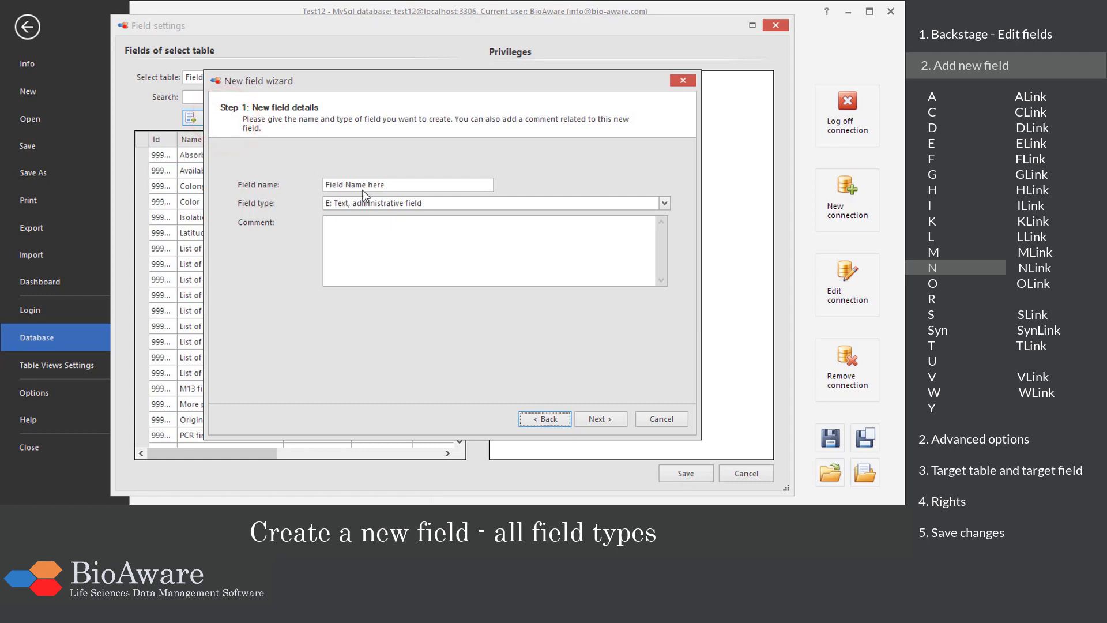
click(407, 188)
text(Sequence)
click(663, 203)
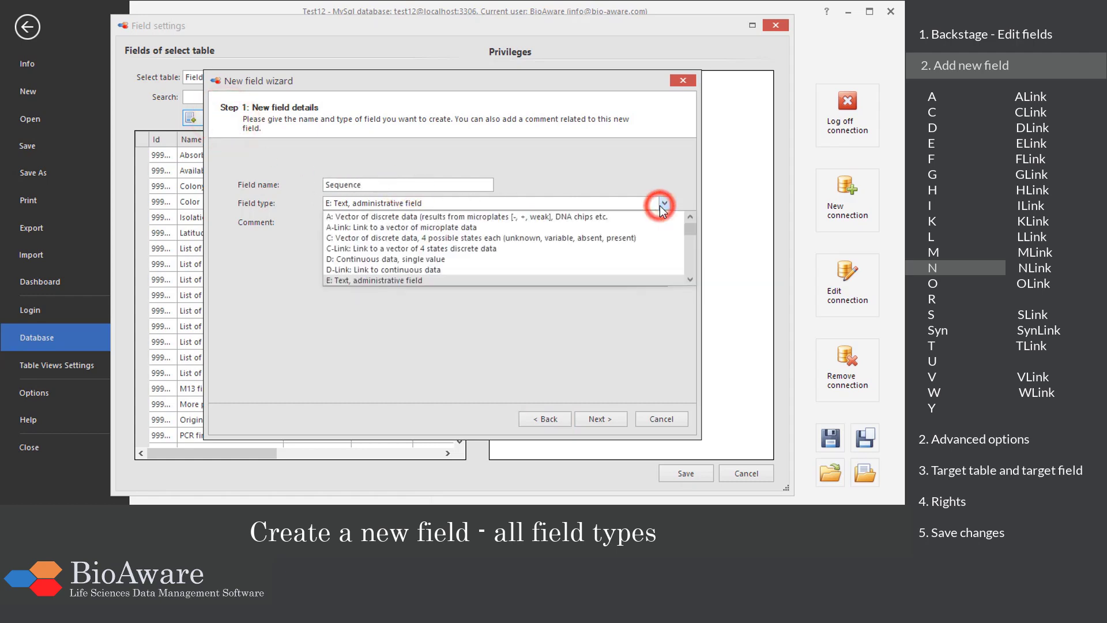
drag(690, 237, 687, 248)
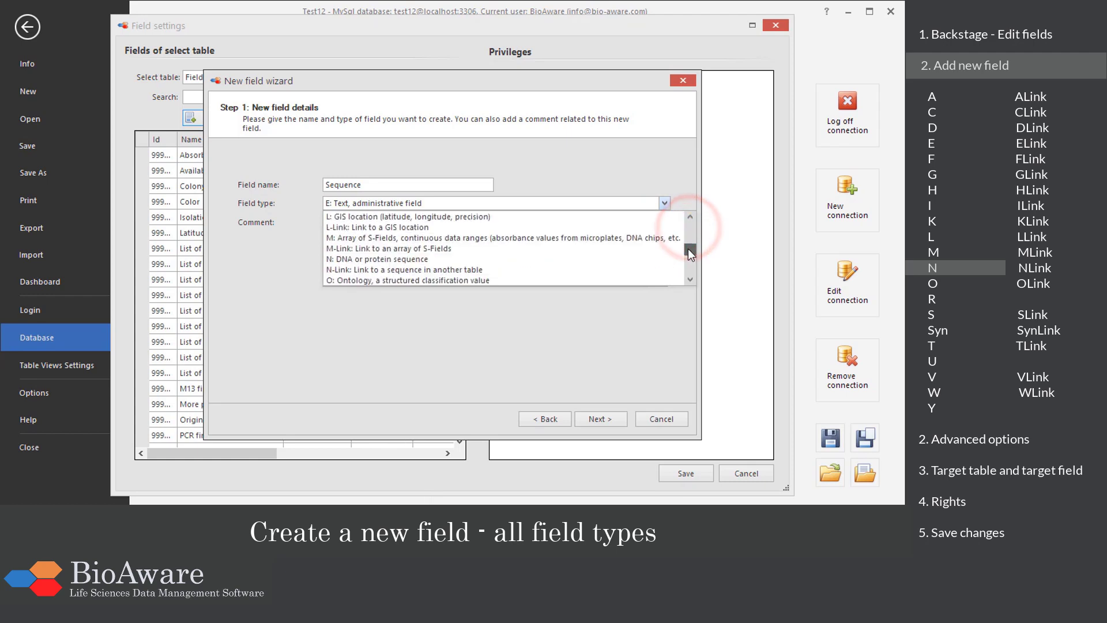
click(528, 259)
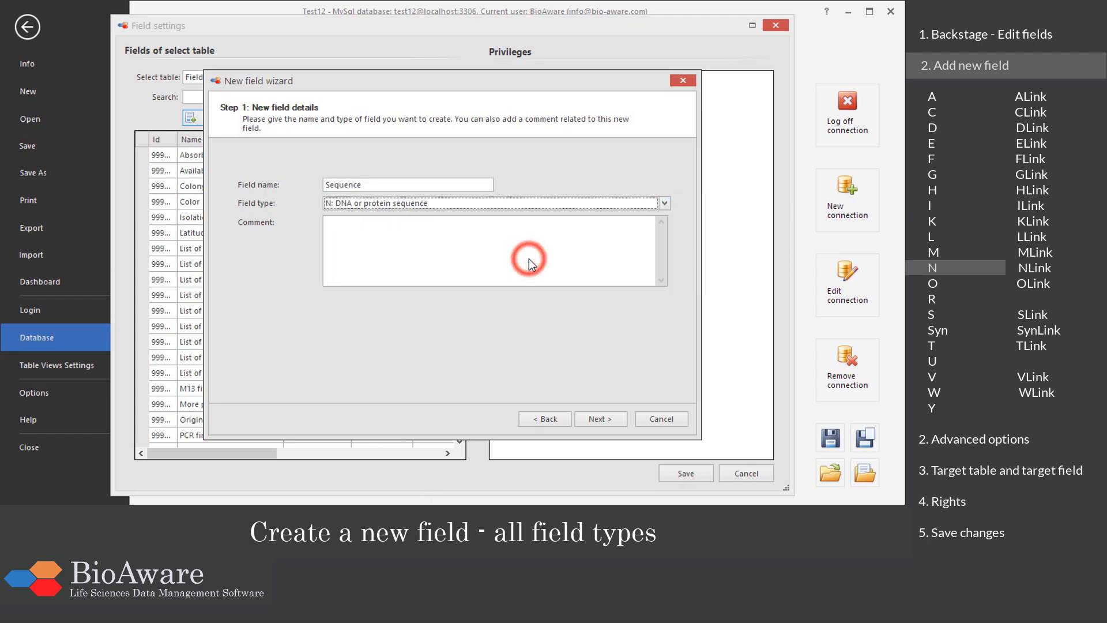
click(585, 424)
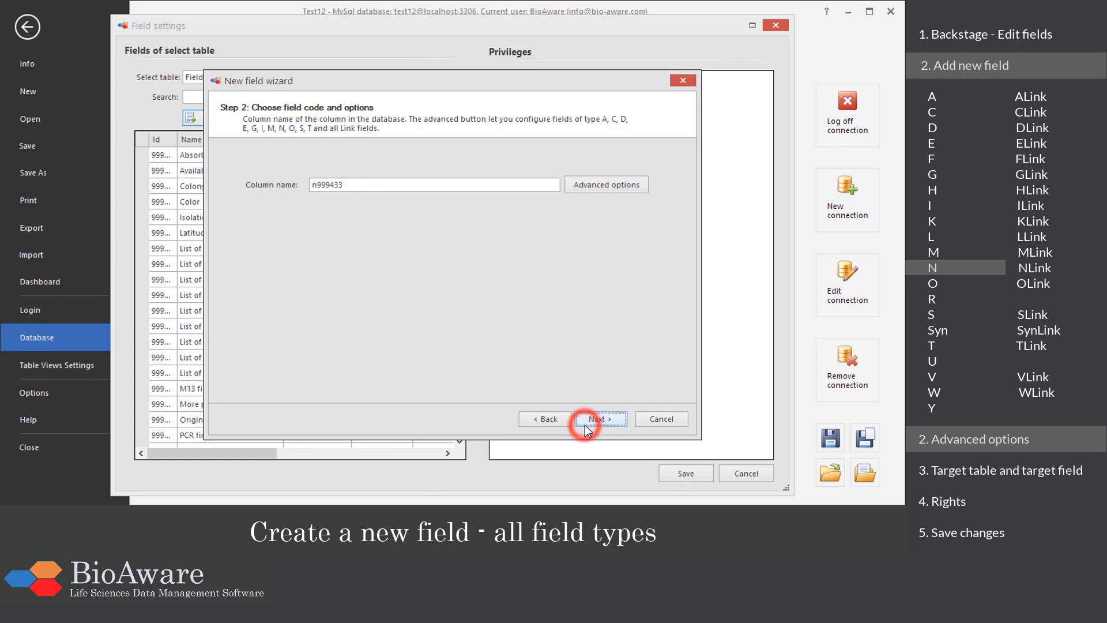
- Set the N field's data type to DNA, keep all groups' read and write rights, and finish creating the field
click(597, 188)
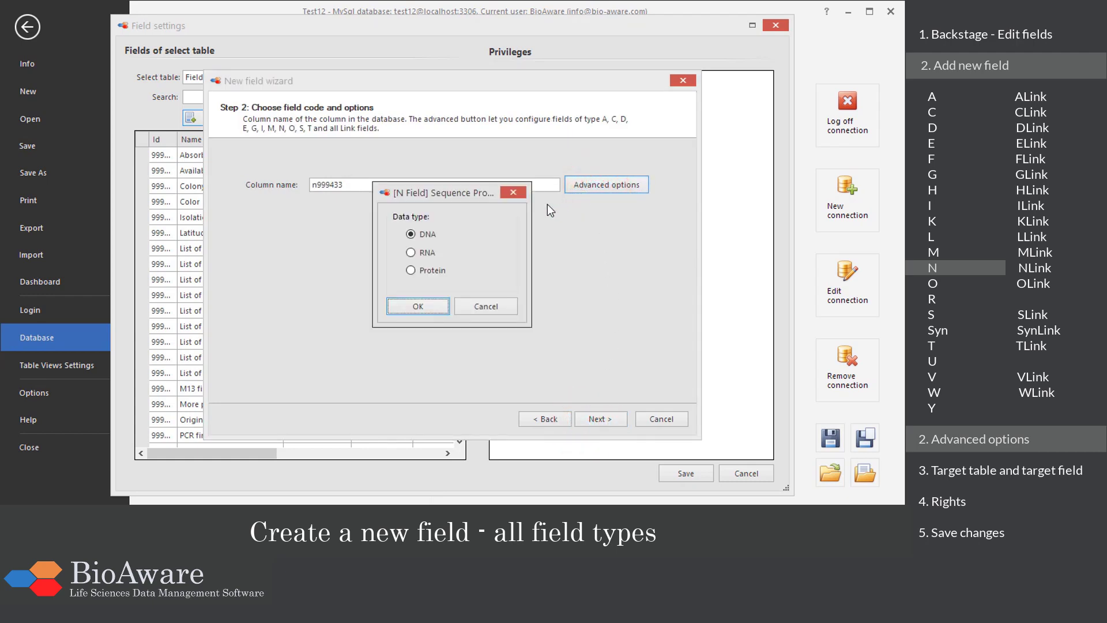
click(419, 306)
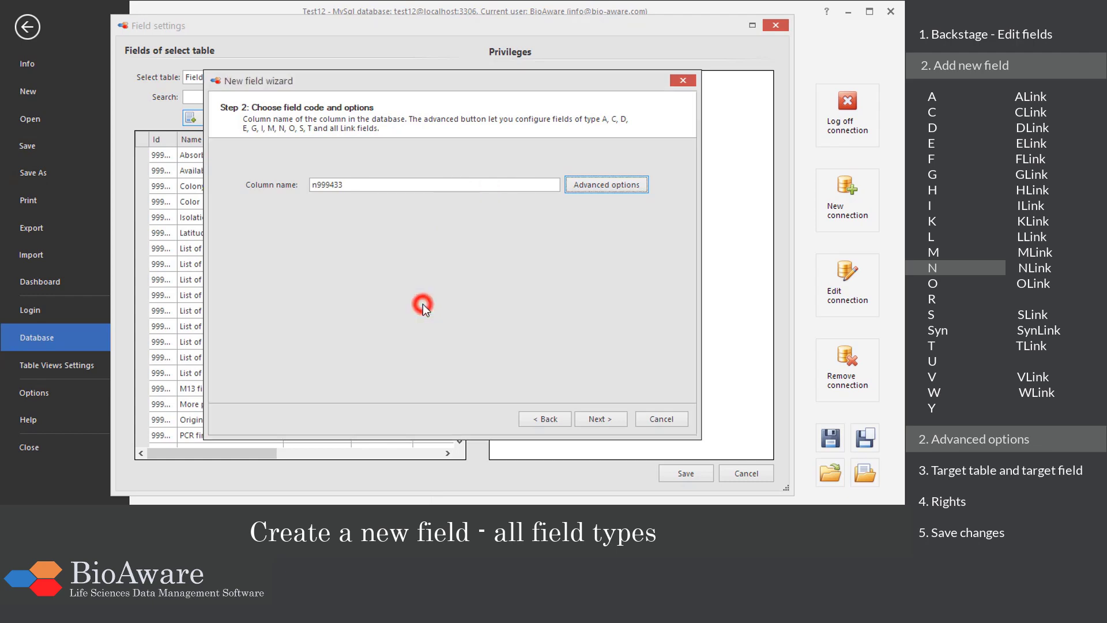
click(583, 421)
click(585, 421)
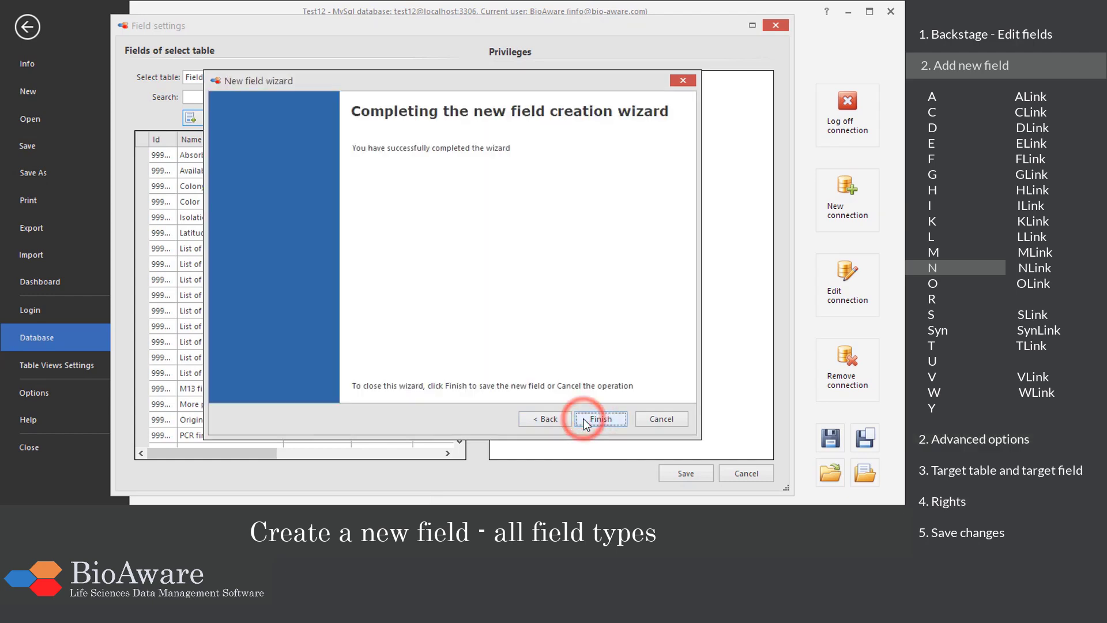
click(585, 421)
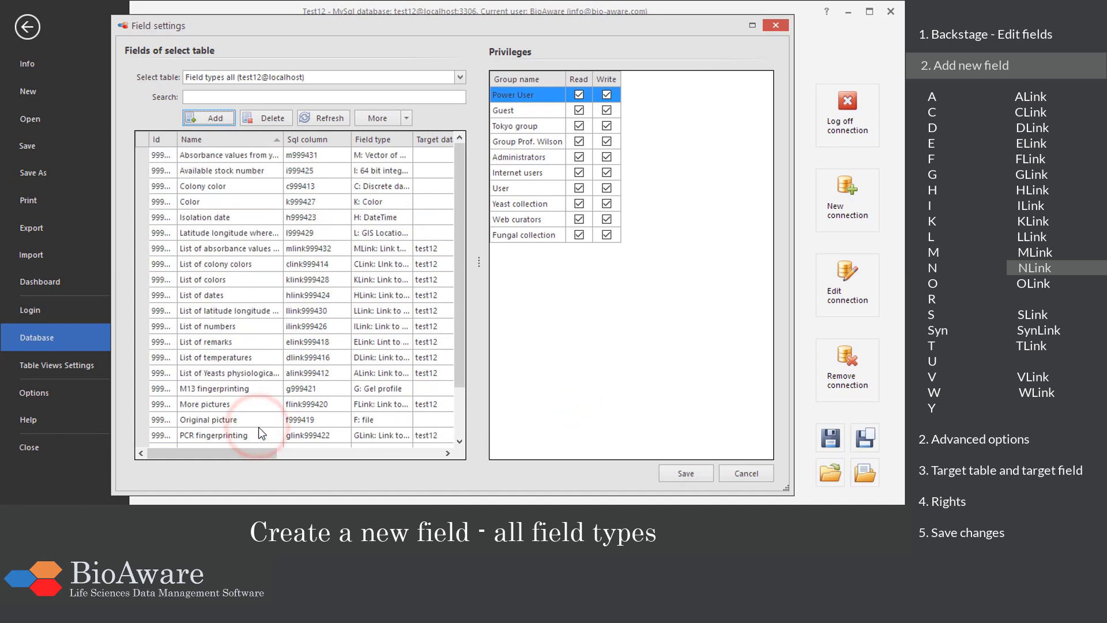
- Add a new field named "ITS sequences" with type N-Link: Link to a sequence in another table and proceed to its code and options
click(228, 119)
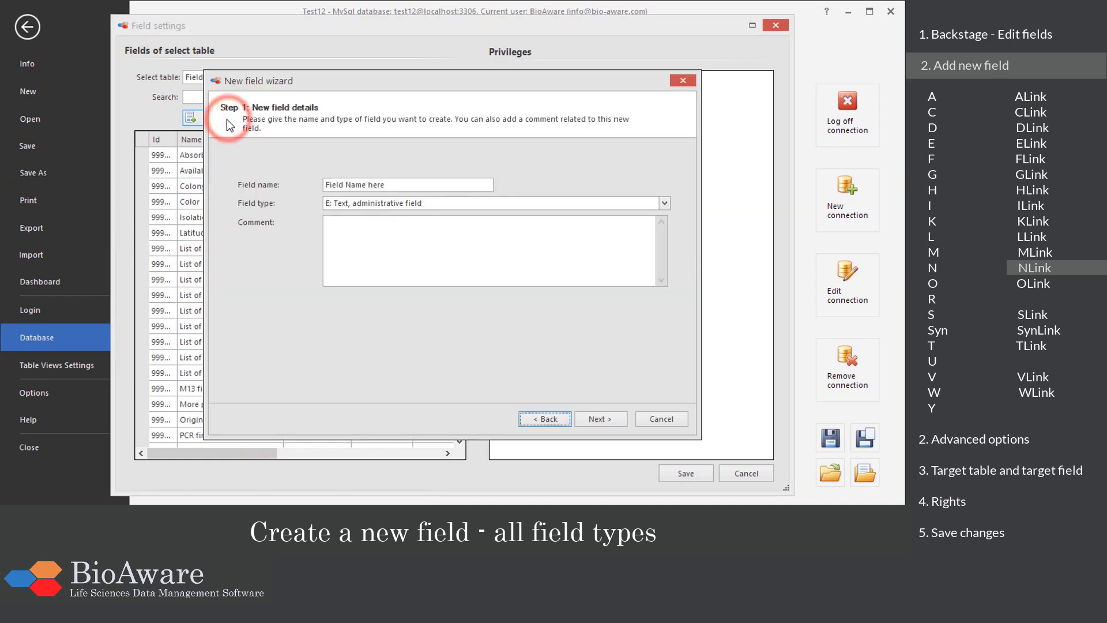
drag(398, 184, 313, 187)
text(ITS)
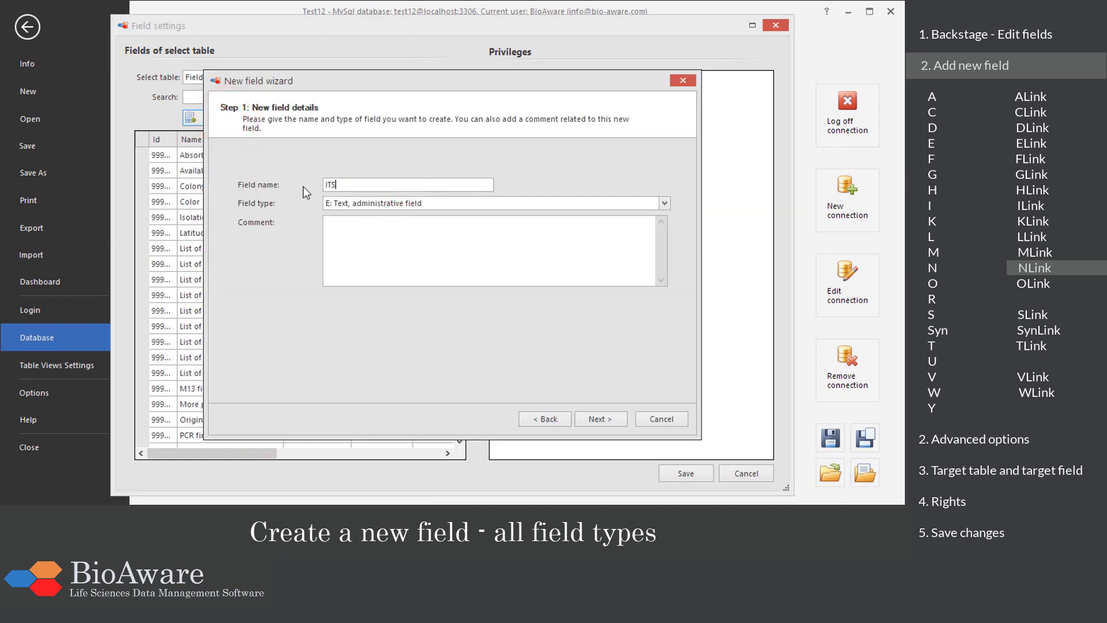
text( sequences)
click(664, 203)
drag(690, 231, 690, 254)
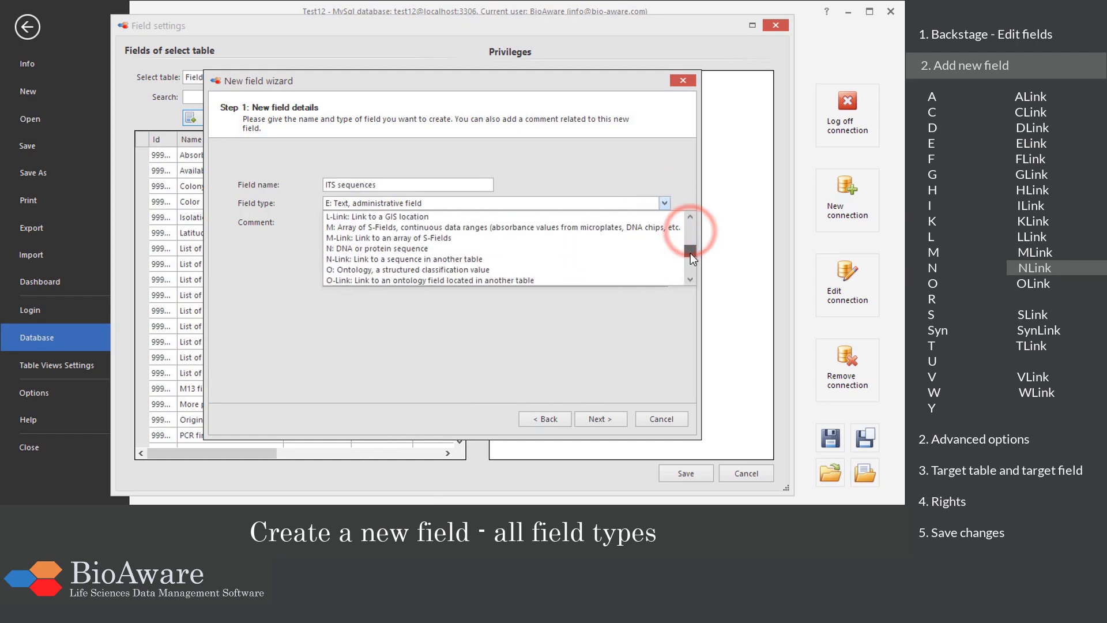
click(609, 259)
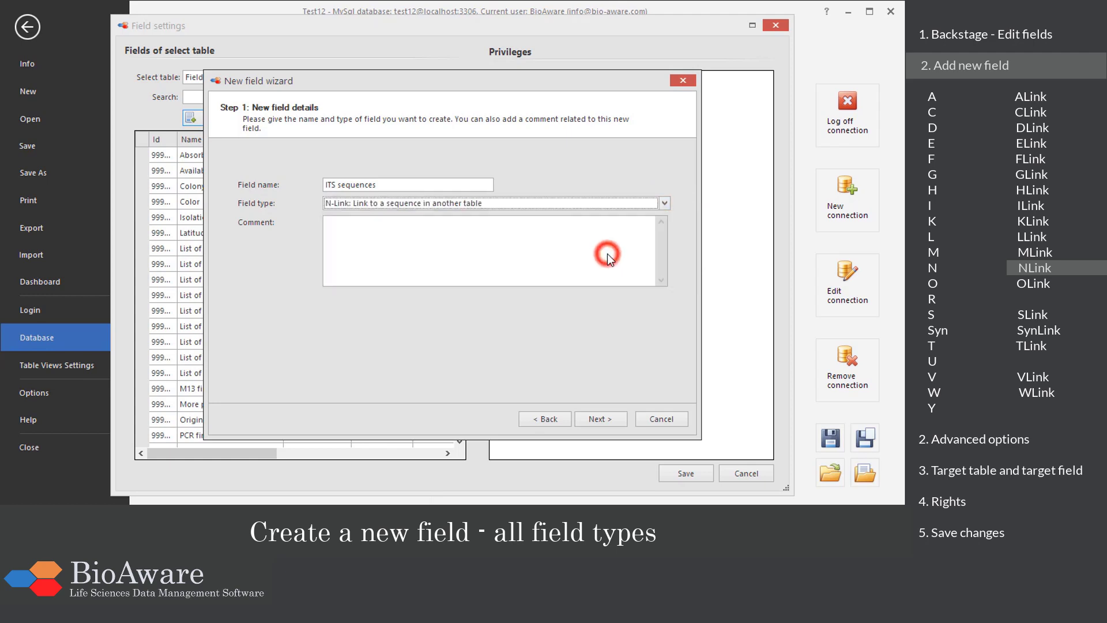
click(601, 421)
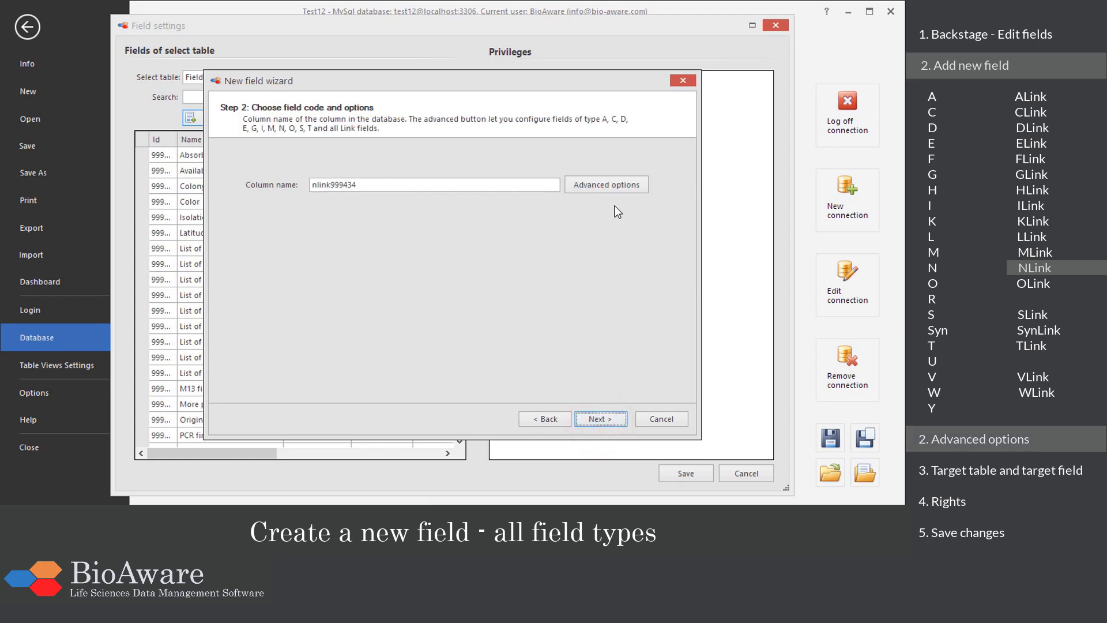
- Accept the N-Link field's advanced options with the maximum link number left empty and proceed to the target field selection
click(610, 189)
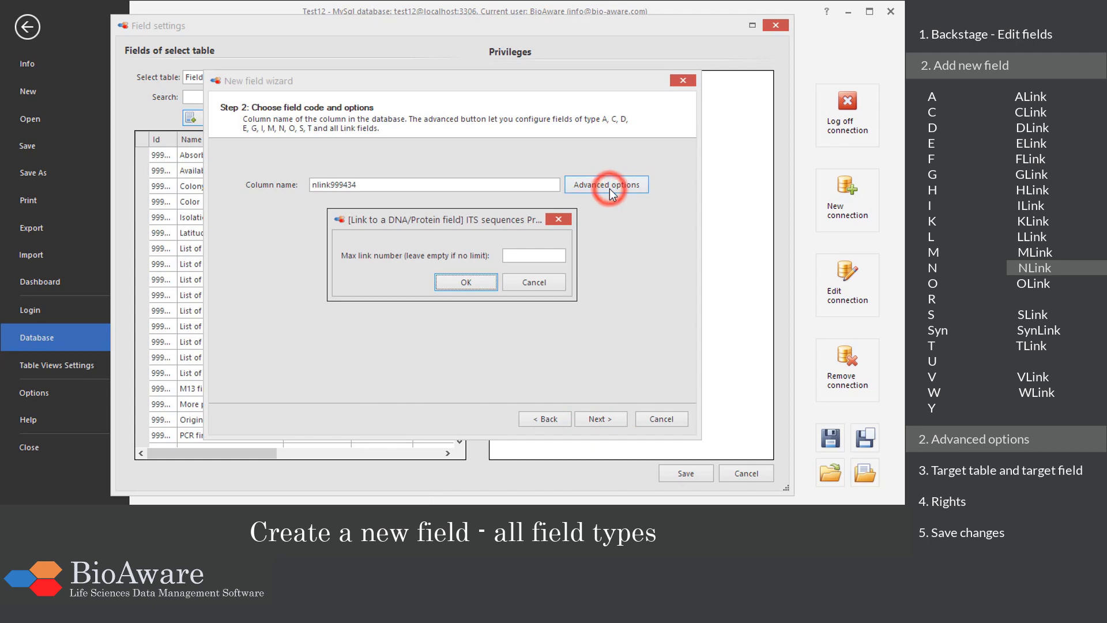
click(481, 282)
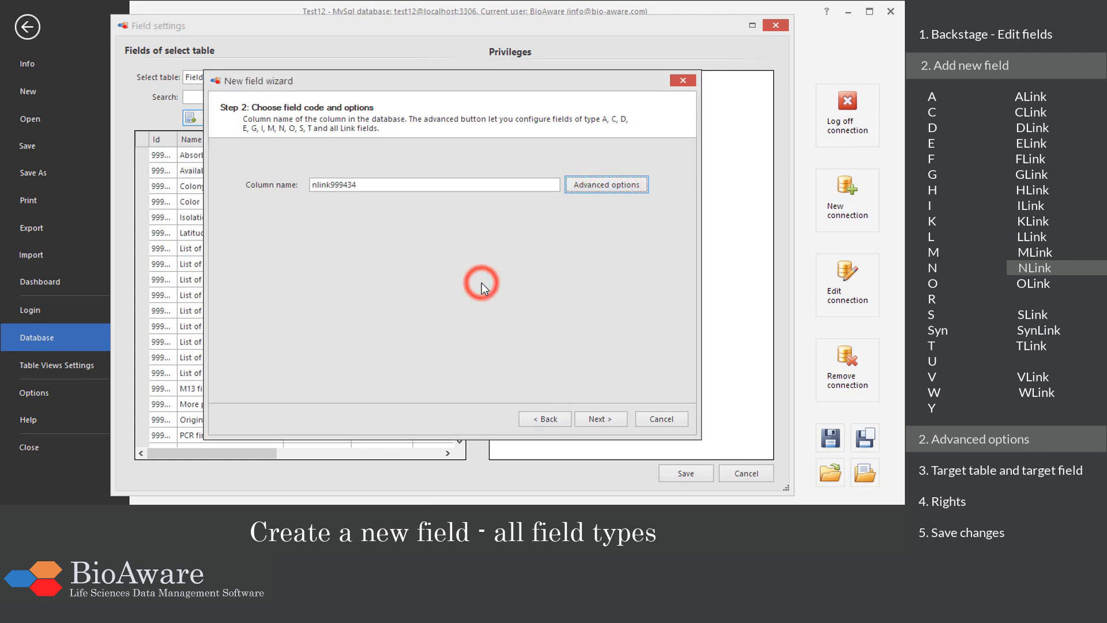
click(579, 420)
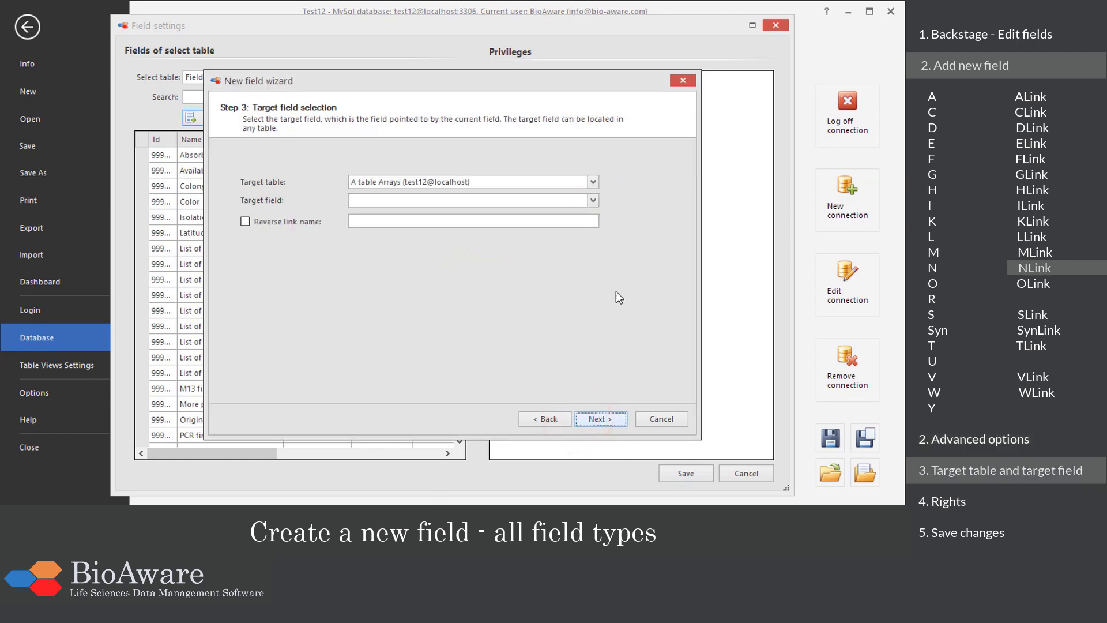
- Set the link's target table to Sequences and its target field to Sequence
click(593, 182)
key(s)
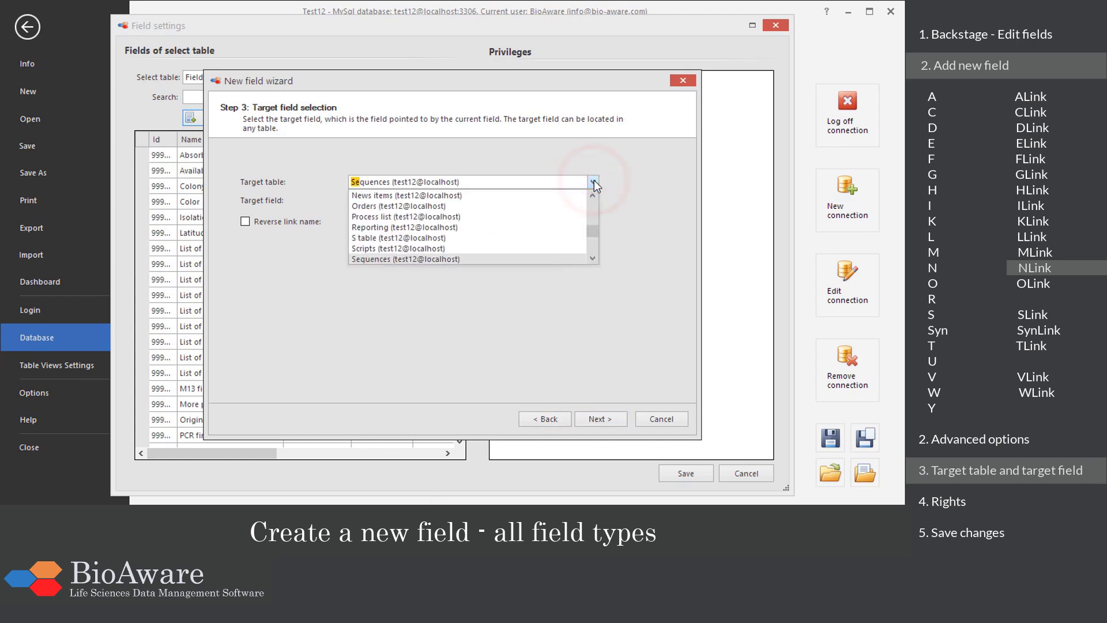
click(537, 259)
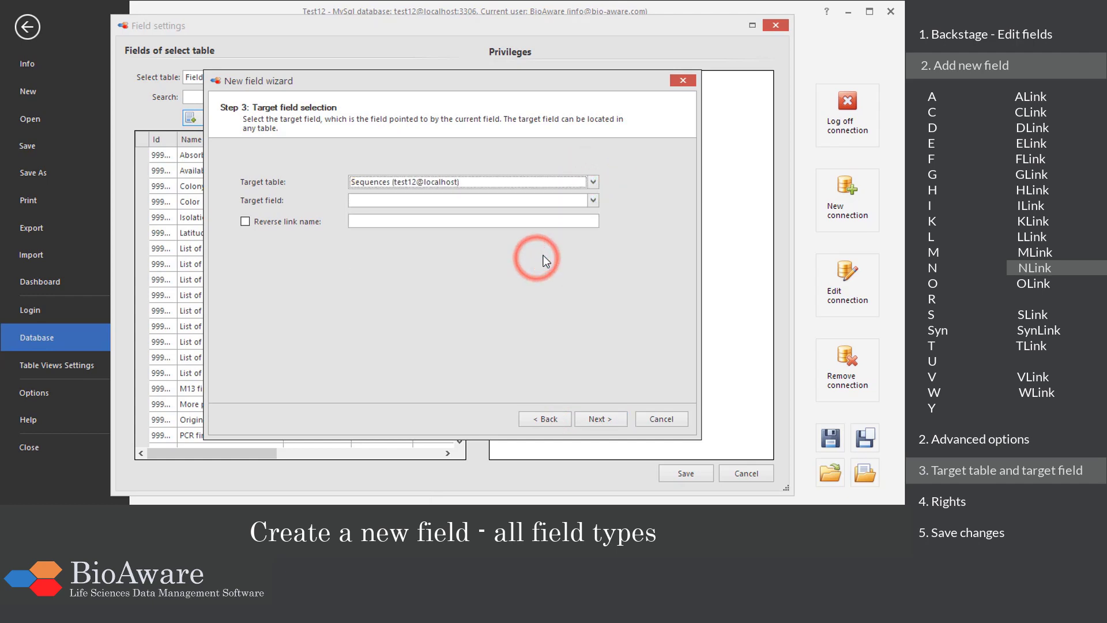
click(593, 200)
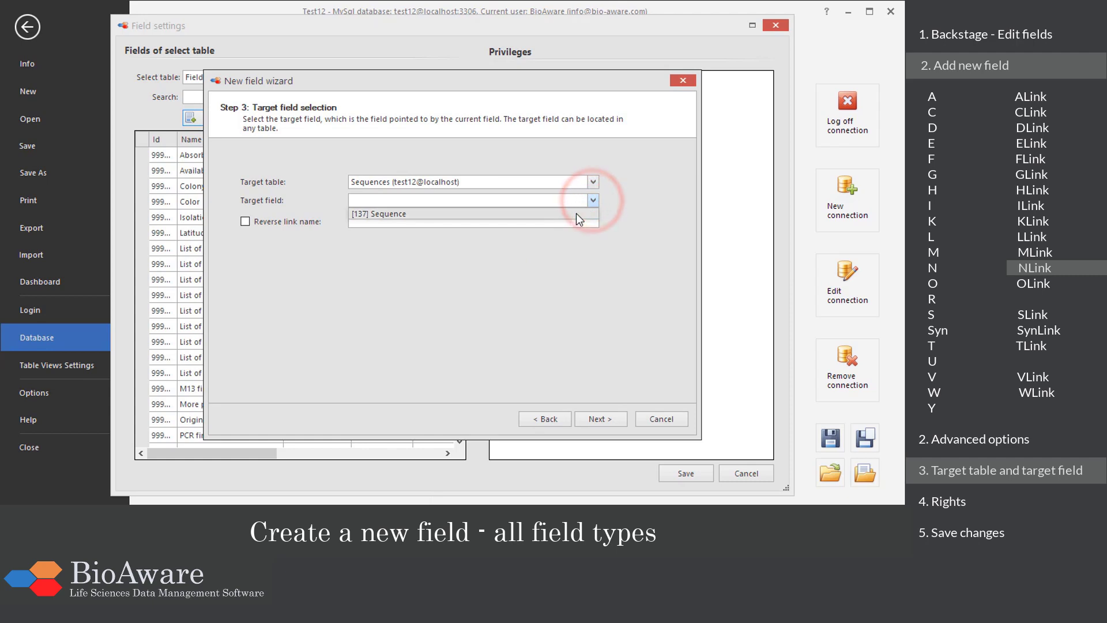
click(577, 214)
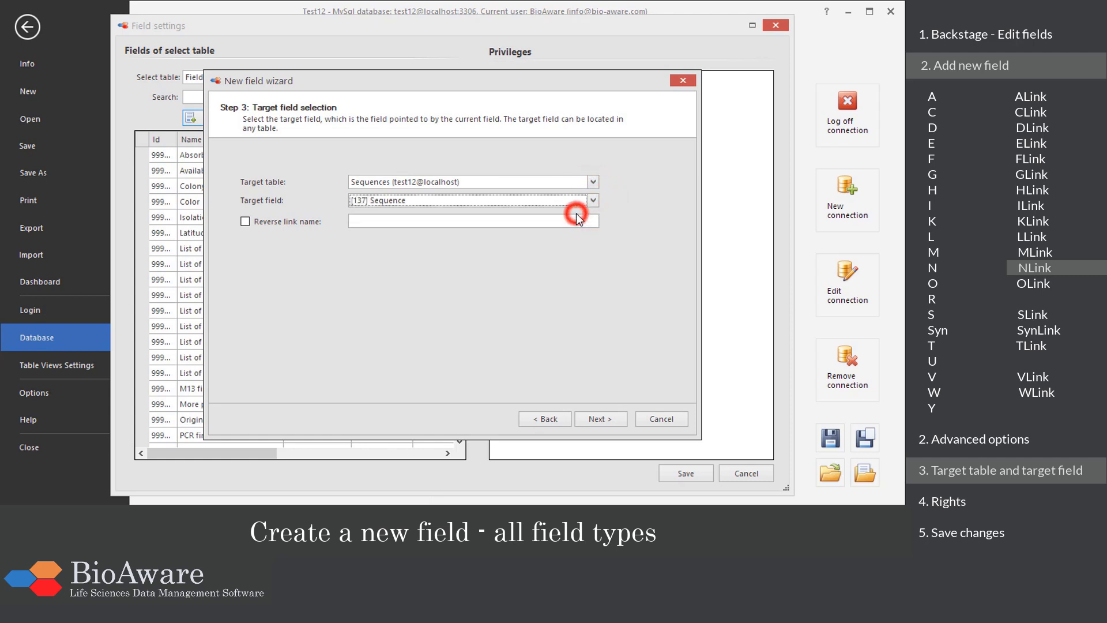
- Keep all groups' read and write rights and finish creating the N-Link field
click(599, 417)
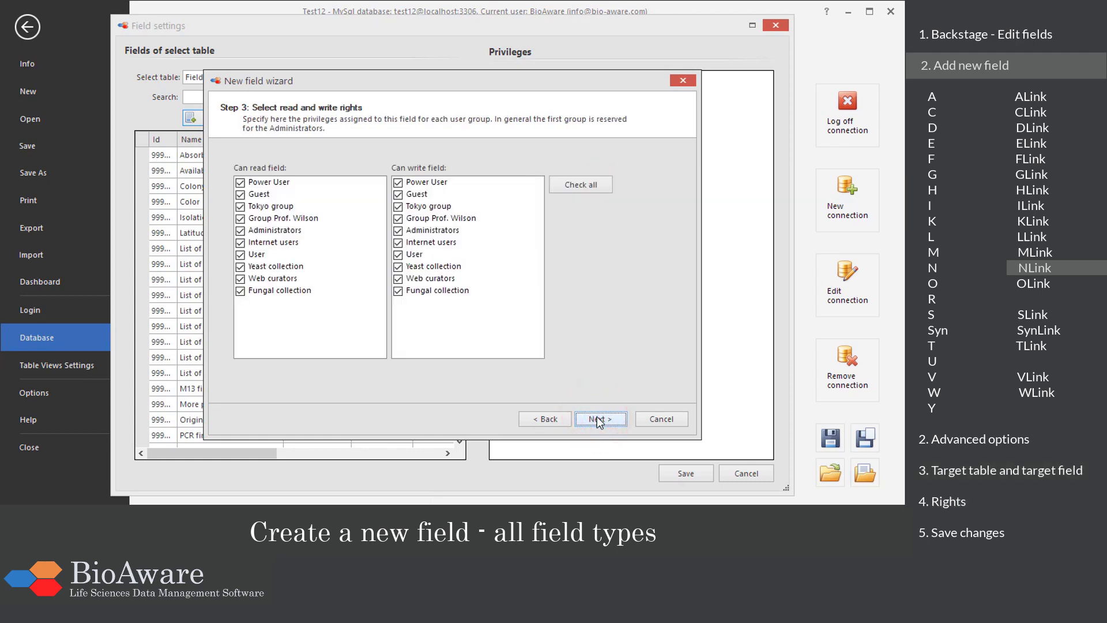
click(598, 420)
click(597, 418)
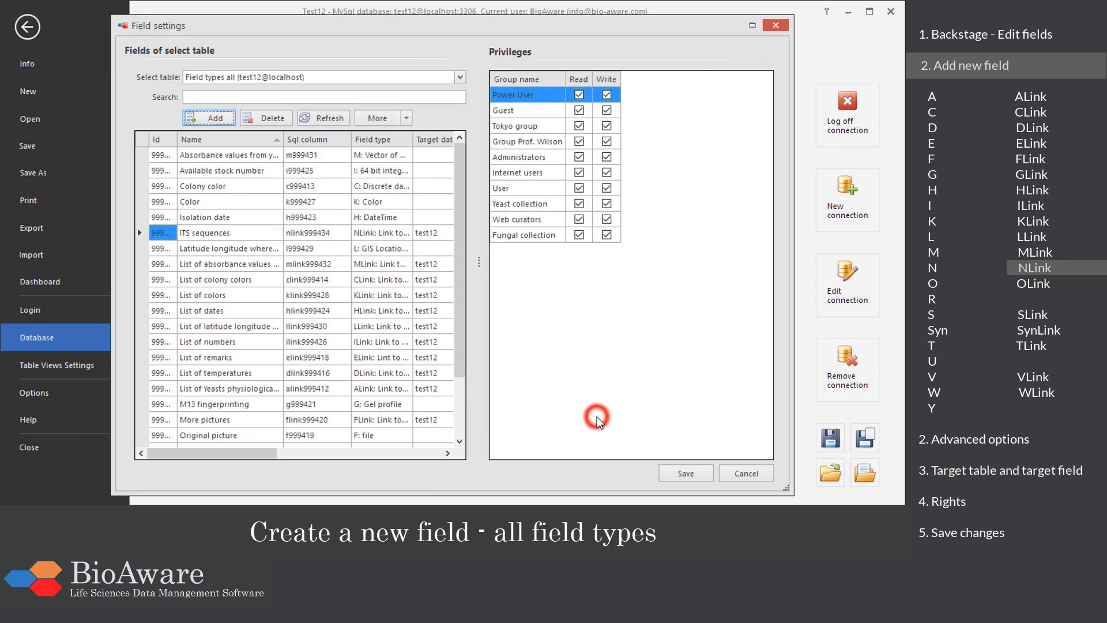
click(246, 427)
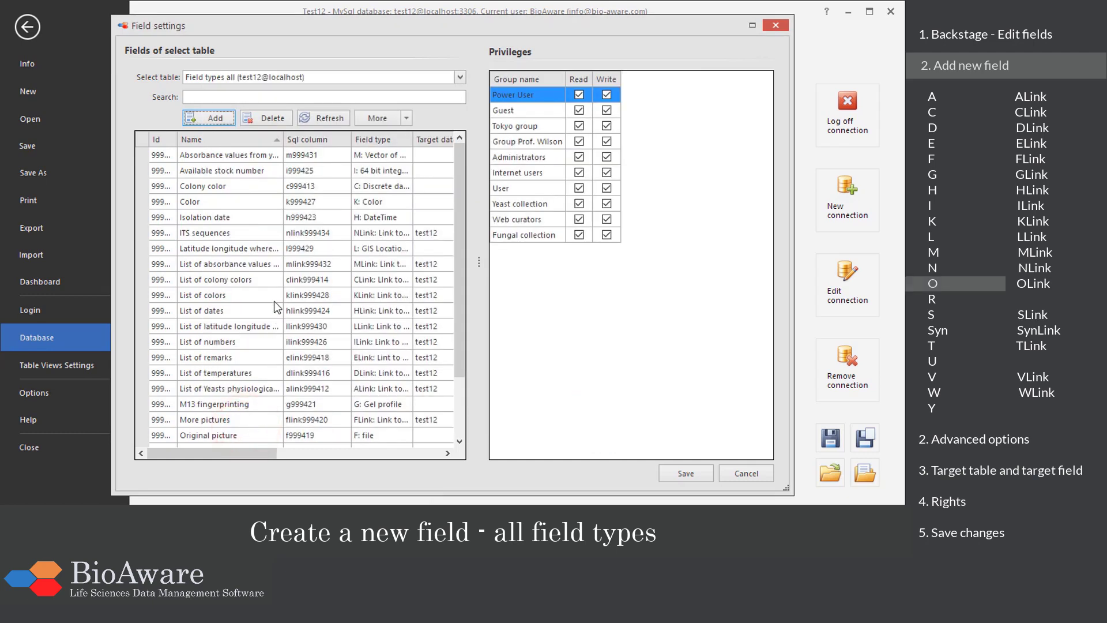
- Add a new field named "Ontology" with type O: Ontology, a structured classification value and proceed to its code and options
click(215, 118)
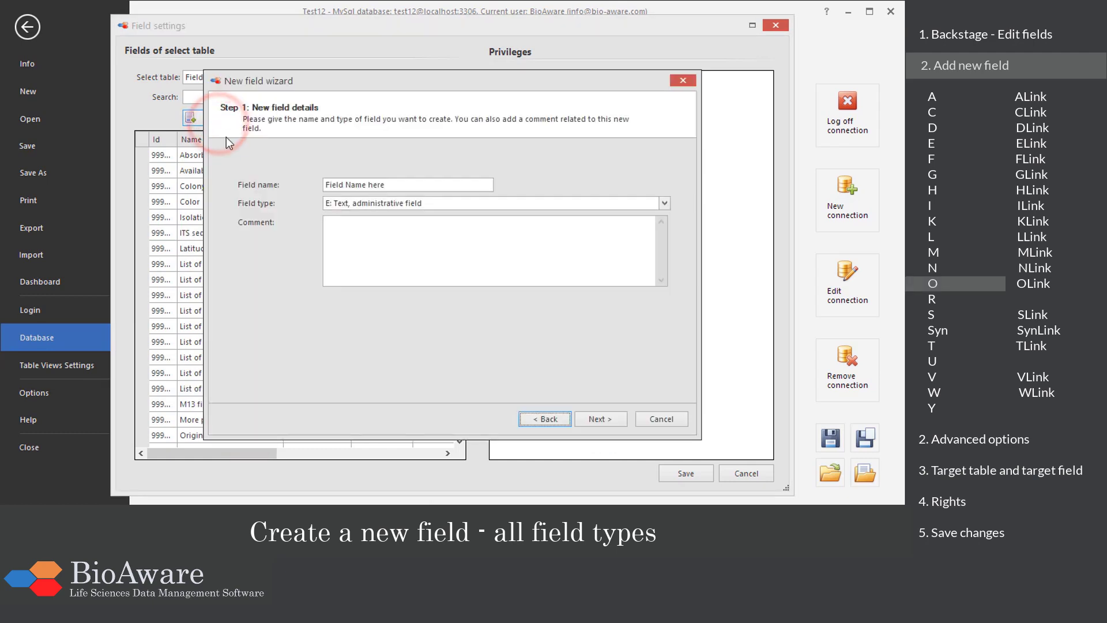
triple_click(387, 185)
text(Ont)
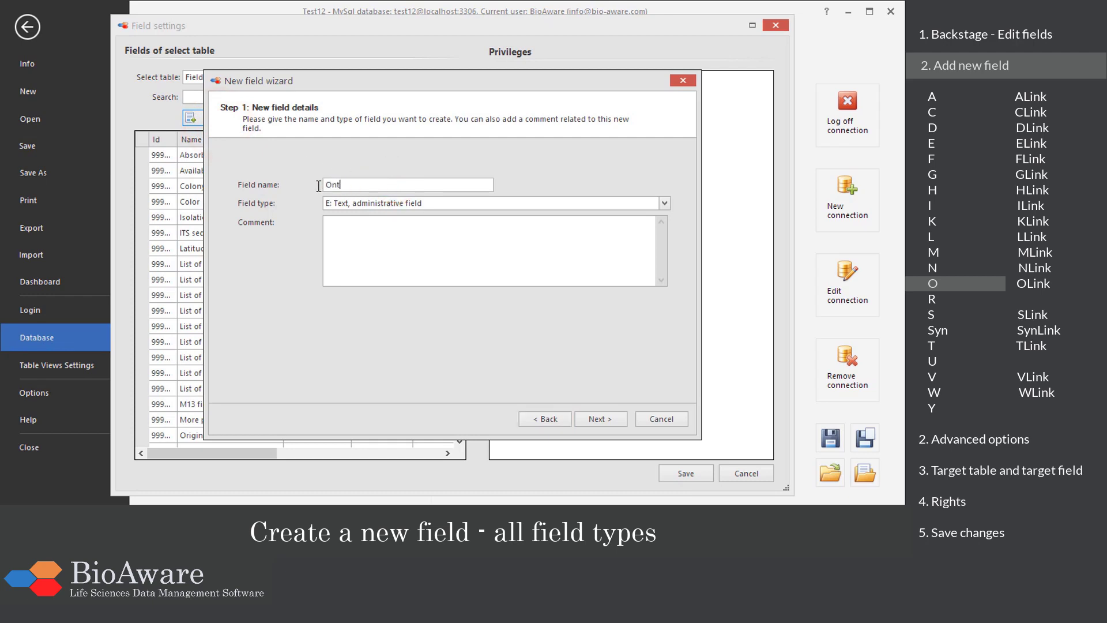
text(ology)
click(664, 202)
click(691, 229)
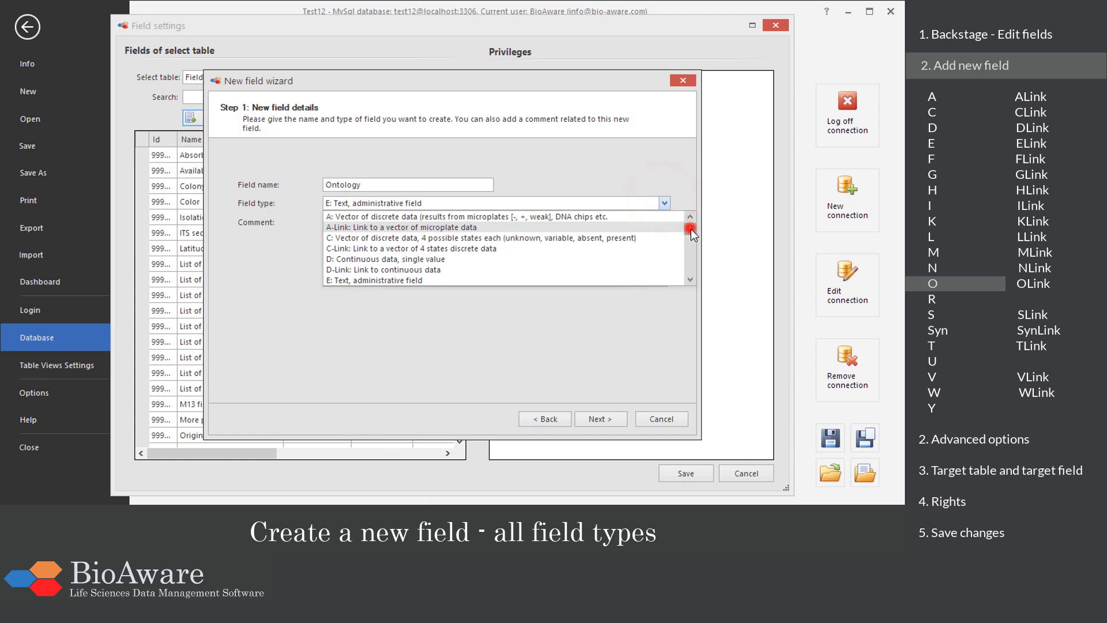
drag(691, 229, 691, 249)
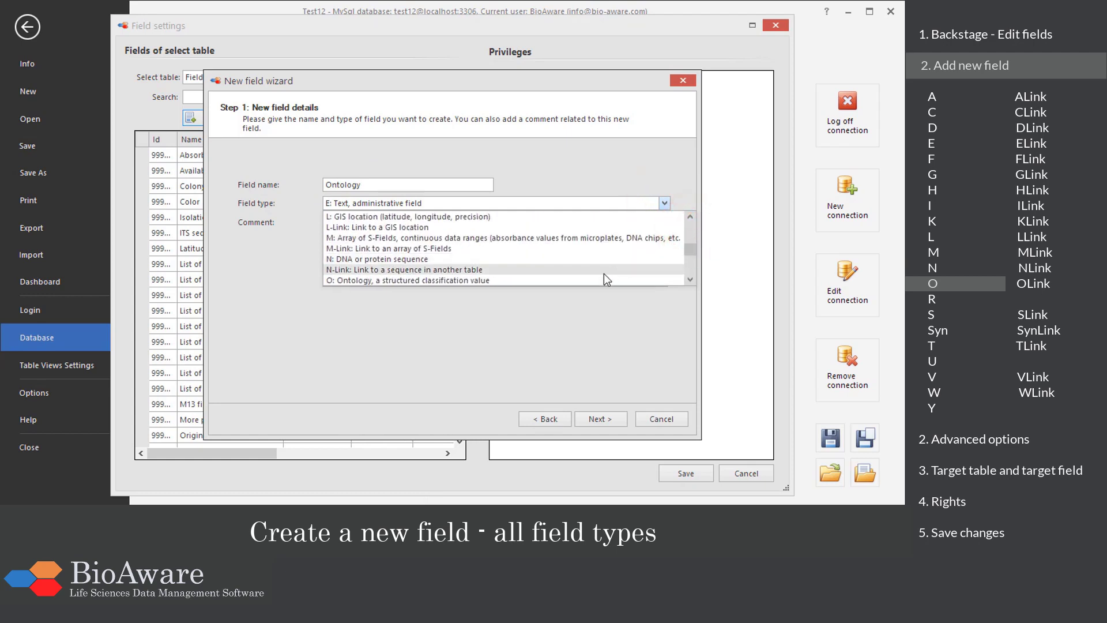
click(602, 279)
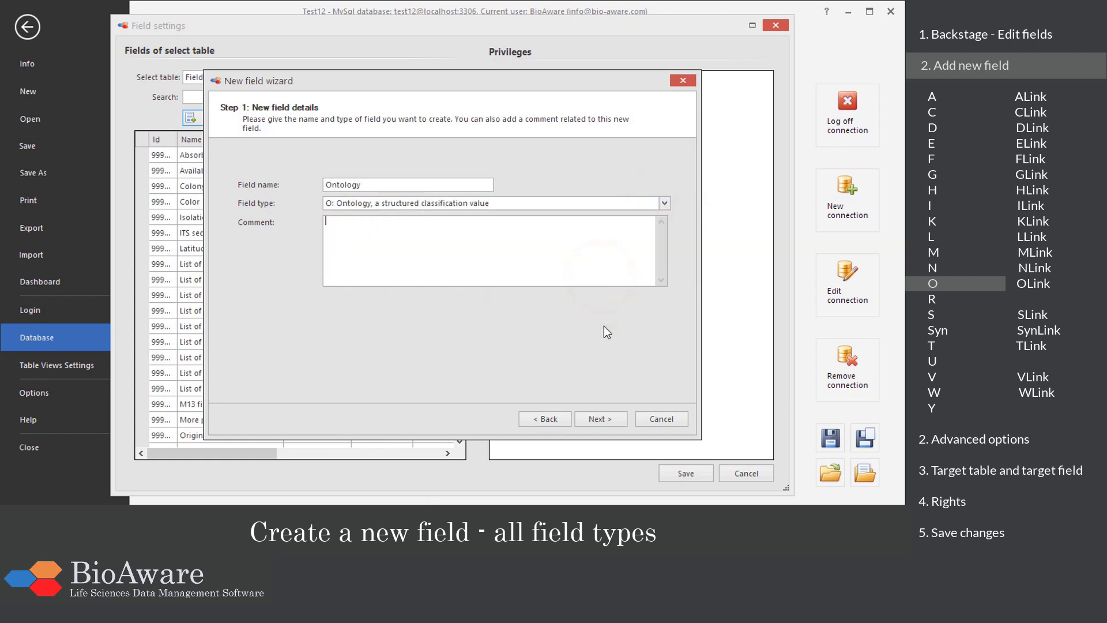
click(597, 420)
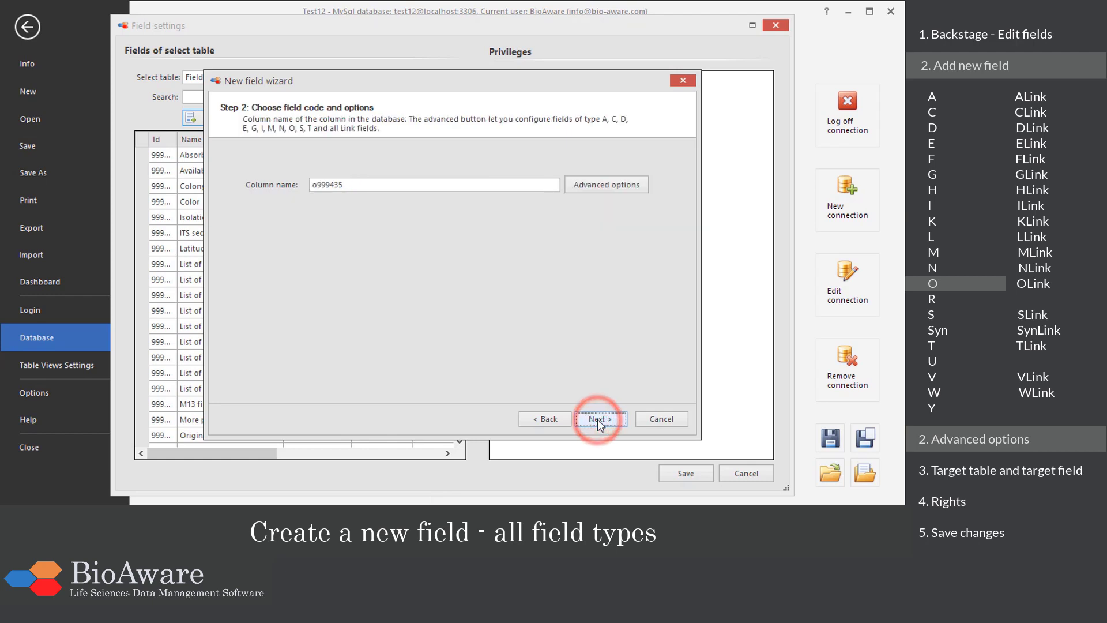
- Accept the Ontology field's advanced properties with the displayed levels value at 3 and its display limit left disabled
click(570, 185)
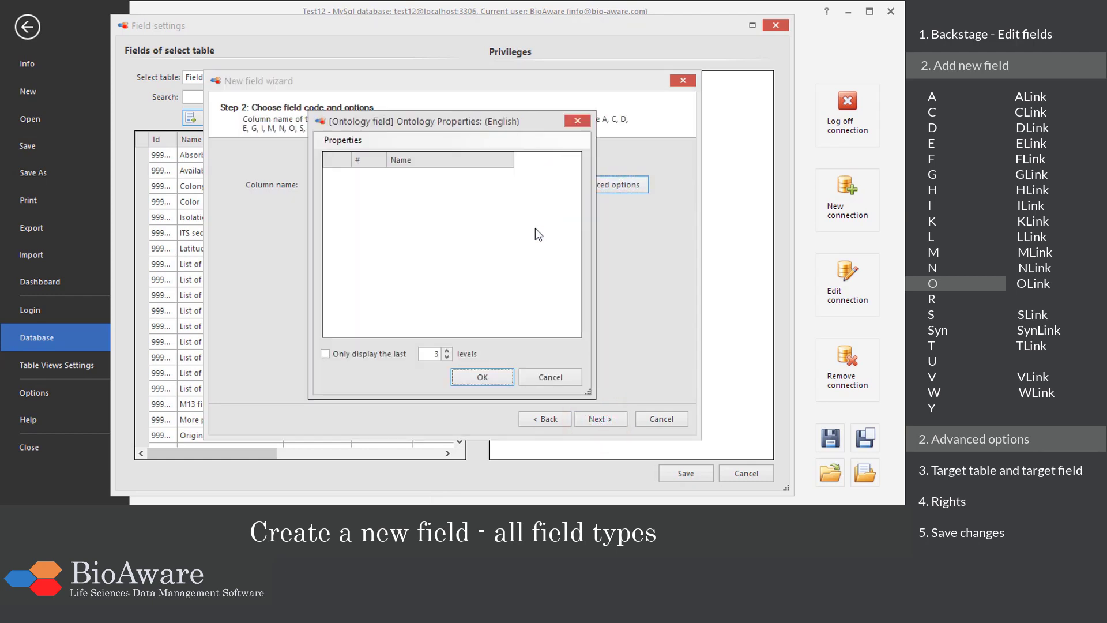
click(447, 357)
click(448, 350)
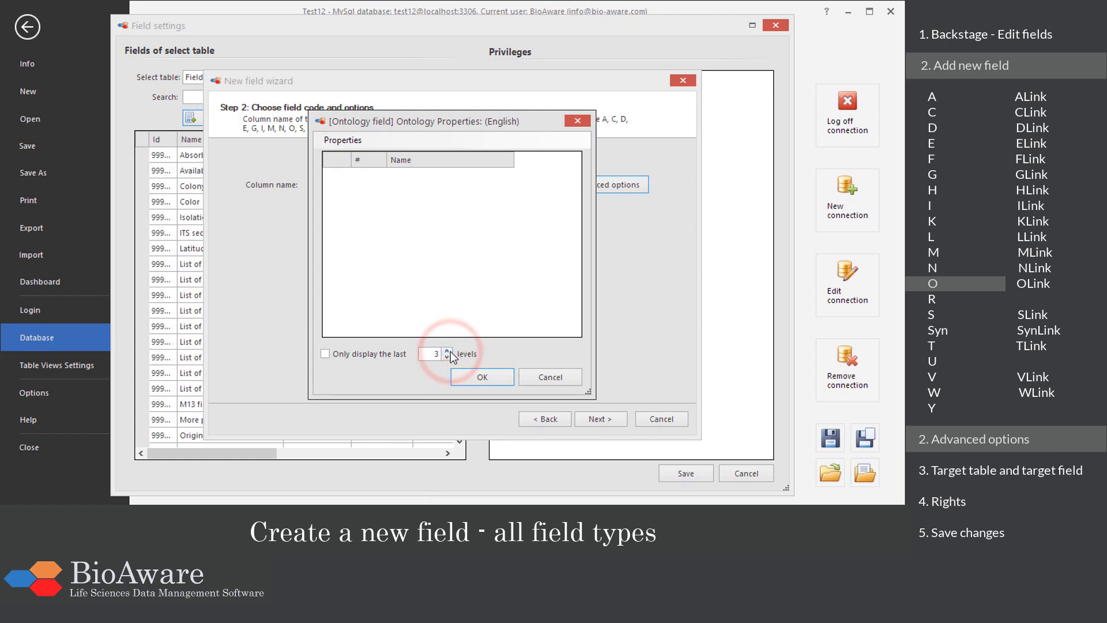
click(482, 377)
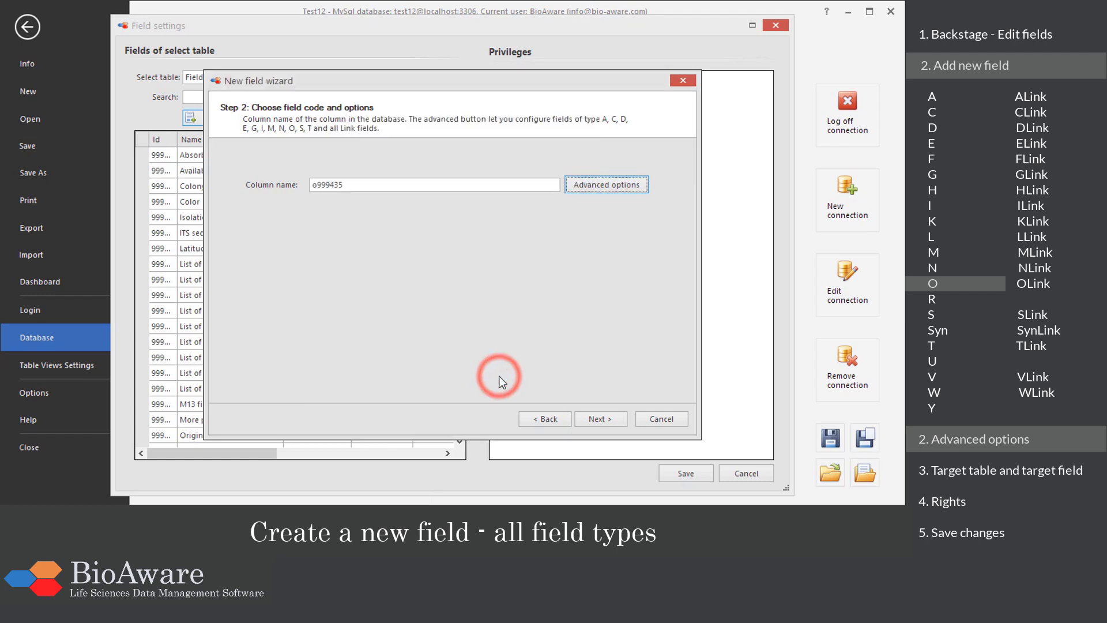
- Keep all groups' read and write rights and finish creating the Ontology field
click(579, 419)
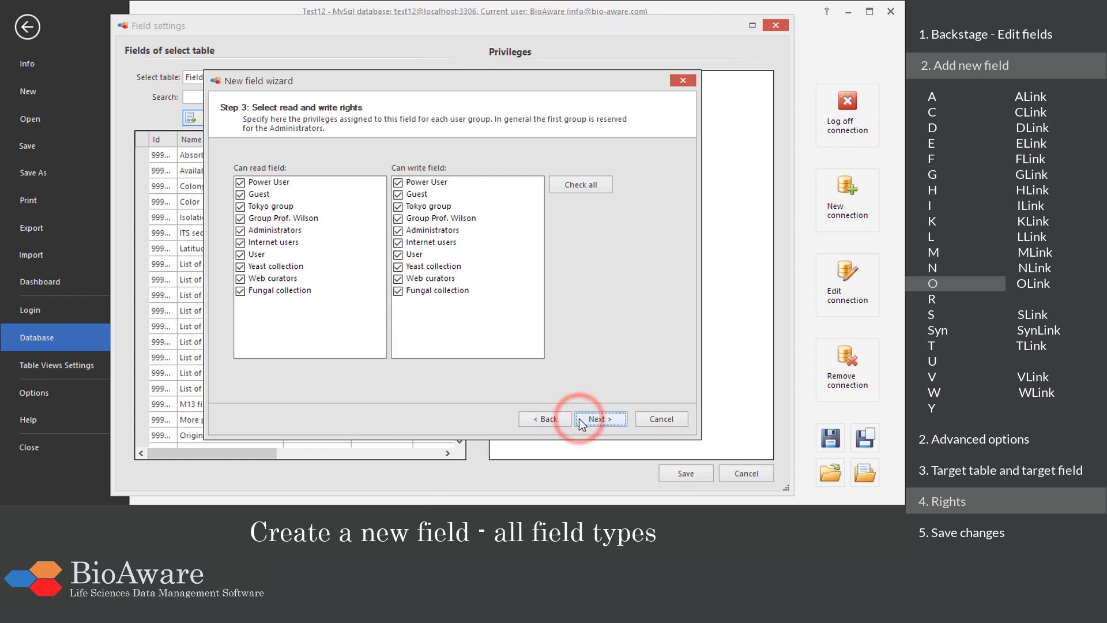
click(579, 418)
click(579, 418)
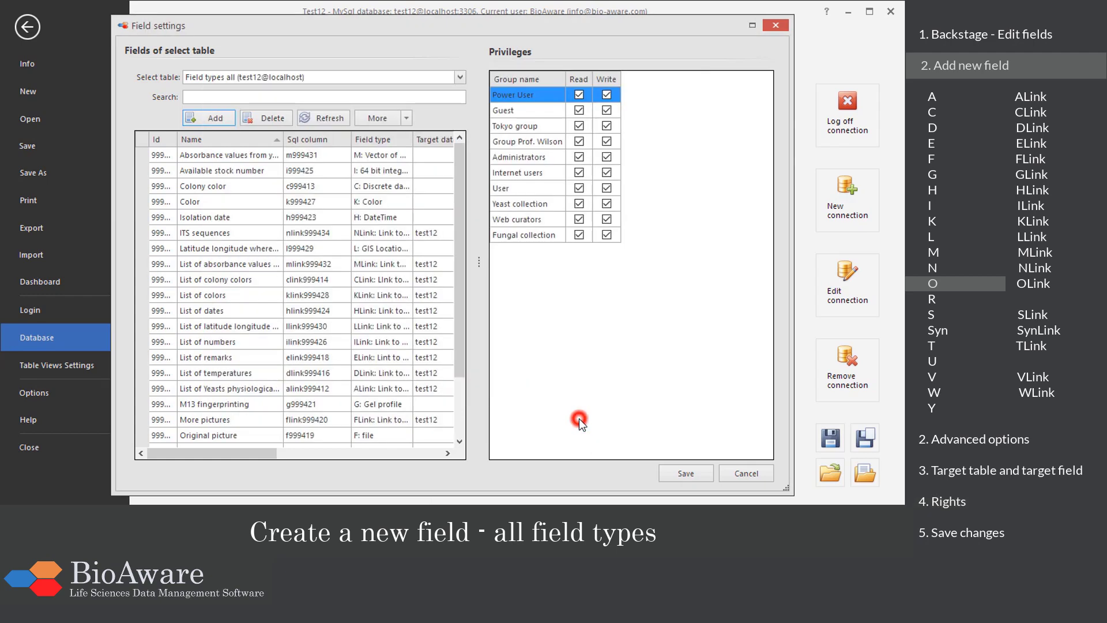
- Add a new field named "Link to ontologies" with type O-Link: Link to an ontology field located in another table and proceed to its options
click(212, 118)
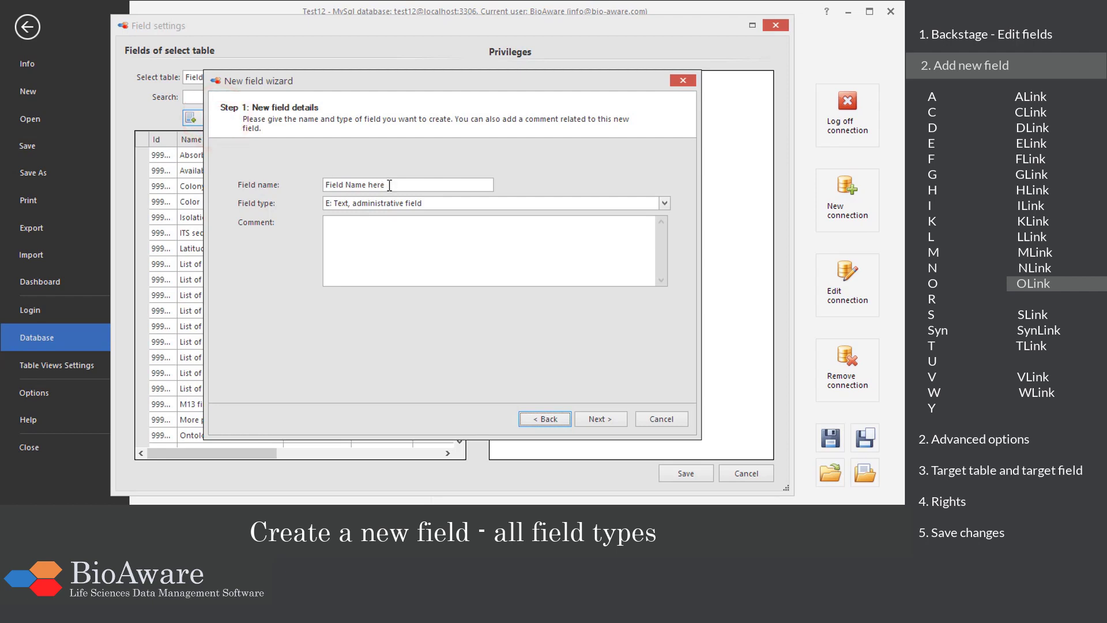
click(383, 184)
text(Link to ontologies)
click(666, 204)
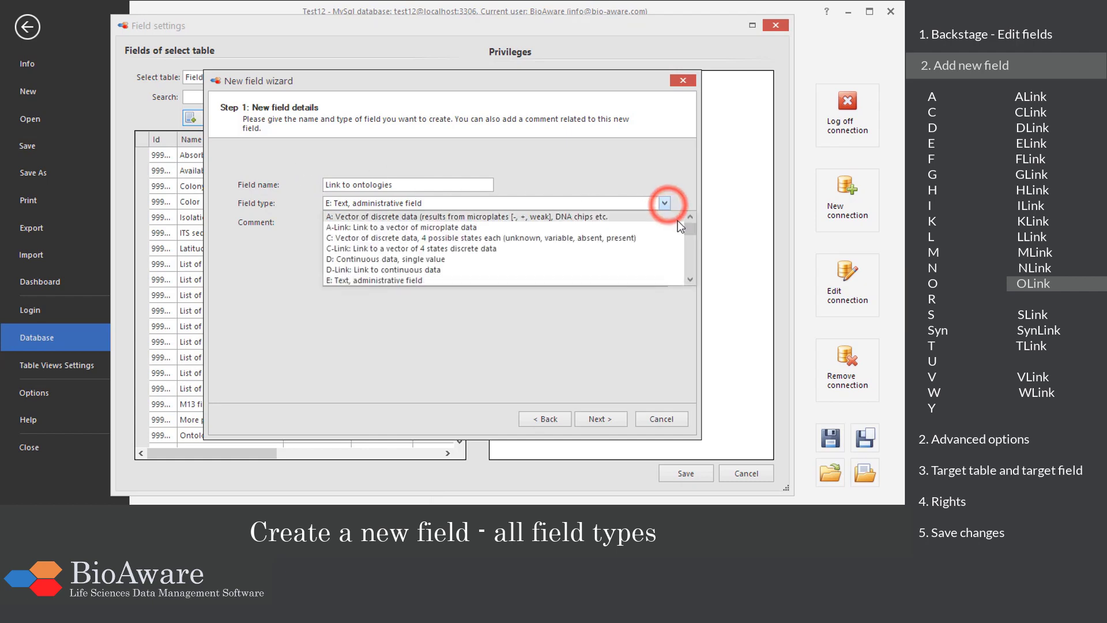
drag(691, 225, 688, 251)
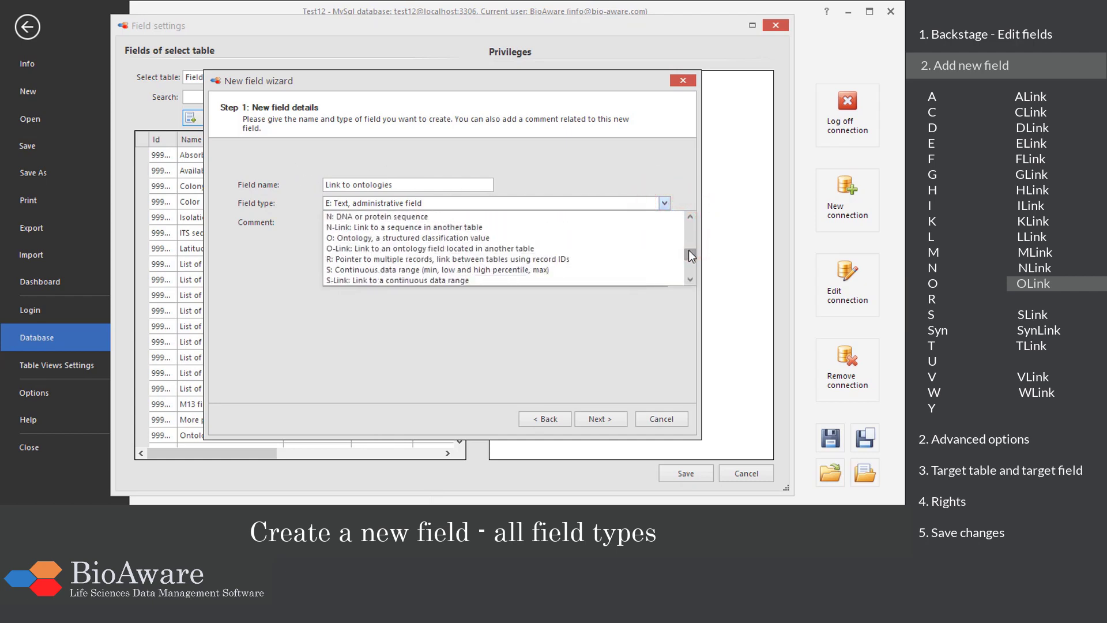
click(645, 251)
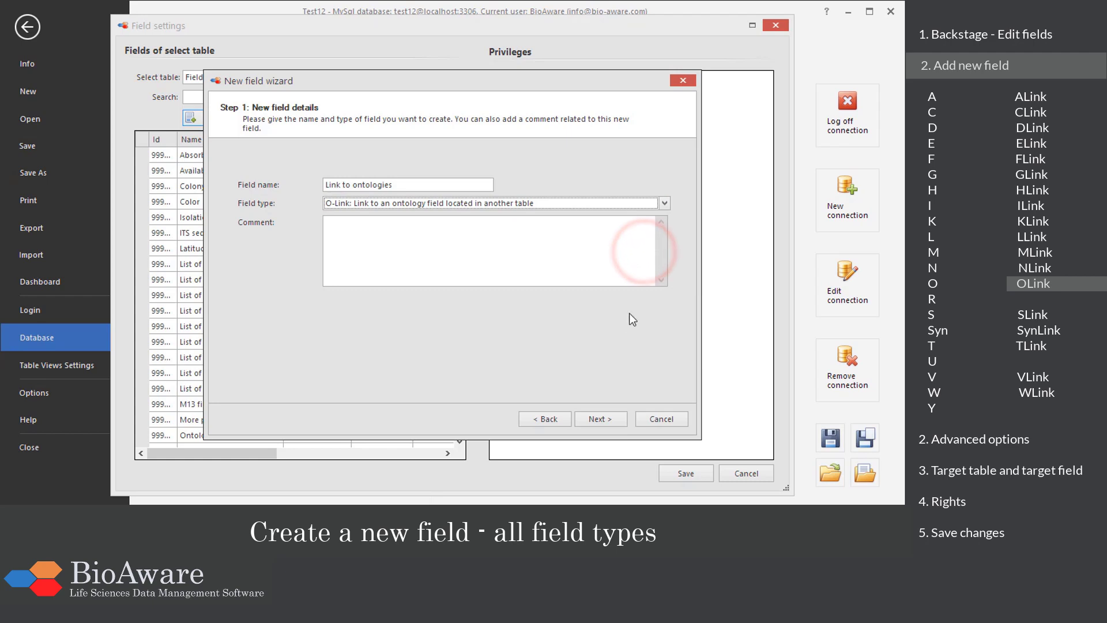
click(593, 418)
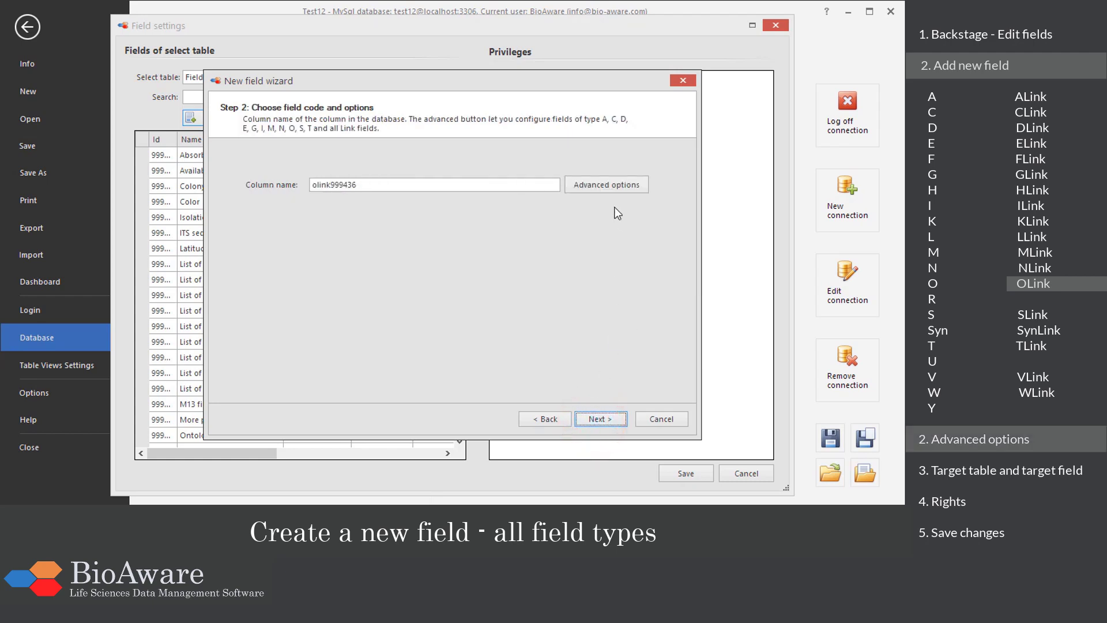
- Leave the ontology link's maximum link number empty and point it to the Locality ontology field in the Locality table
click(610, 186)
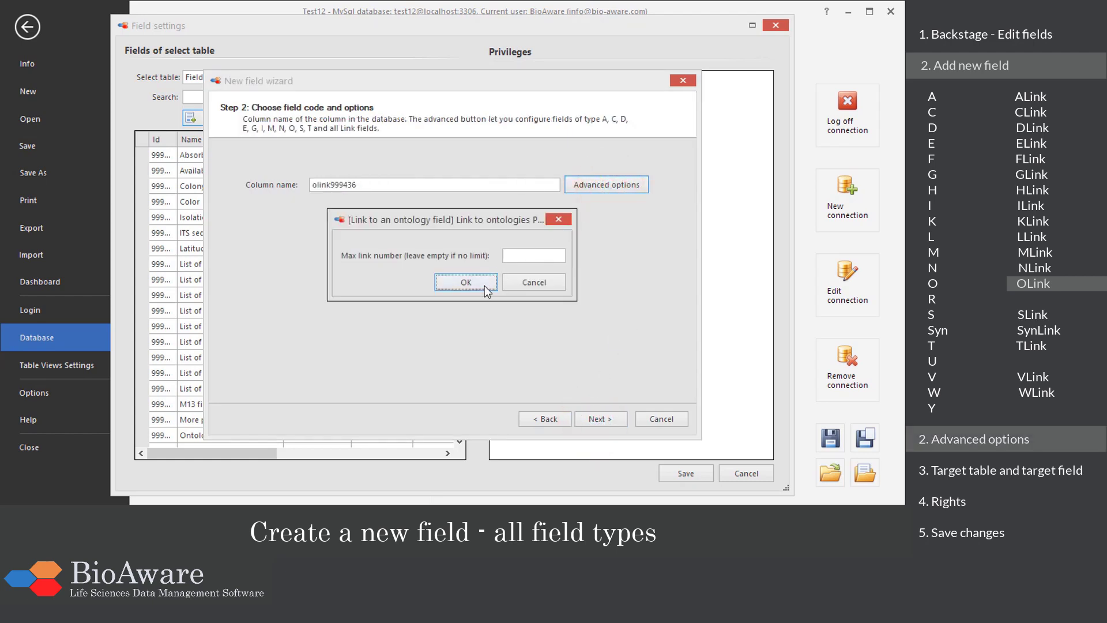
click(468, 282)
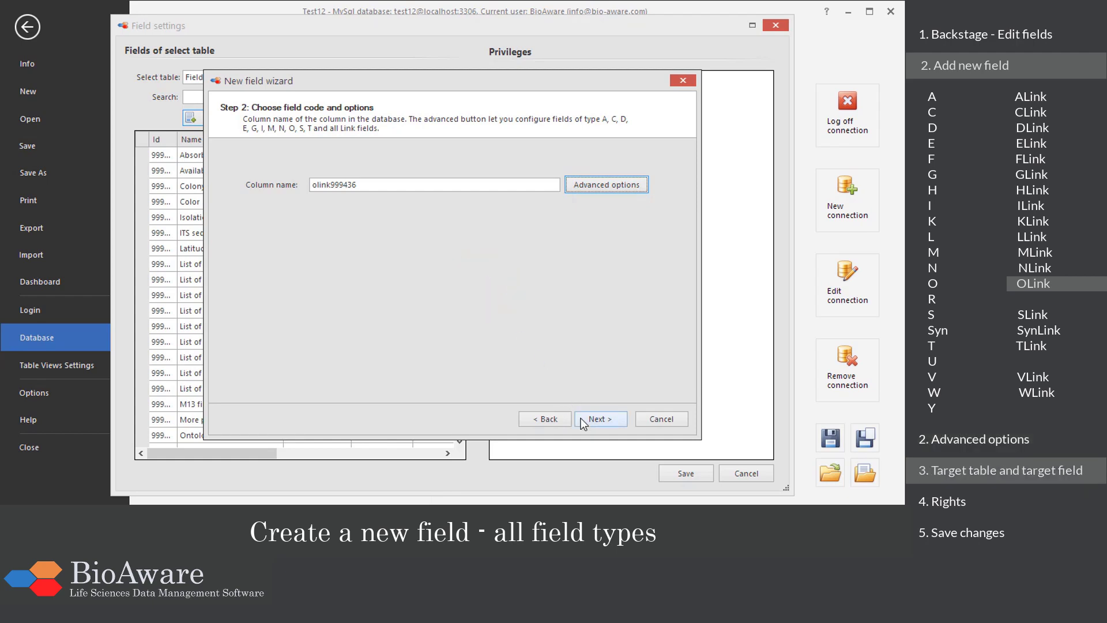
click(597, 418)
click(593, 182)
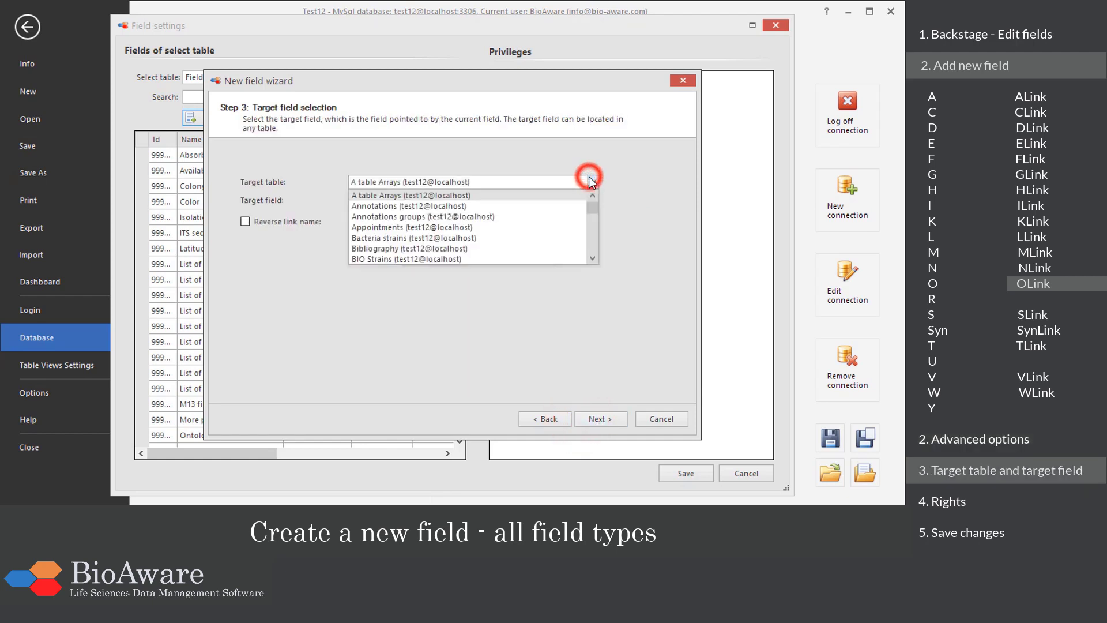
text(Locali)
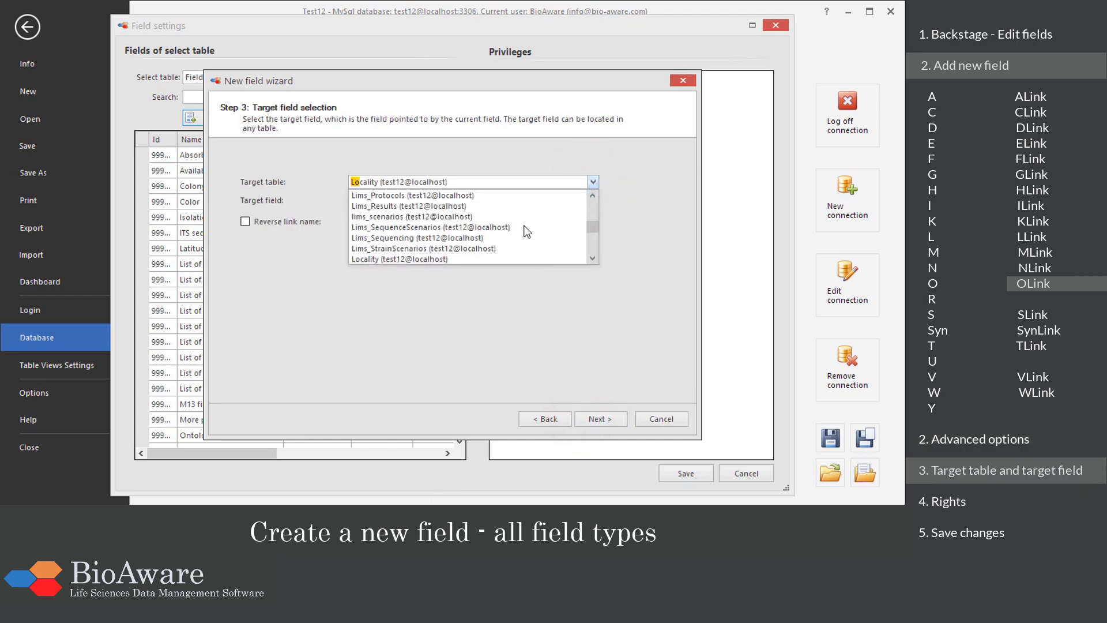
click(506, 258)
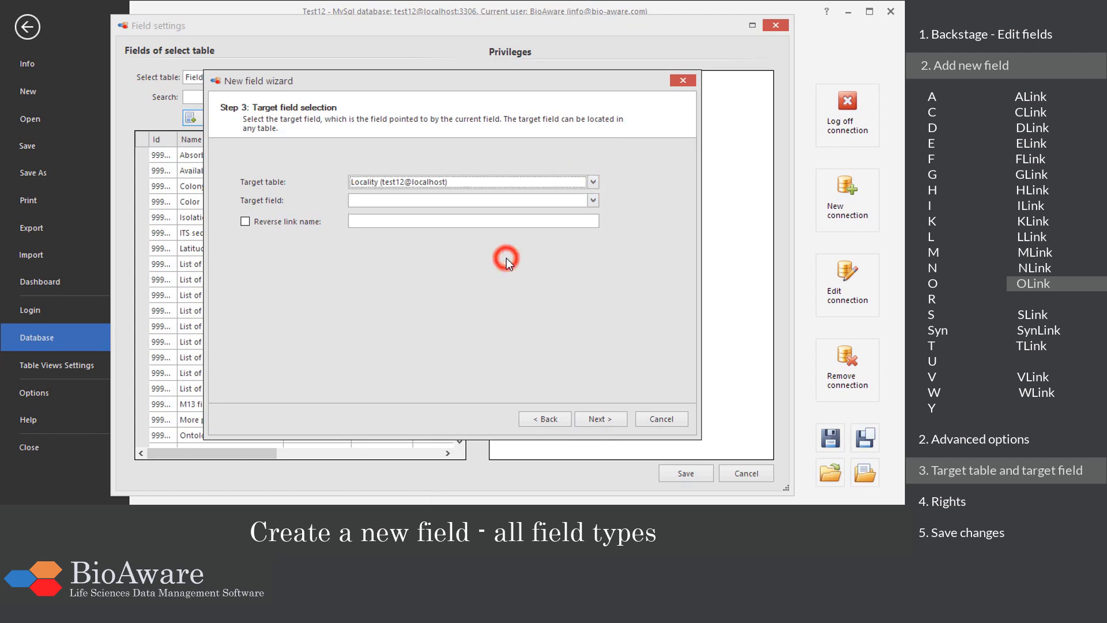
click(592, 200)
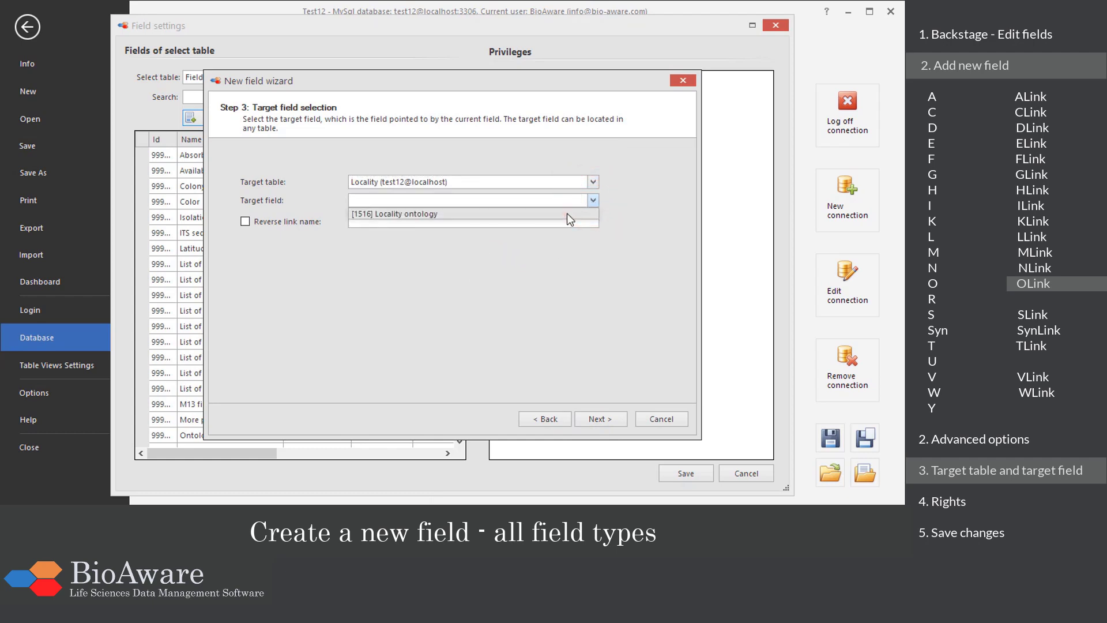
click(566, 214)
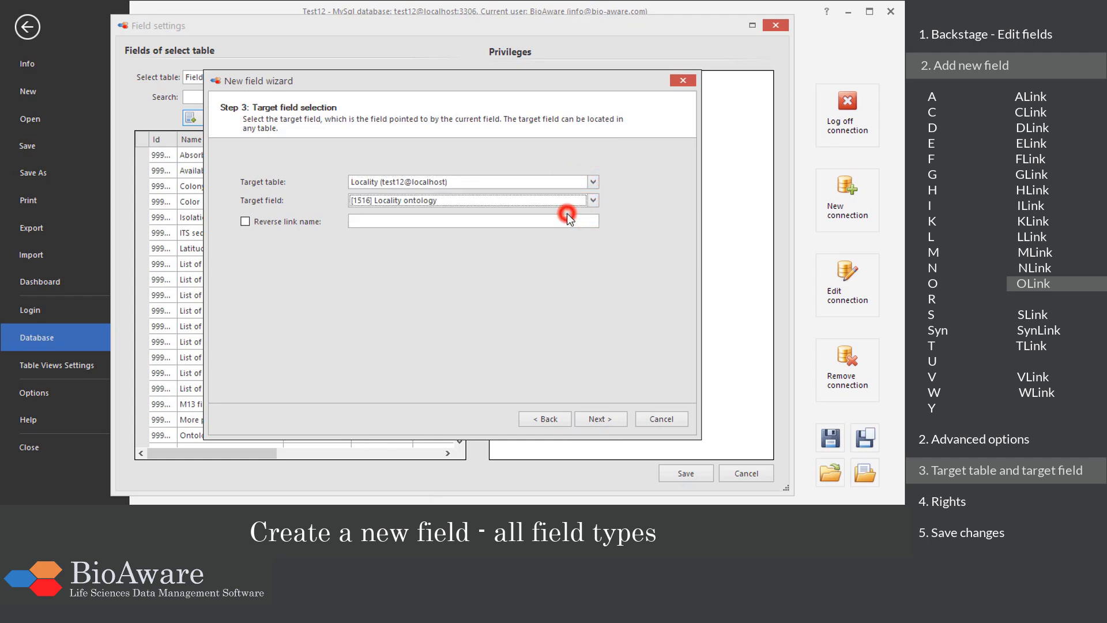
- Keep all groups' read and write rights and finish creating the Link to ontologies field
click(601, 417)
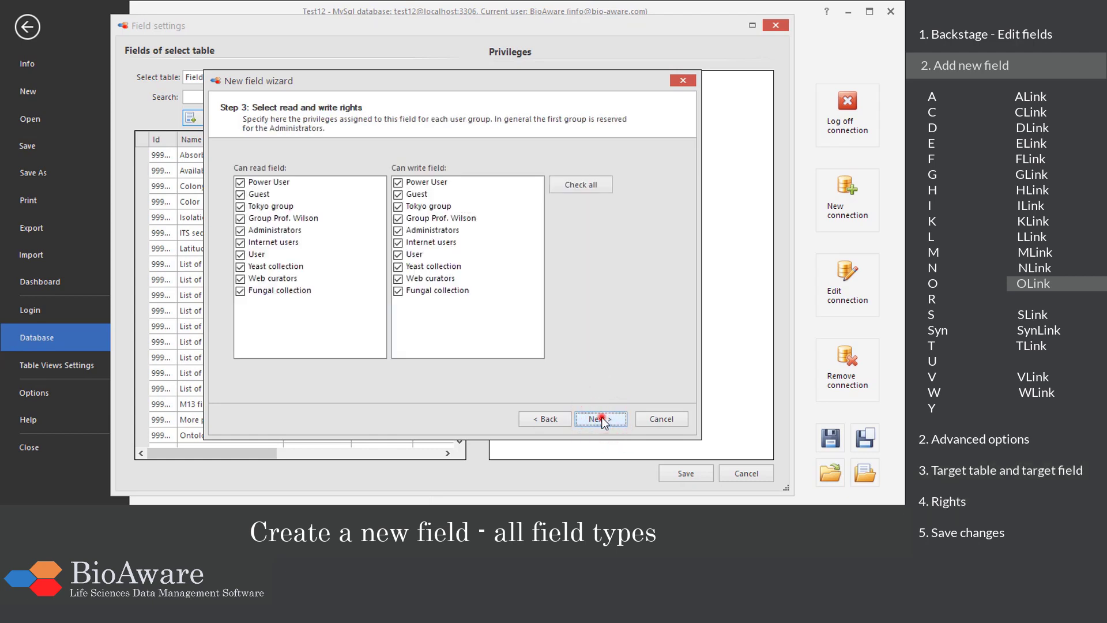
click(601, 417)
click(601, 419)
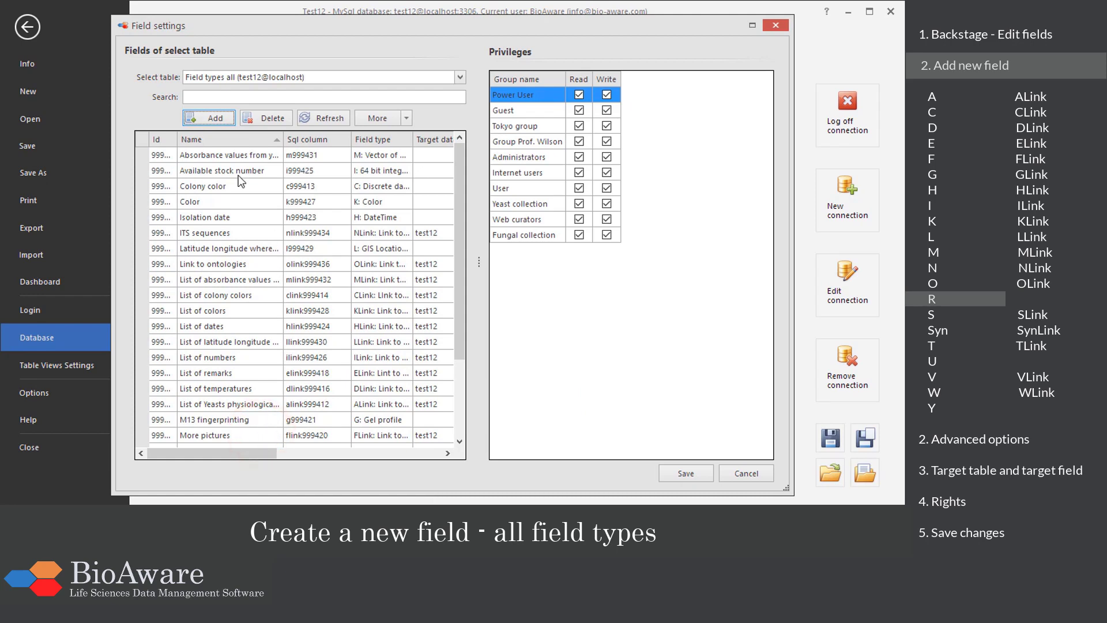
- Add a new field named "Country" with type R: Pointer to multiple records, link between tables using record IDs and proceed to its options
click(215, 119)
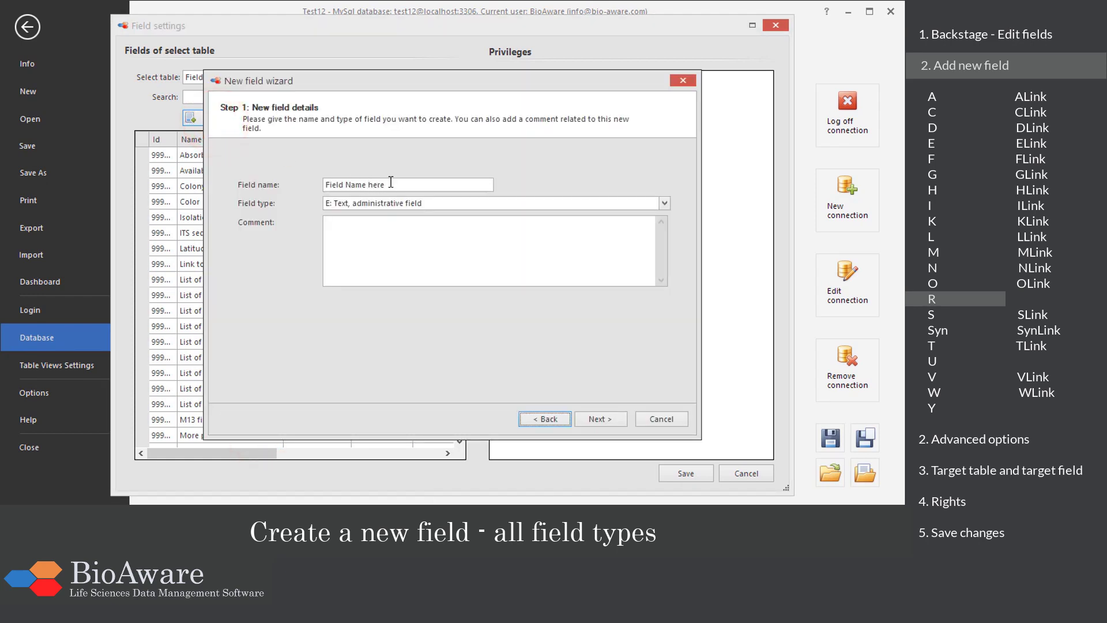
click(389, 184)
triple_click(389, 184)
text(Country)
click(664, 204)
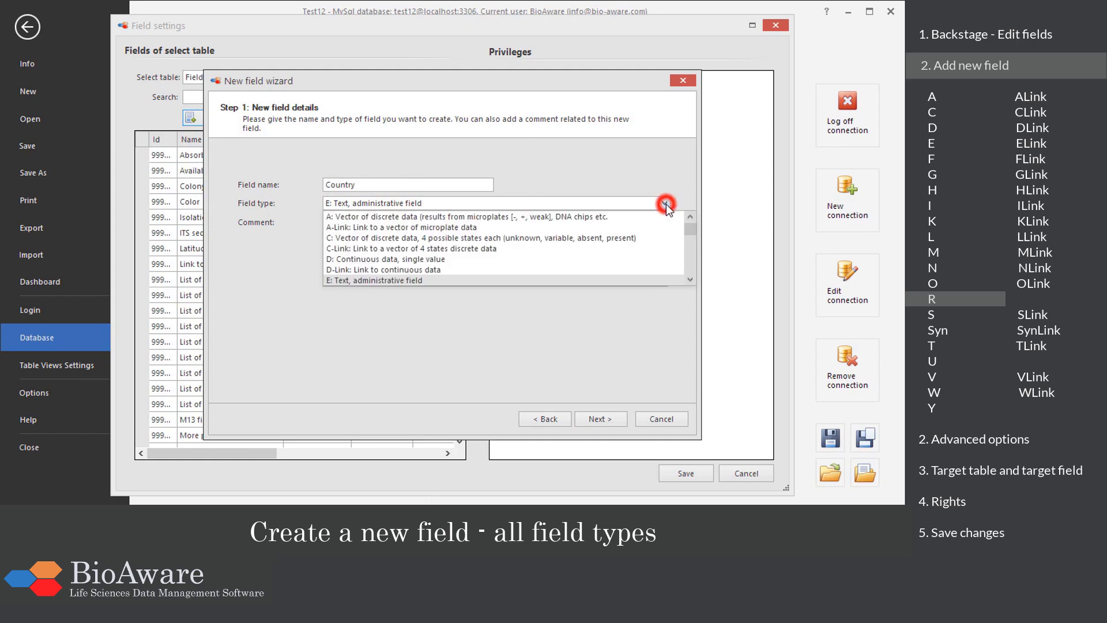
drag(689, 226, 689, 256)
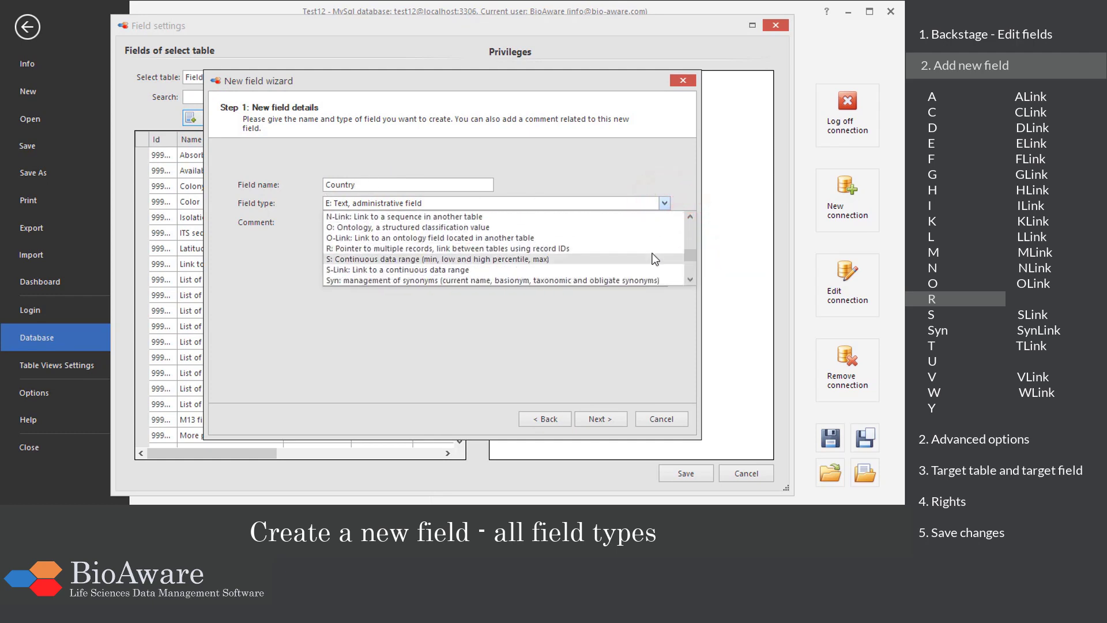
click(548, 246)
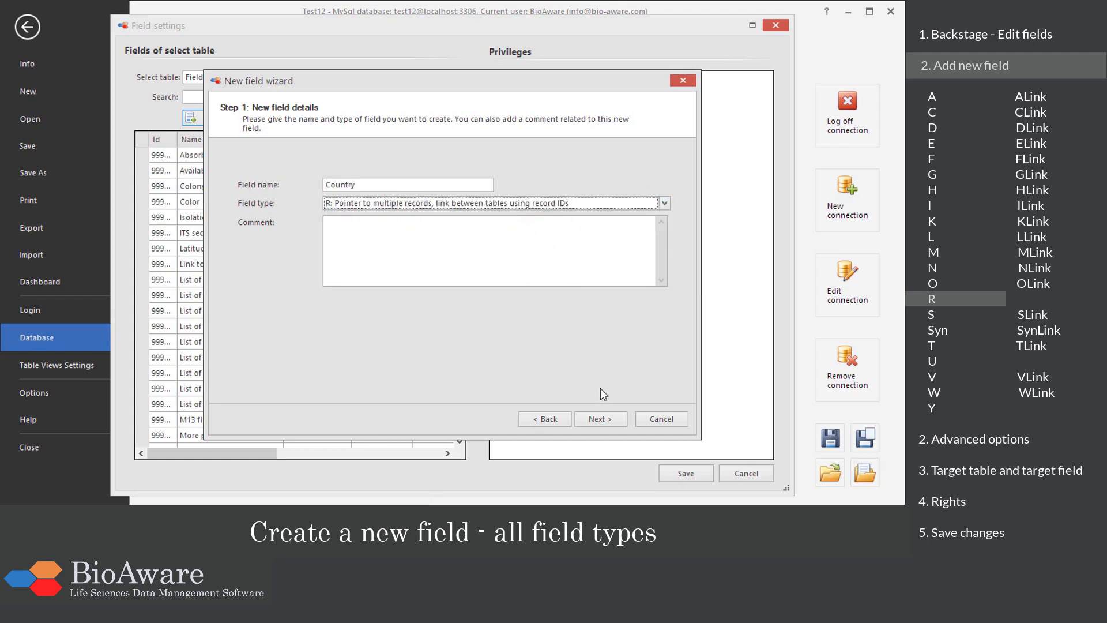
click(596, 418)
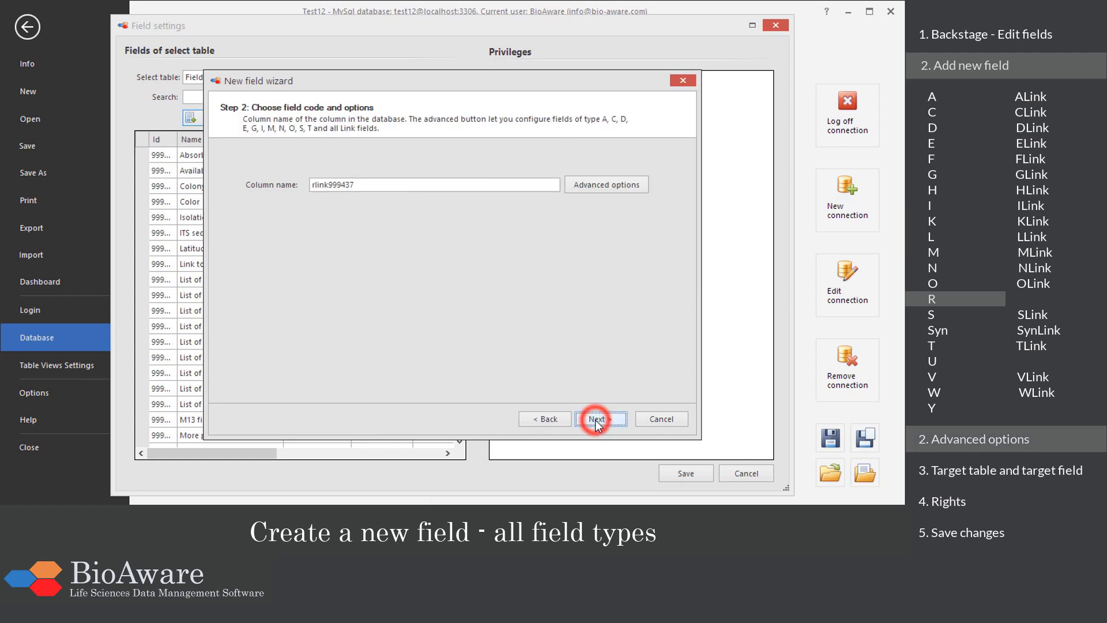
- Leave the Country field's maximum link number empty and set Locality as its target table
click(594, 187)
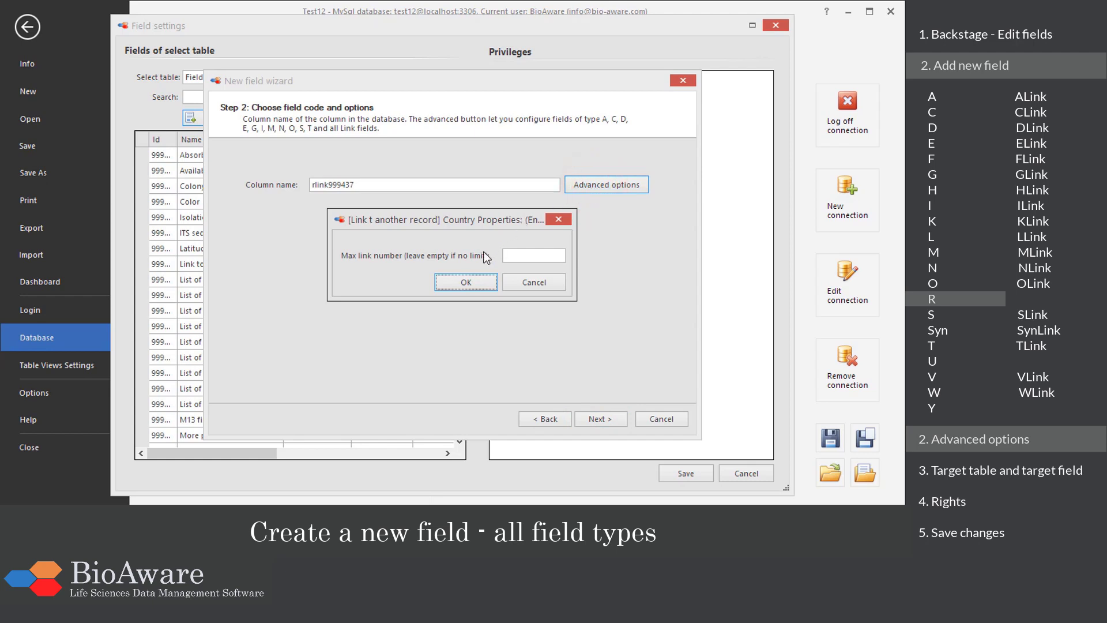
click(467, 282)
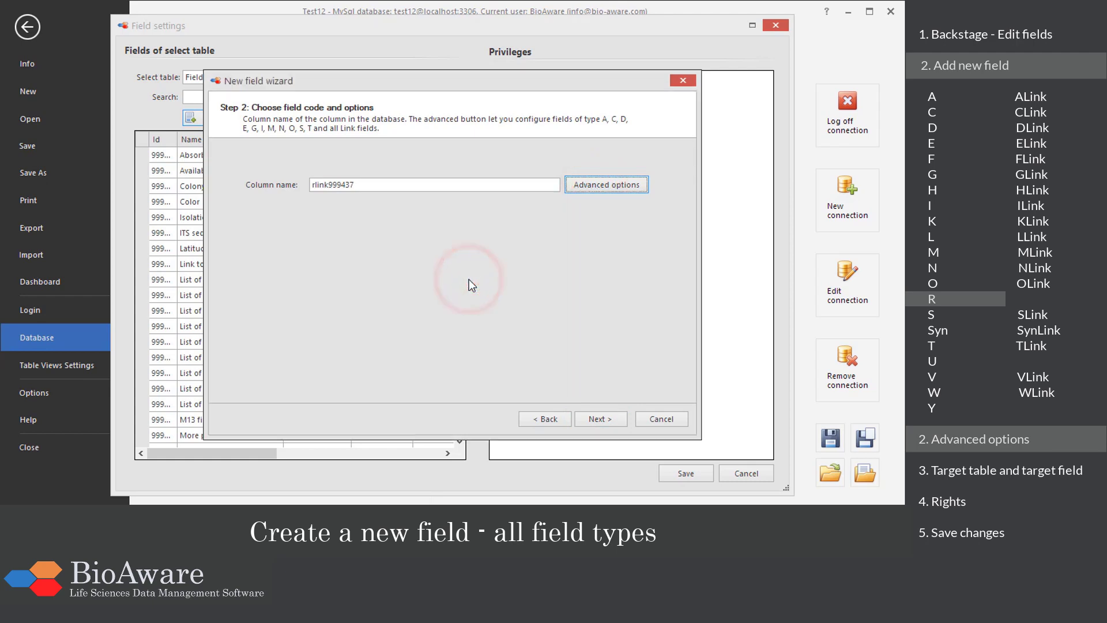
click(588, 423)
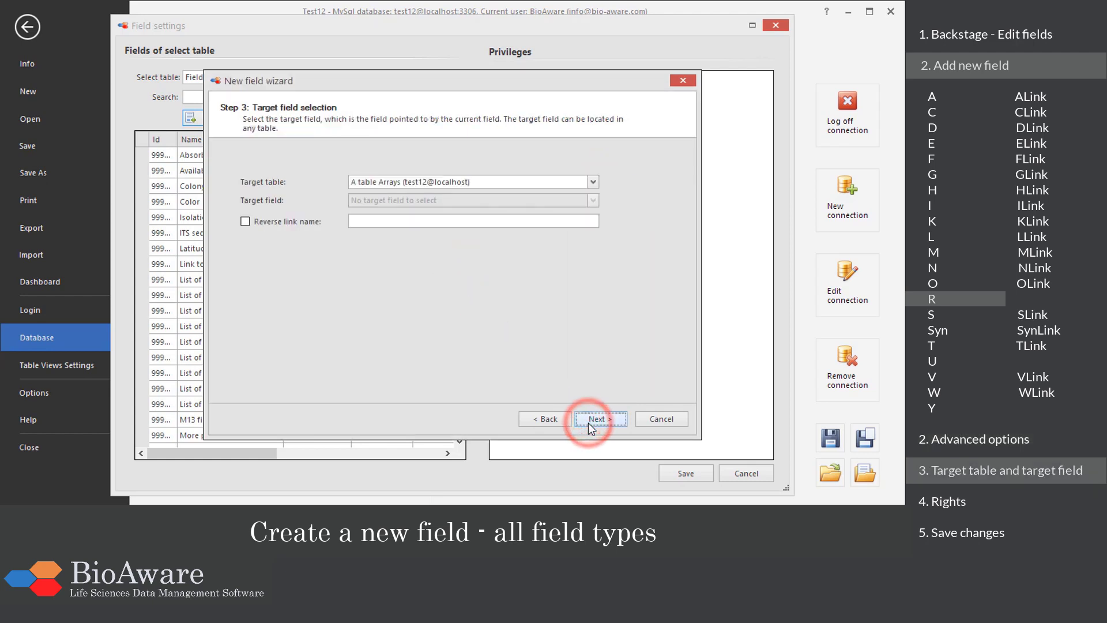
click(593, 184)
text(lo)
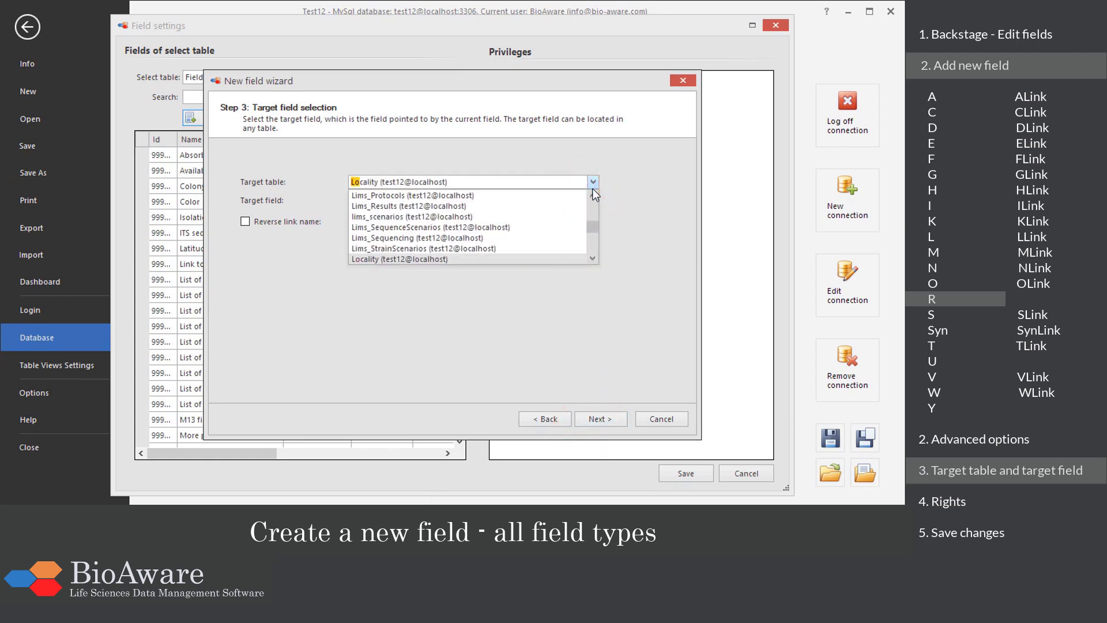
click(508, 258)
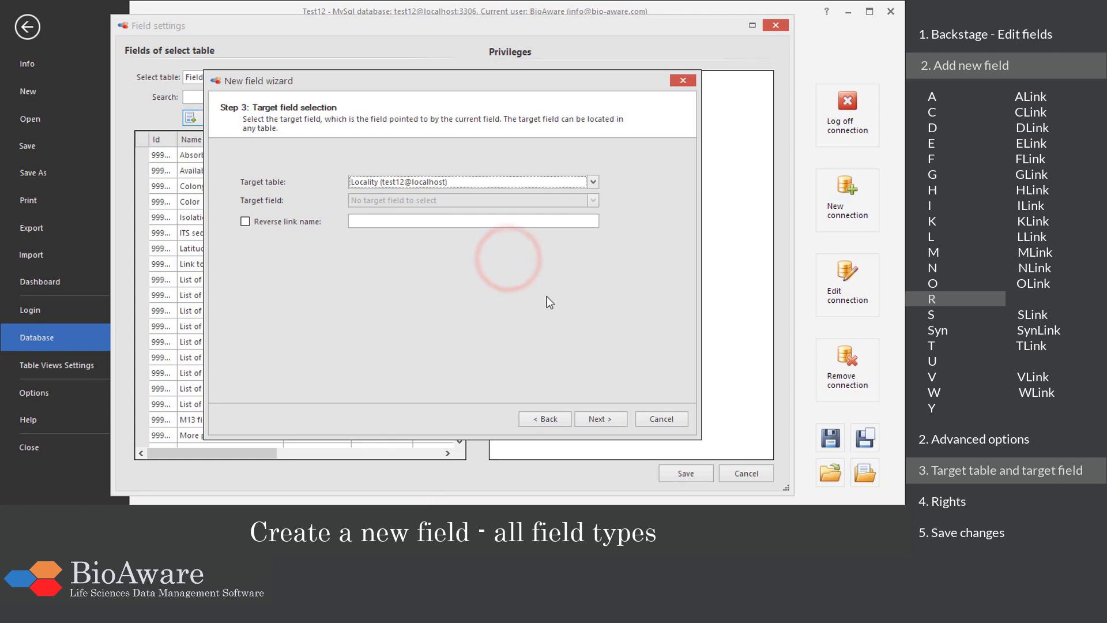
- Keep all groups' read and write rights and finish creating the Country field
click(594, 420)
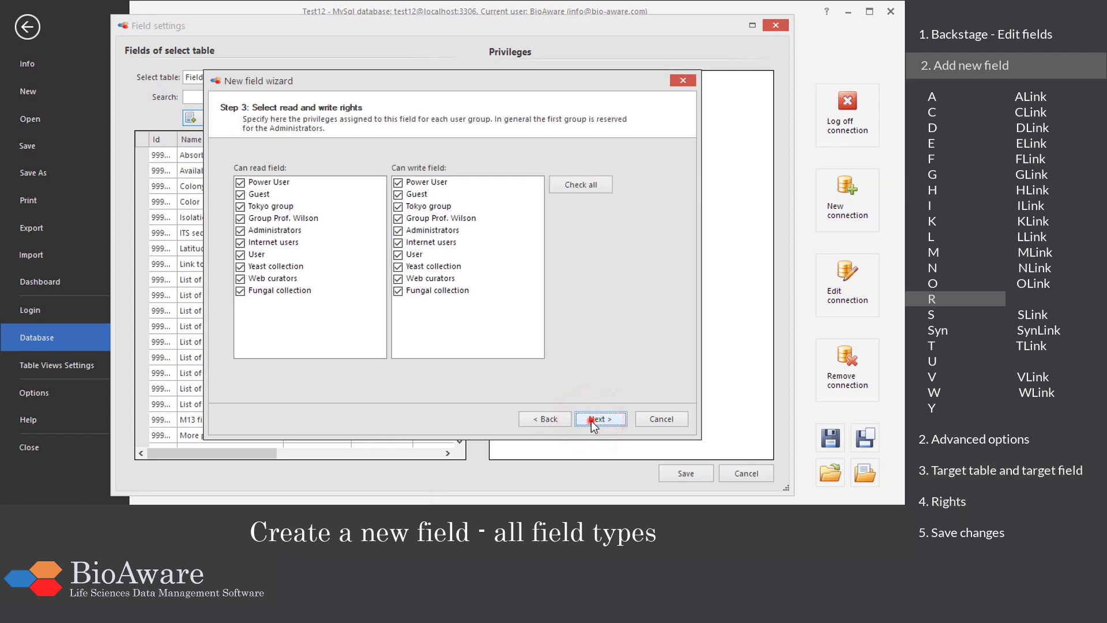
click(592, 421)
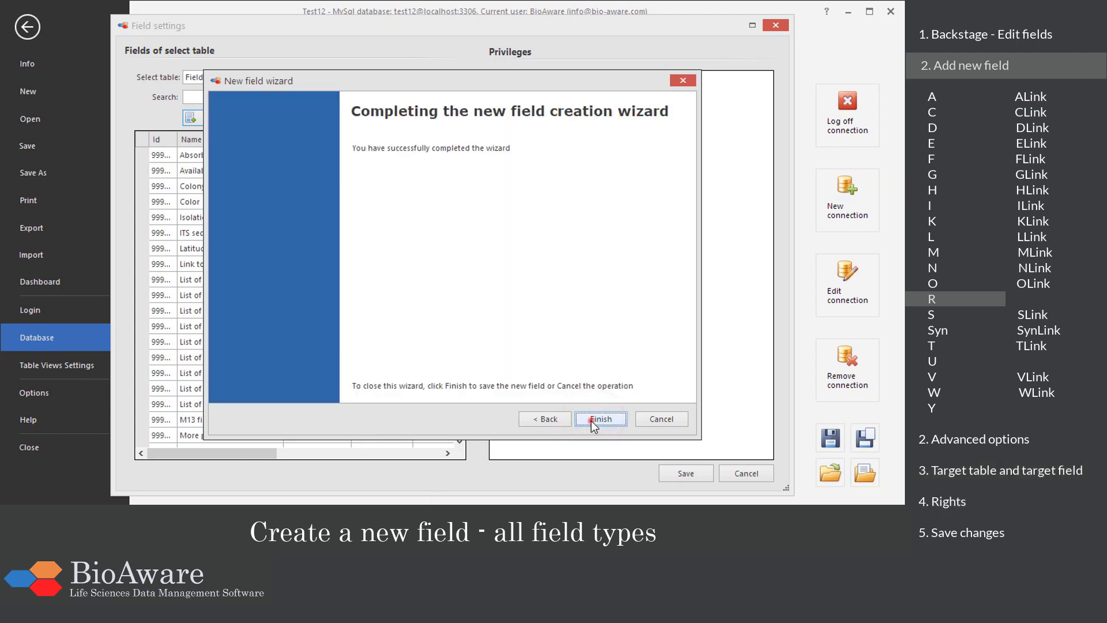
click(600, 419)
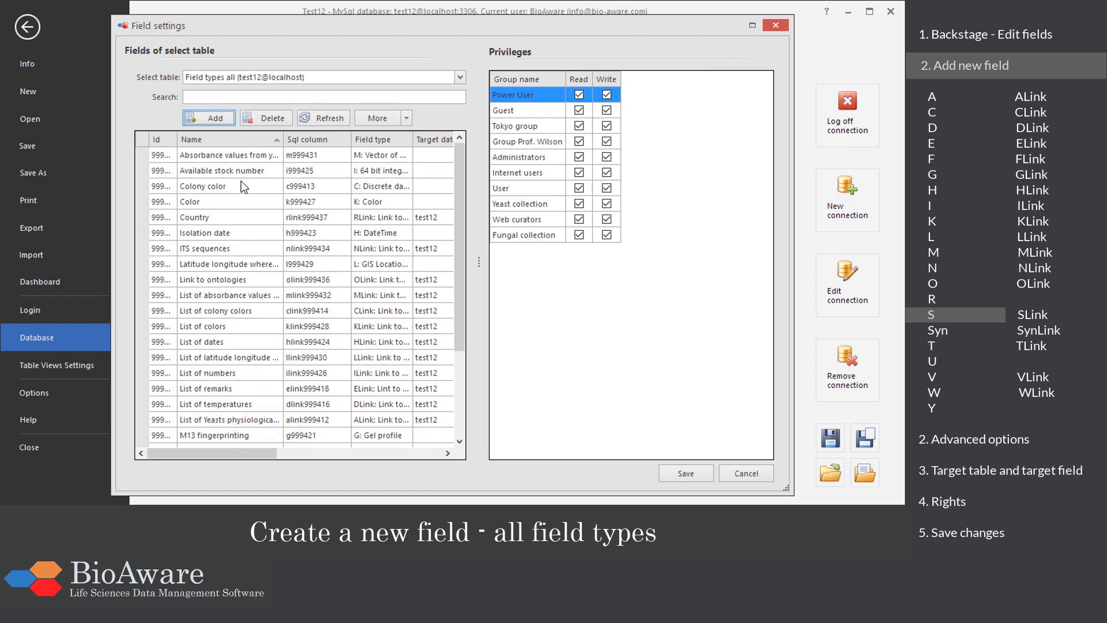
- Add a new field named "Number of ascosporess per ascus" with type S: Continuous data range (min, low and high percentile, max) and proceed to its options
click(215, 117)
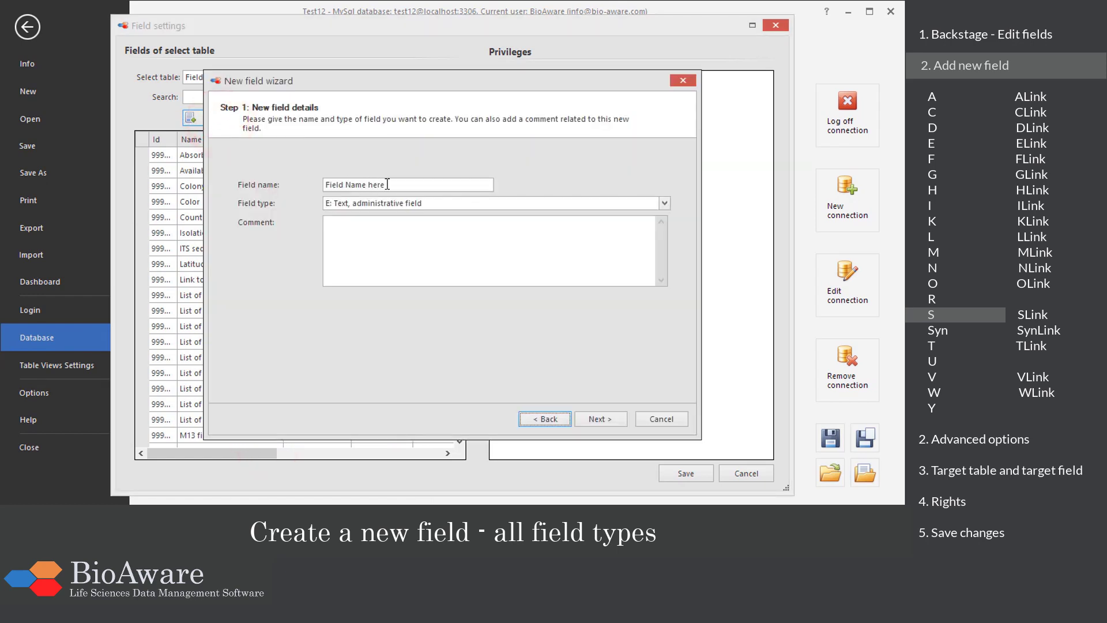
drag(386, 183, 319, 186)
text(Number of ascosporess per ascus)
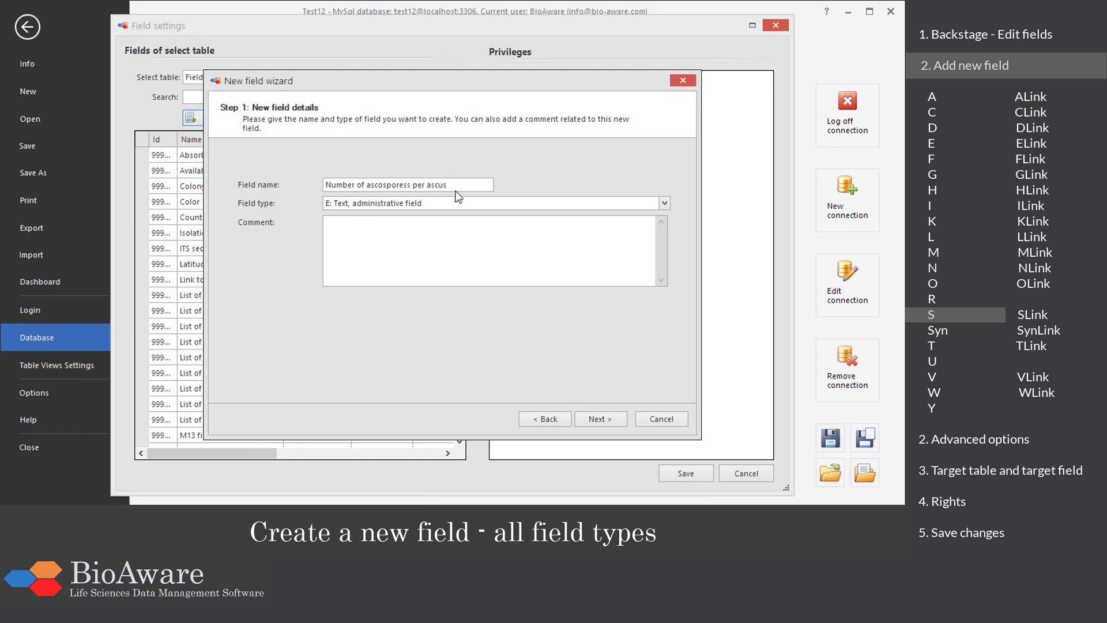
click(664, 205)
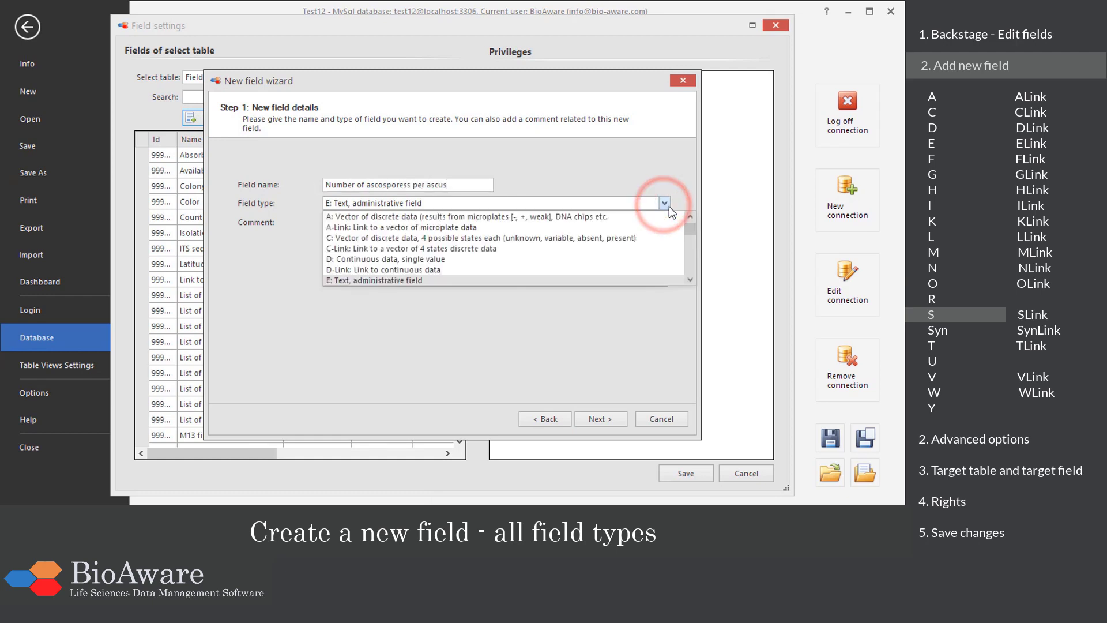
drag(690, 227, 690, 236)
drag(691, 252, 691, 255)
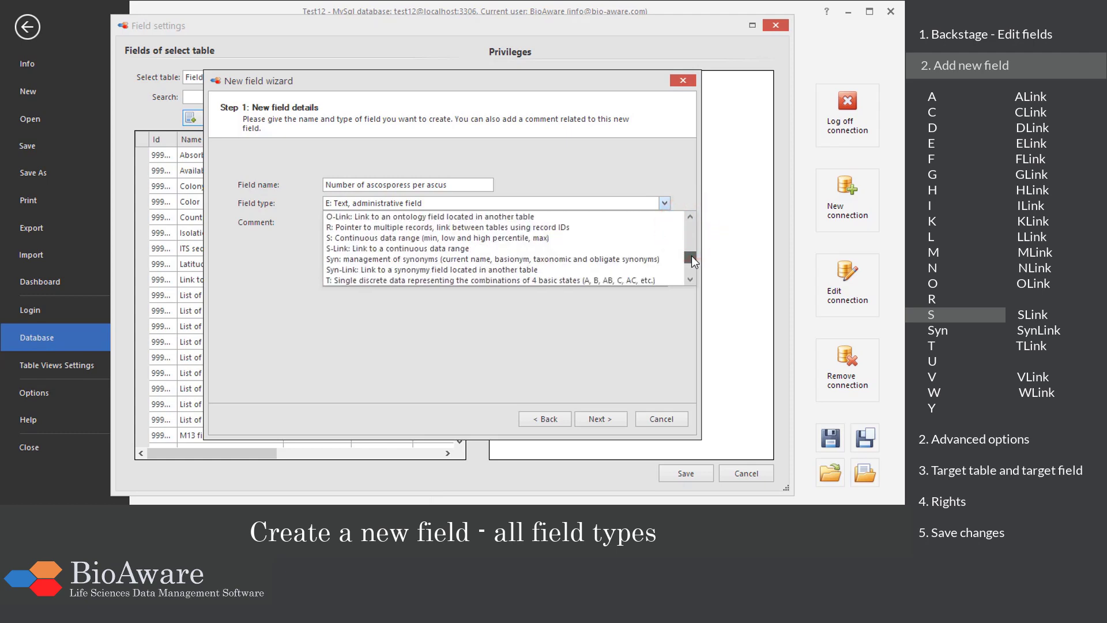
click(429, 239)
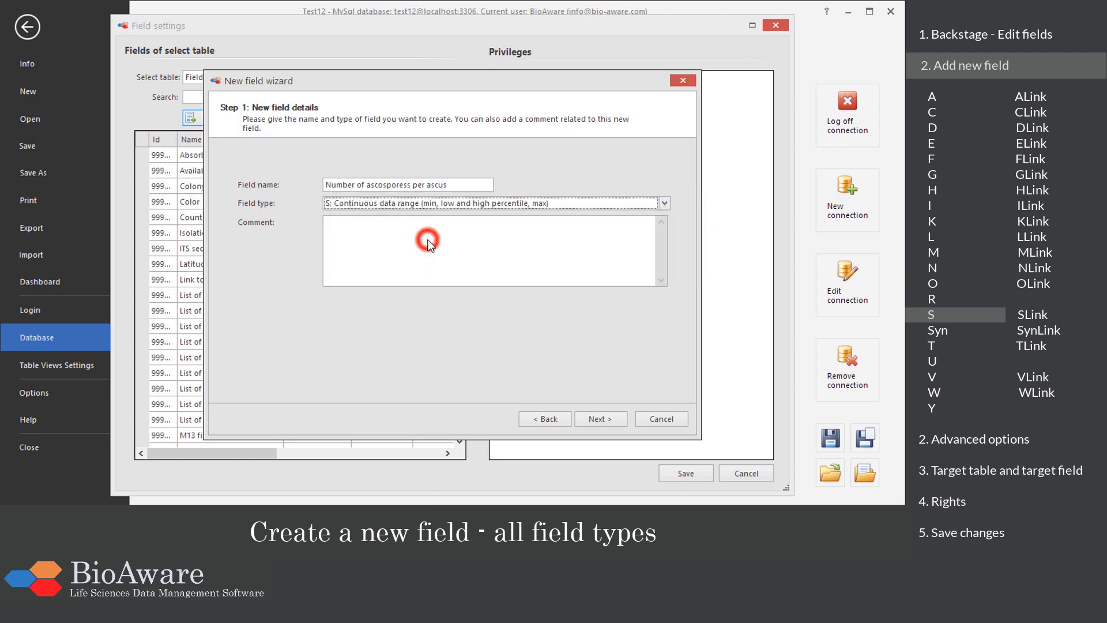
click(578, 419)
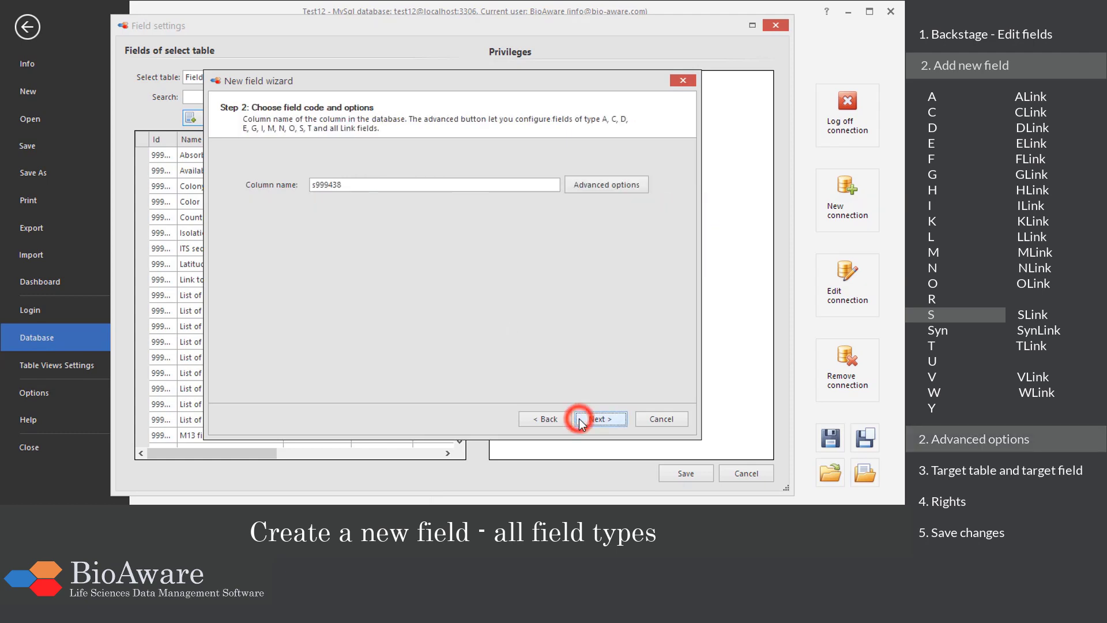
- Accept the S field's advanced options with 0 defaults and empty allowed limits, and finish creating it with the preset rights
click(592, 185)
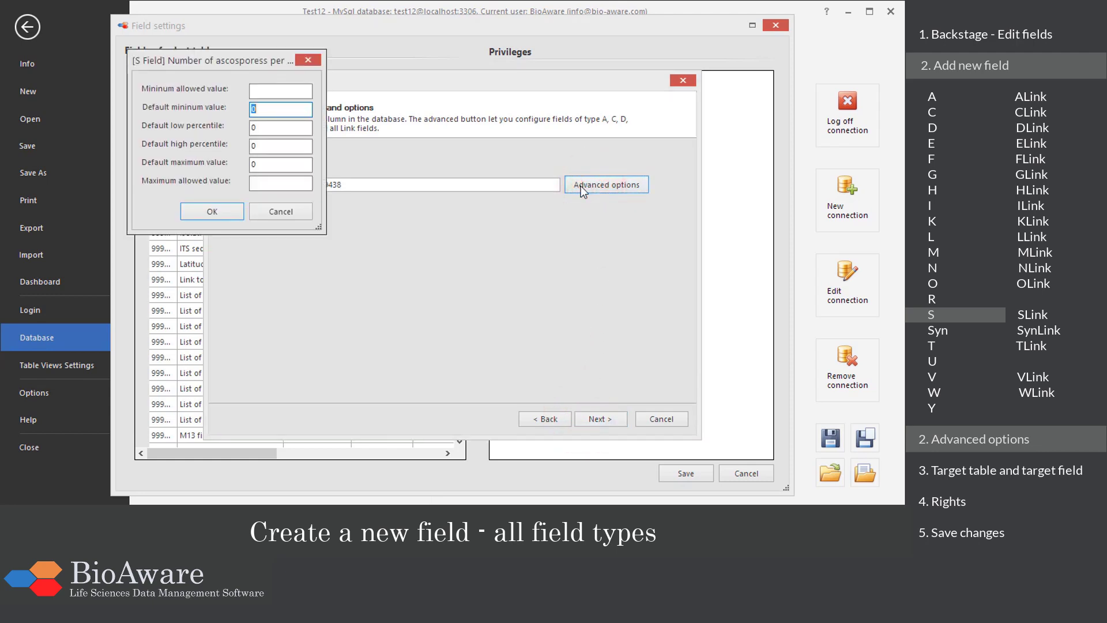
click(228, 211)
click(591, 418)
click(590, 417)
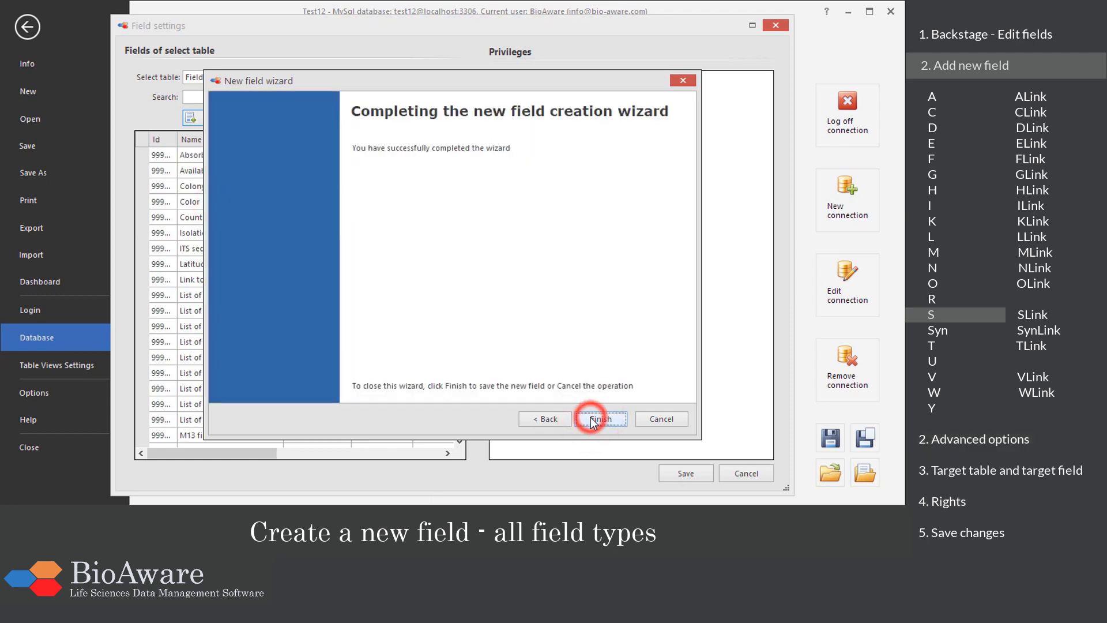
click(590, 417)
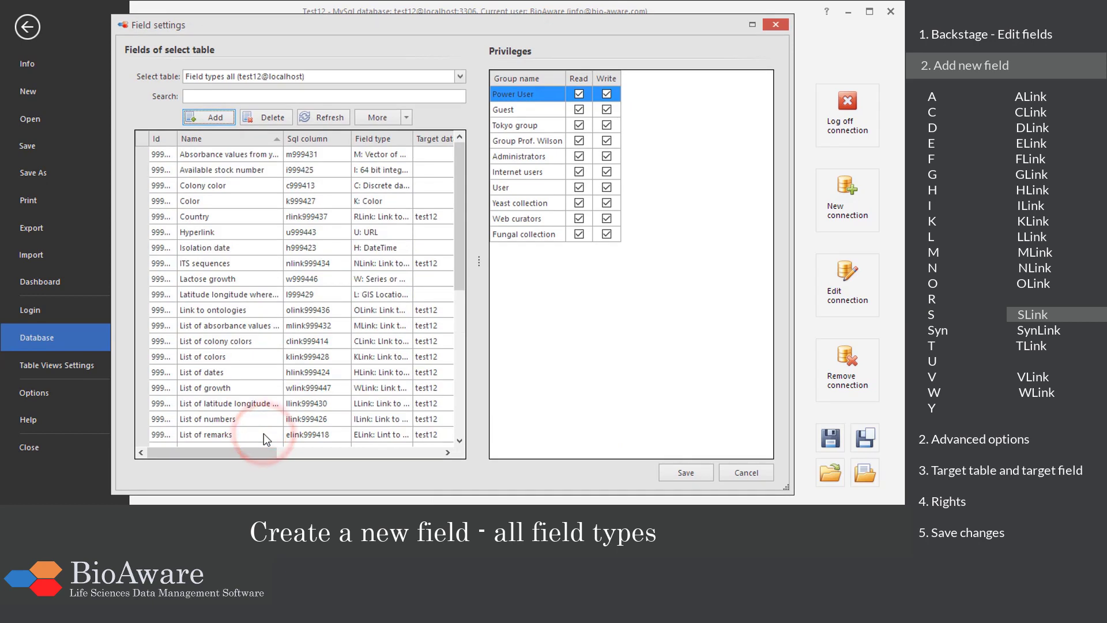
- Add a new field named "List of number of ascospores per ascus" with type S-Link: Link to a continuous data range and proceed to its options
click(211, 120)
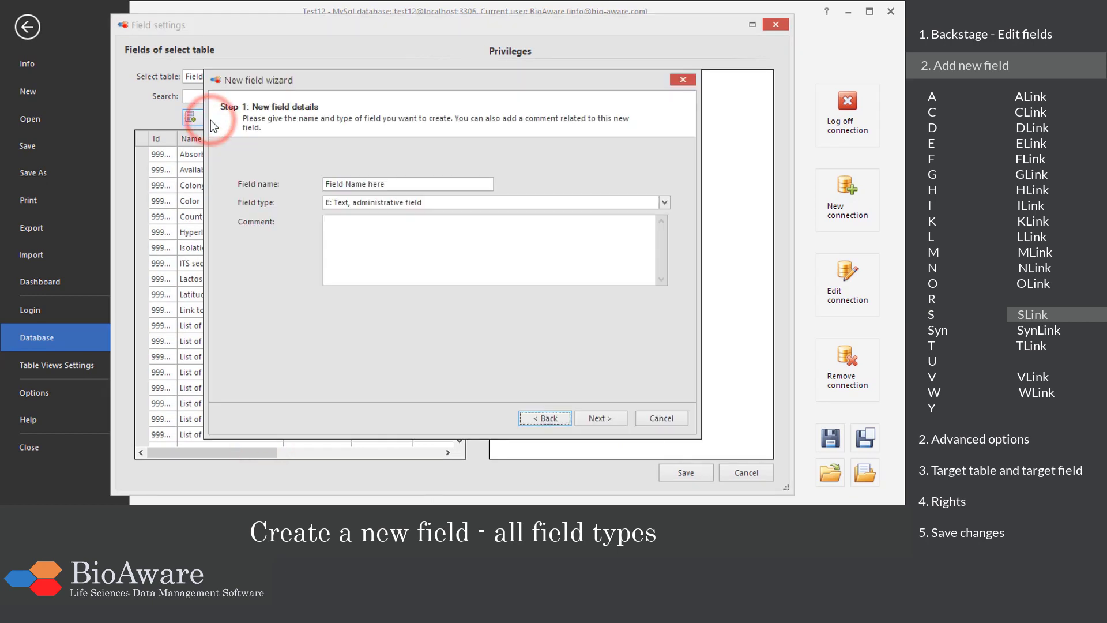
triple_click(392, 184)
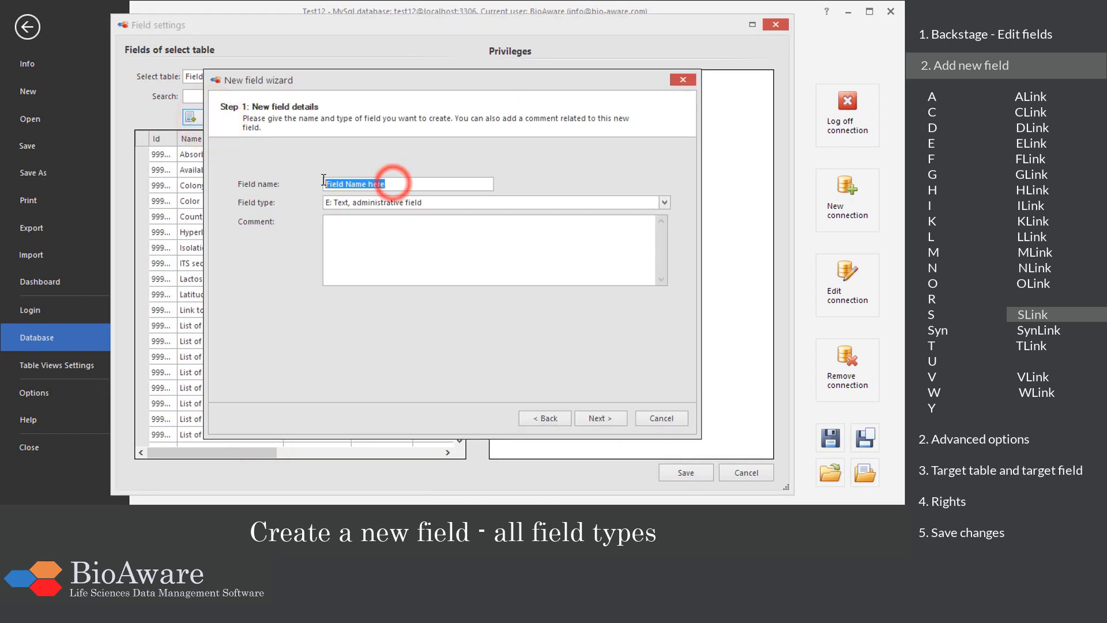
text(List of number of ascospores per ascus)
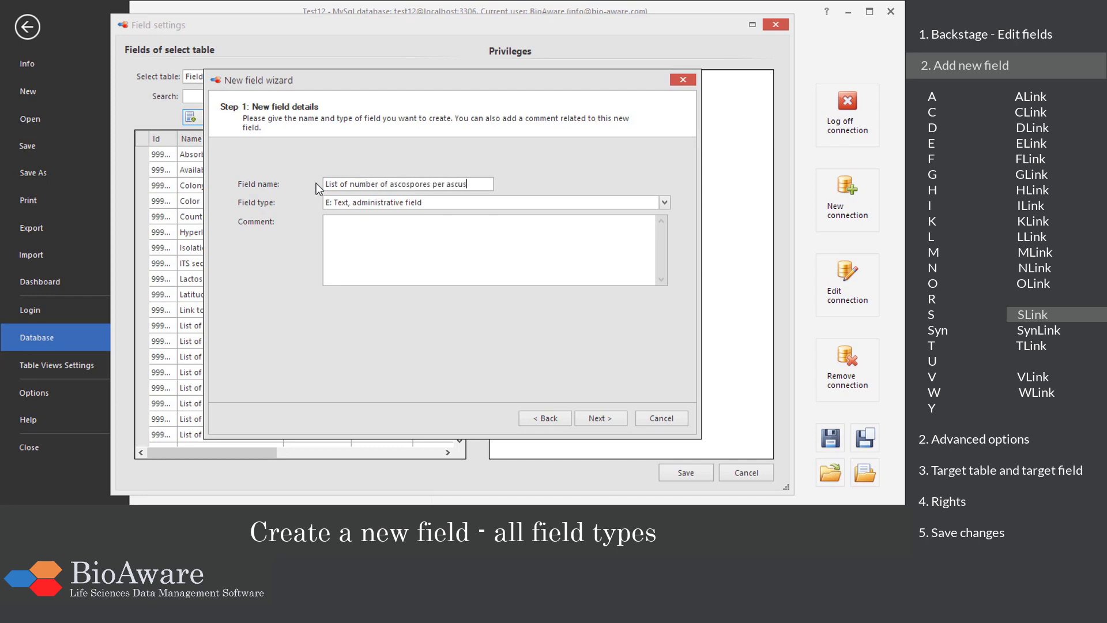
click(663, 201)
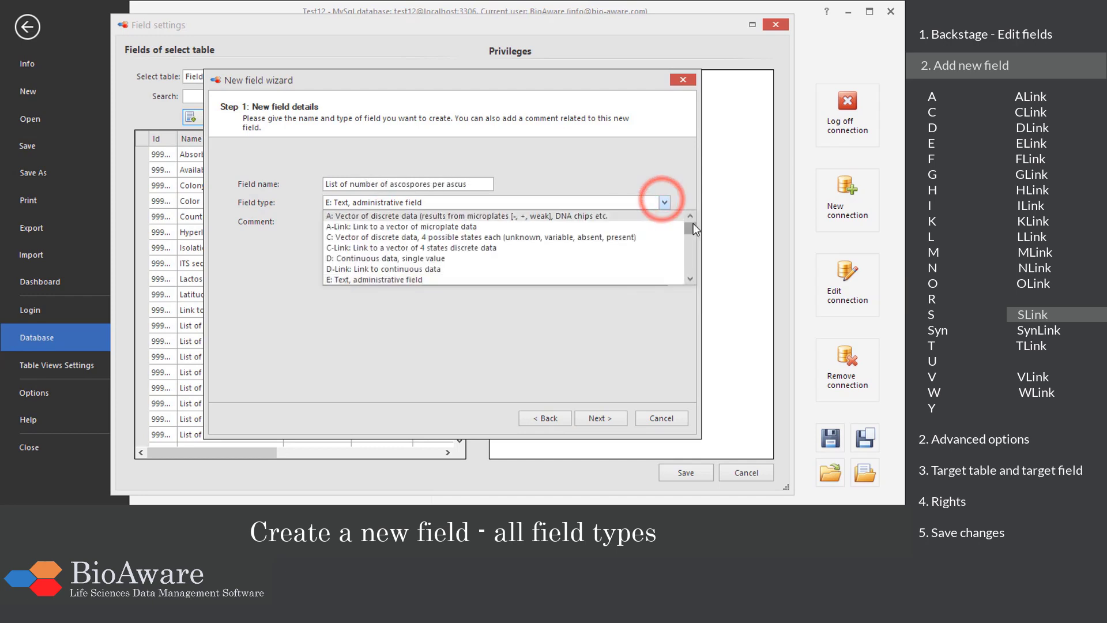
drag(693, 227, 681, 258)
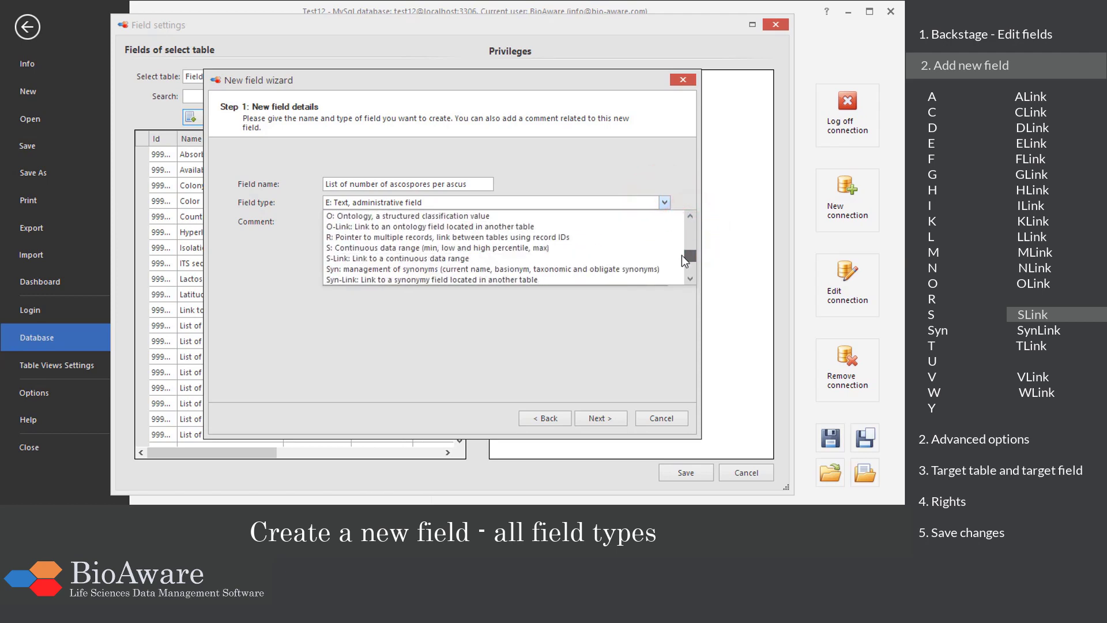
click(466, 261)
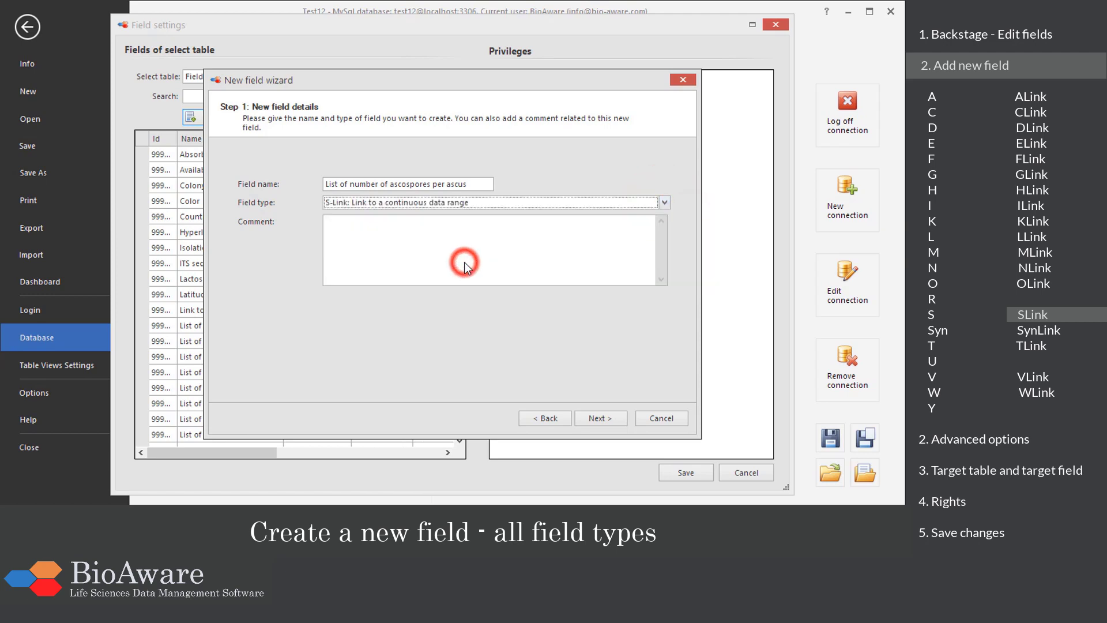
click(587, 426)
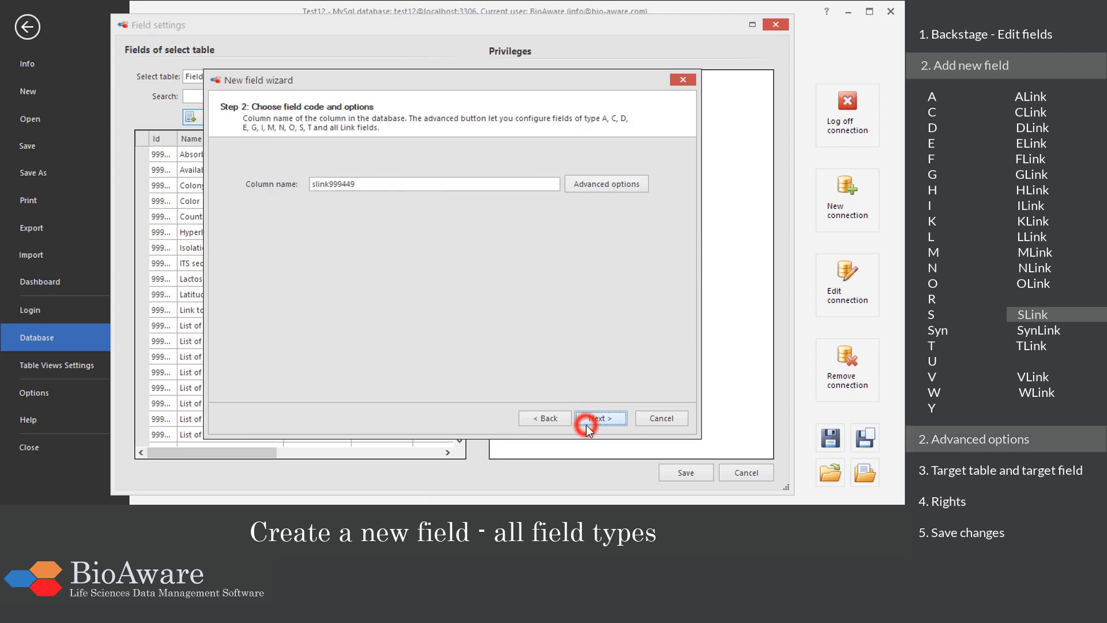
- Leave the S-Link field's maximum link number empty and target the Number of ascospores per ascus field in S table
click(596, 185)
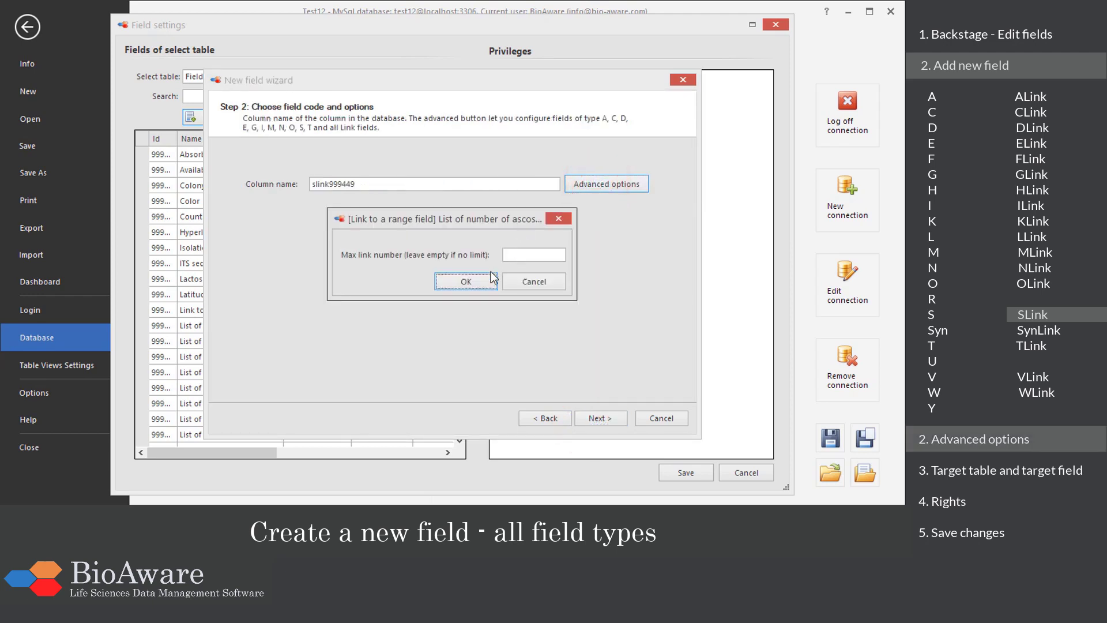
click(483, 279)
click(601, 419)
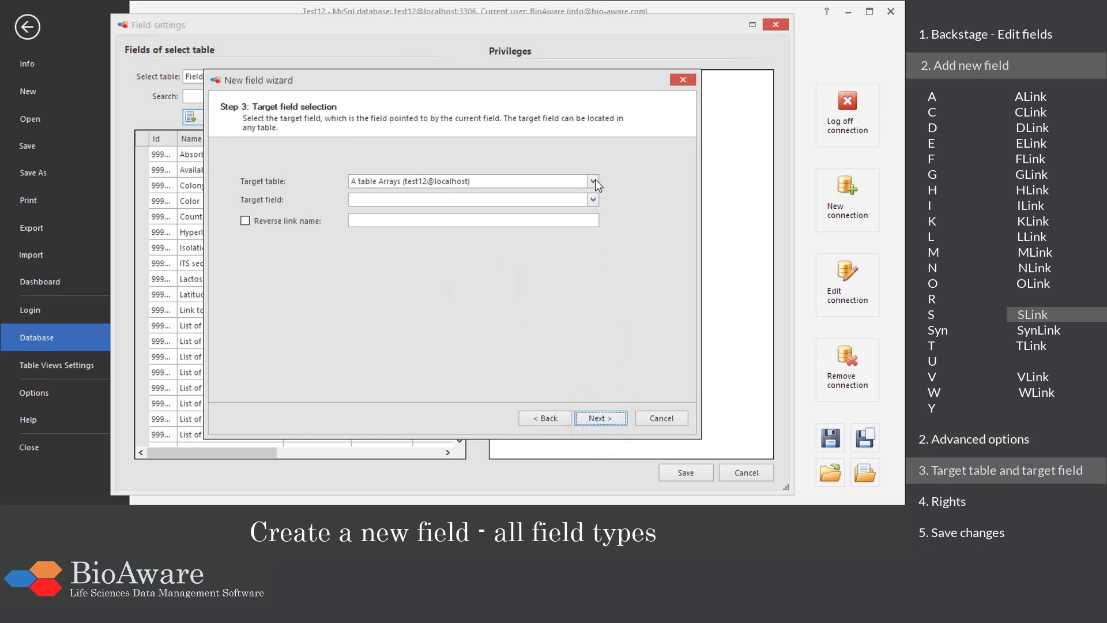
click(593, 181)
text(S)
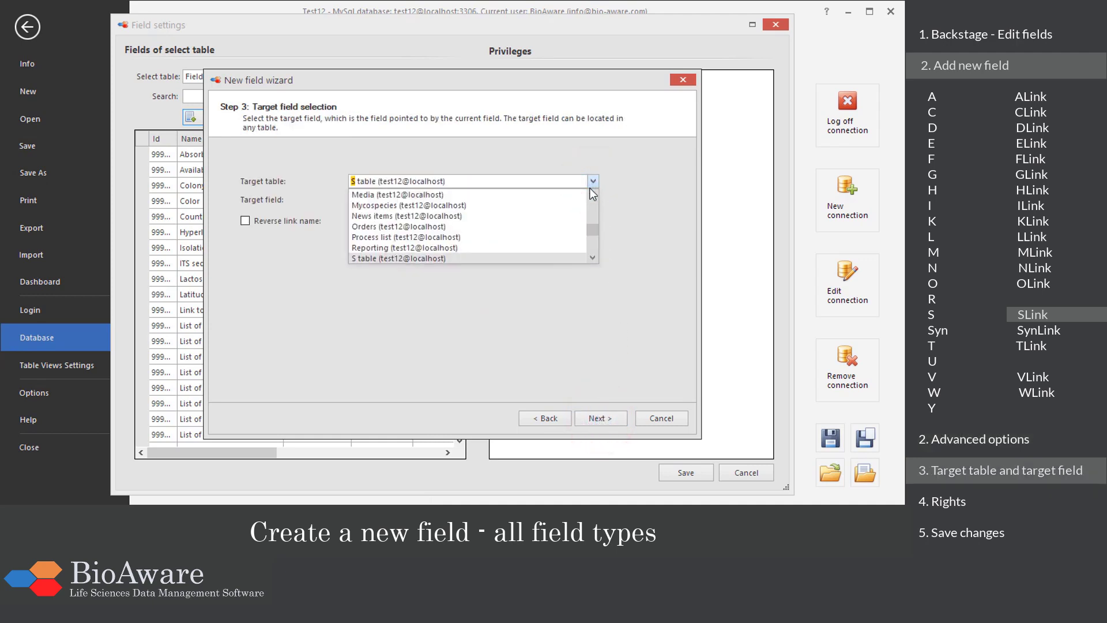
click(539, 256)
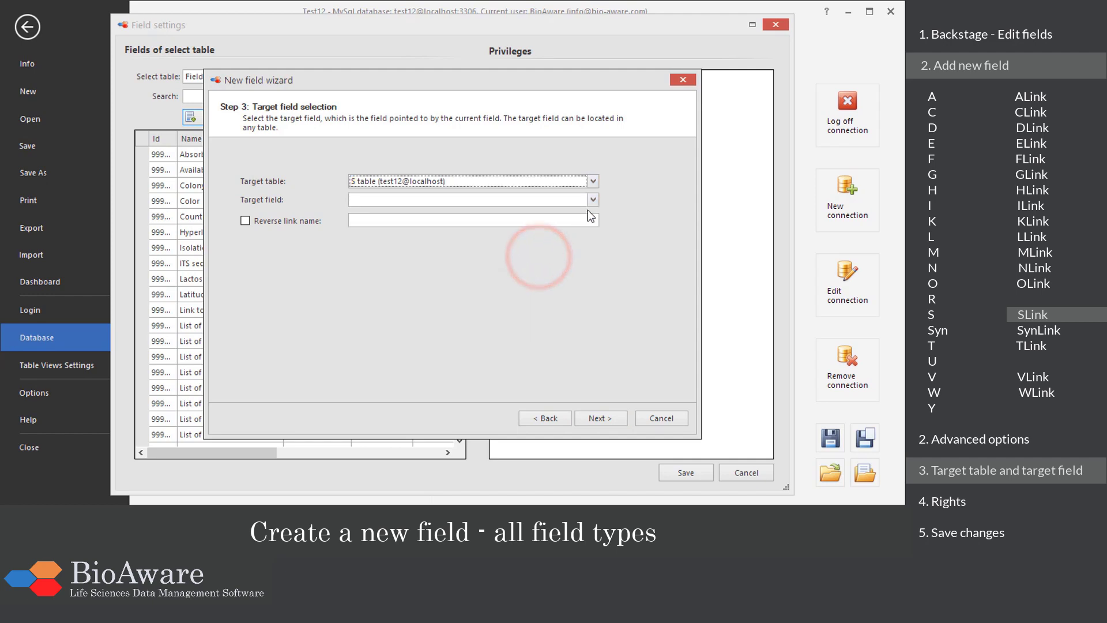
click(592, 199)
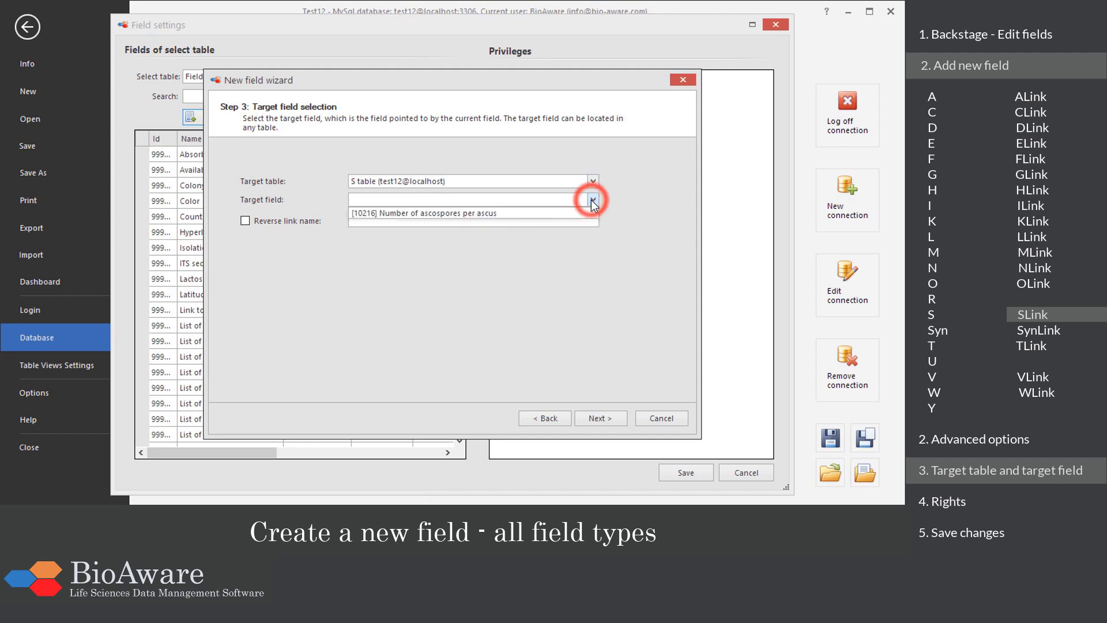
click(559, 213)
- Keep the preset group rights and finish creating the S-Link field
click(598, 418)
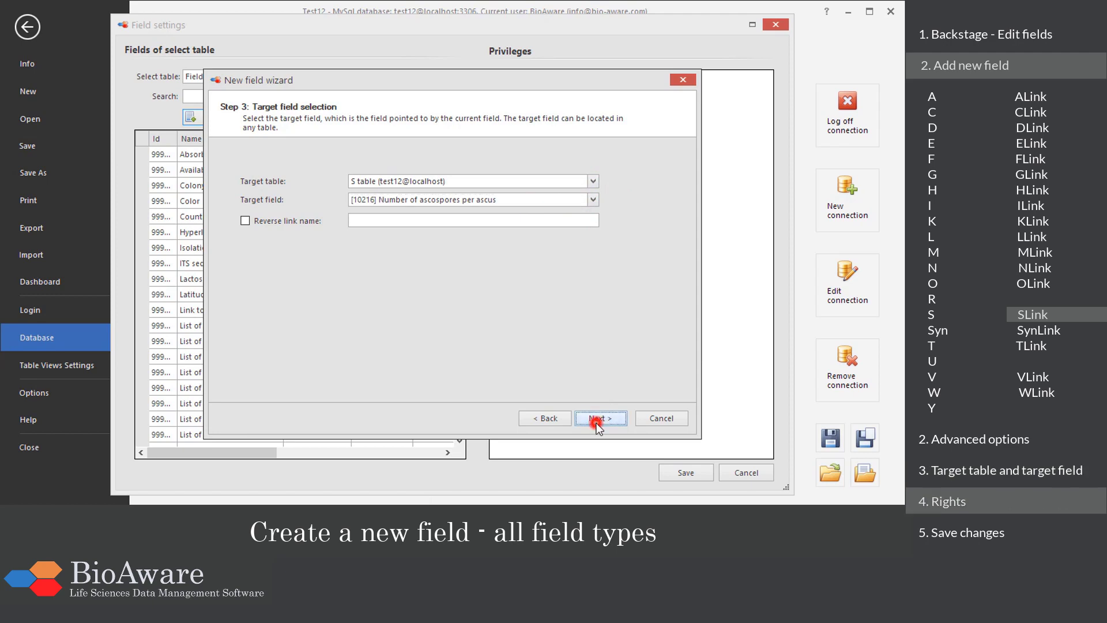
click(596, 421)
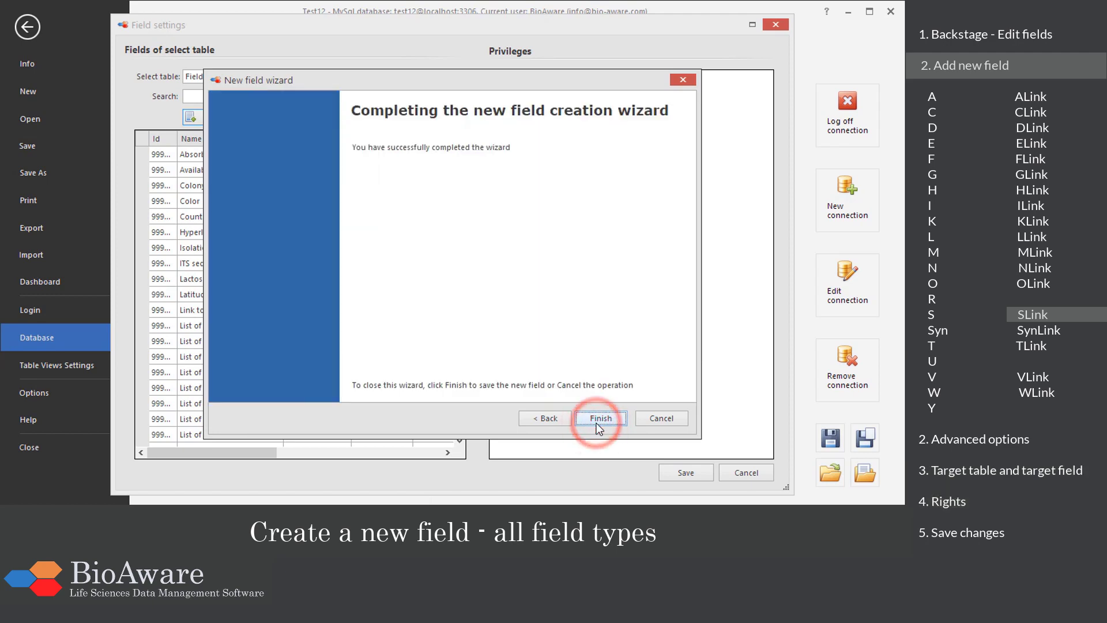
click(596, 423)
- Add a new field named "Synonym" with type Syn: management of synonyms and proceed to its options
click(244, 423)
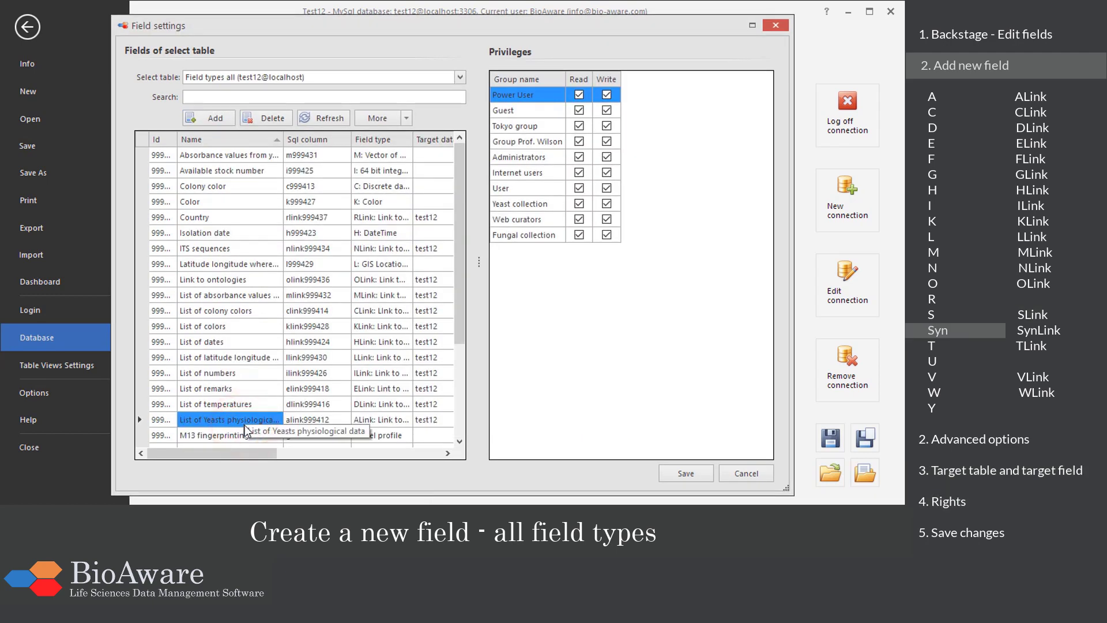
click(232, 119)
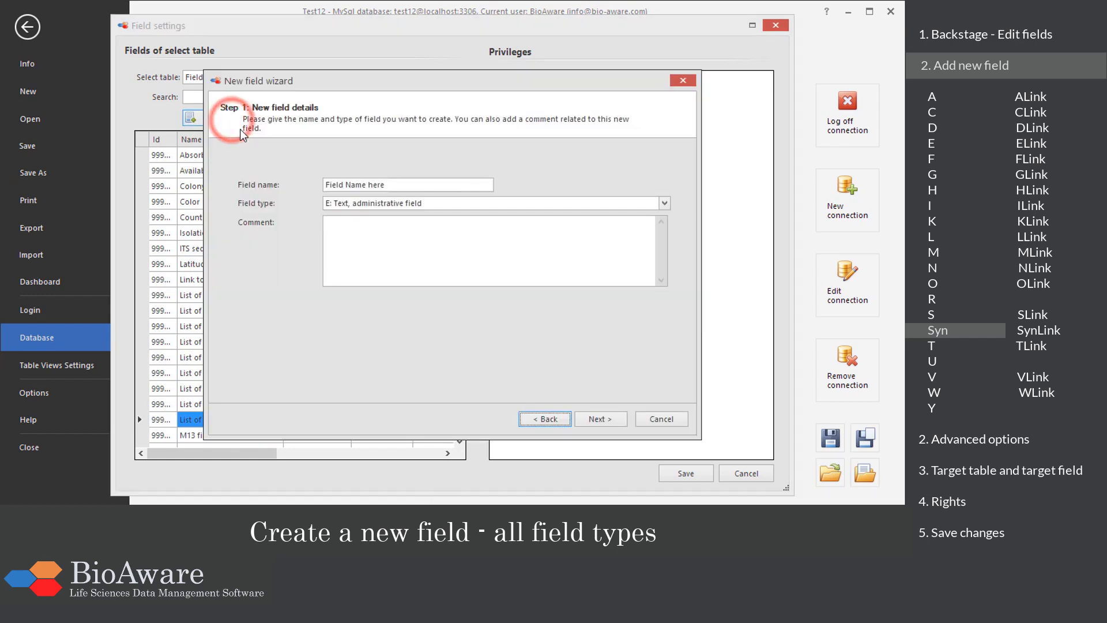
click(389, 182)
triple_click(376, 183)
text(Synonym)
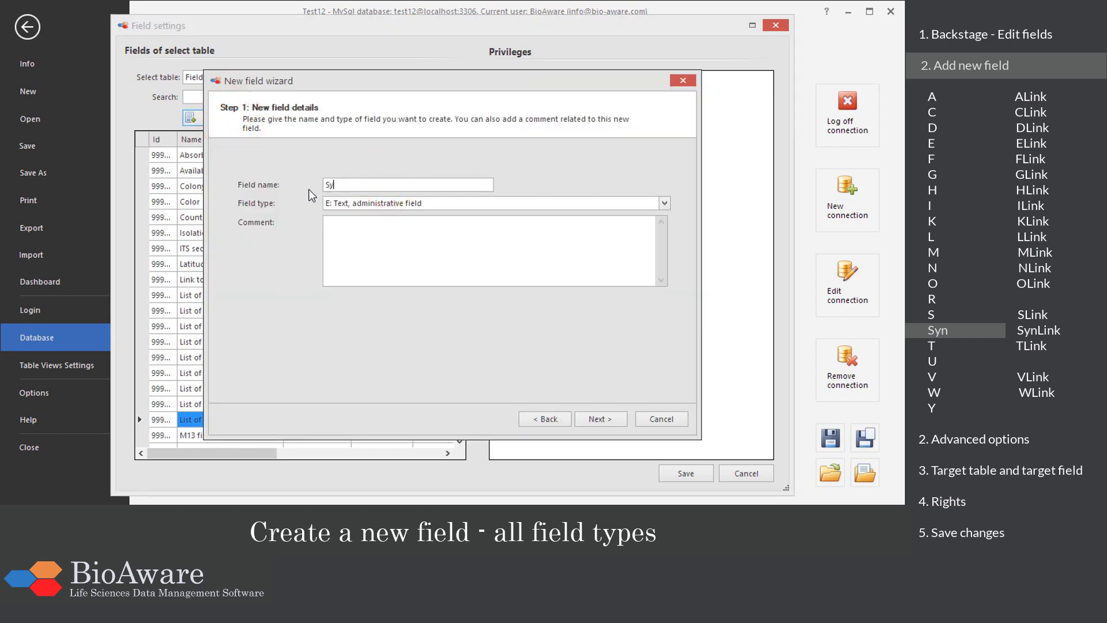
click(665, 203)
drag(691, 233, 690, 254)
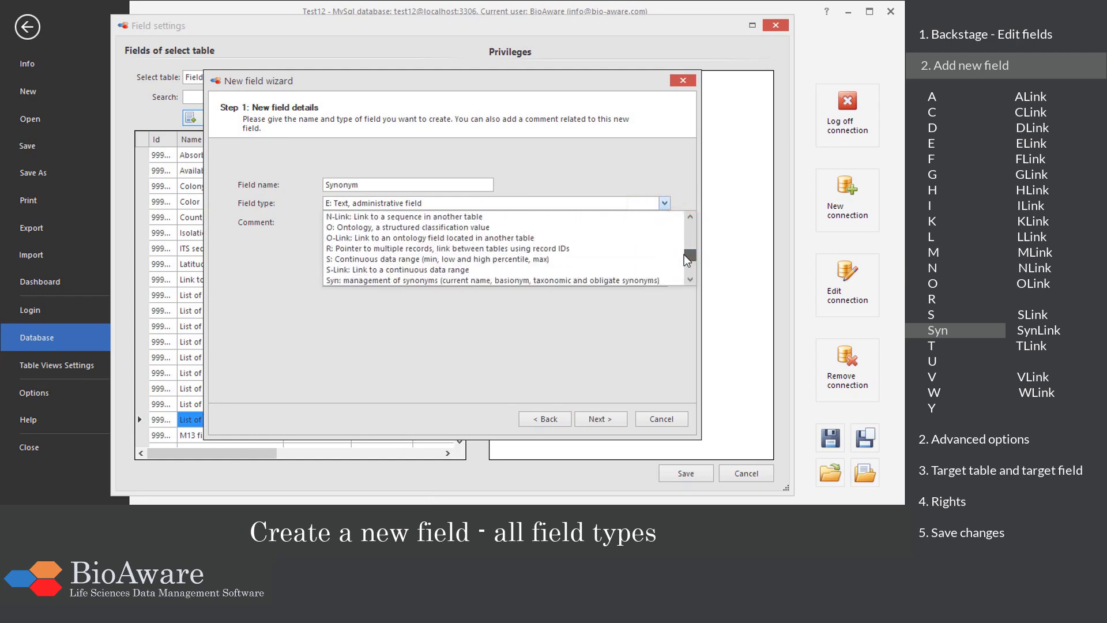
click(633, 280)
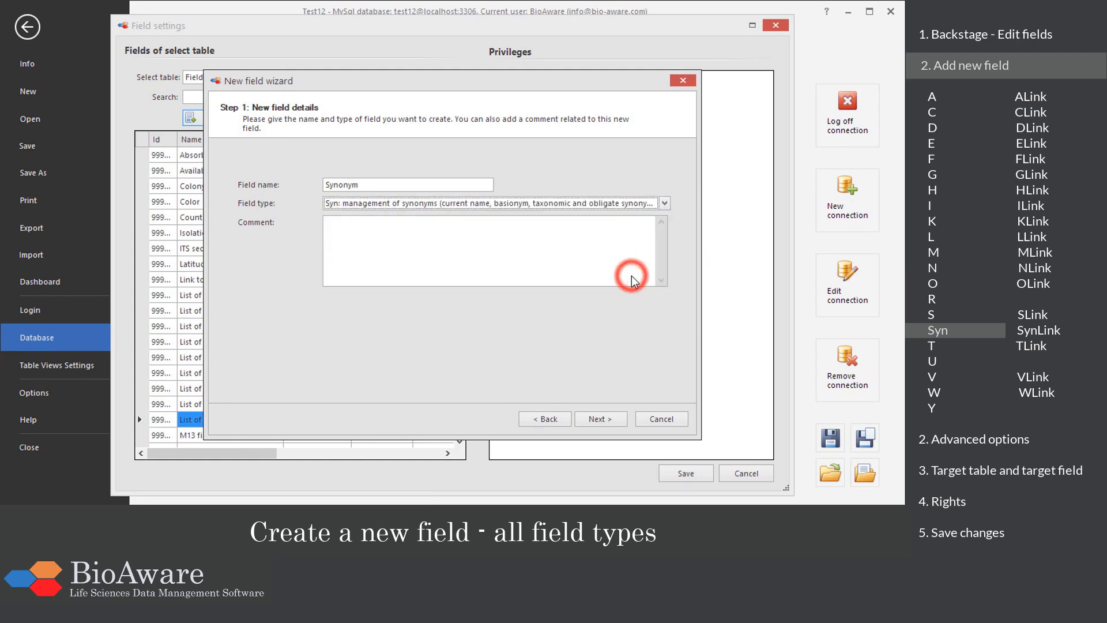
click(589, 421)
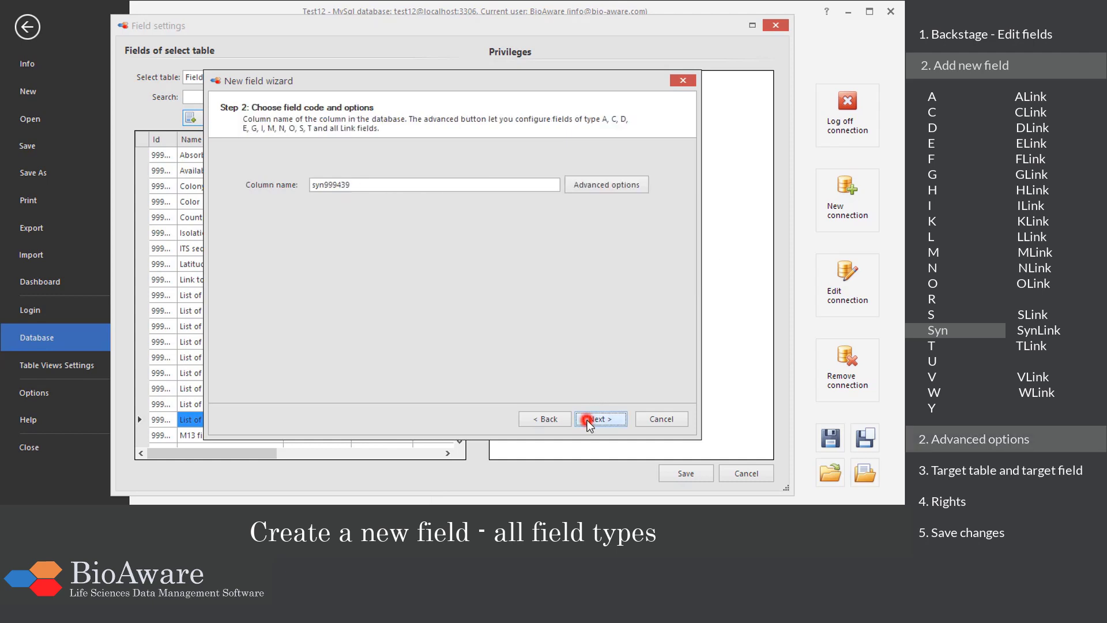
- Set the Synonym field's HTML display format to [name] and its display format to [name] [e999417], keeping obligate synonyms managed
click(583, 186)
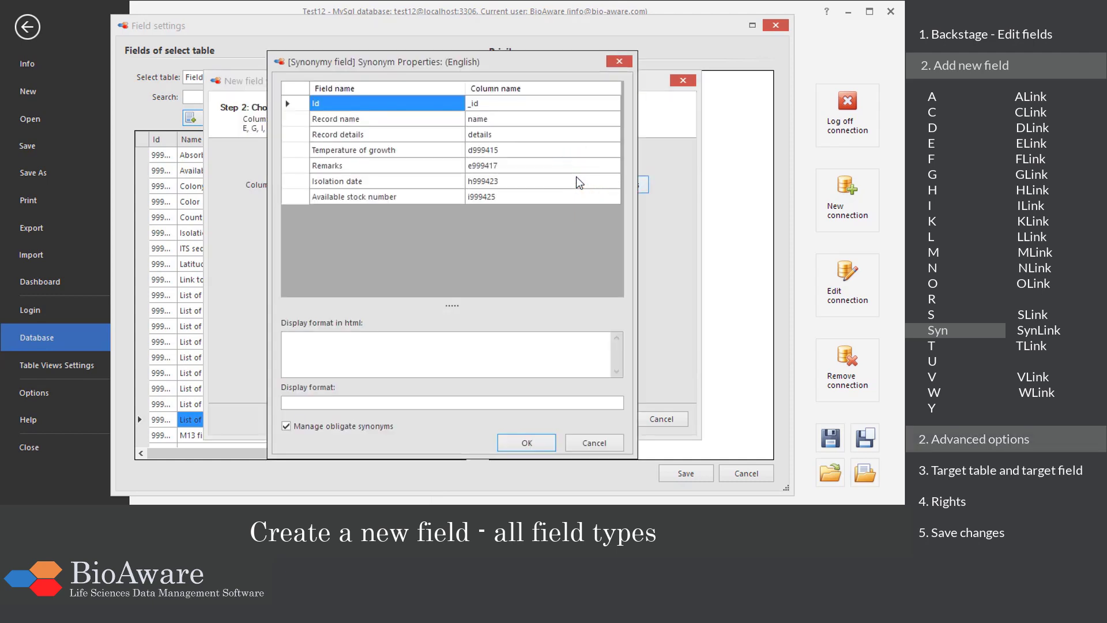
click(414, 122)
double_click(414, 122)
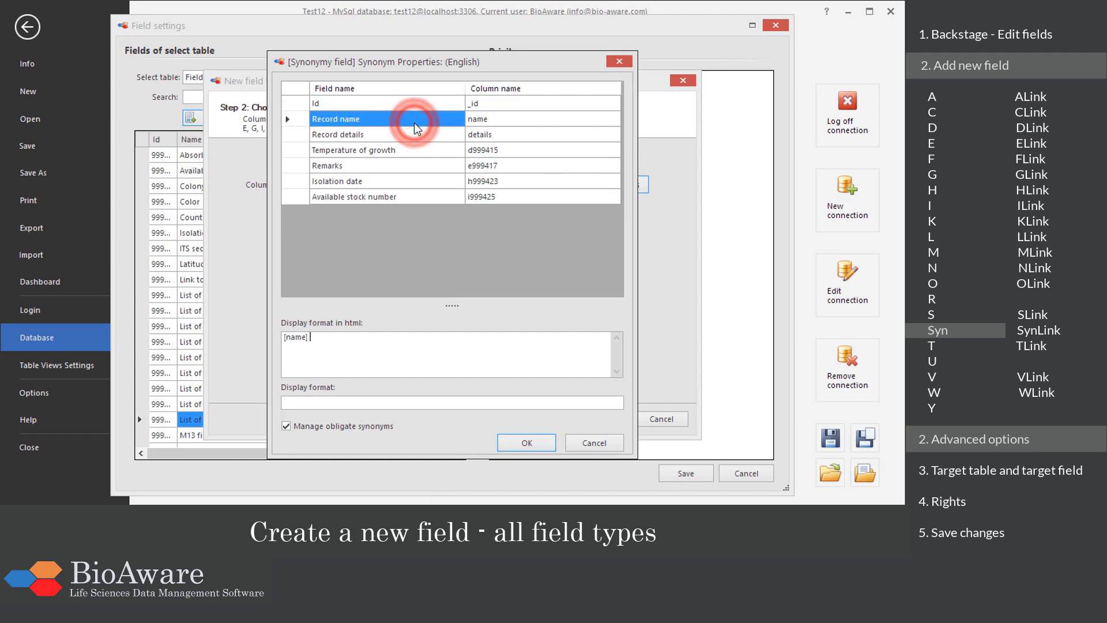
click(311, 402)
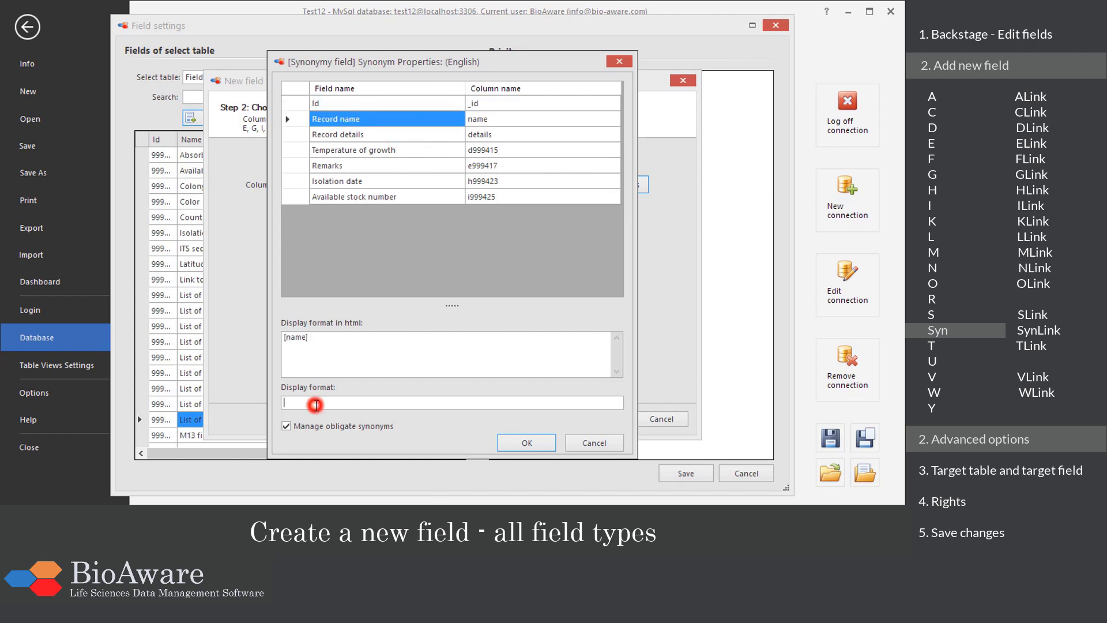
double_click(359, 120)
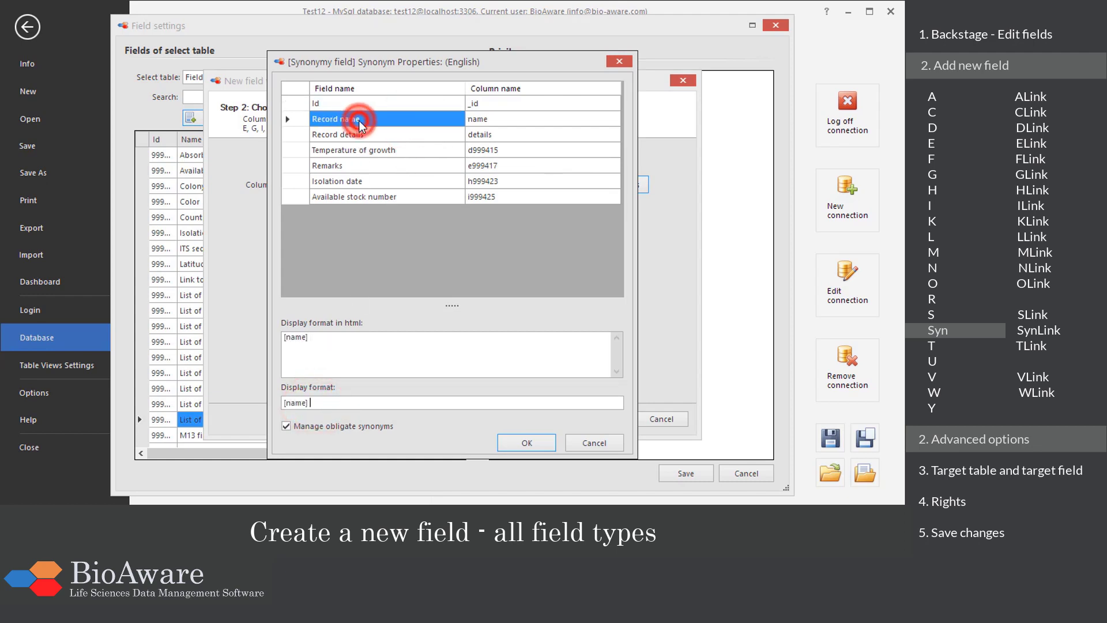
double_click(352, 165)
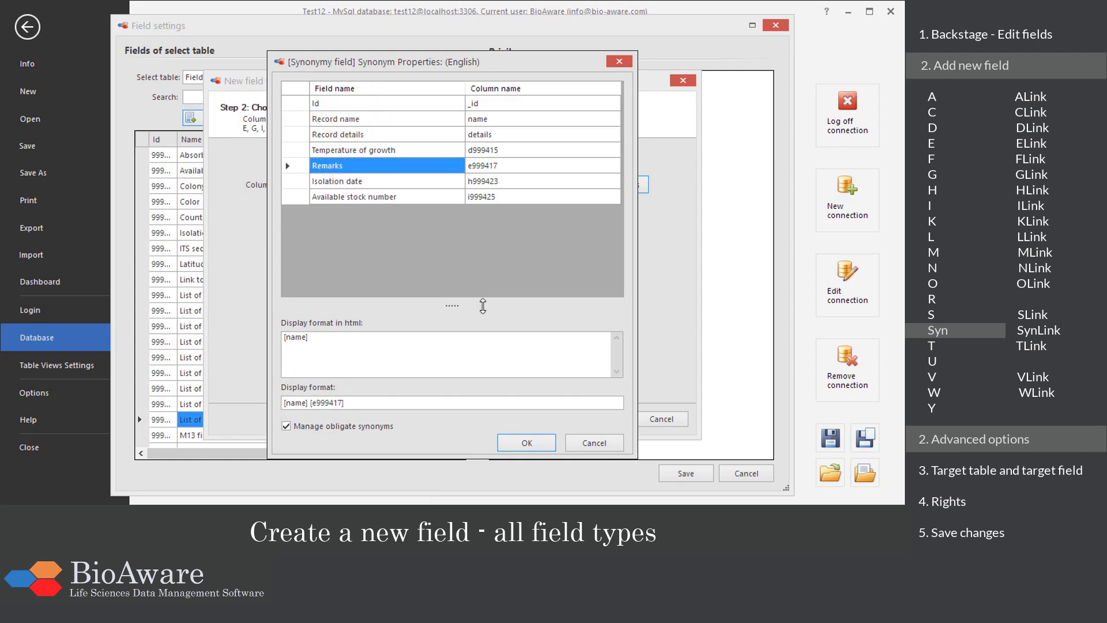
click(521, 445)
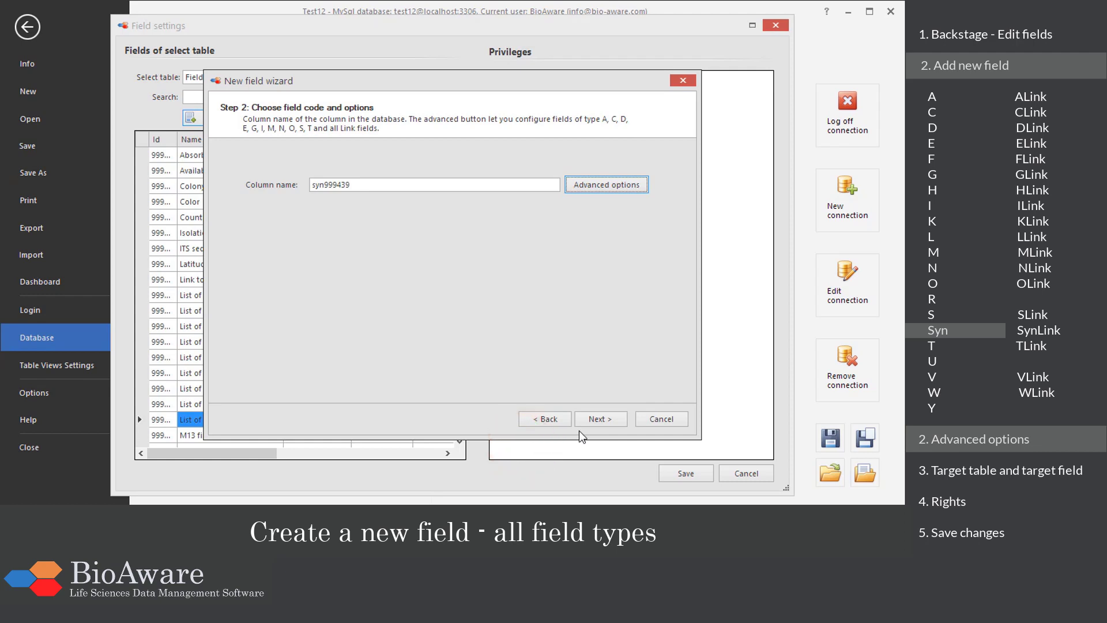
- Keep all groups' read and write rights and finish creating the Synonym field
click(591, 421)
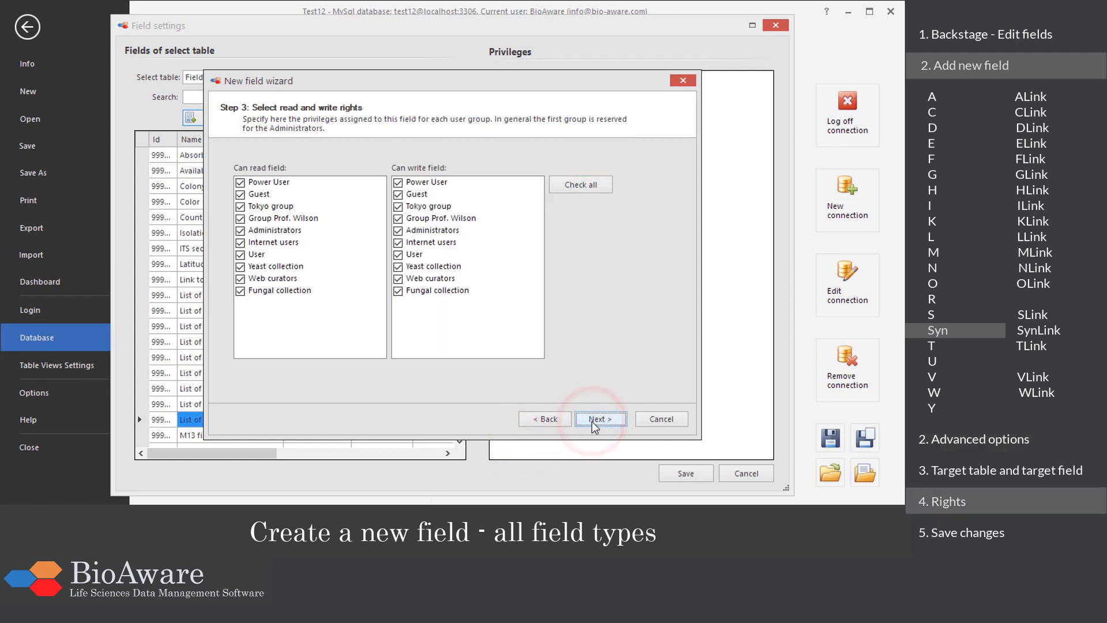
click(592, 421)
click(592, 420)
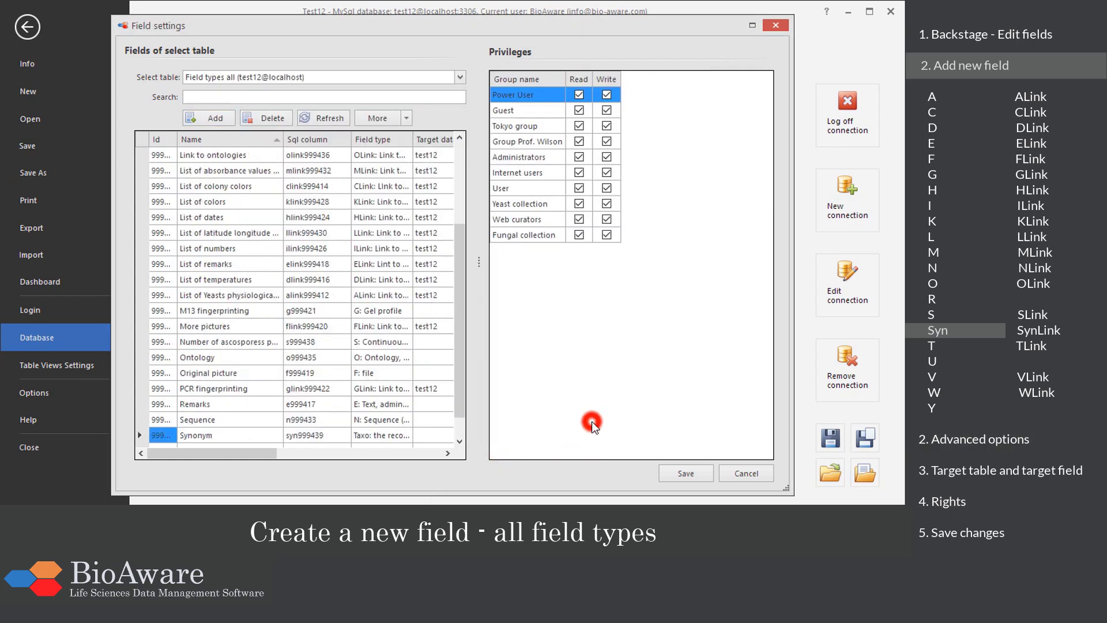
- Add a new field named "List of synonymies" with type Syn-Link: Link to a synonymy field located in another table and proceed to its options
click(276, 431)
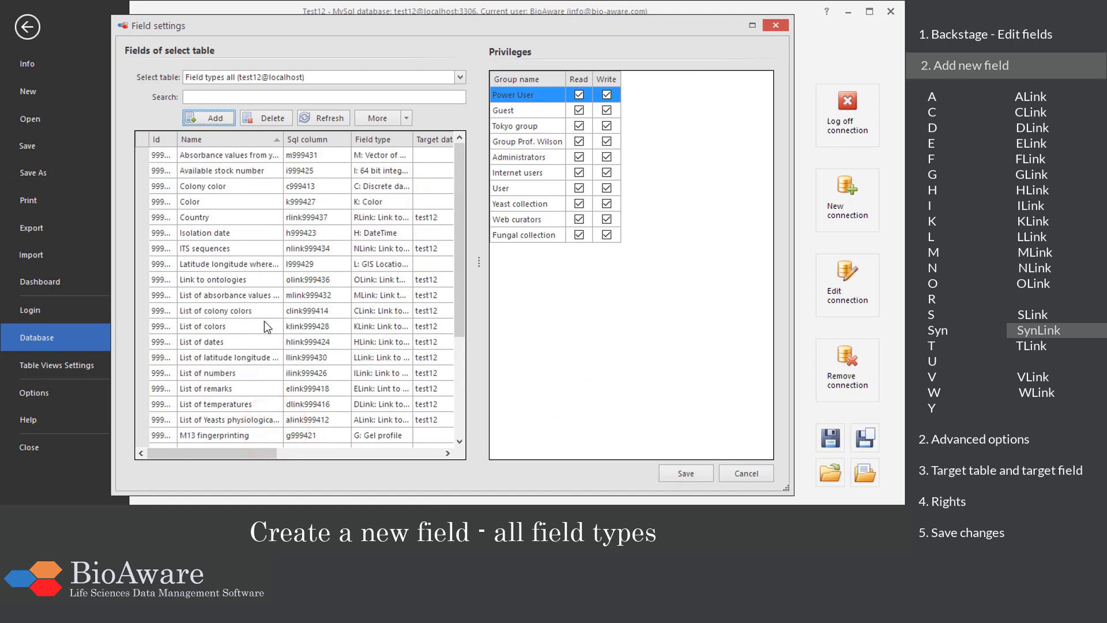
click(230, 118)
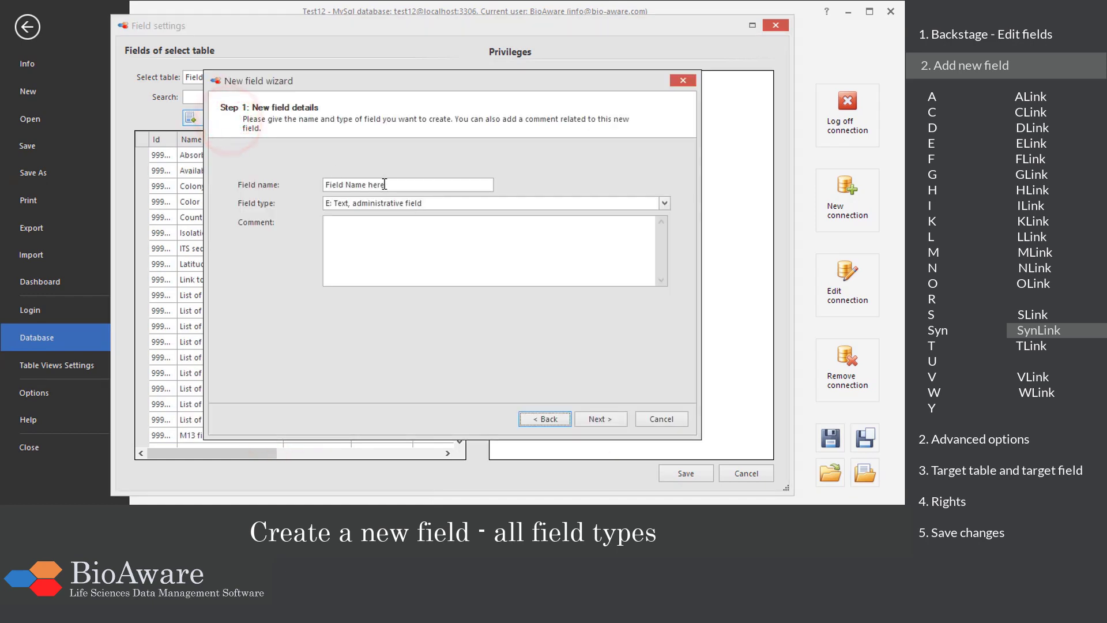
click(390, 188)
key(ctrl+a)
text(List of synonymies)
click(663, 203)
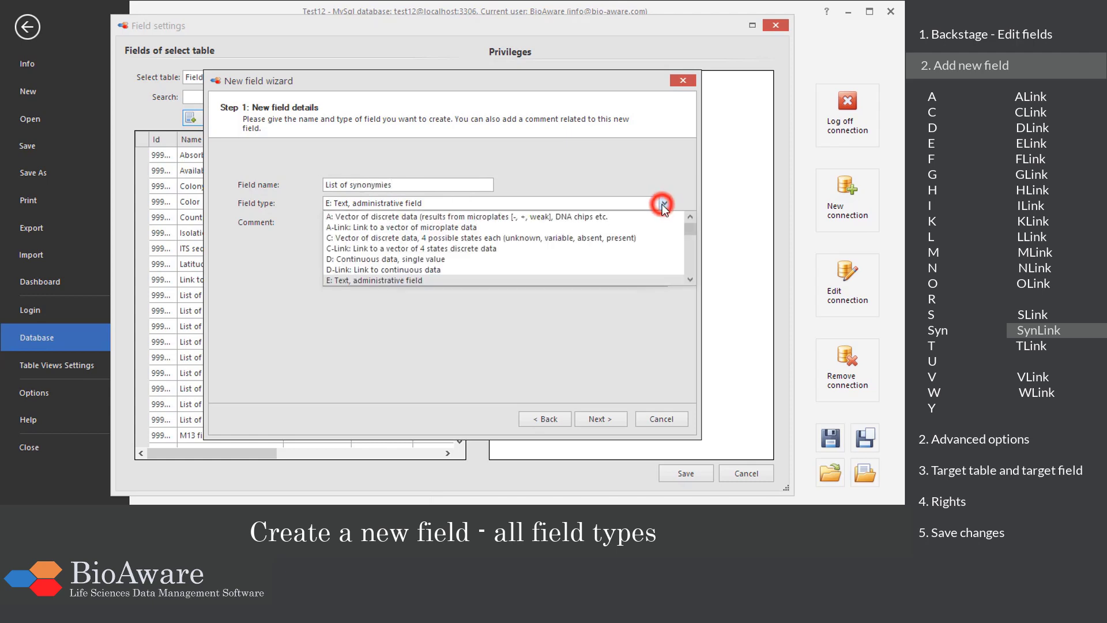
drag(687, 229, 687, 262)
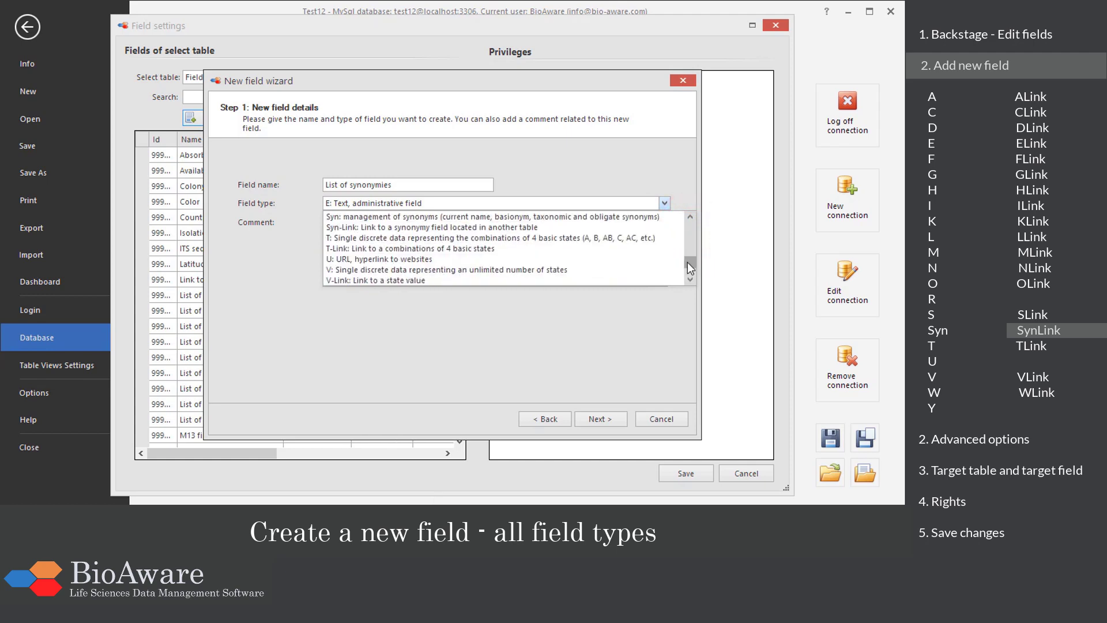
click(488, 226)
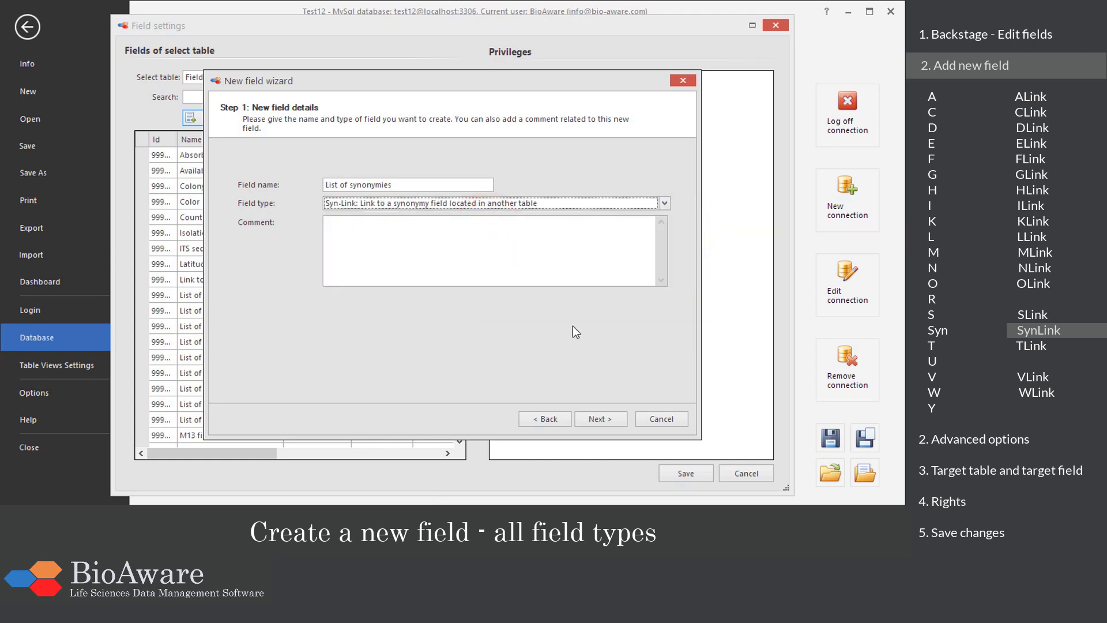
click(590, 419)
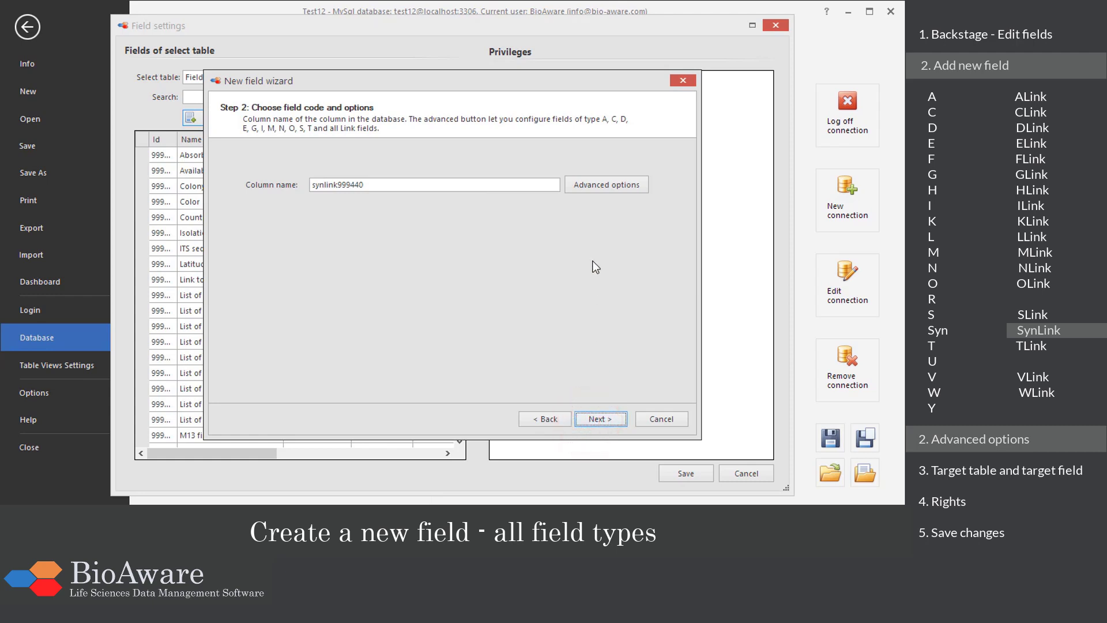
- Leave the maximum link number of the List of synonymies field unlimited and proceed to its target field selection
click(577, 188)
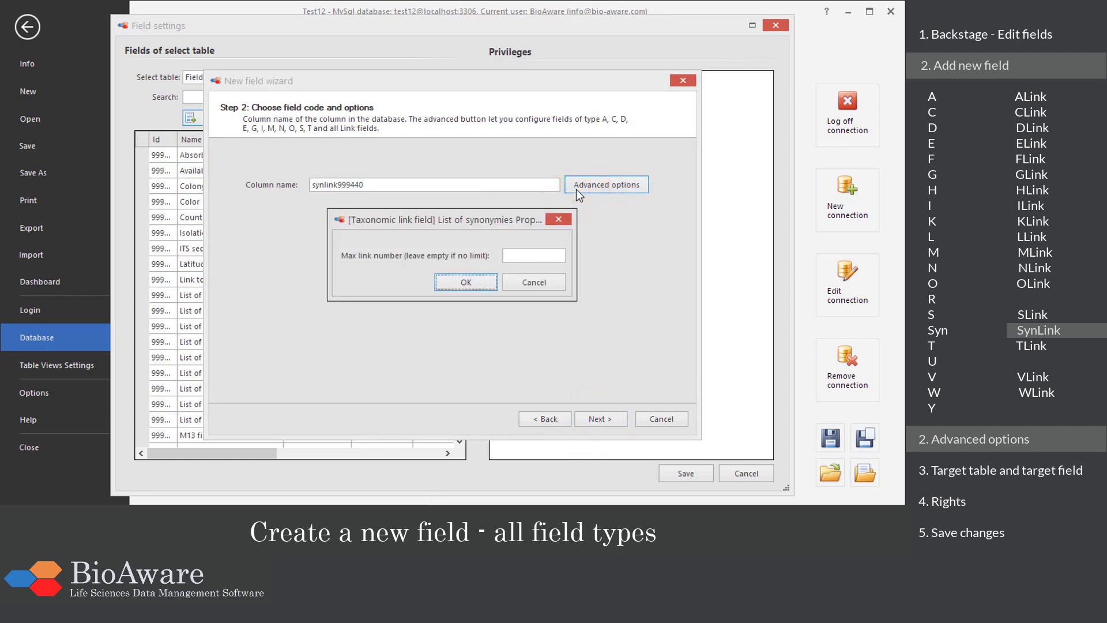
click(479, 275)
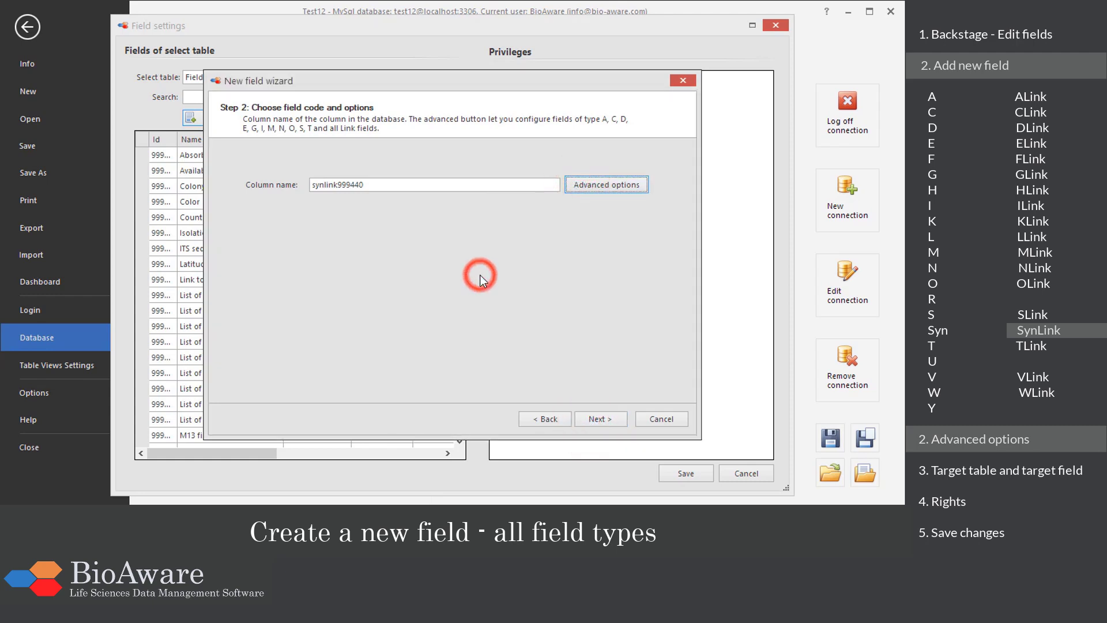
click(583, 420)
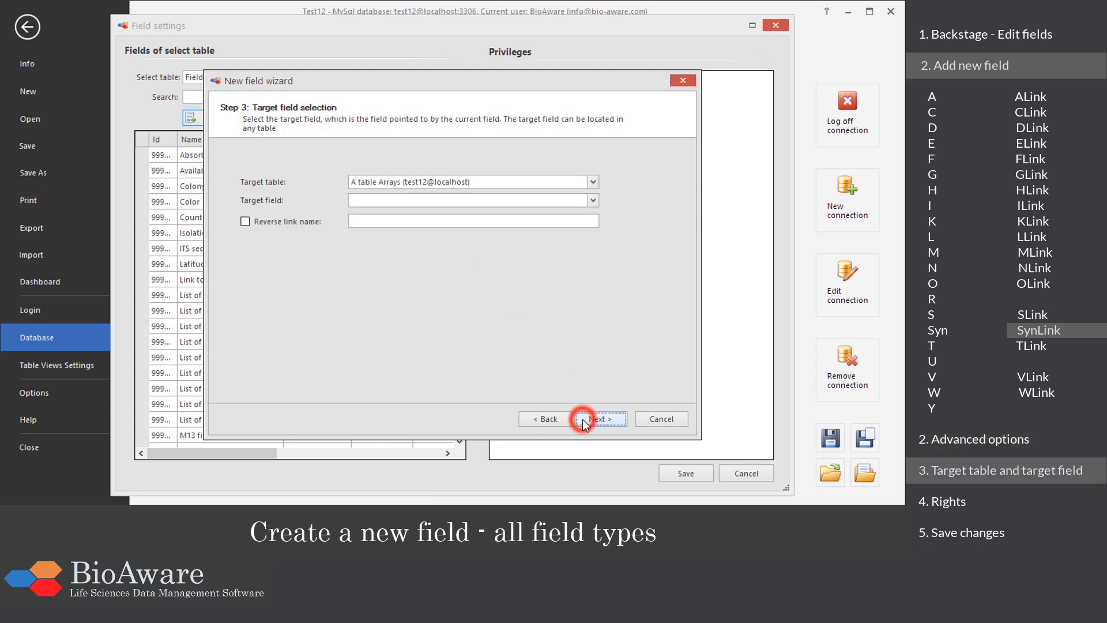
- Target the [6239] Synonymy field of the Locality table, keep all groups' rights and finish creating the List of synonymies field
click(593, 182)
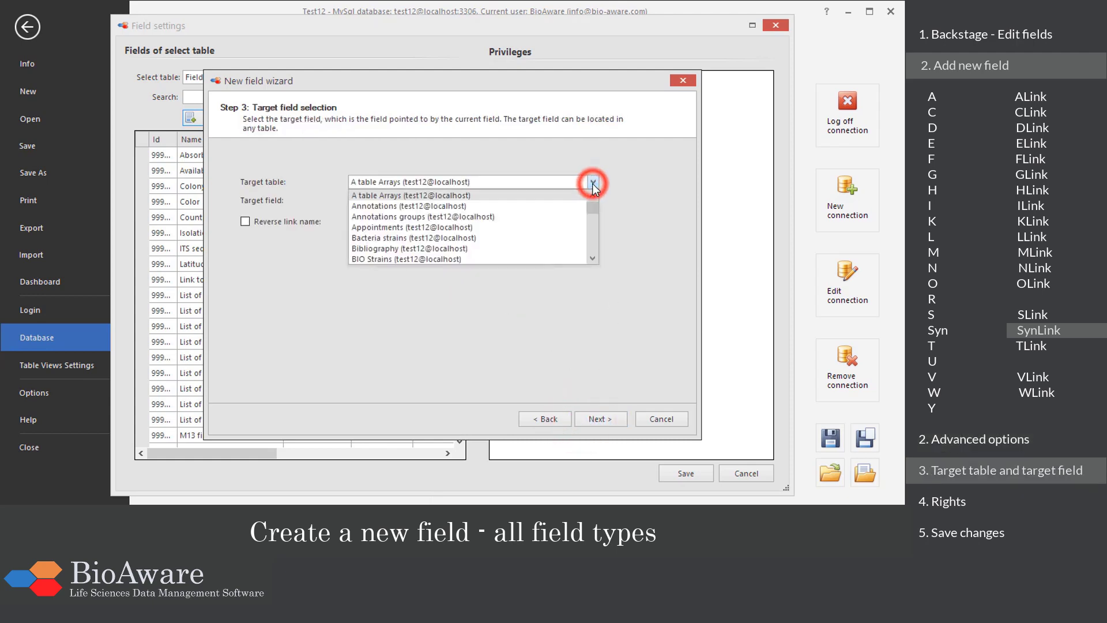
text(Locali)
click(517, 259)
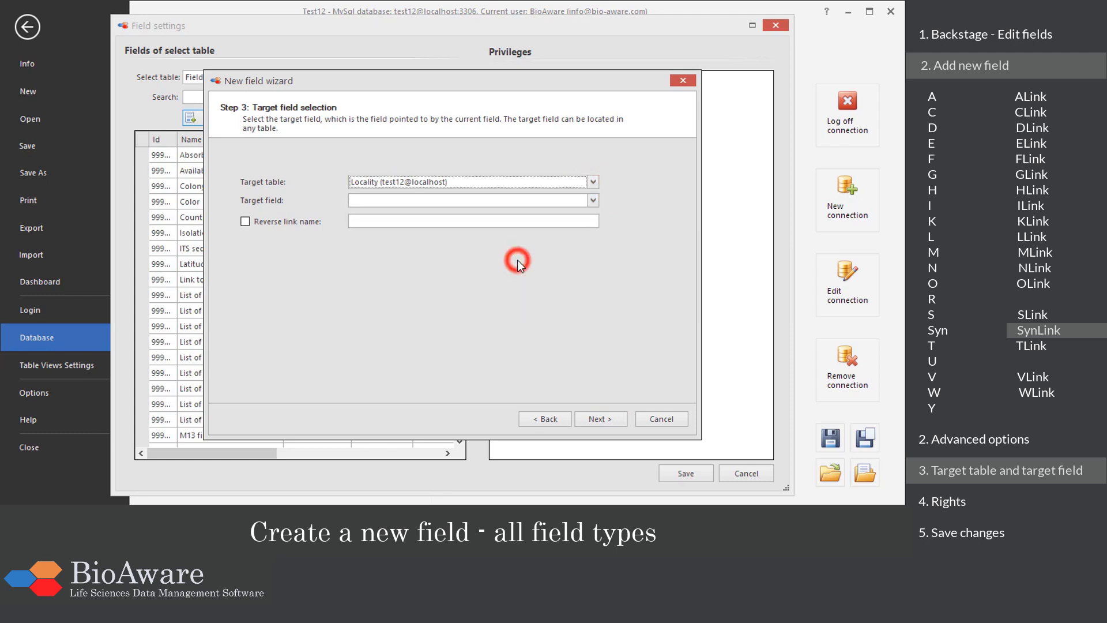
click(592, 201)
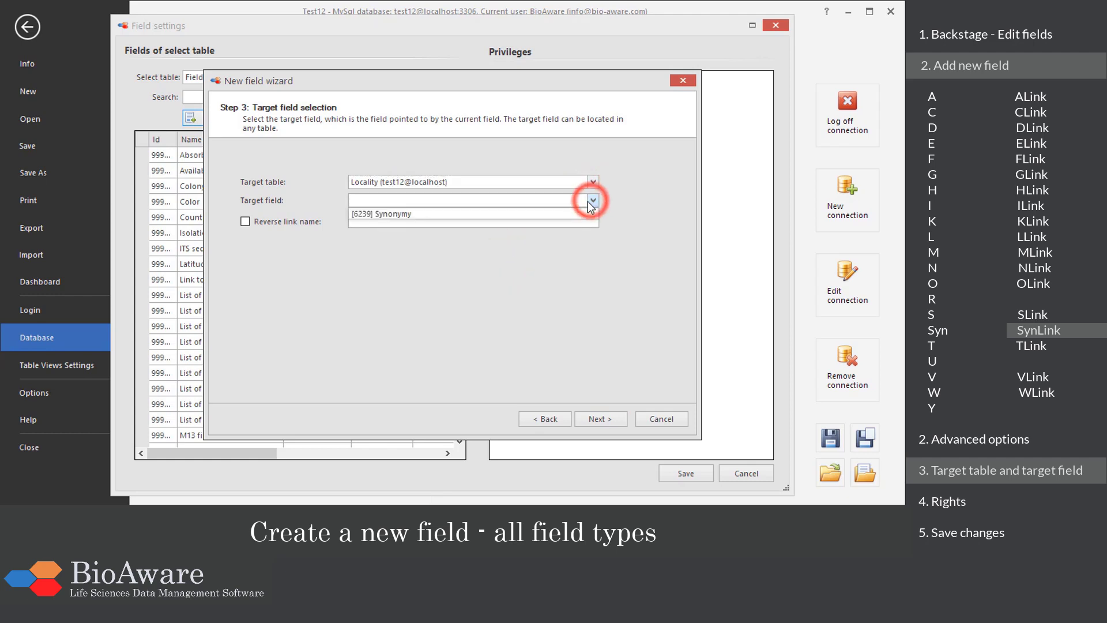
click(548, 214)
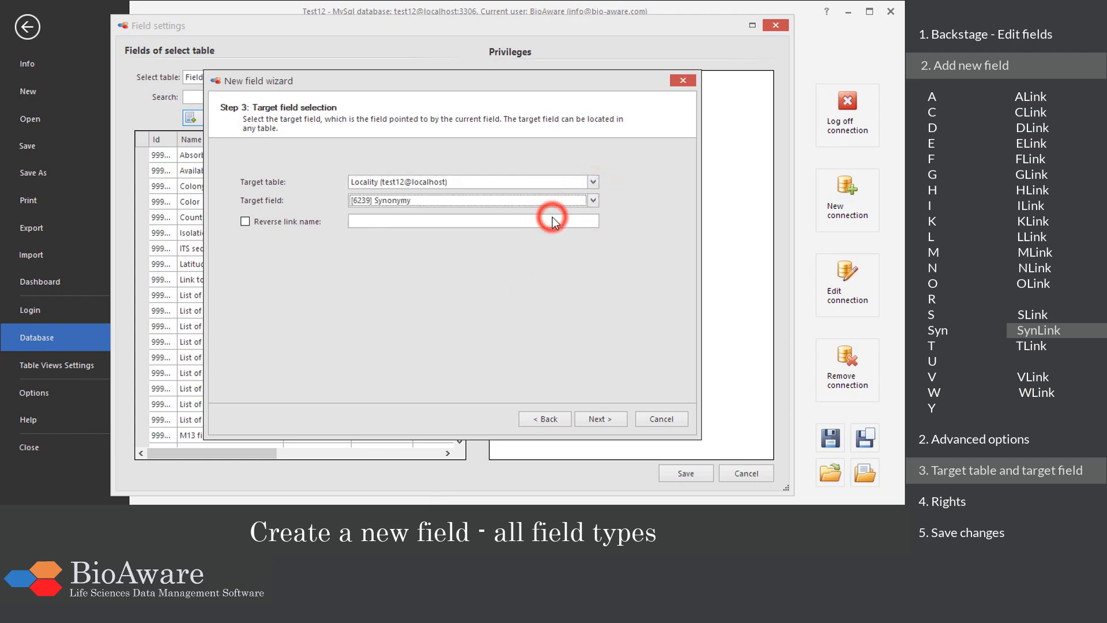
click(576, 418)
click(576, 420)
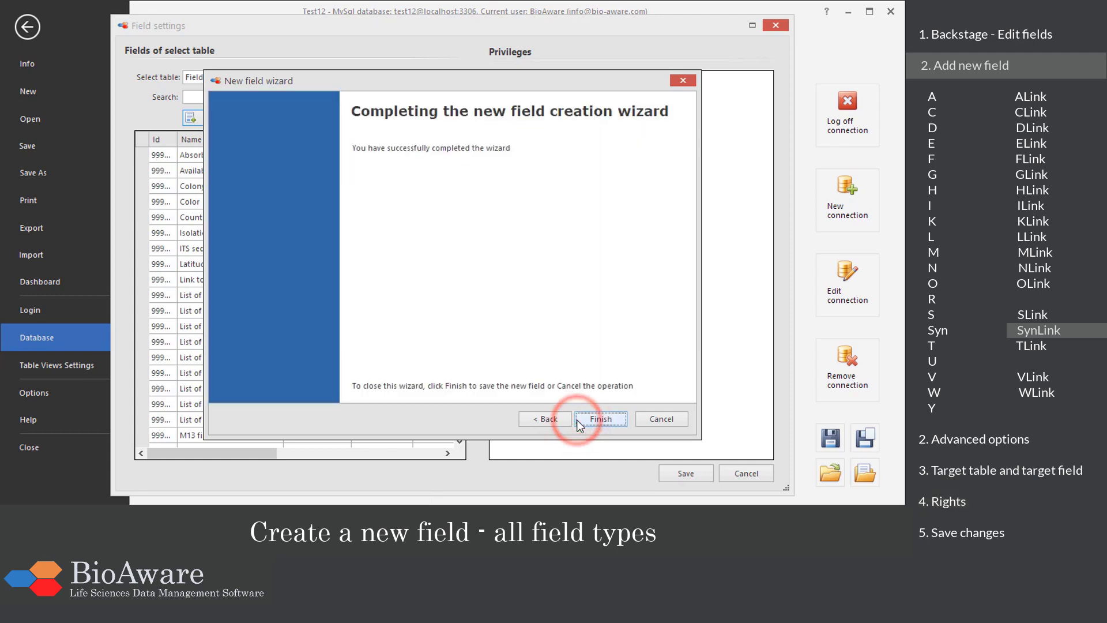
click(576, 420)
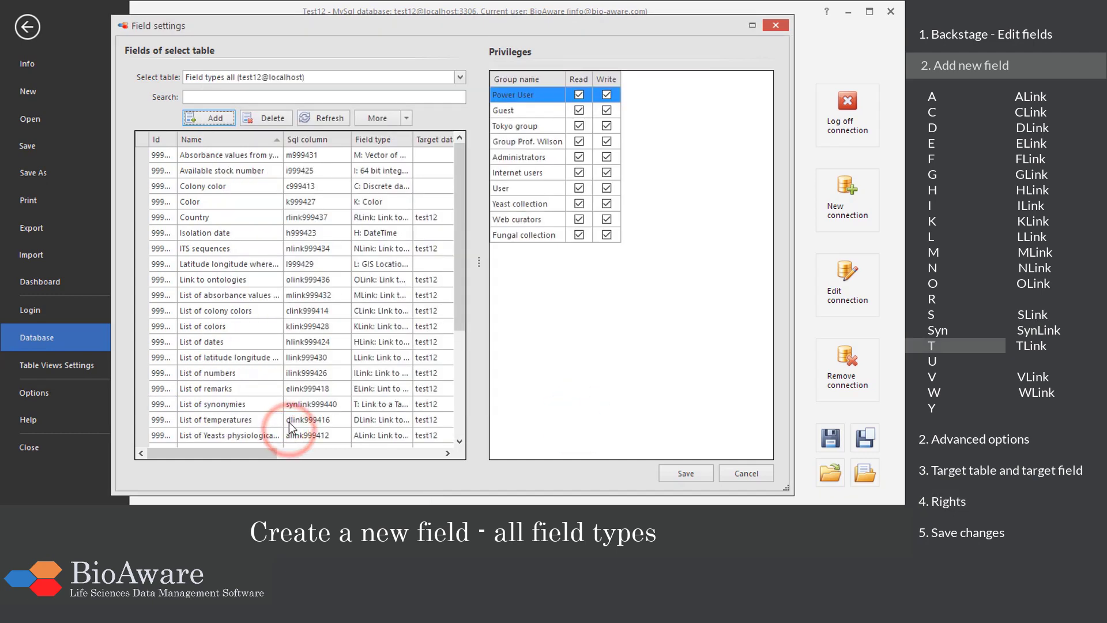
- Add a new field named "Type of organism" with type T: Single discrete data representing the combinations of 4 basic states and proceed to its options
click(227, 121)
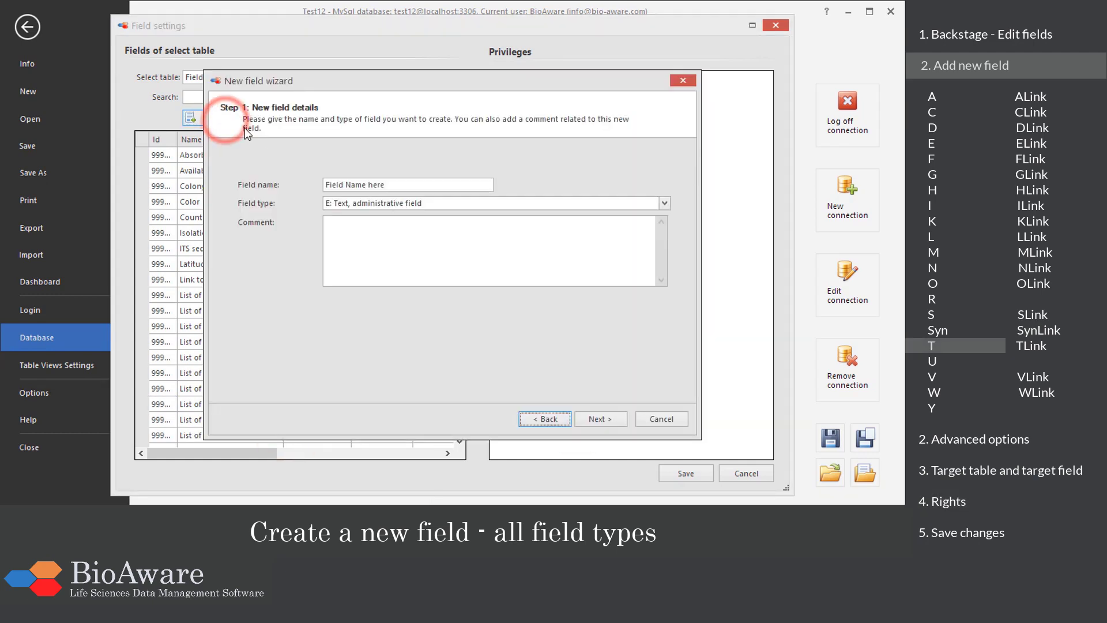
drag(388, 181, 318, 185)
text(Type of organism)
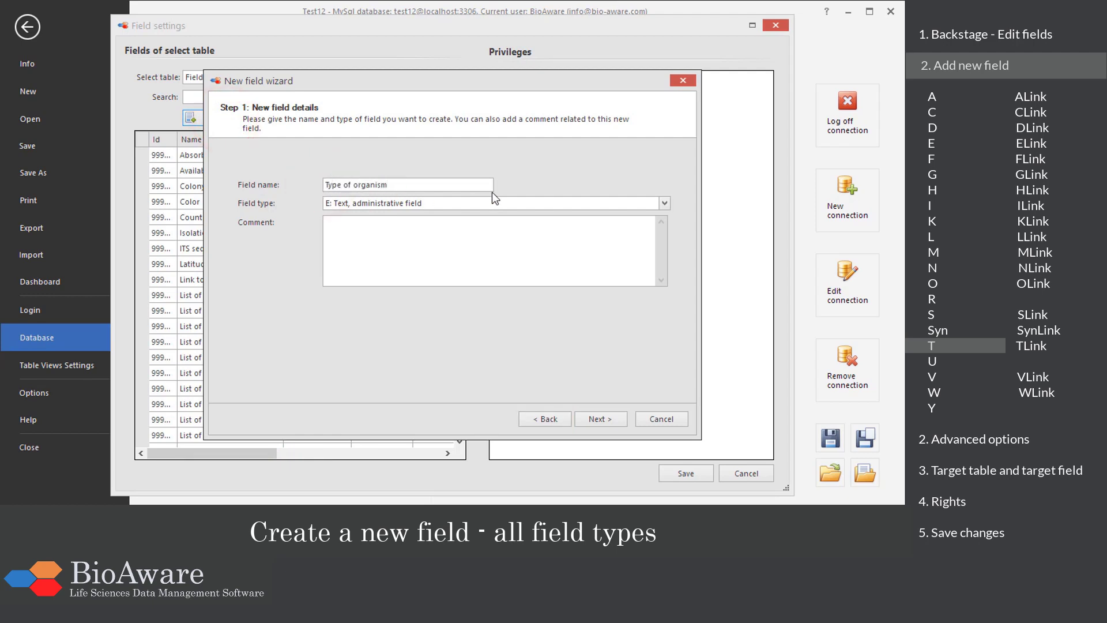
click(664, 203)
drag(689, 227, 688, 261)
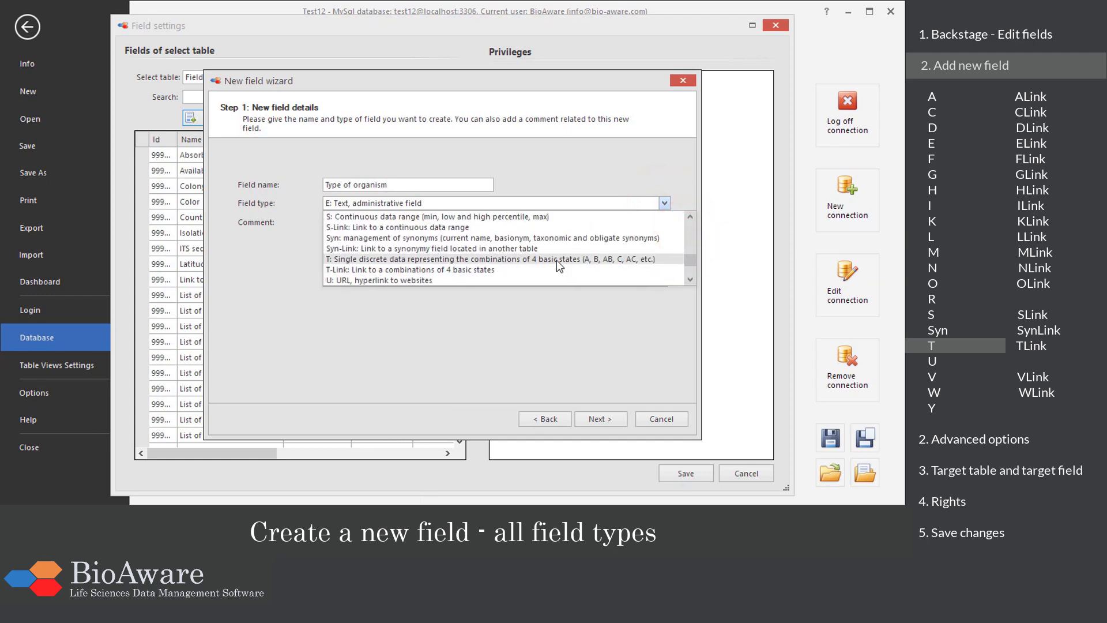
click(556, 261)
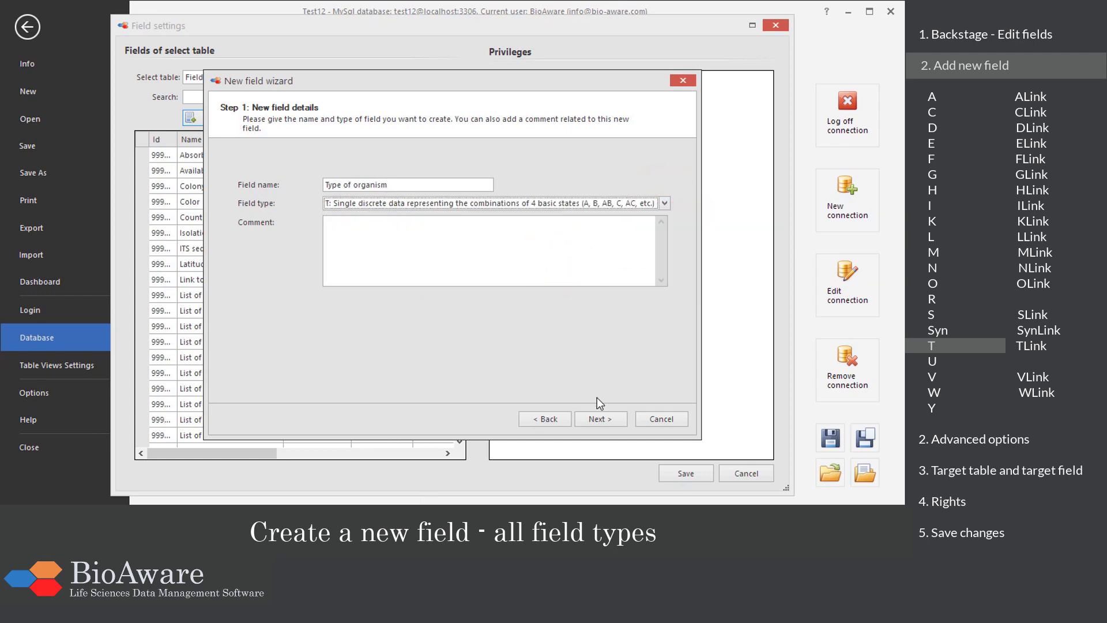
click(593, 417)
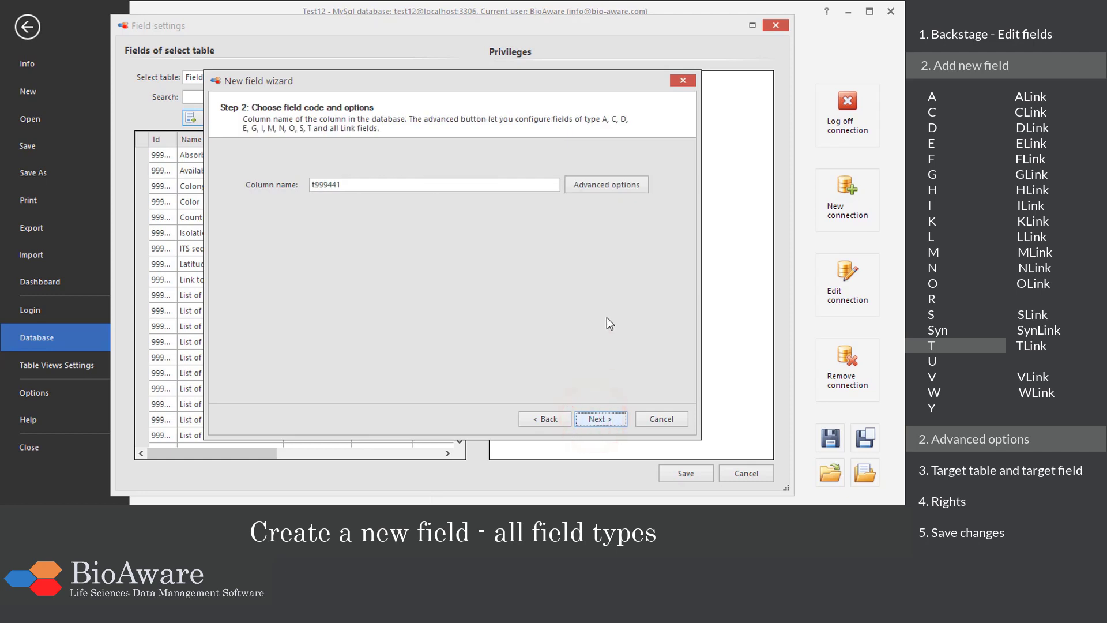
- Paste the copied state names Filamentous fungi, Yeast, Oomyceet and Bacterie/Actinomyceet/Bacteriofaag over the first states after "?", and clear all remaining state names
click(590, 185)
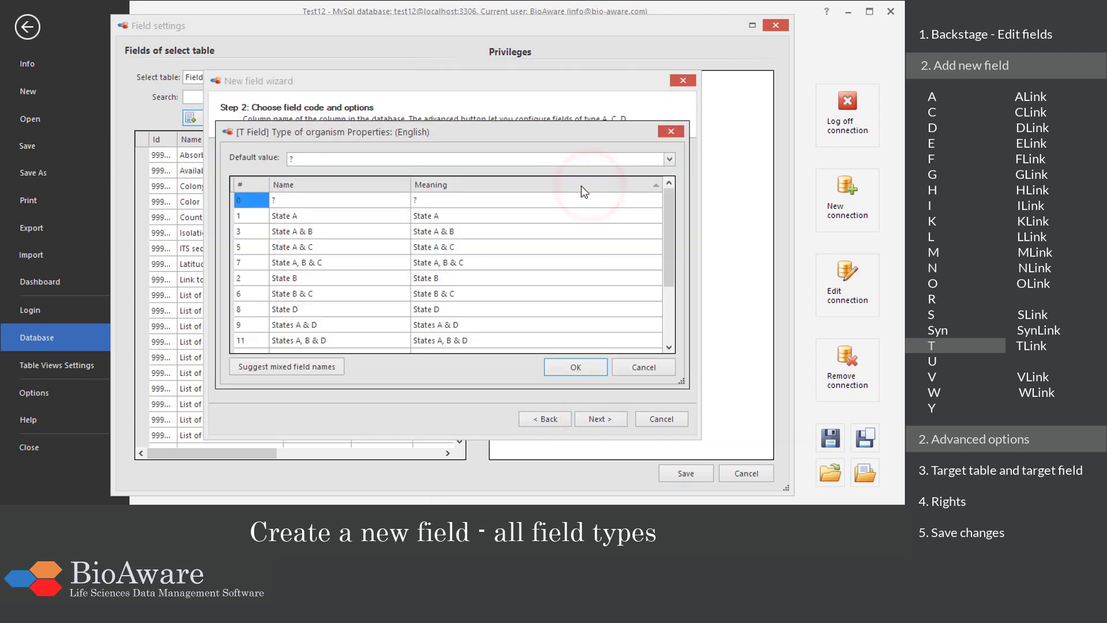
drag(407, 210, 358, 289)
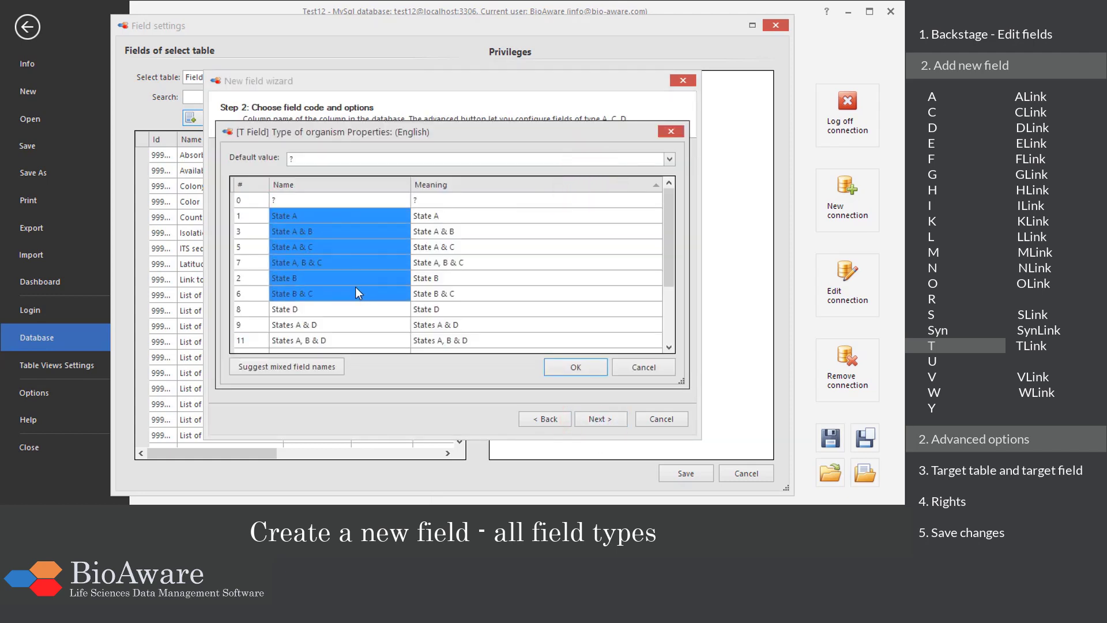
key(ctrl+v)
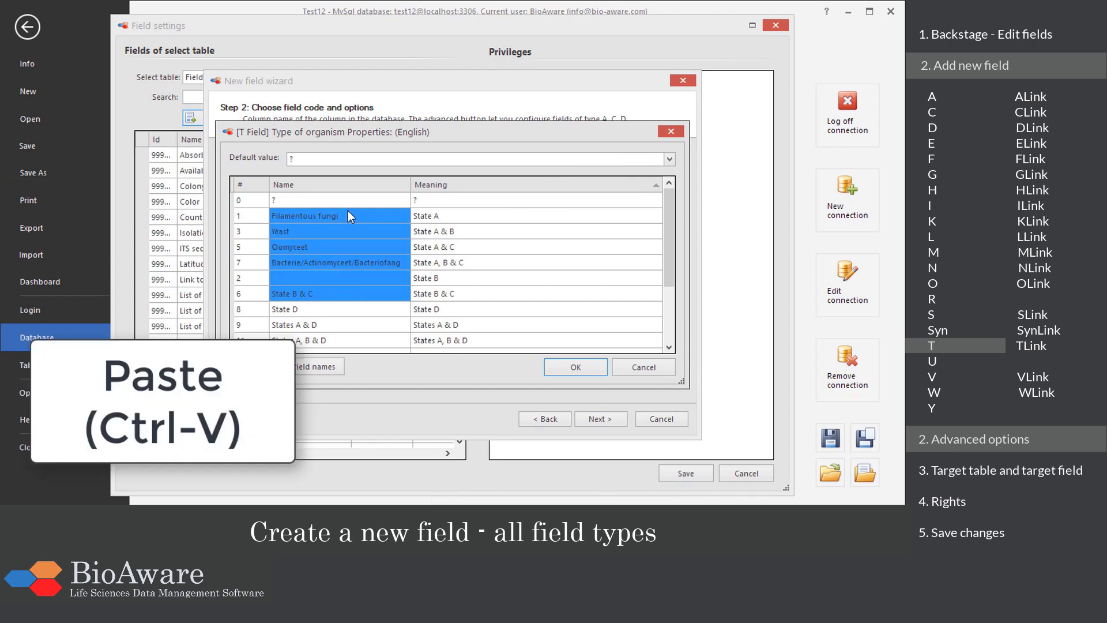
drag(351, 274, 345, 365)
key(Delete)
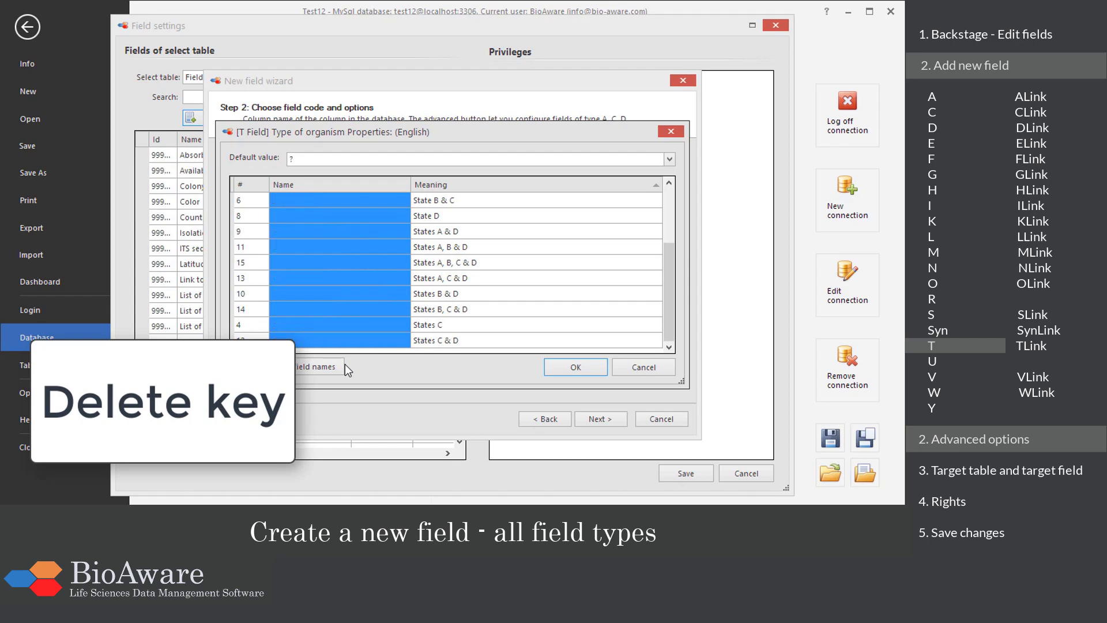
- Keep "?" as the default value, retain all groups' read and write rights and finish creating the Type of organism field
drag(671, 256, 672, 199)
click(669, 159)
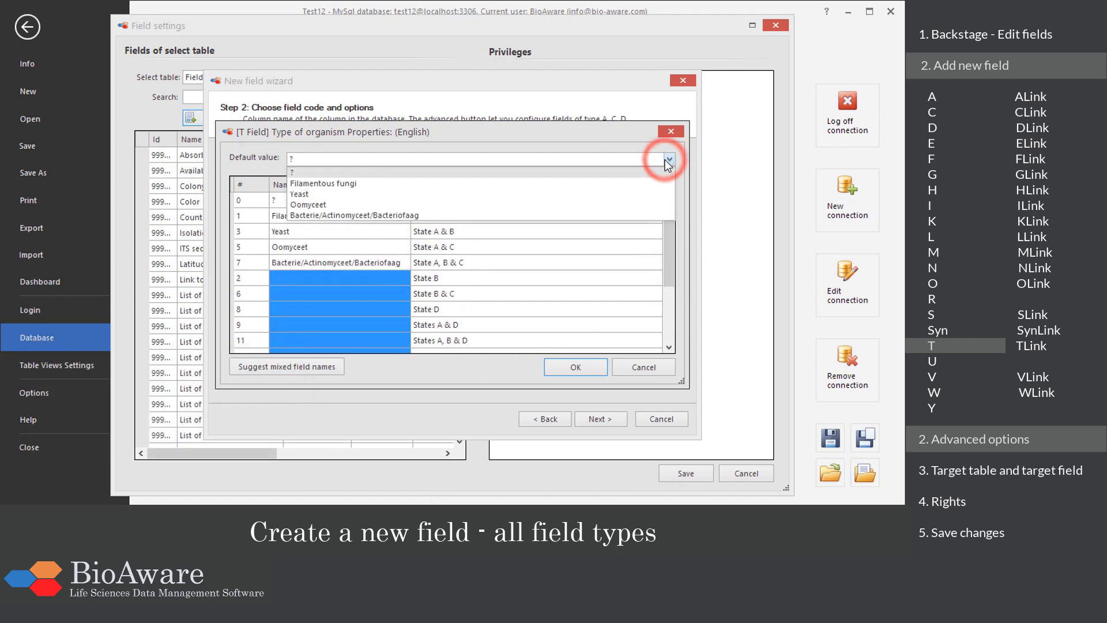
click(667, 161)
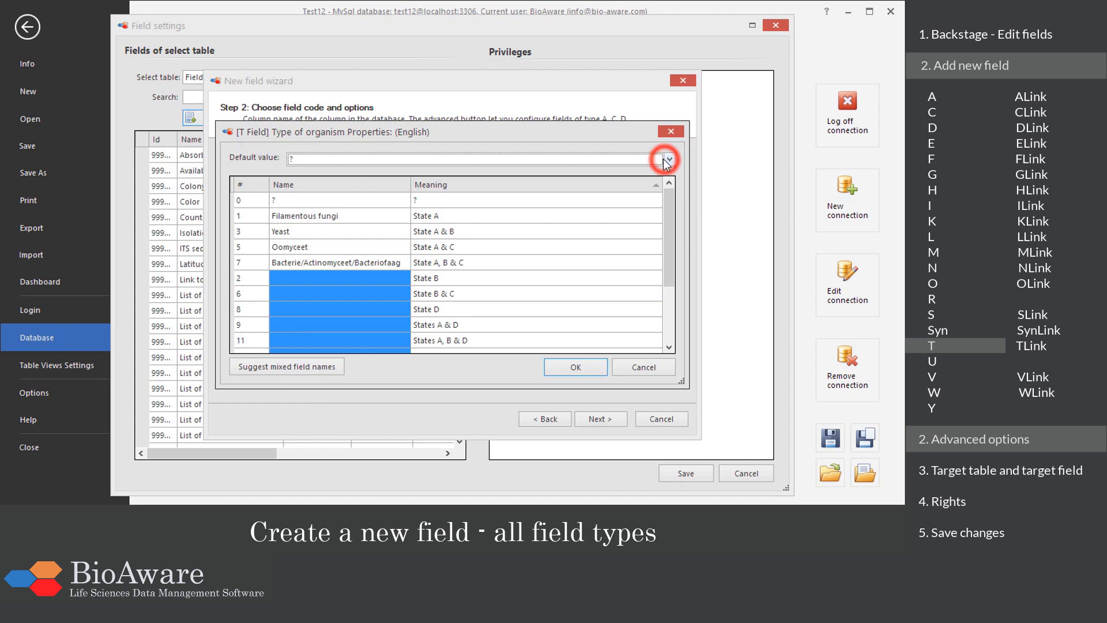
click(568, 365)
click(600, 419)
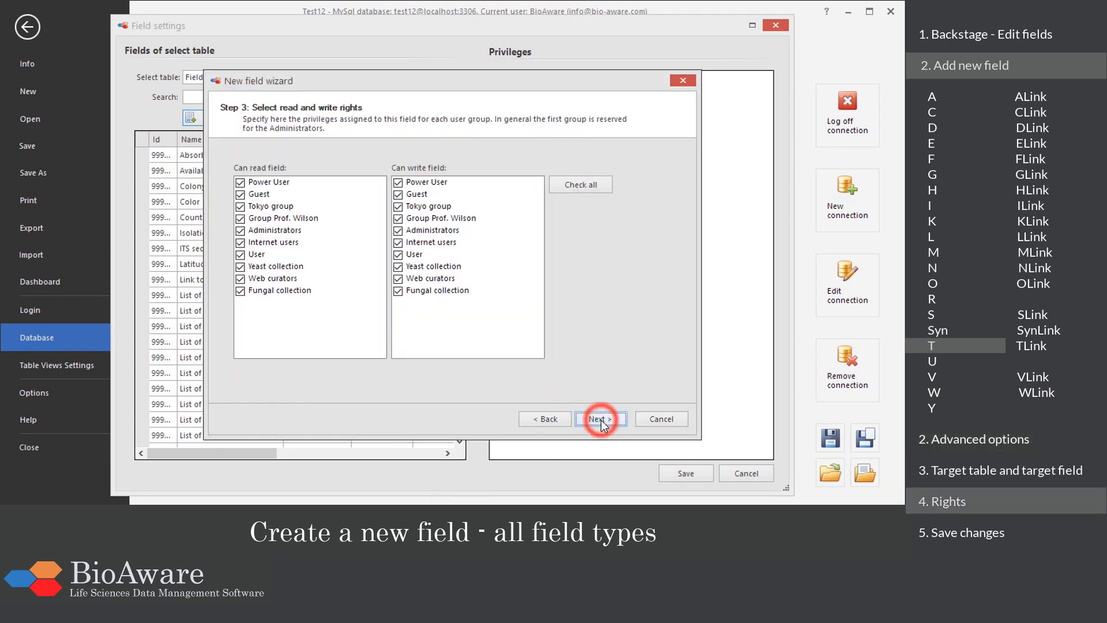
click(600, 419)
click(601, 420)
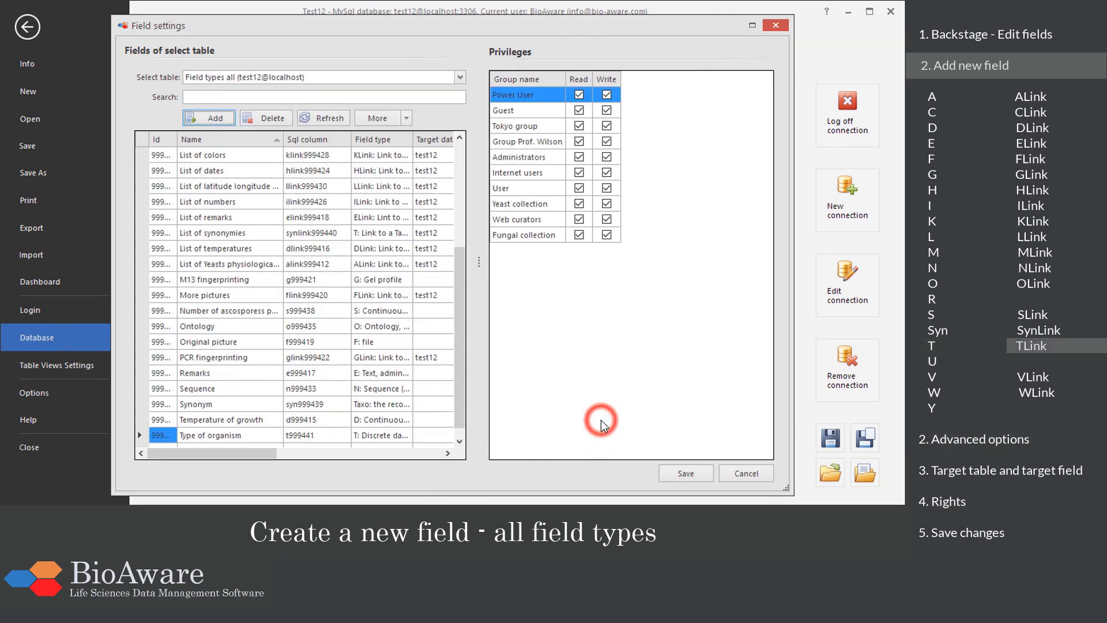
- Add a new field named "List of types of organism" with type T-Link: Link to a combinations of 4 basic states and proceed to its options
click(214, 121)
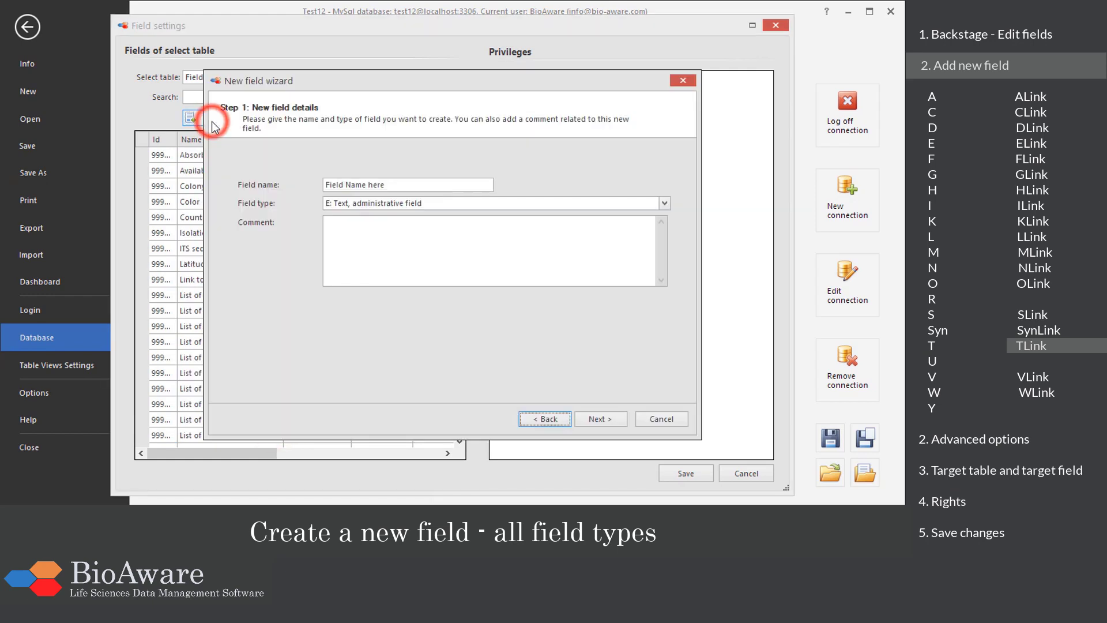
triple_click(383, 184)
text(List of types of organism)
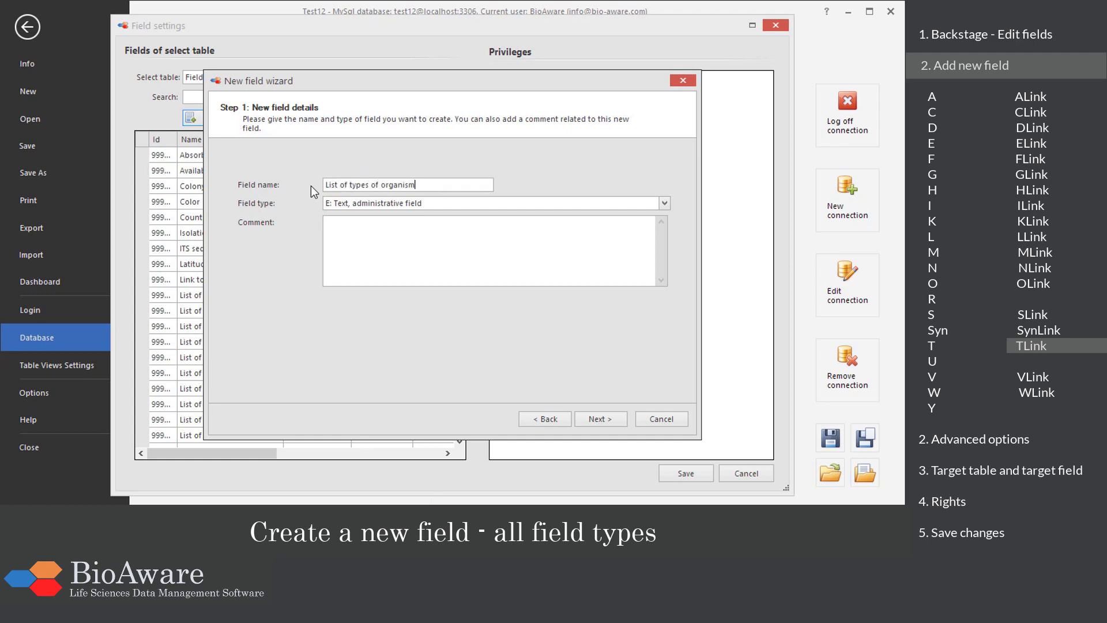
click(663, 202)
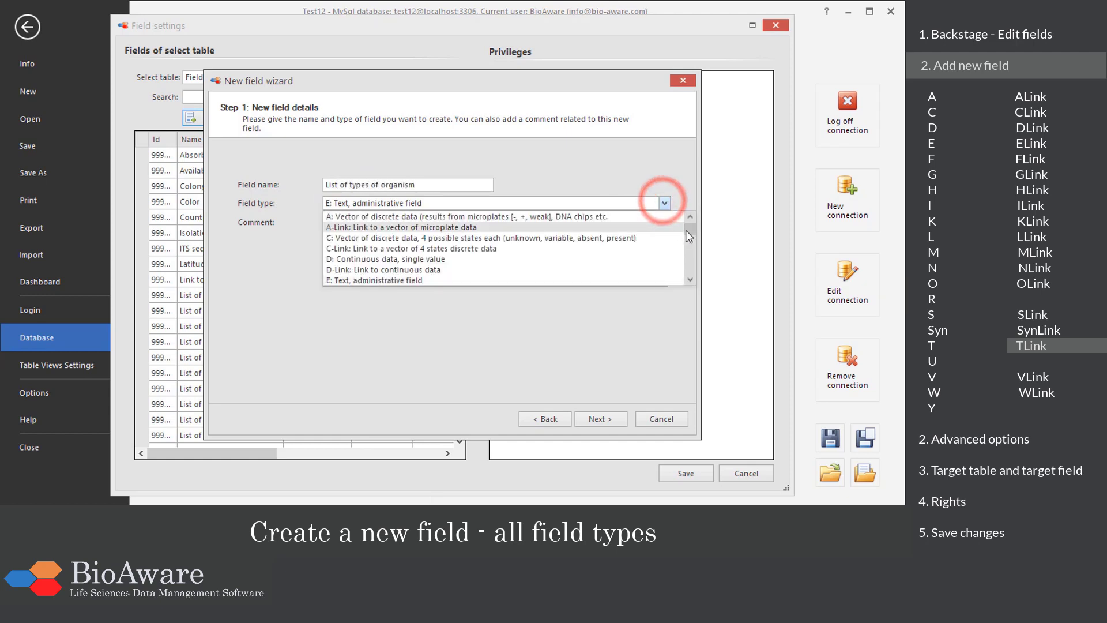
drag(689, 230, 692, 269)
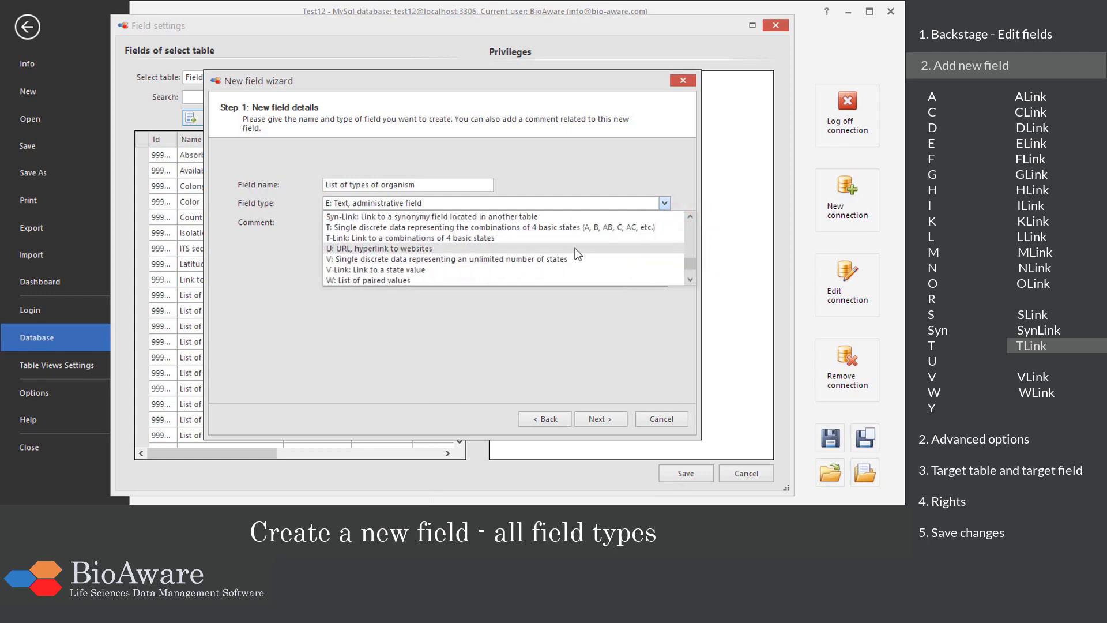
click(518, 239)
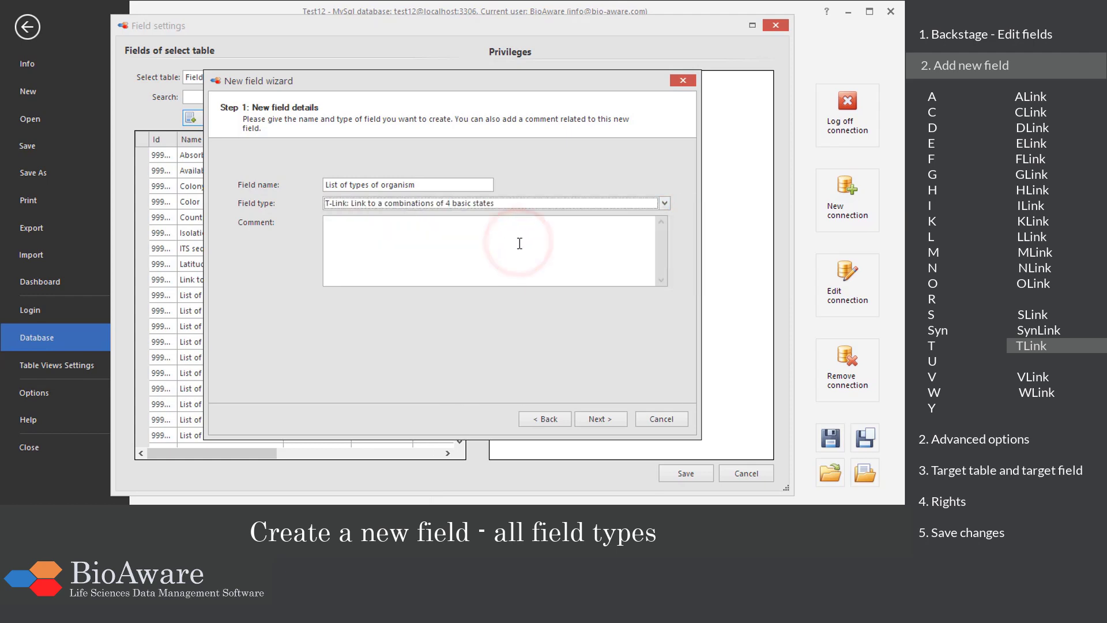
click(595, 419)
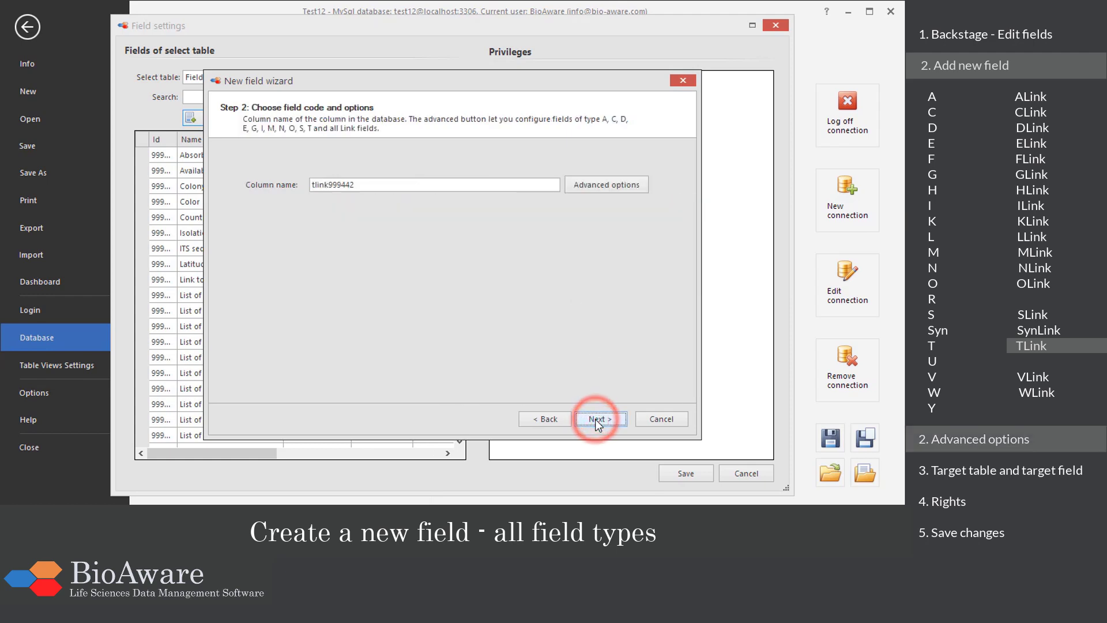
- Leave the maximum link number of the List of types of organism field unlimited and proceed to its target field selection
click(595, 188)
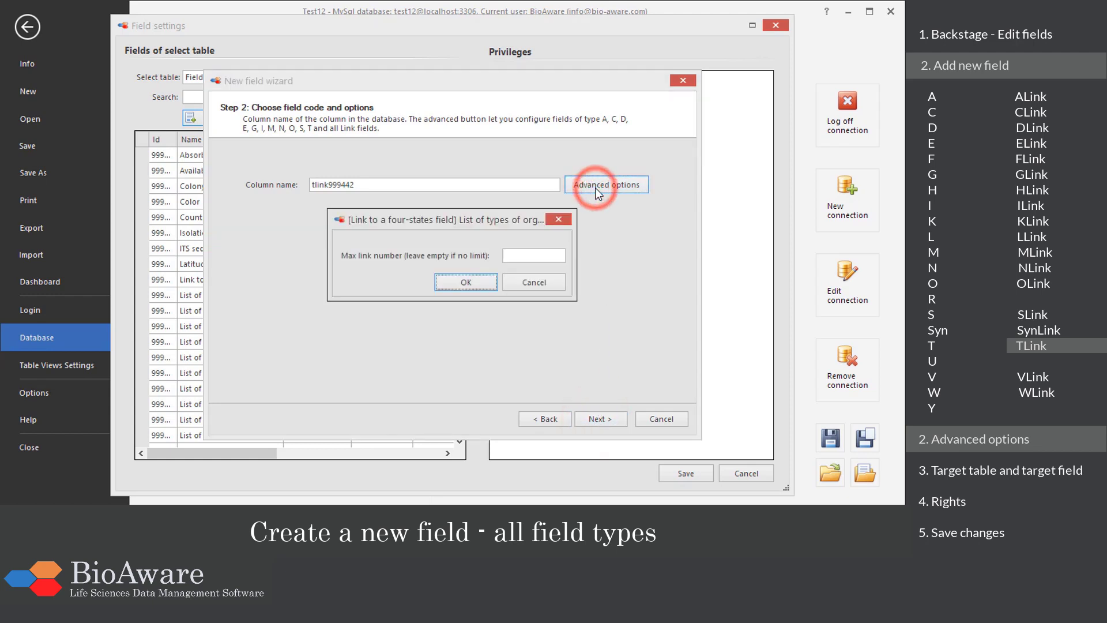
click(479, 282)
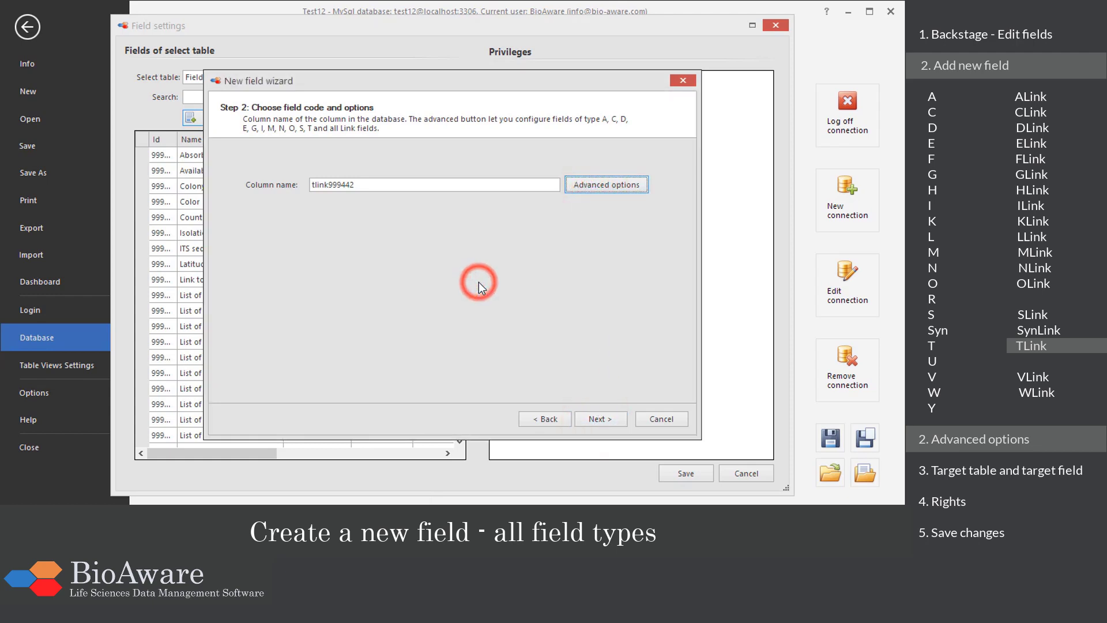
click(602, 418)
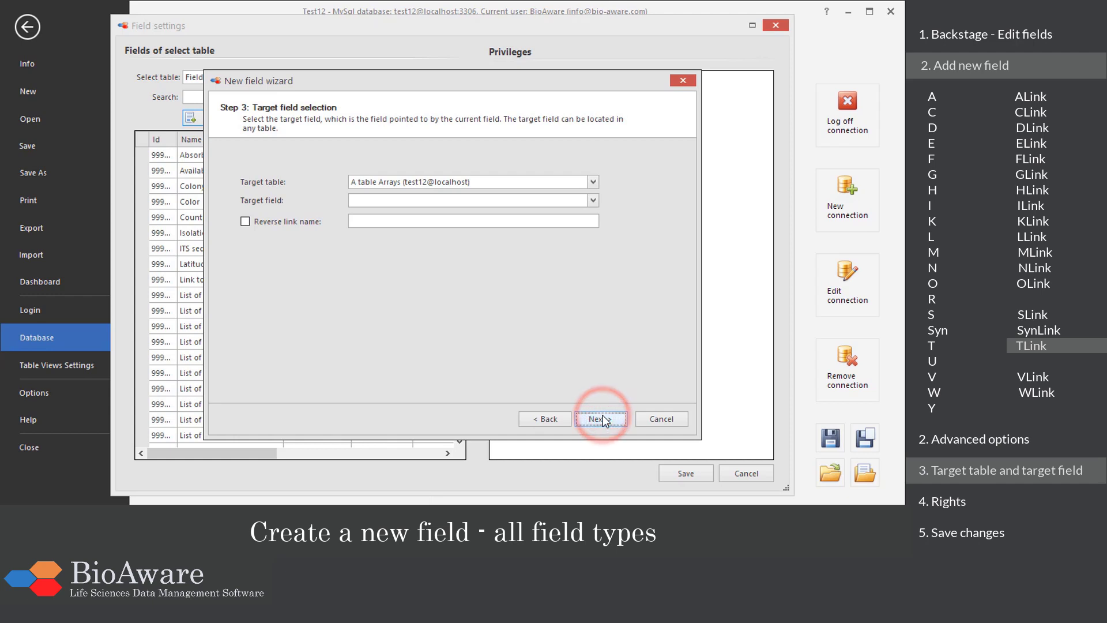
- Set the link's target table to T table and its target field to [10218] Type of organism
click(595, 180)
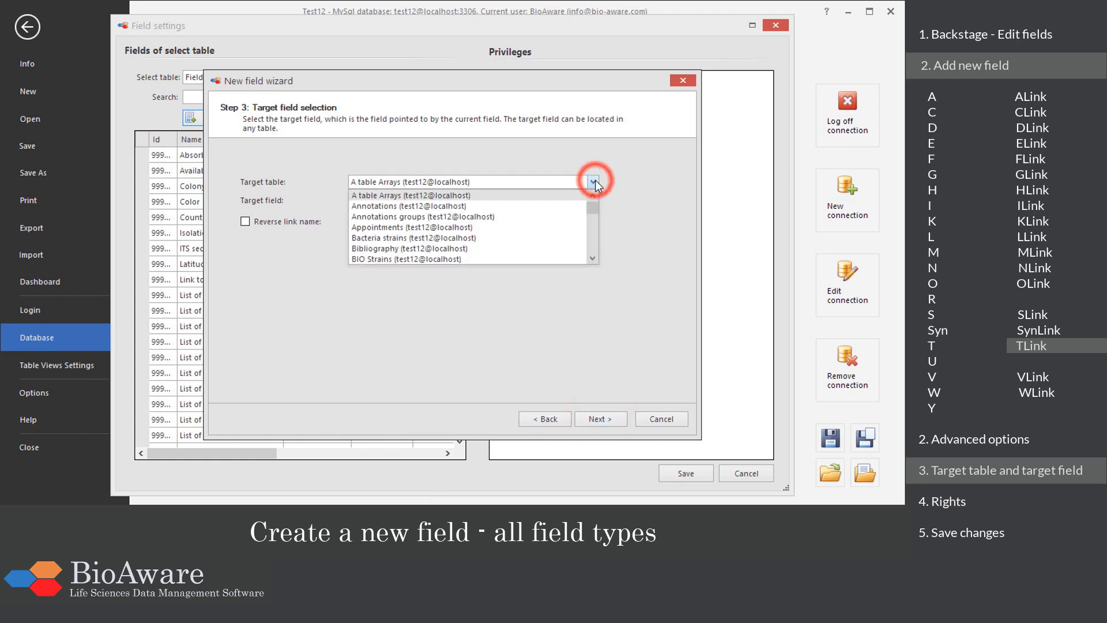
text(t)
click(508, 259)
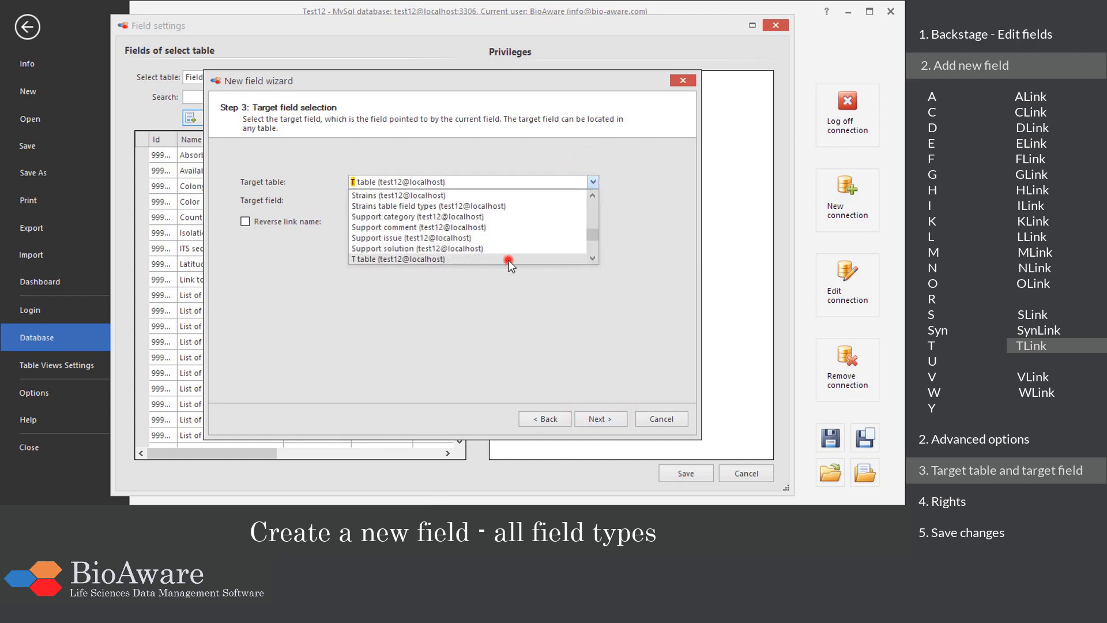
click(592, 200)
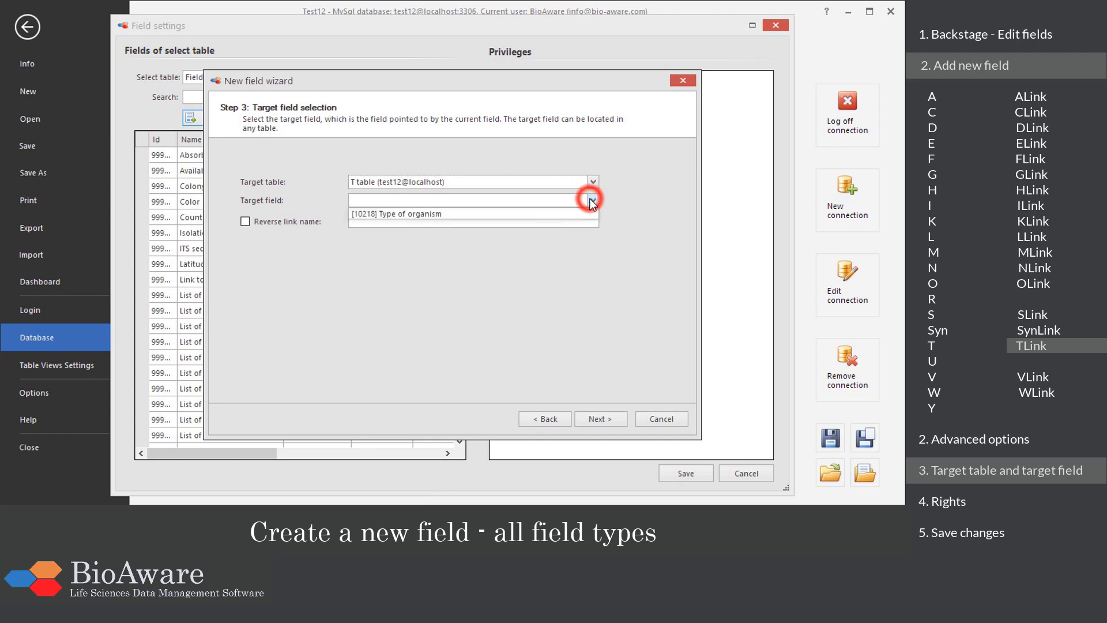
click(566, 211)
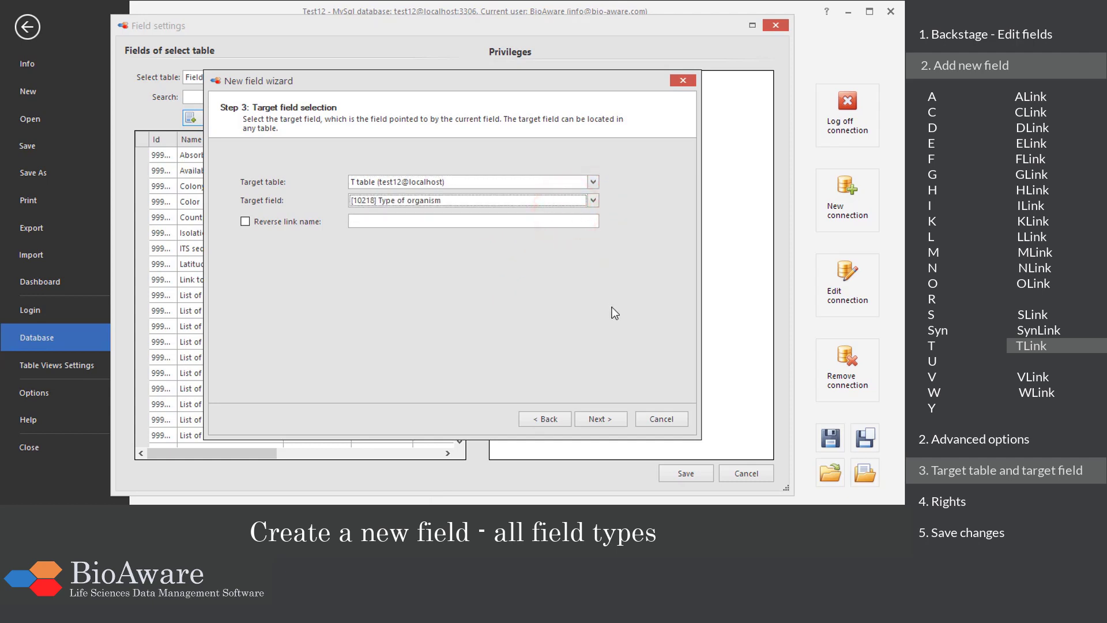
- Retain all groups' read and write rights and finish creating the List of types of organism field
click(617, 423)
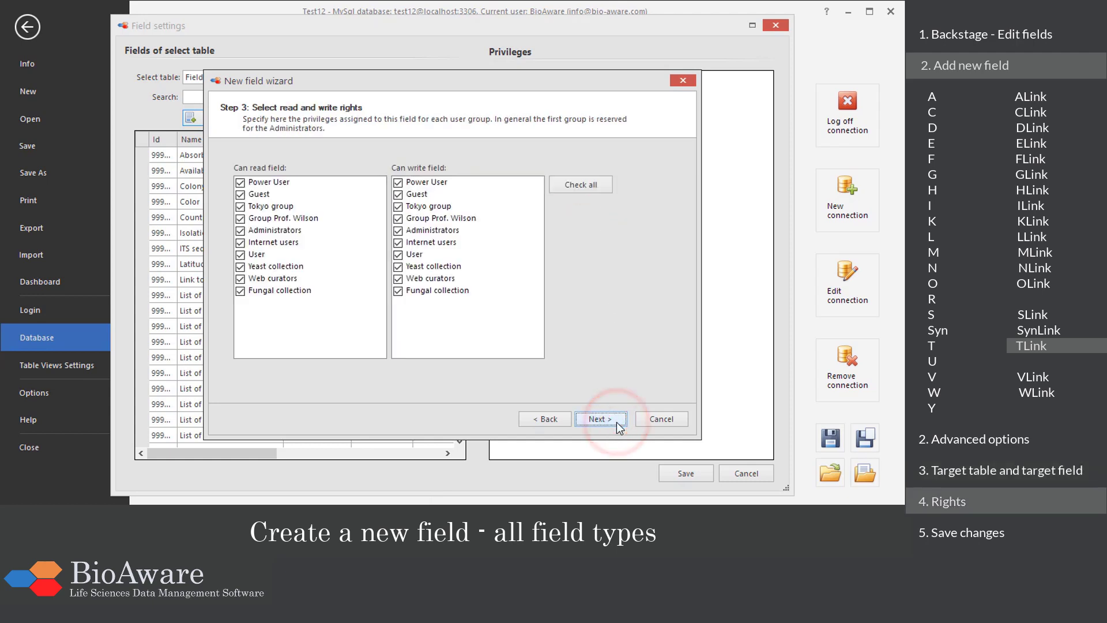
click(616, 422)
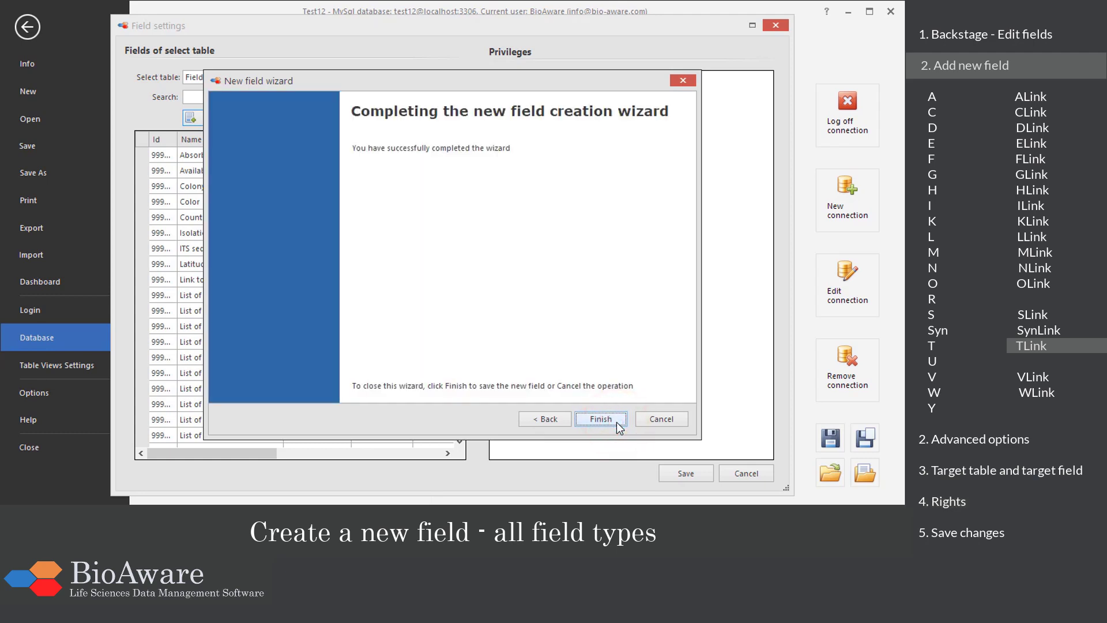
click(617, 422)
click(251, 433)
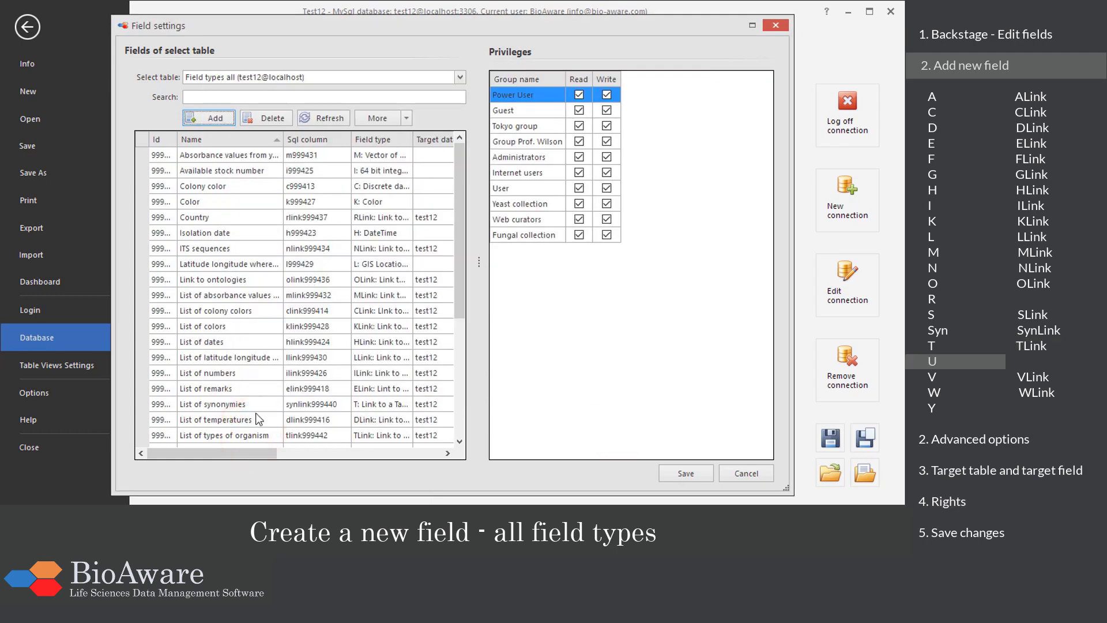
- Add a new field named "Hyperlink" with type U: URL, hyperlink to websites and proceed to its options
click(227, 121)
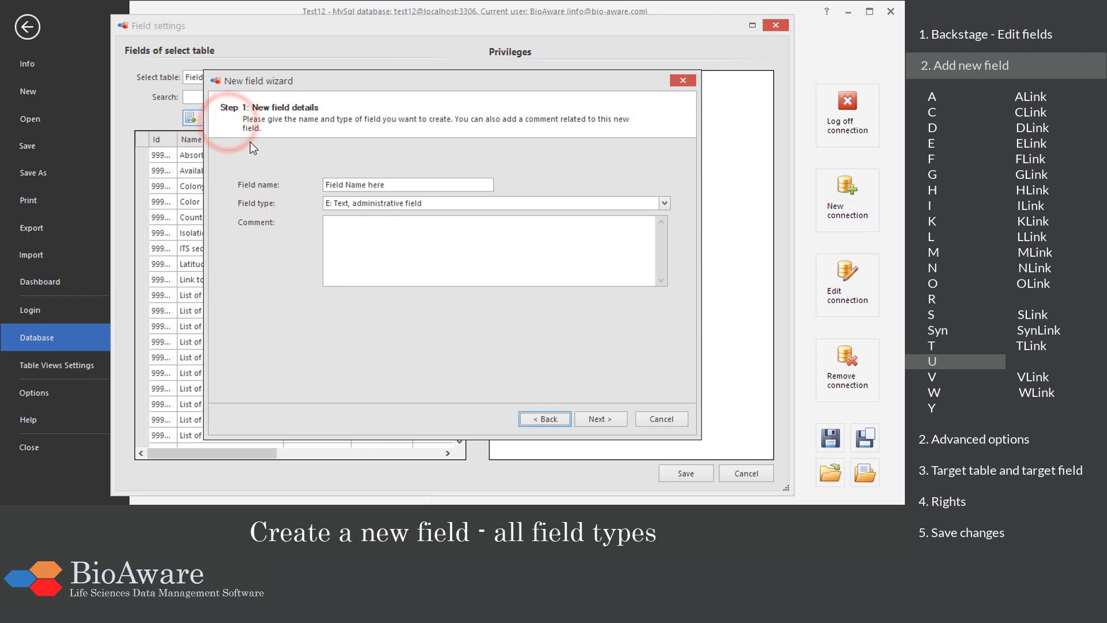
click(385, 184)
text(Hyperlink)
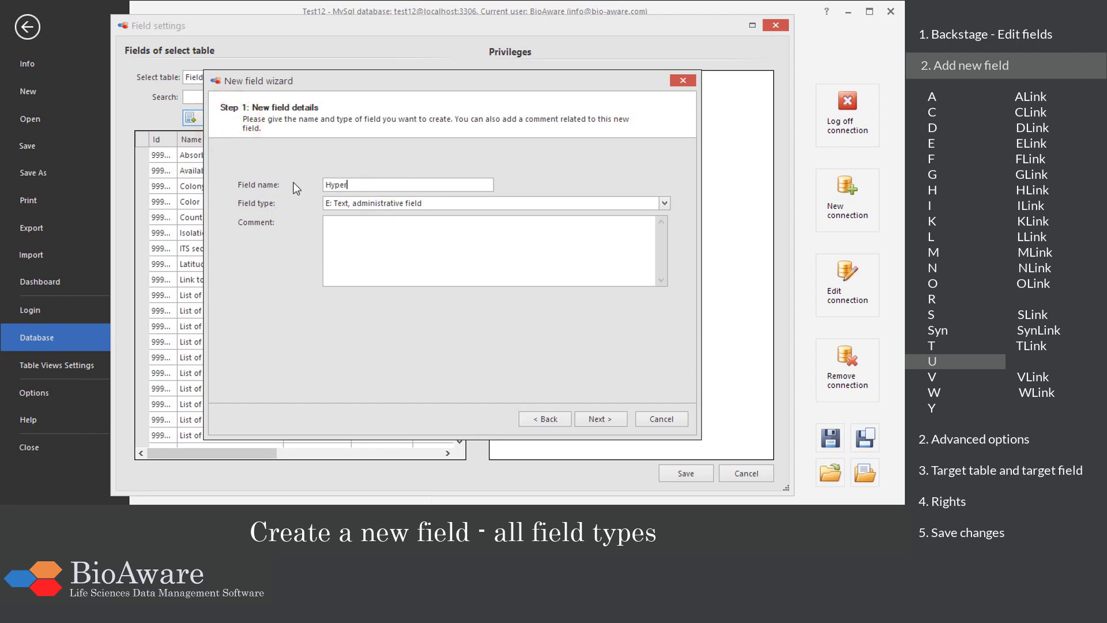
click(665, 203)
drag(690, 226, 681, 262)
click(588, 269)
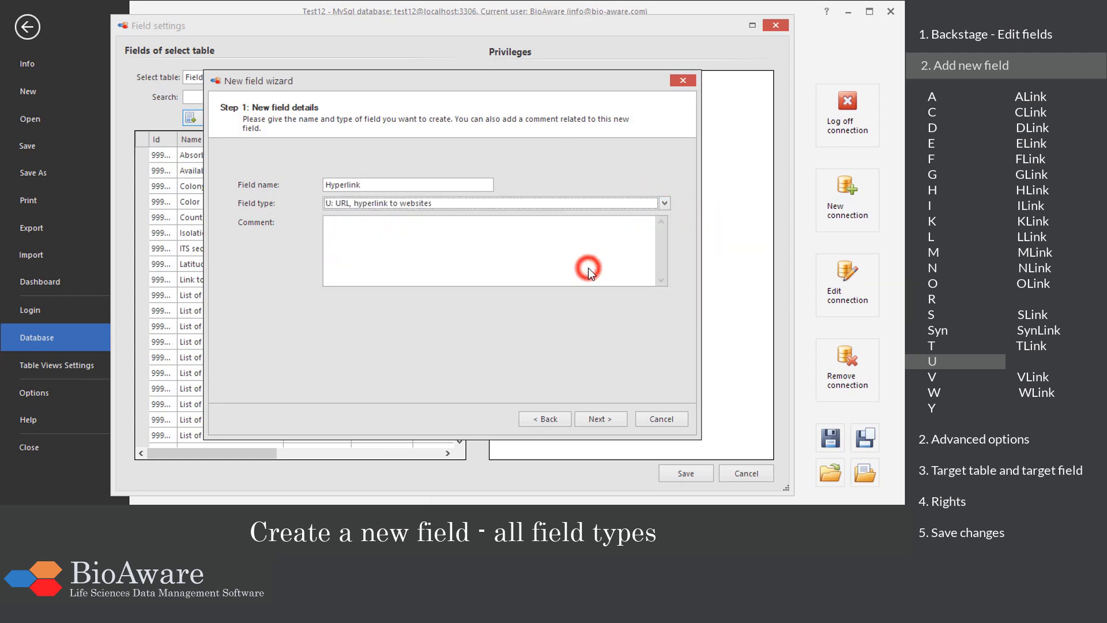
click(594, 420)
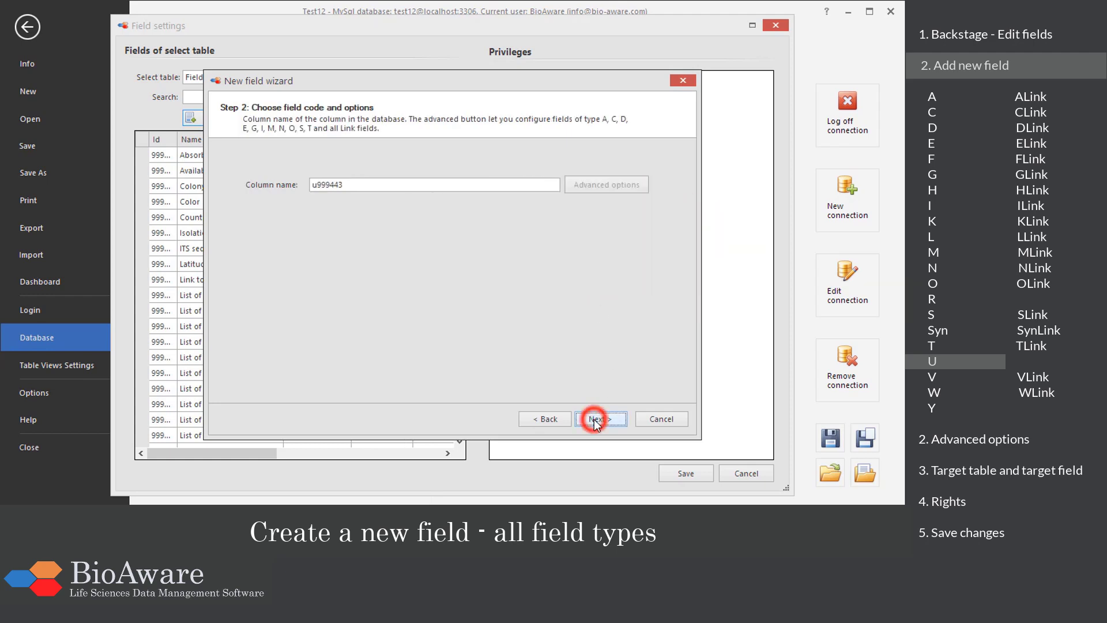
- Keep the Hyperlink field's column name and all groups' rights, and finish creating the field
click(594, 420)
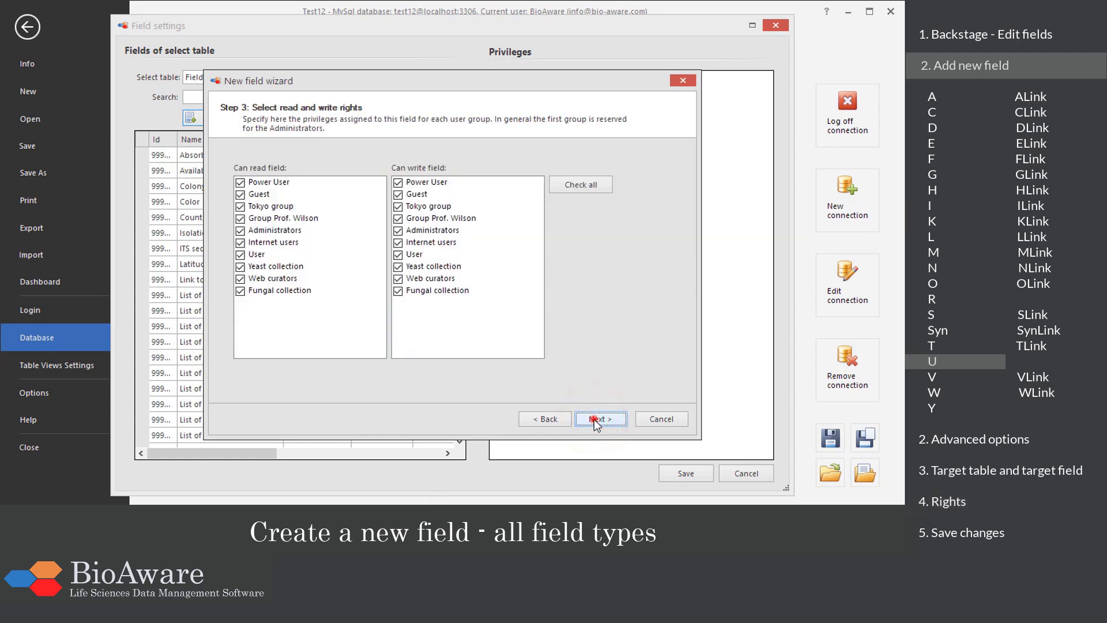
click(594, 420)
click(594, 420)
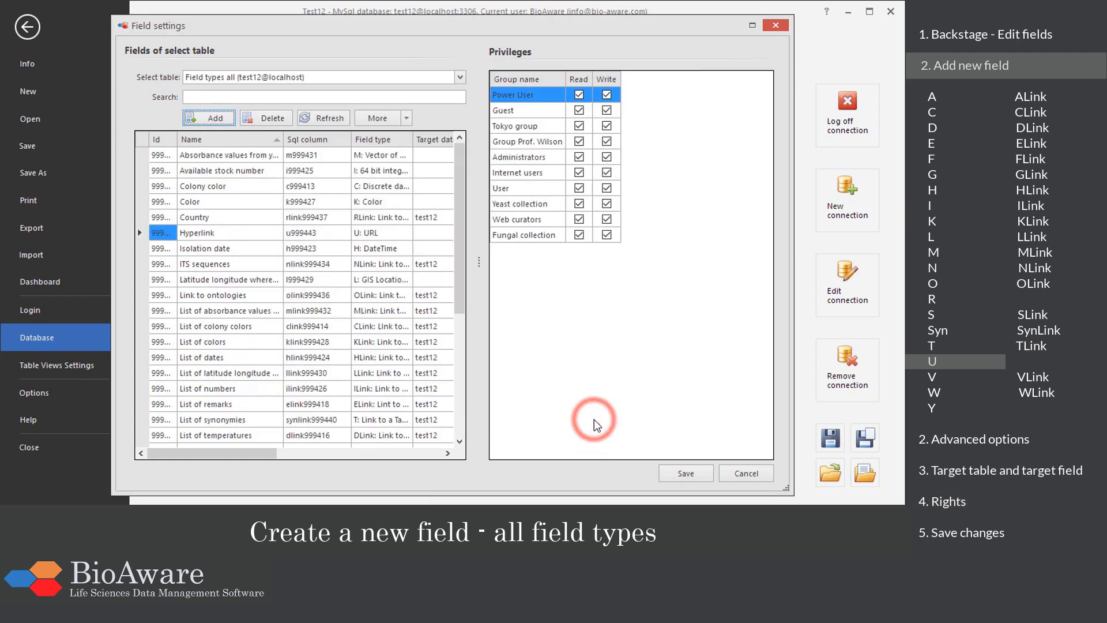
click(273, 419)
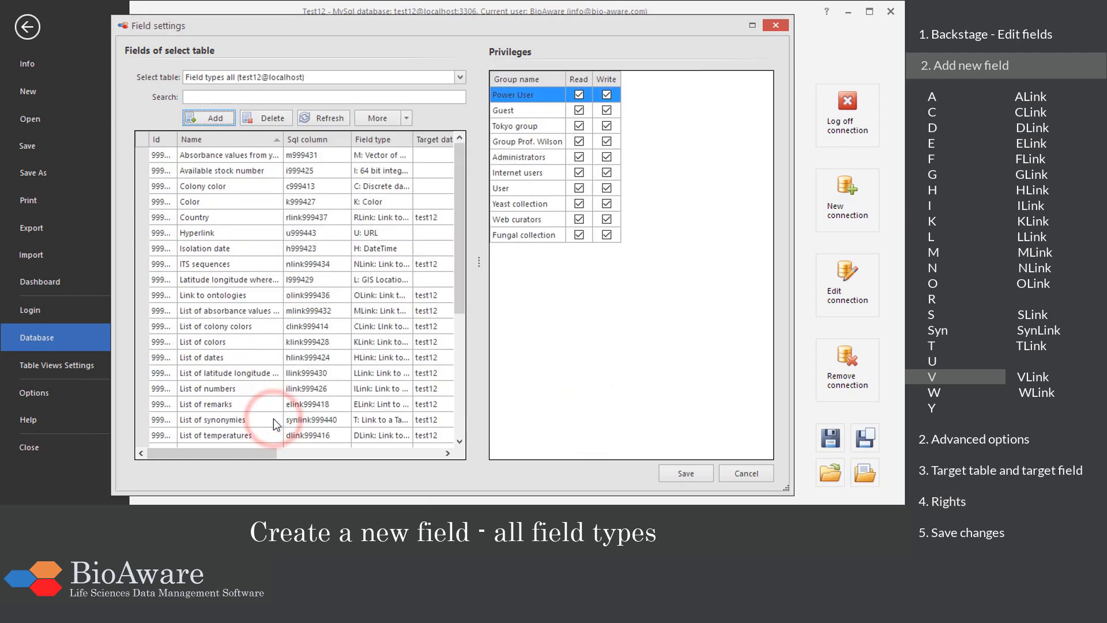
- Add a new field named "Precautions and restrictions" with type V: Single discrete data representing an unlimited number of states and proceed to its options
click(223, 125)
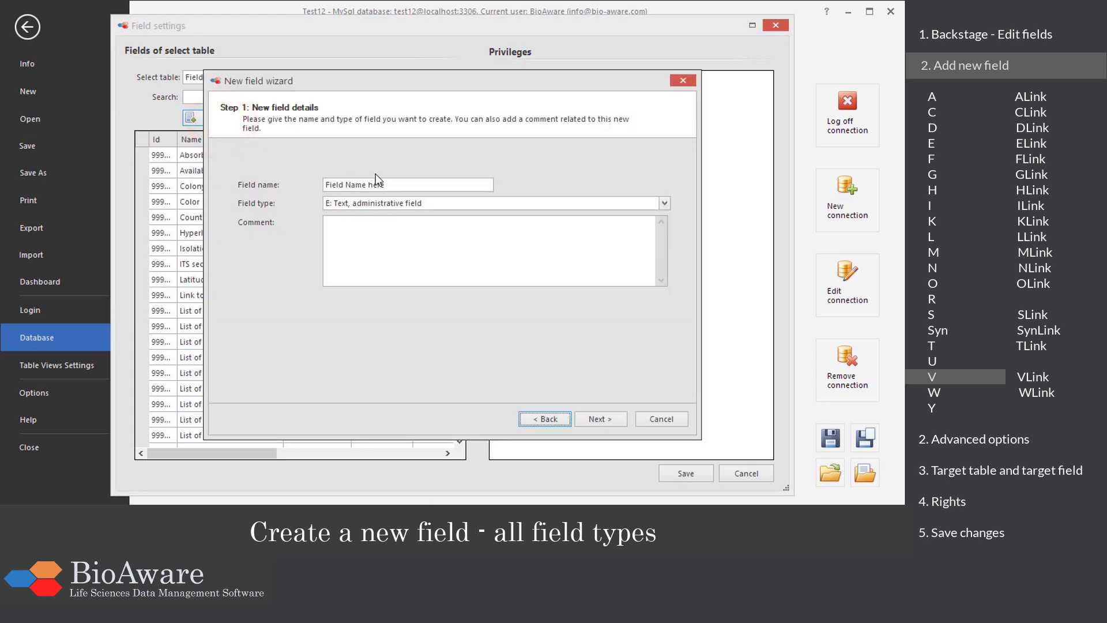
click(392, 184)
text(Precautions and restrictions)
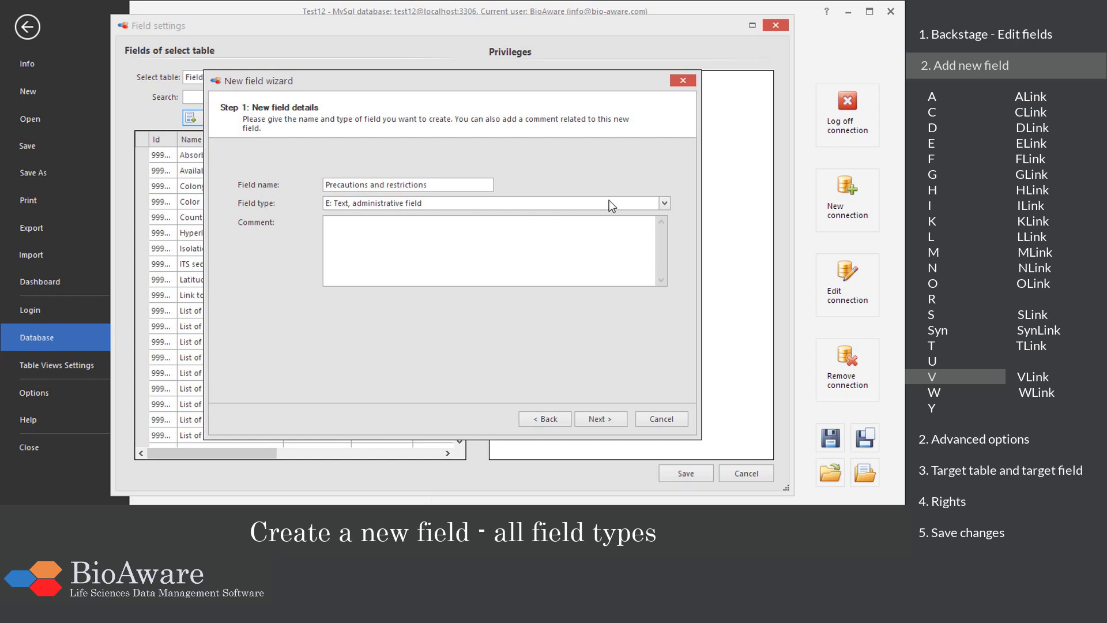
click(666, 202)
drag(687, 227, 688, 274)
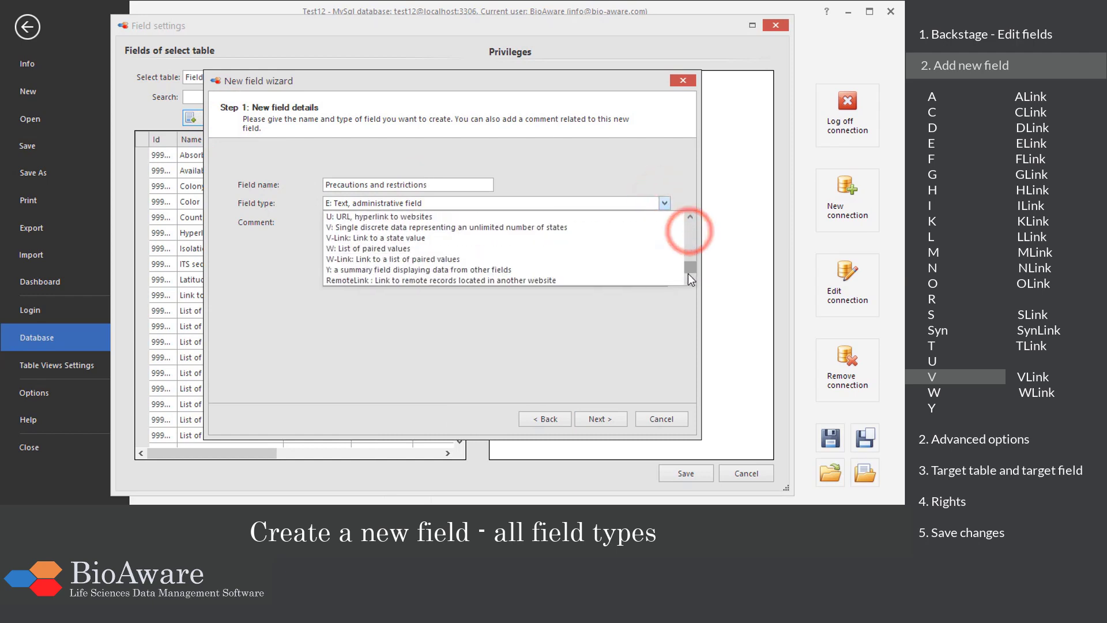
click(408, 228)
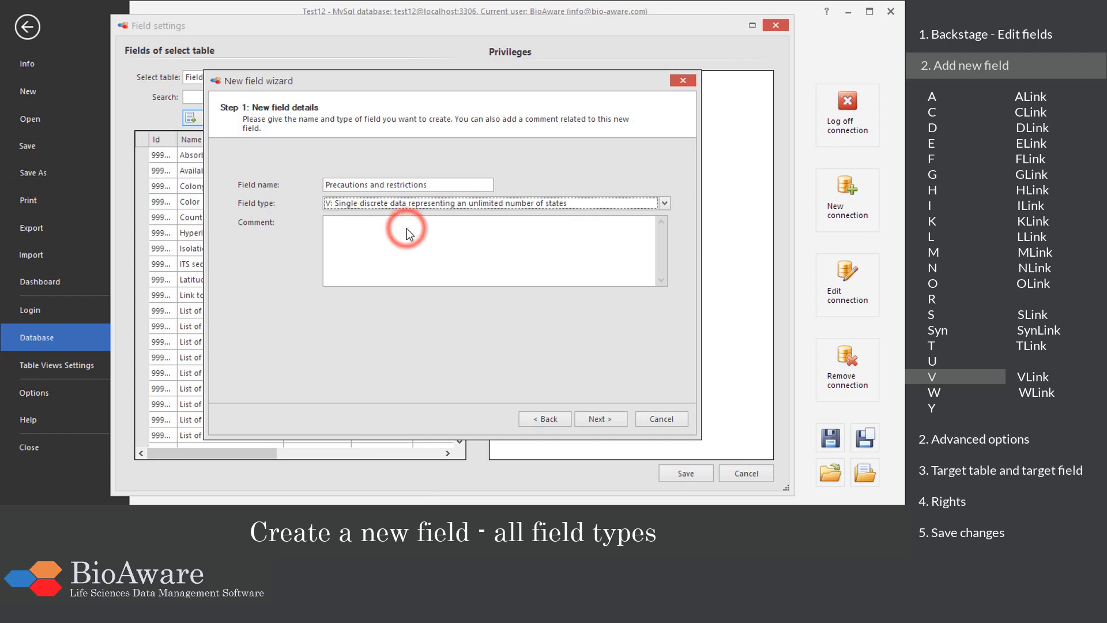
click(590, 419)
- Insert the copied rows as the Precautions and restrictions field's states in its advanced options and accept them
click(584, 185)
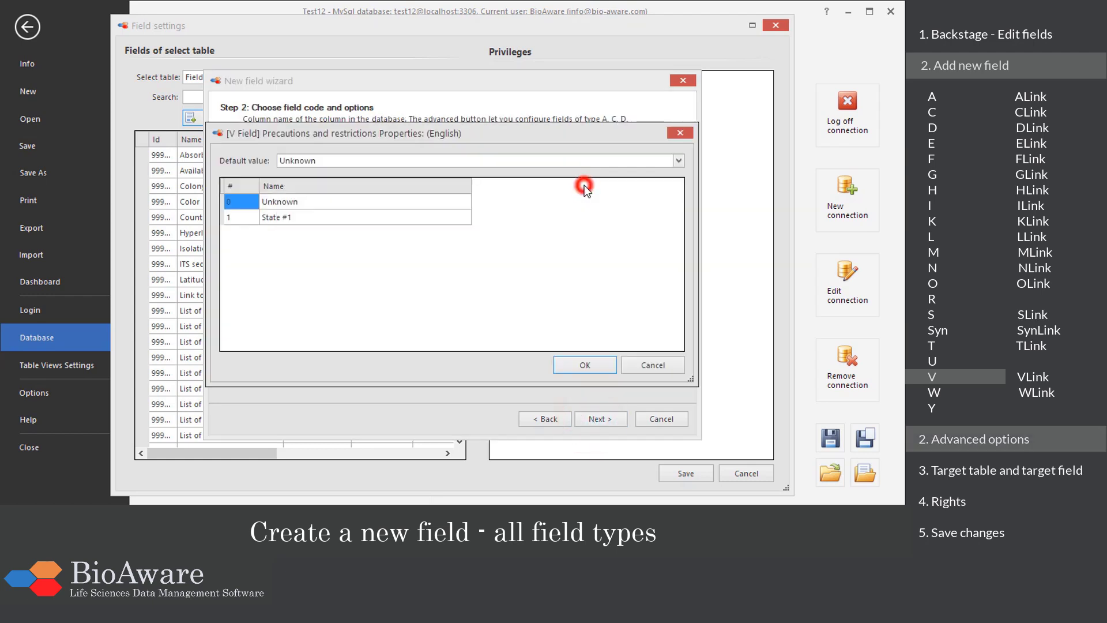
right_click(376, 206)
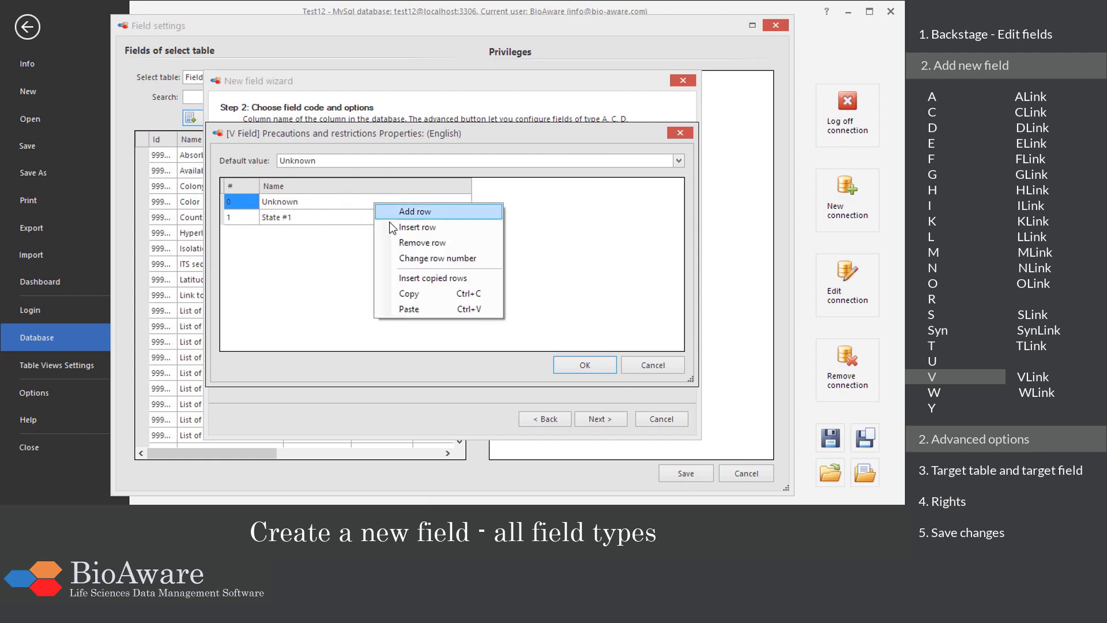
click(416, 278)
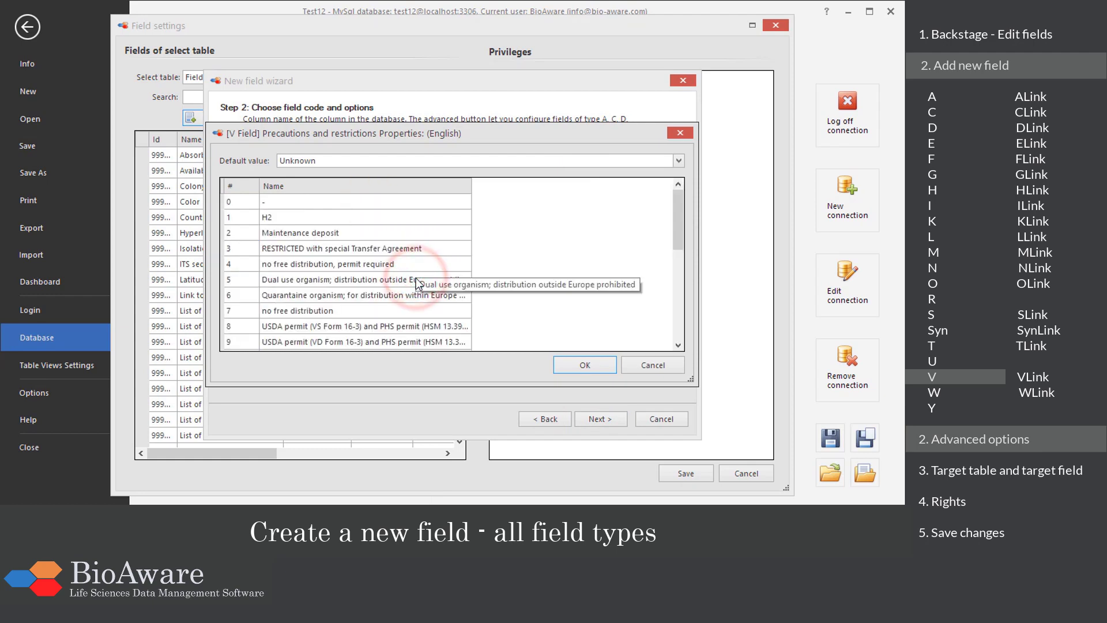
drag(678, 226, 676, 299)
click(594, 361)
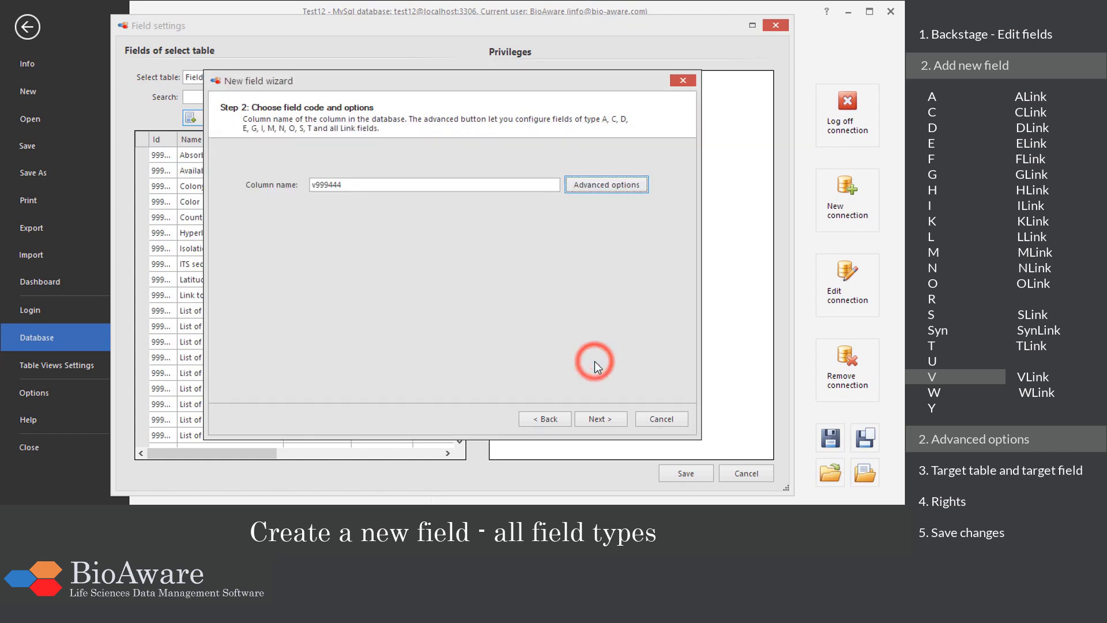
- Retain all groups' read and write rights and finish creating the Precautions and restrictions field
click(604, 417)
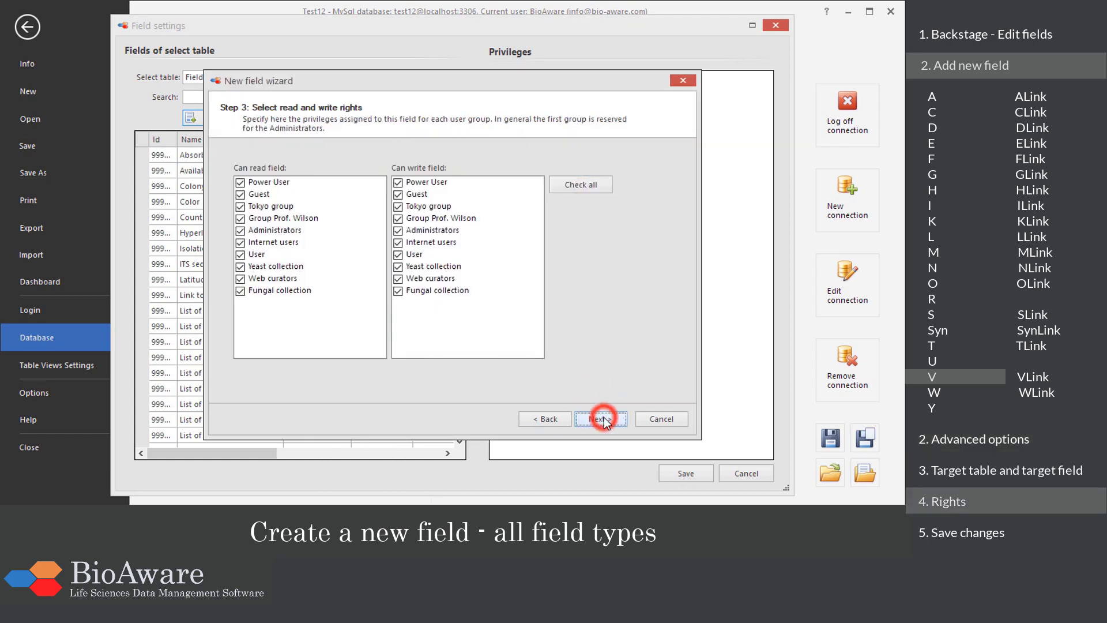
click(603, 417)
click(603, 417)
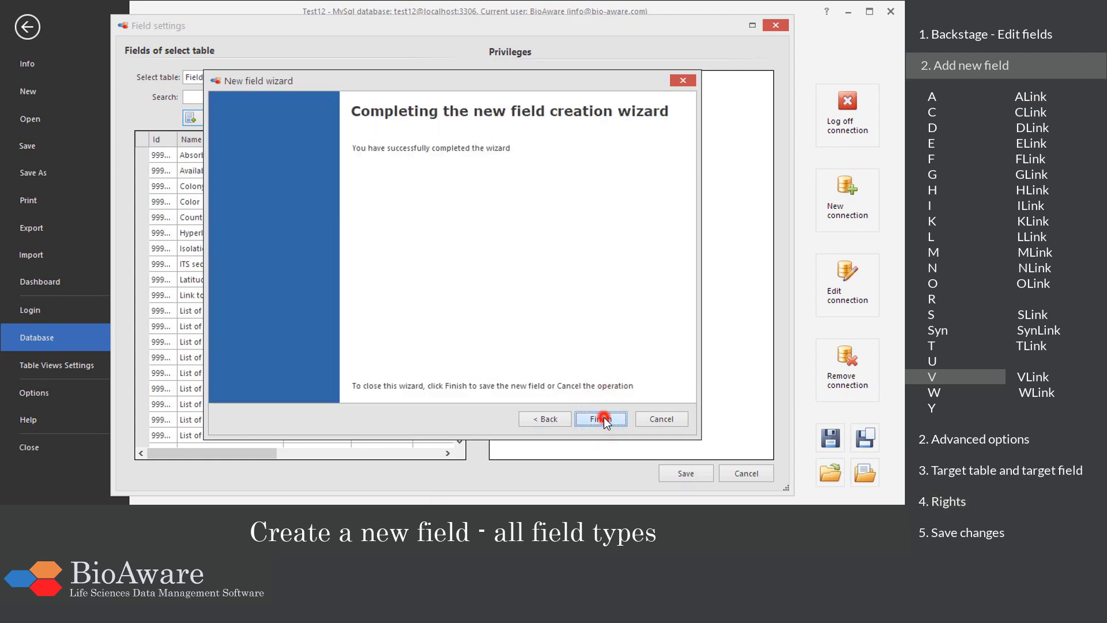
scroll(279, 429, up, 3)
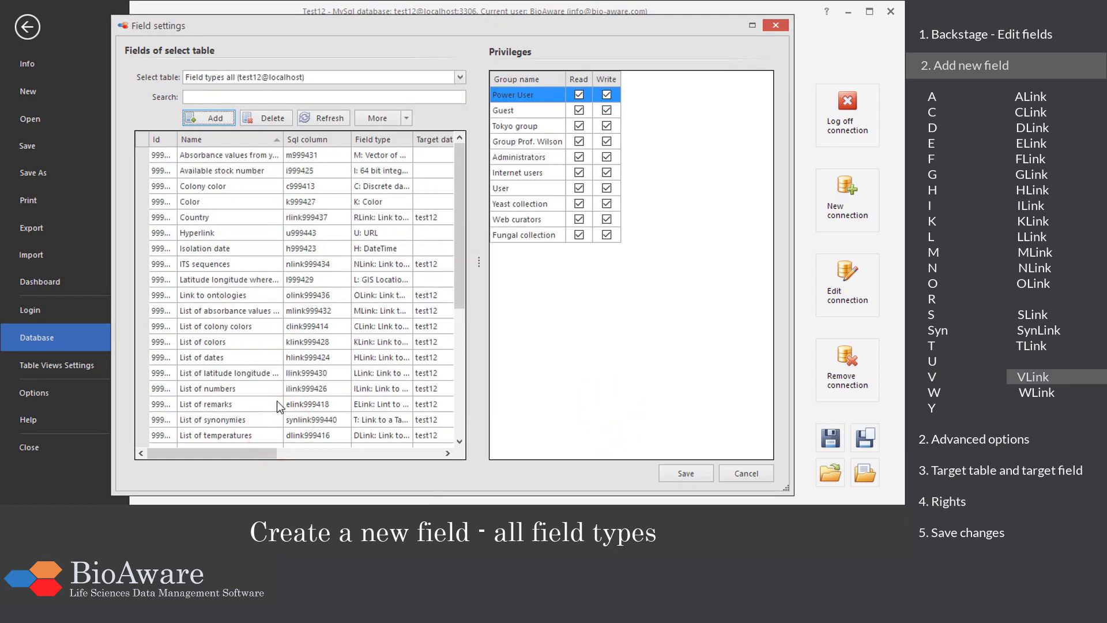
- Add a new field named "List precautions and restrictions" with type V-Link: Link to a state value and proceed to its options
click(202, 119)
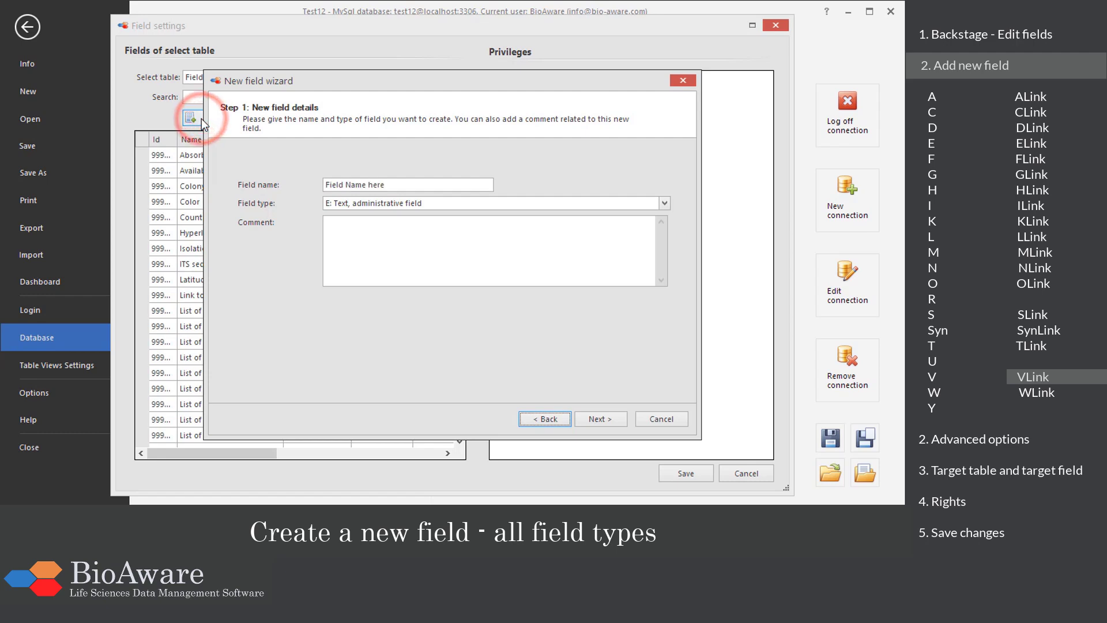
drag(392, 185, 316, 183)
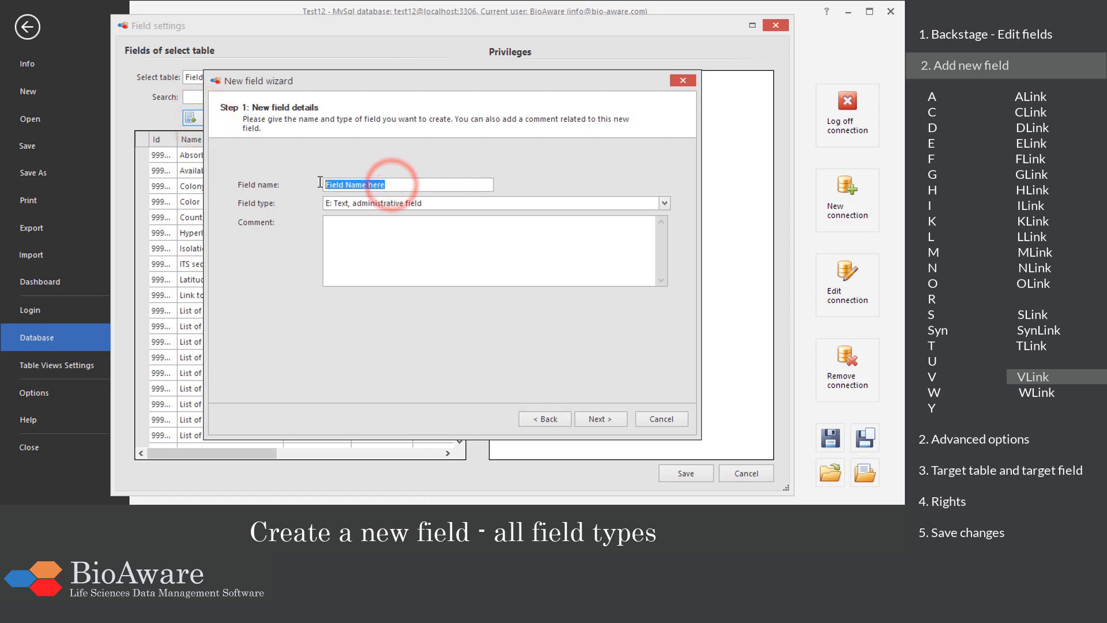
text(List precautions and restrictions)
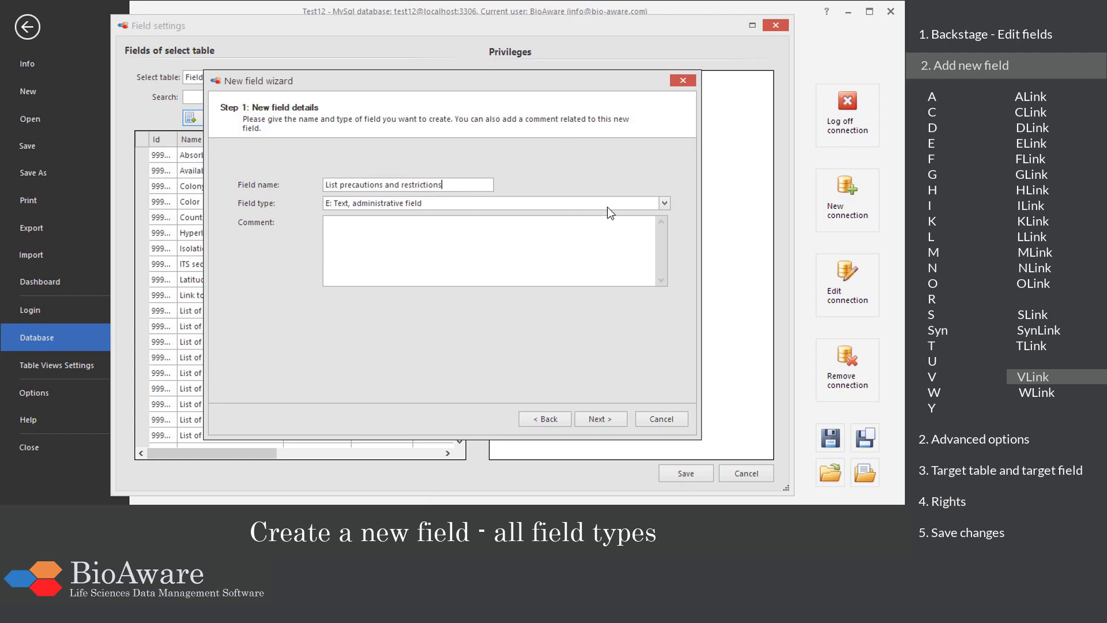
click(665, 202)
drag(687, 230, 694, 283)
click(423, 241)
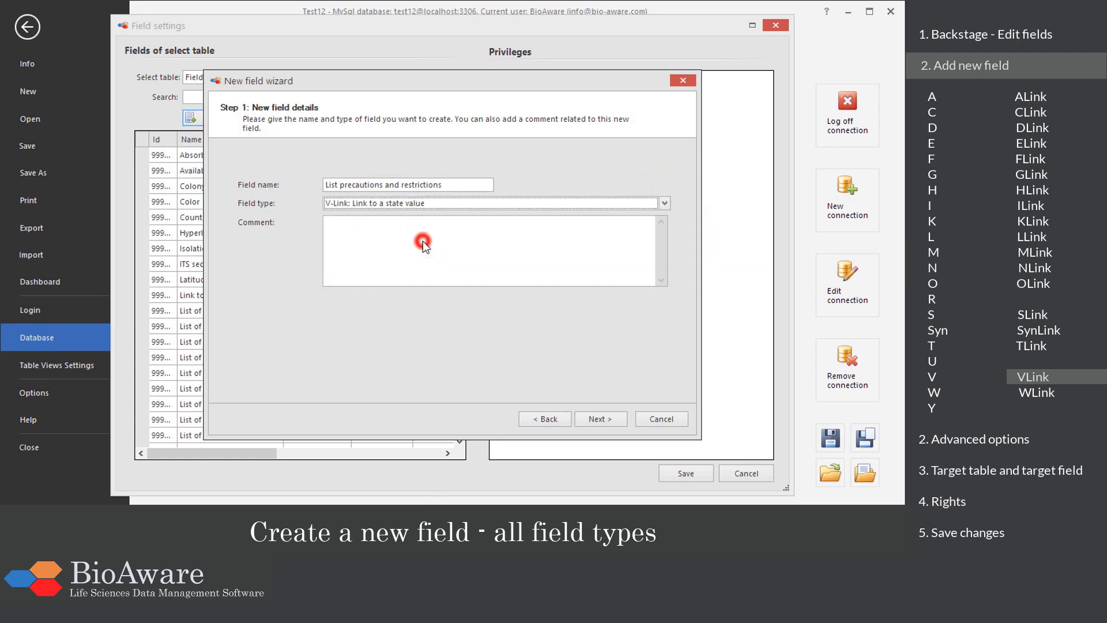
click(580, 419)
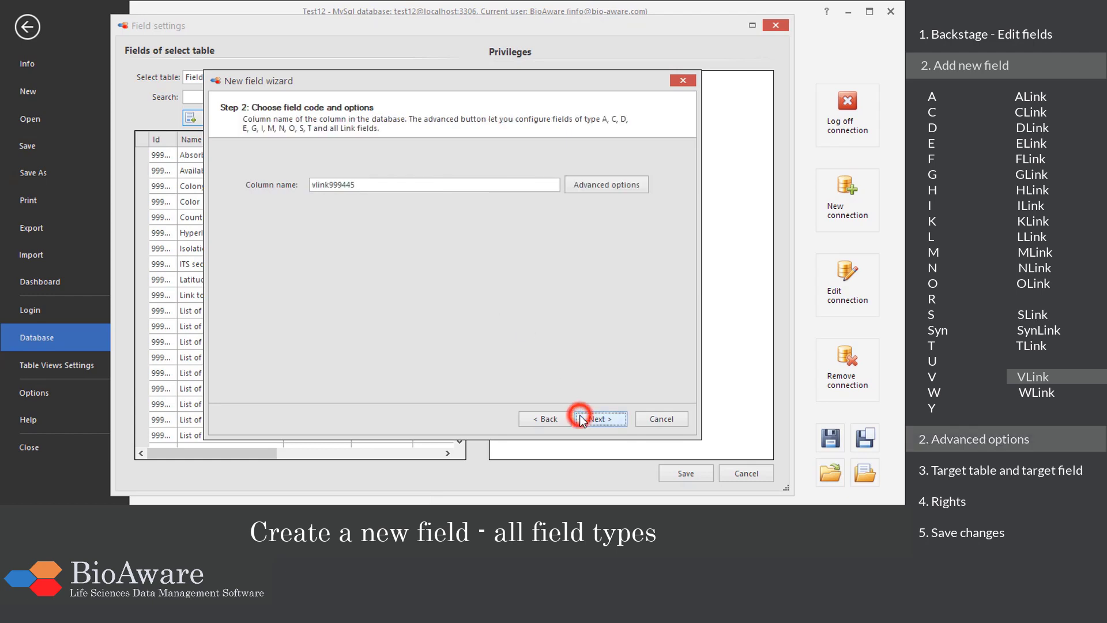
- Leave the maximum link number of the List precautions and restrictions field unlimited and proceed to its target field selection
click(591, 184)
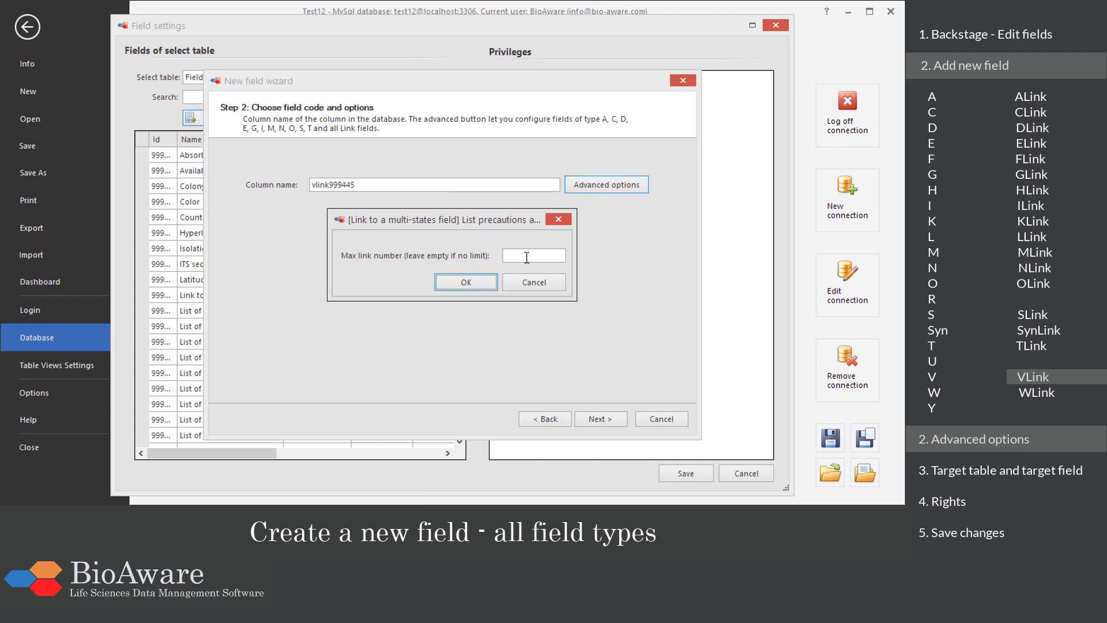
click(479, 288)
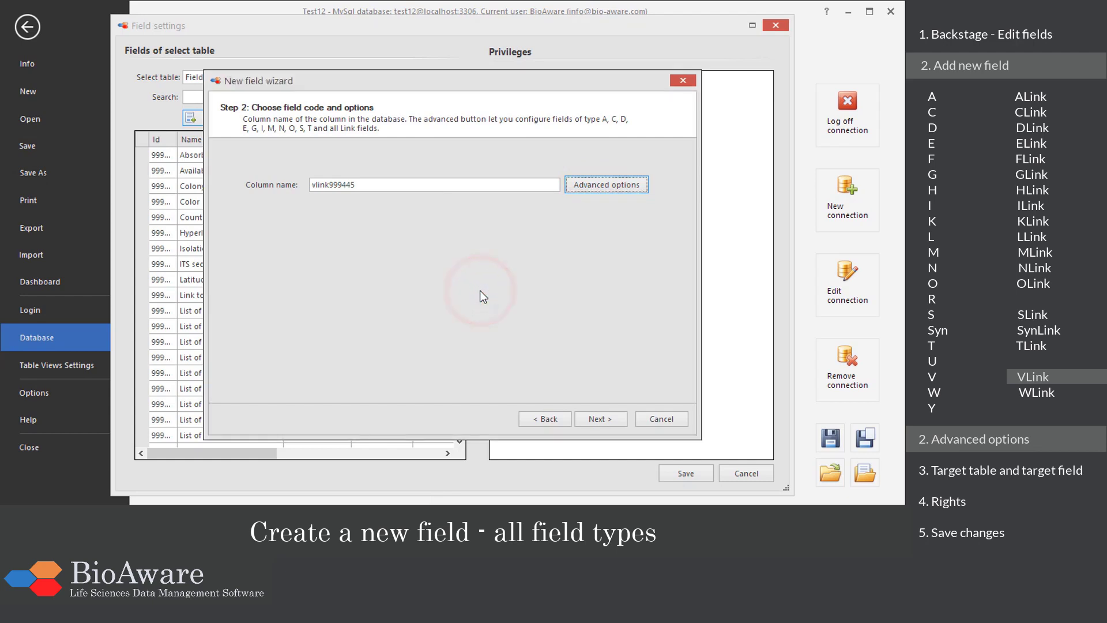
click(596, 419)
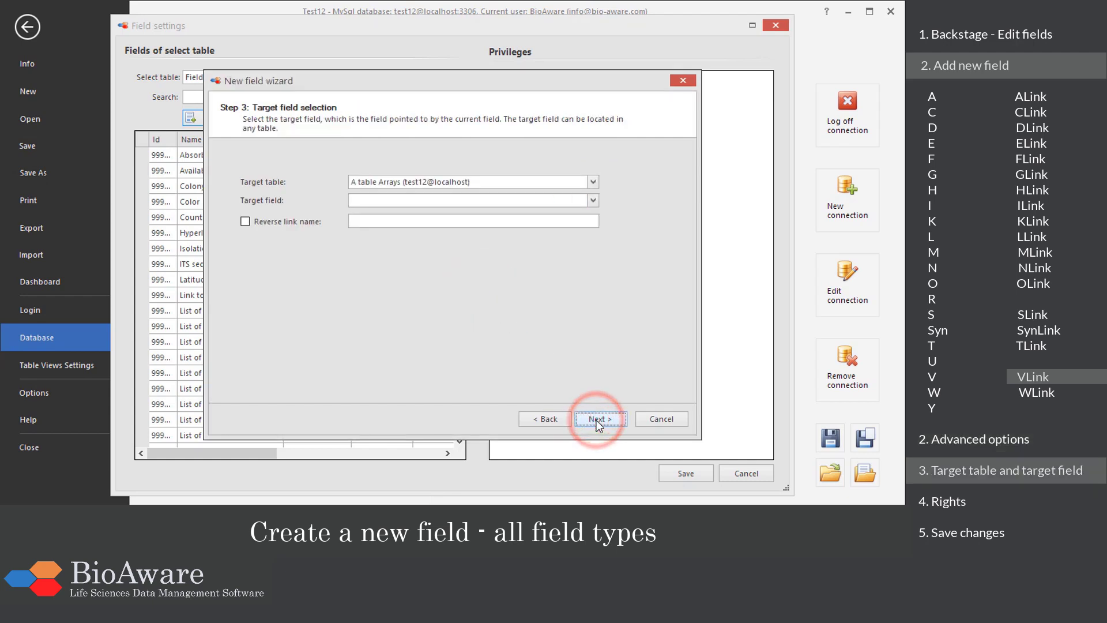
- Set the link's target table to V table and open the list of available target fields
click(595, 184)
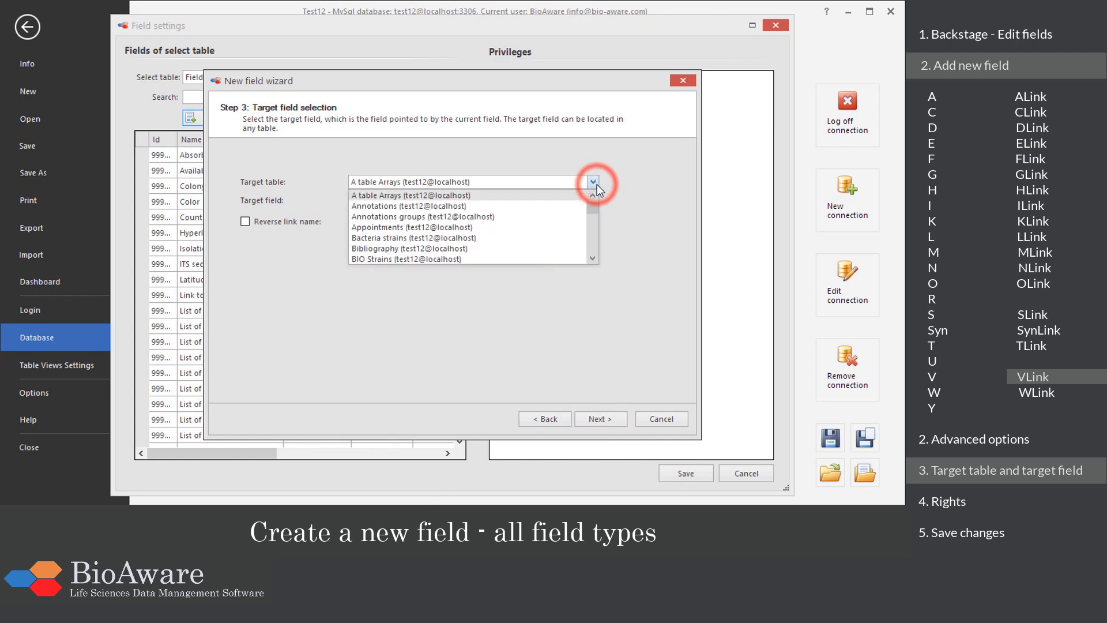
text(v)
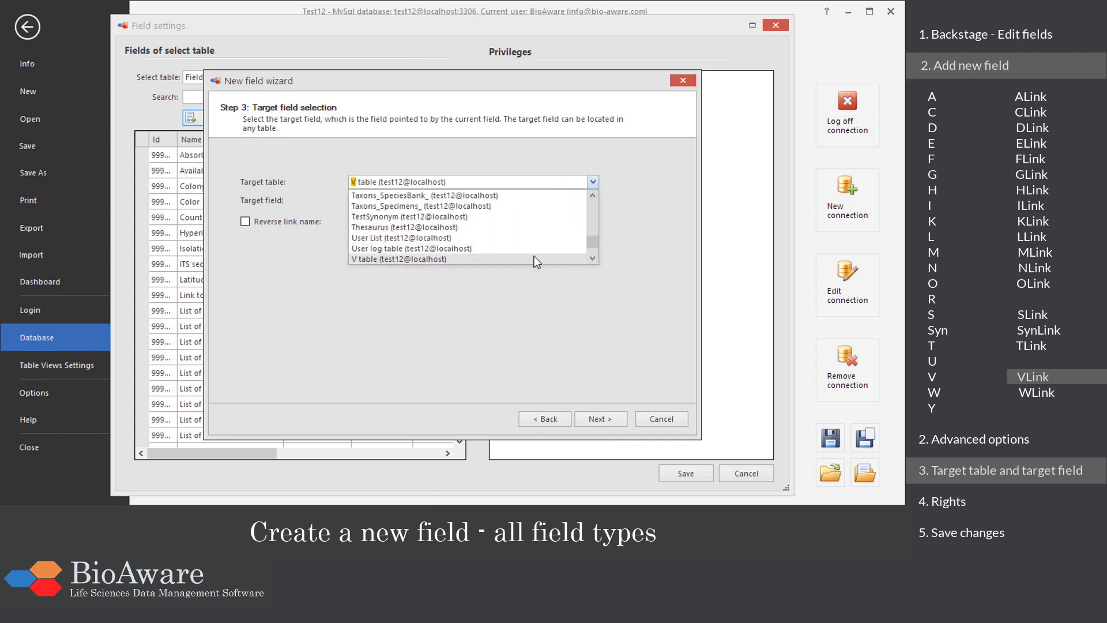
click(535, 258)
click(589, 202)
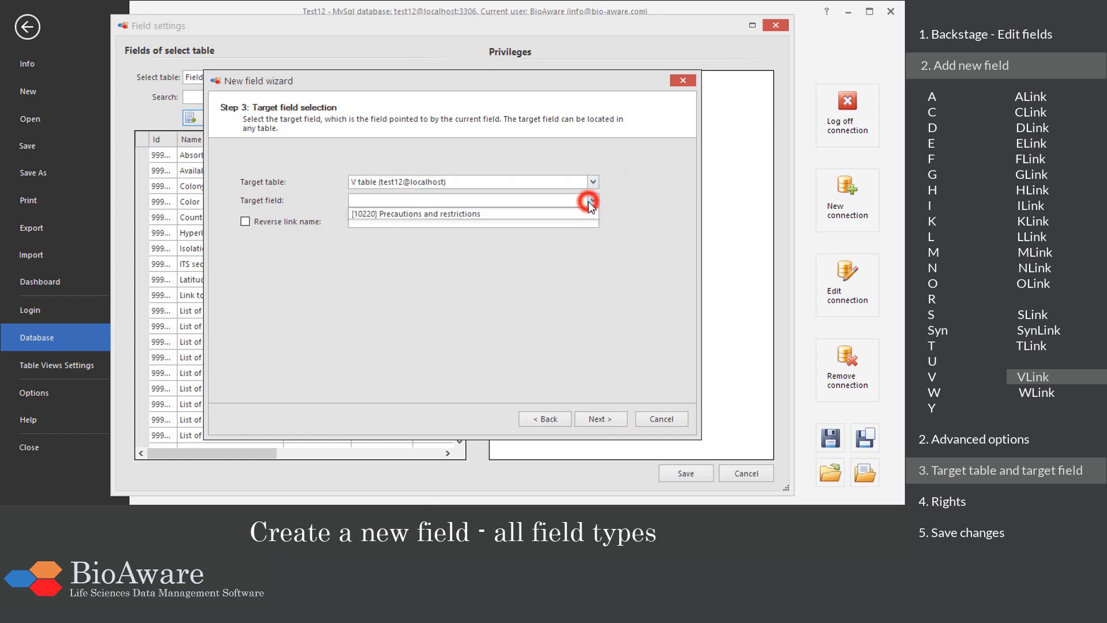
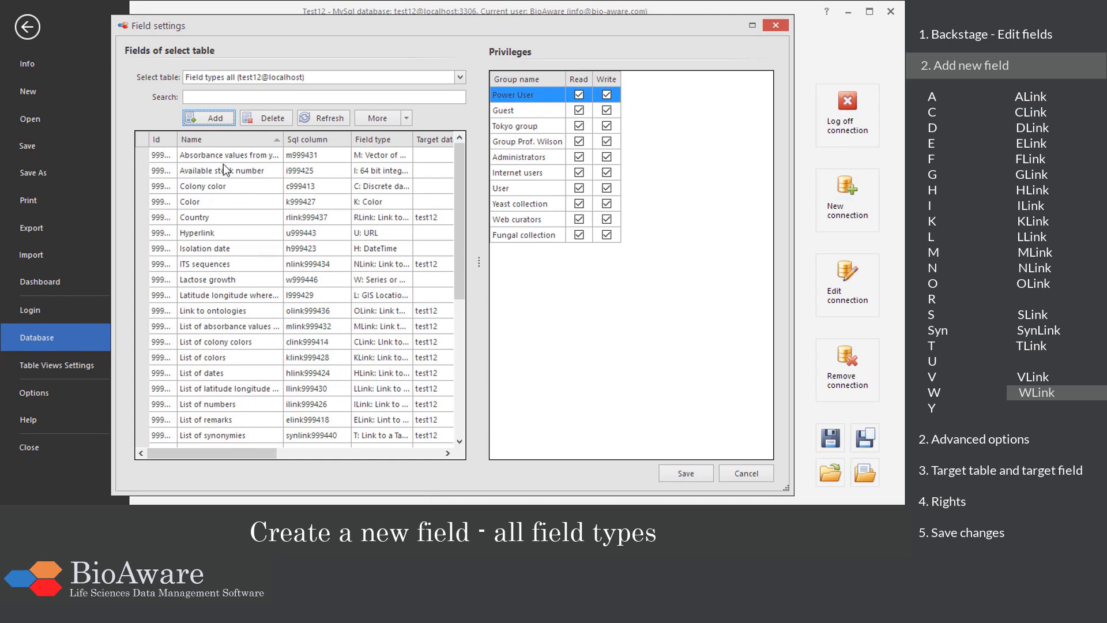
- Add a new field named "List of growth" with type W-Link: Link to a list of paired values and proceed to its options
click(207, 119)
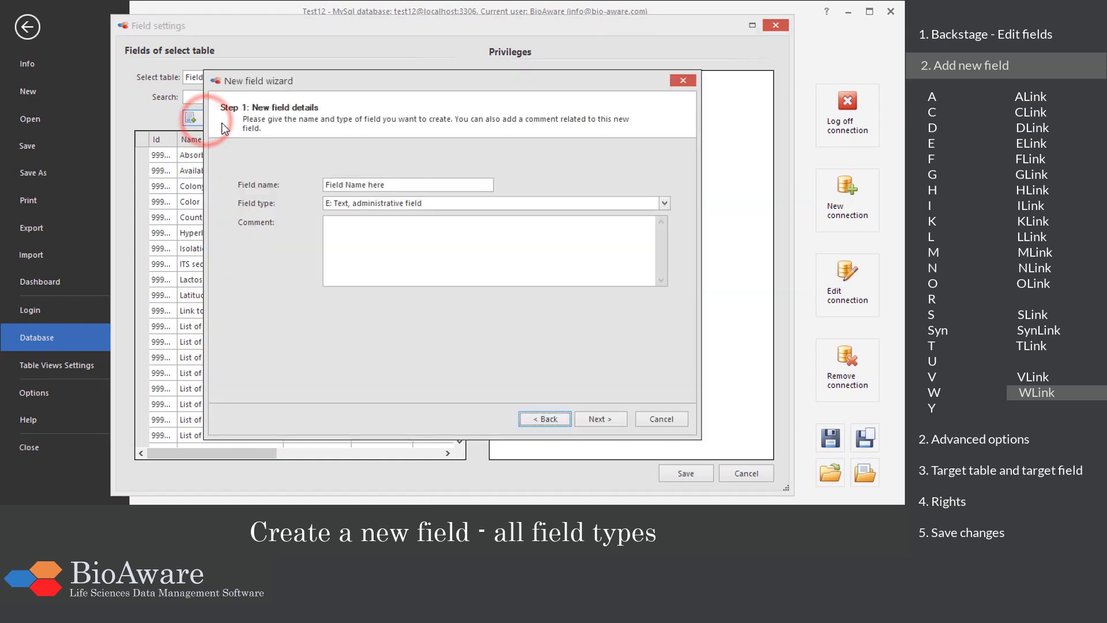
click(387, 184)
text(List of growth)
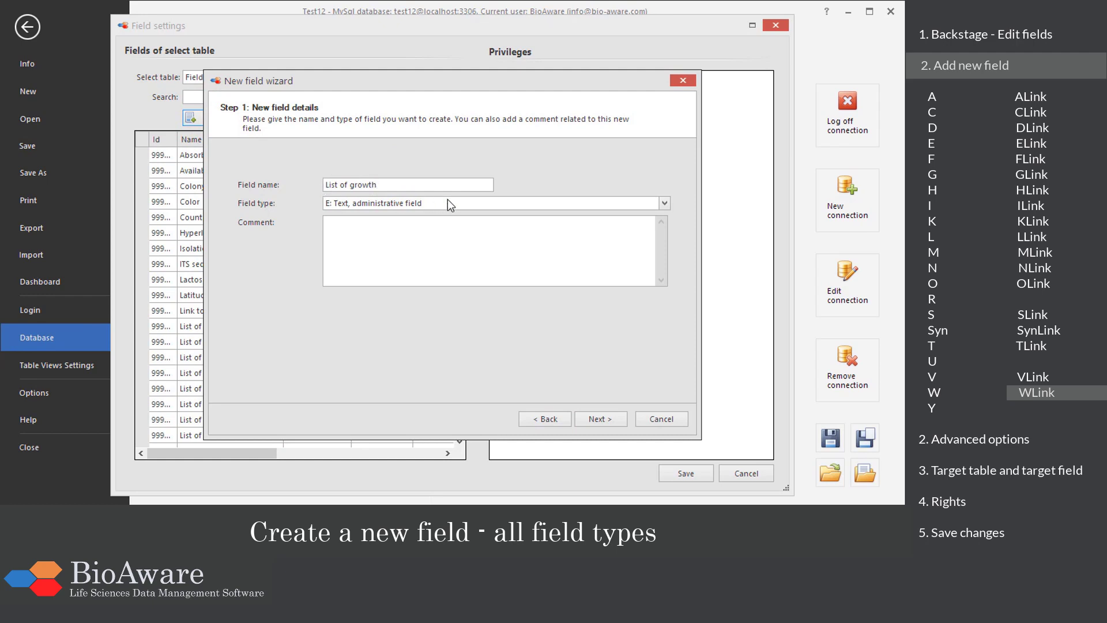
click(663, 204)
drag(687, 231, 684, 274)
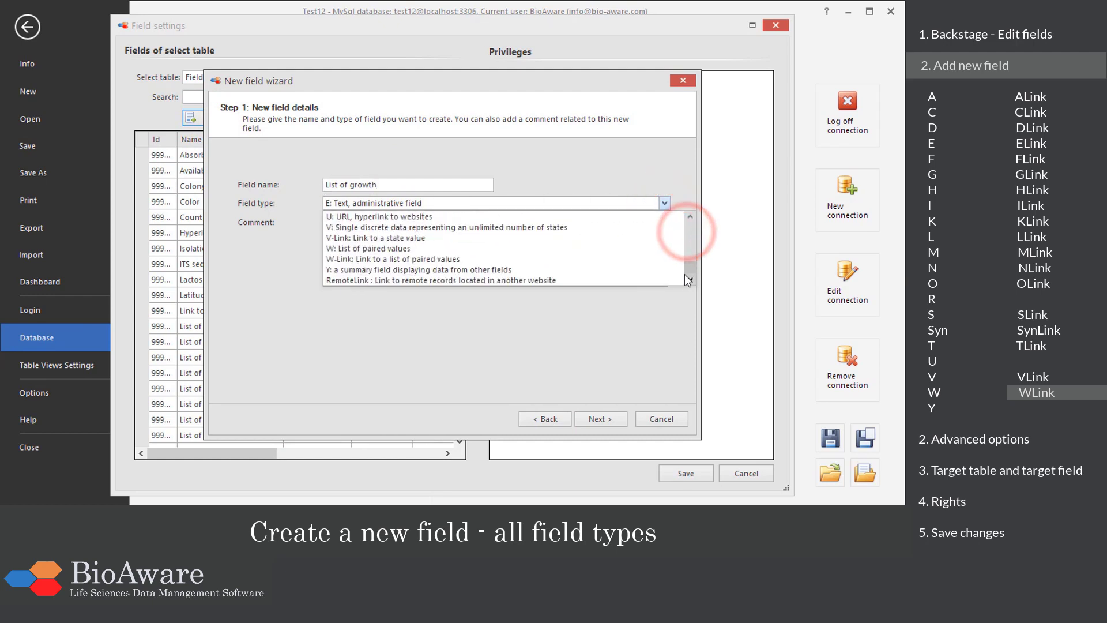
click(467, 260)
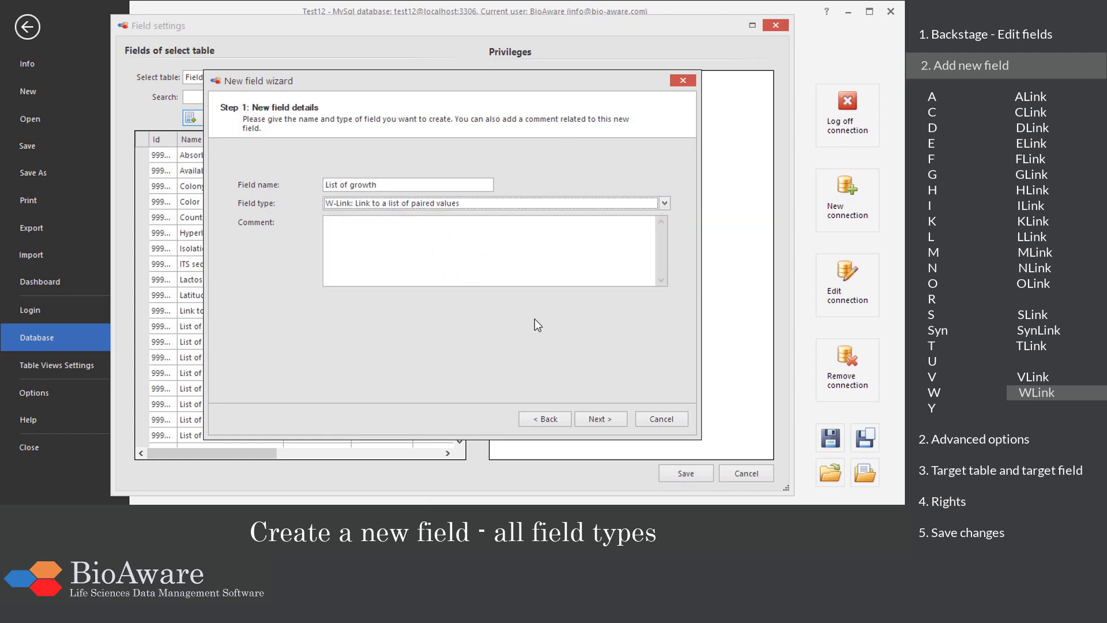
click(597, 420)
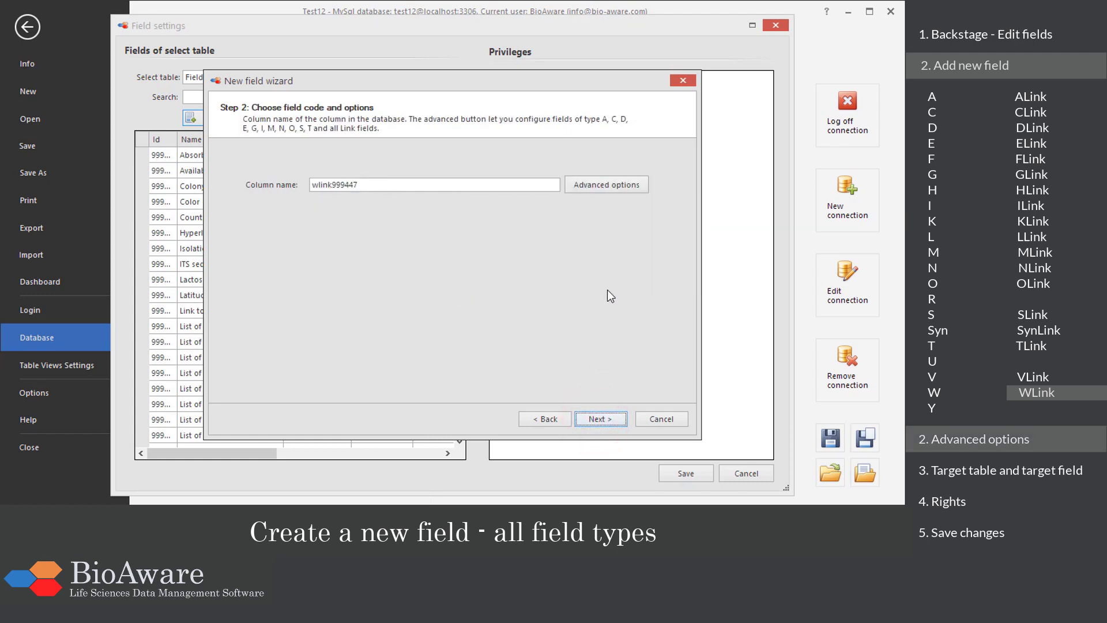
- Leave the maximum link number of the List of growth field unlimited and proceed to its target field selection
click(594, 189)
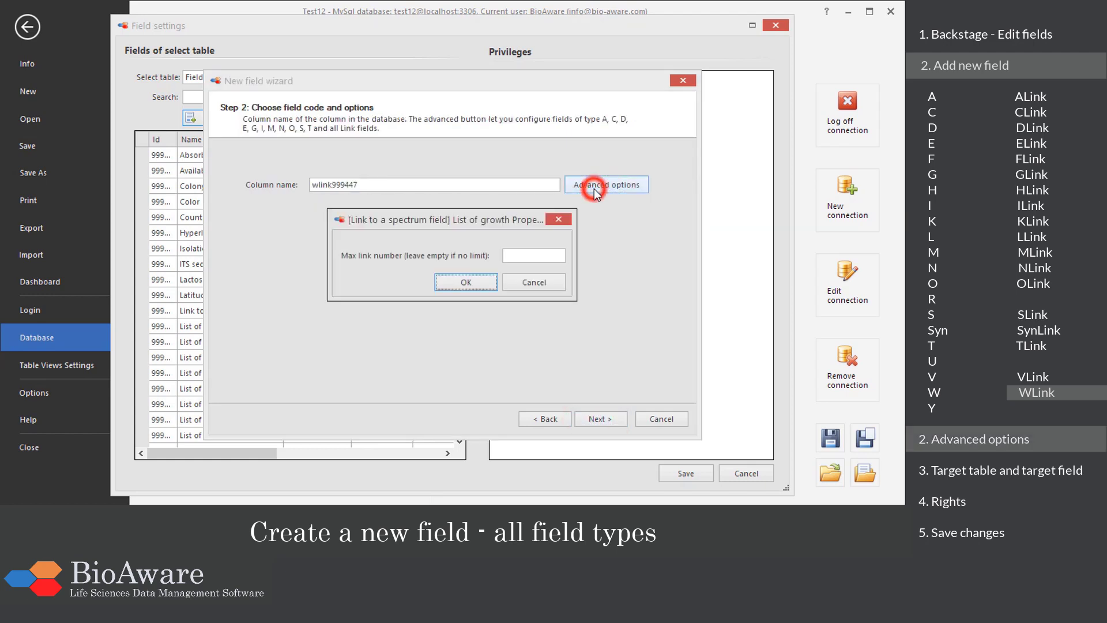
click(493, 286)
click(584, 421)
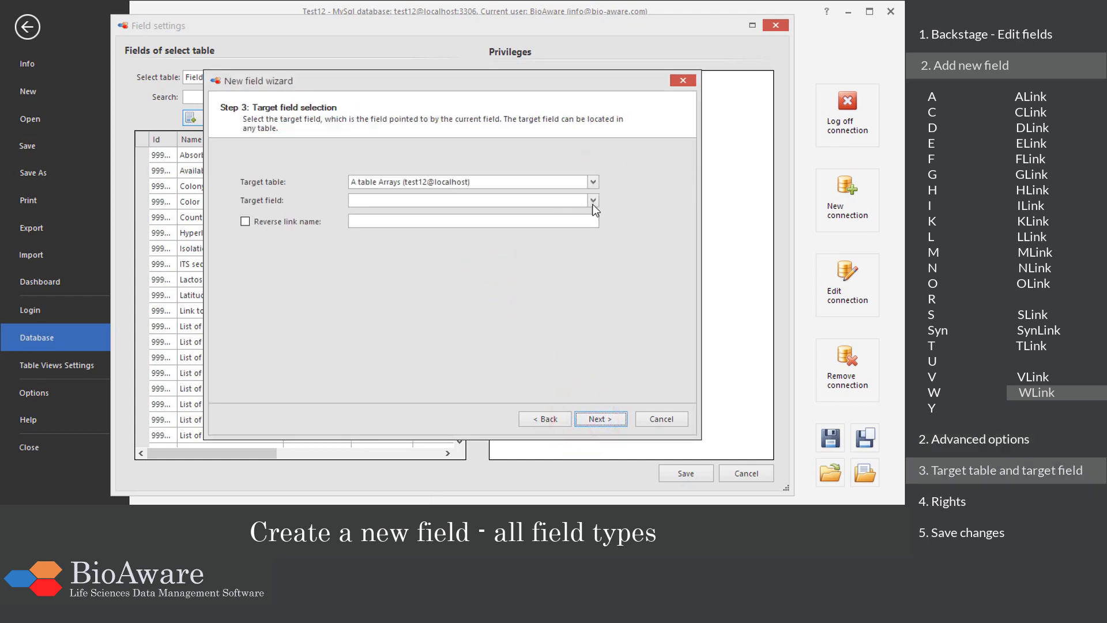
- Set the link's target table to Growth and its target field to [1080] Growth
click(589, 185)
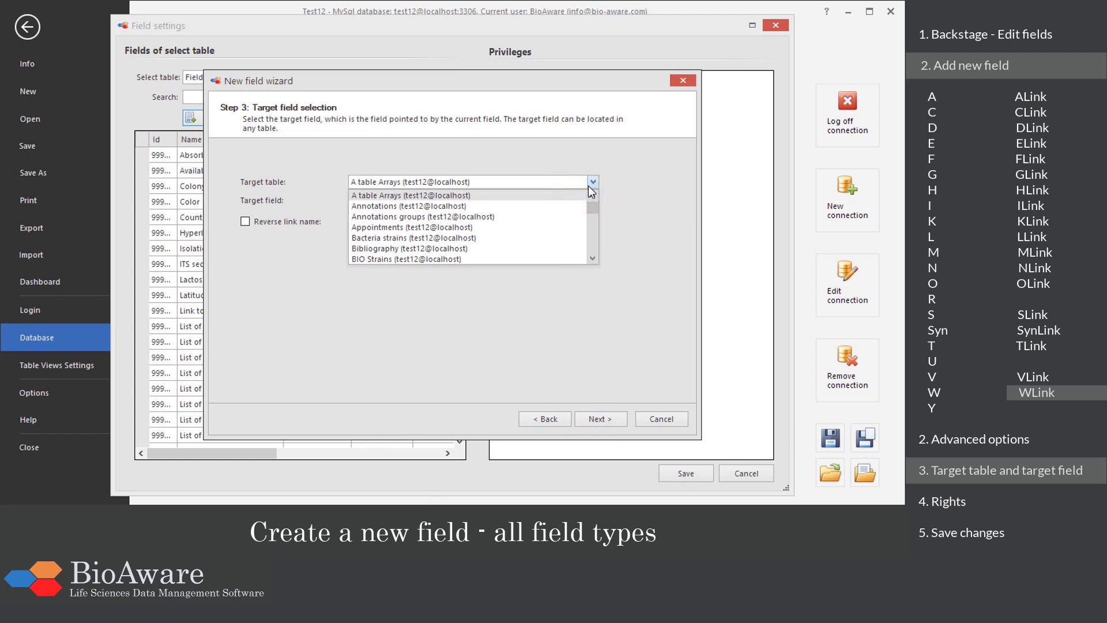
scroll(588, 186, down, 5)
click(492, 257)
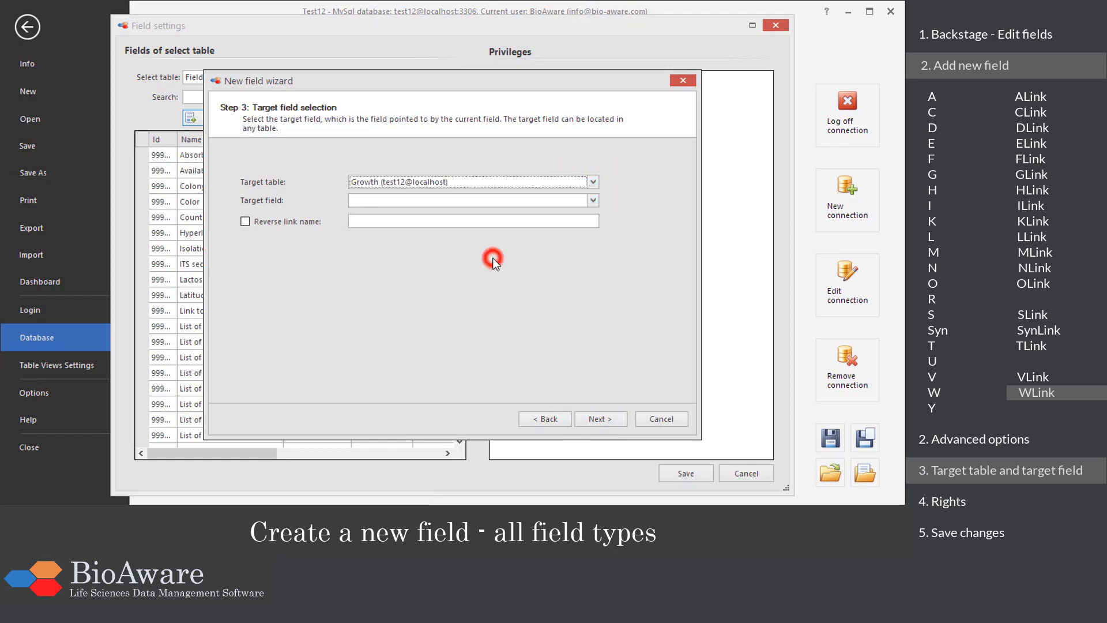
click(588, 199)
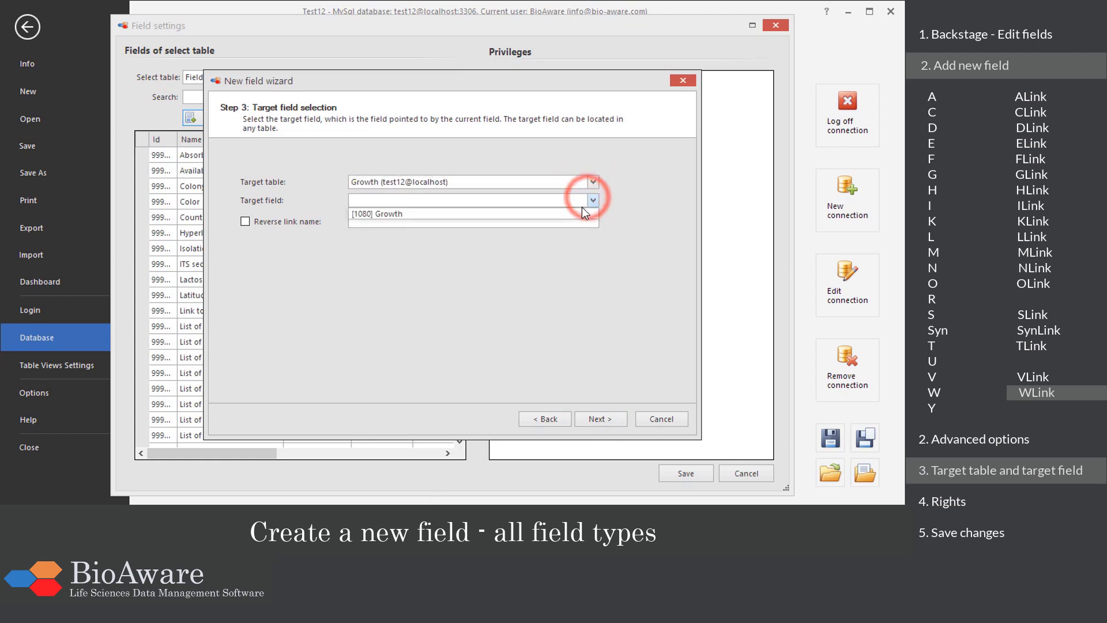
click(576, 213)
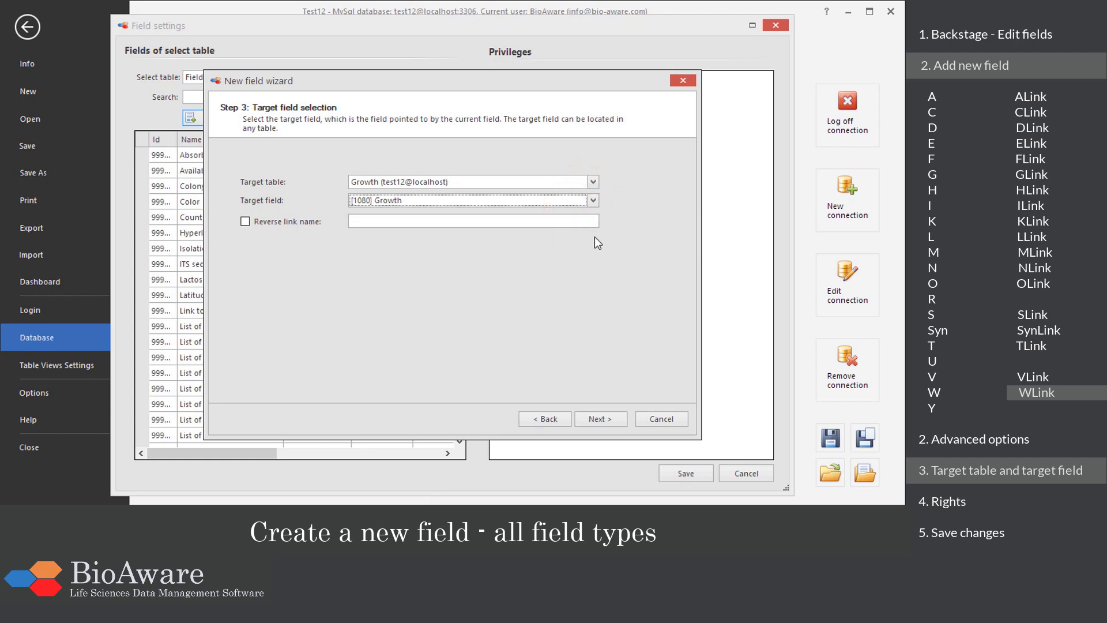
- Retain all groups' read and write rights and finish creating the List of growth field
click(622, 420)
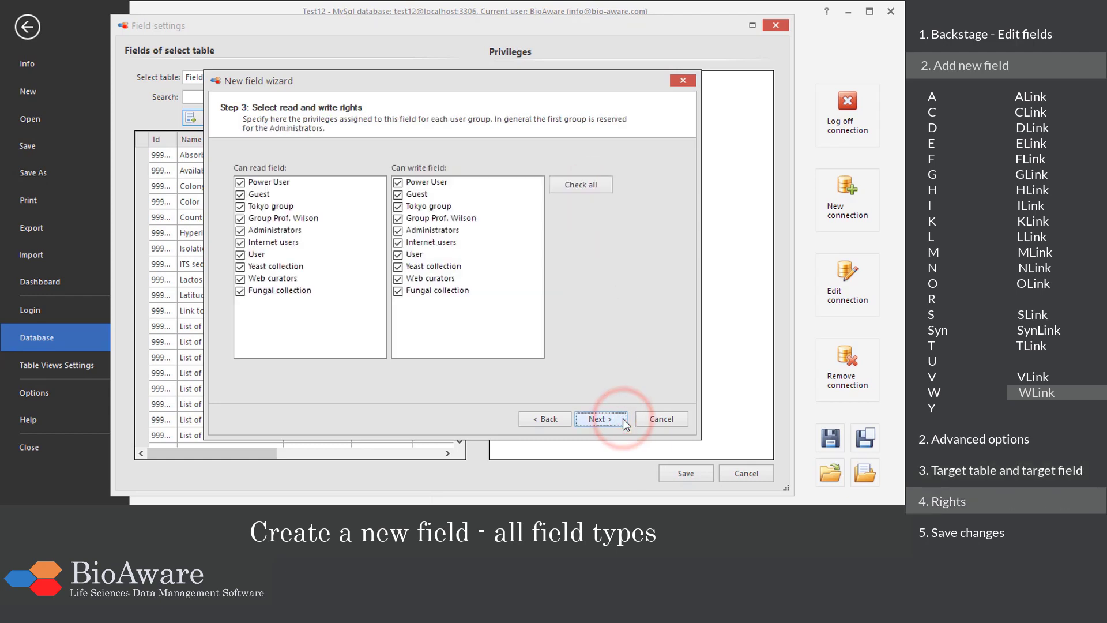
click(622, 418)
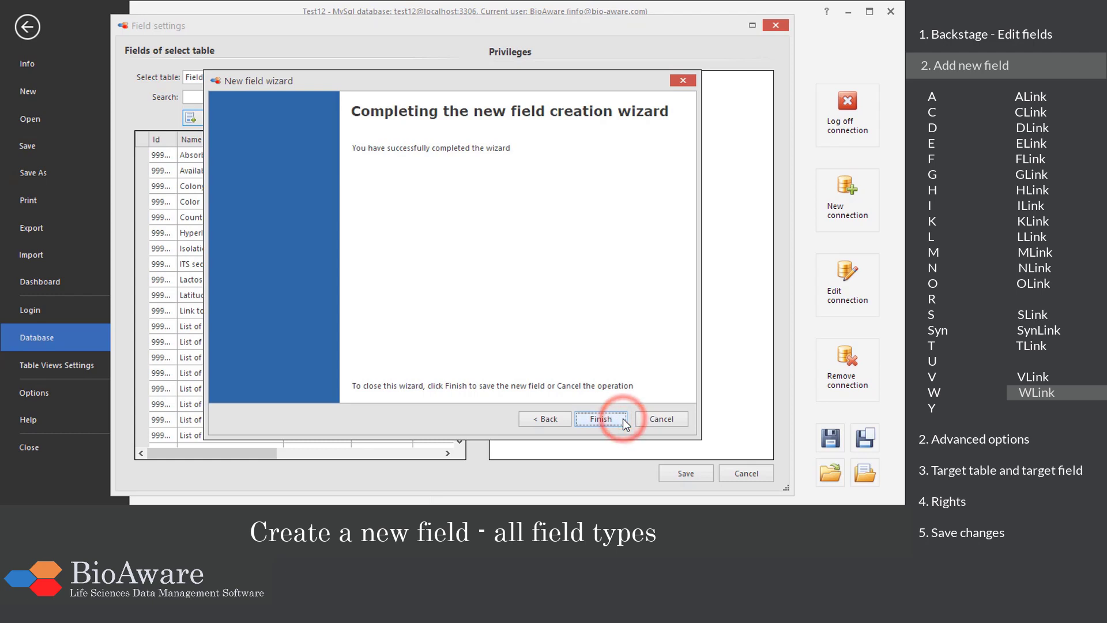
click(623, 419)
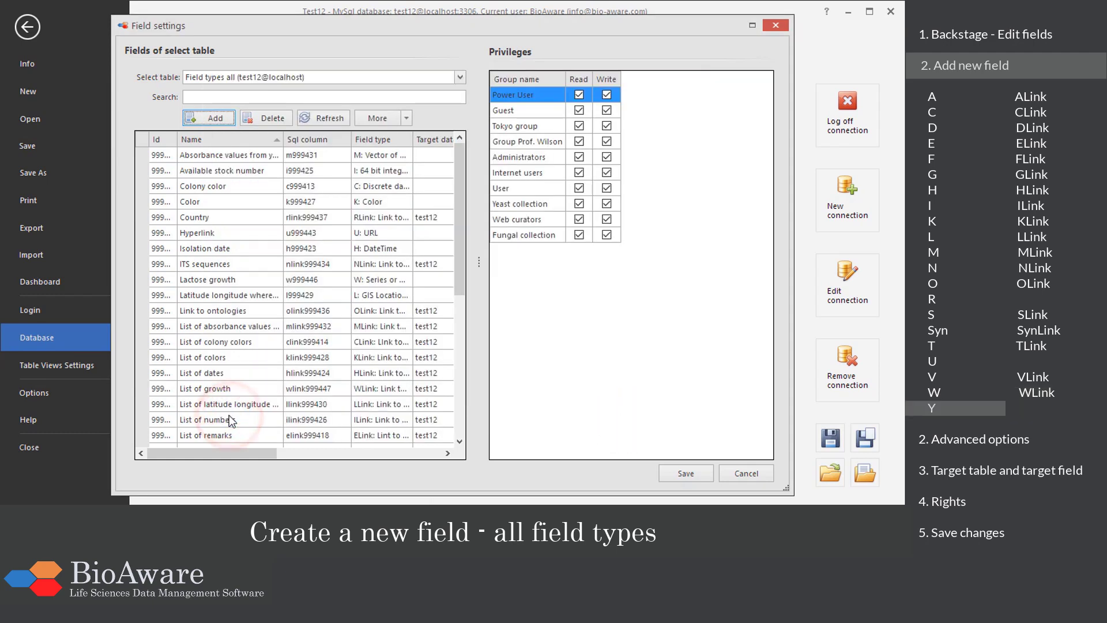
- Add a new field named "Summary" with type Y: a summary field displaying data from other fields and proceed to its options
click(202, 119)
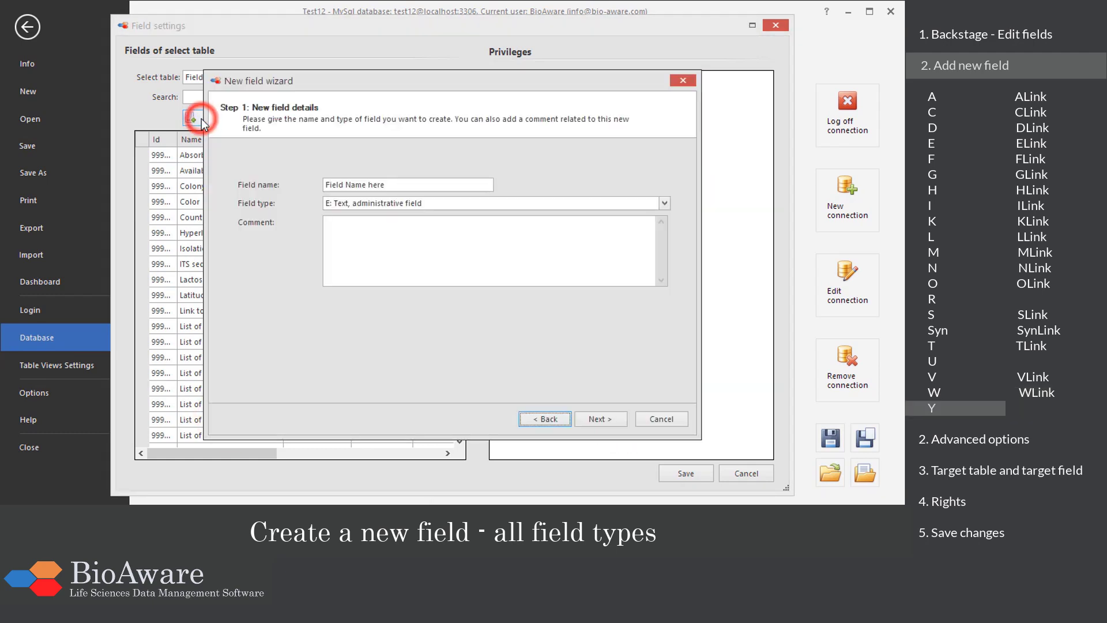
click(393, 185)
drag(393, 185, 309, 187)
text(Summary)
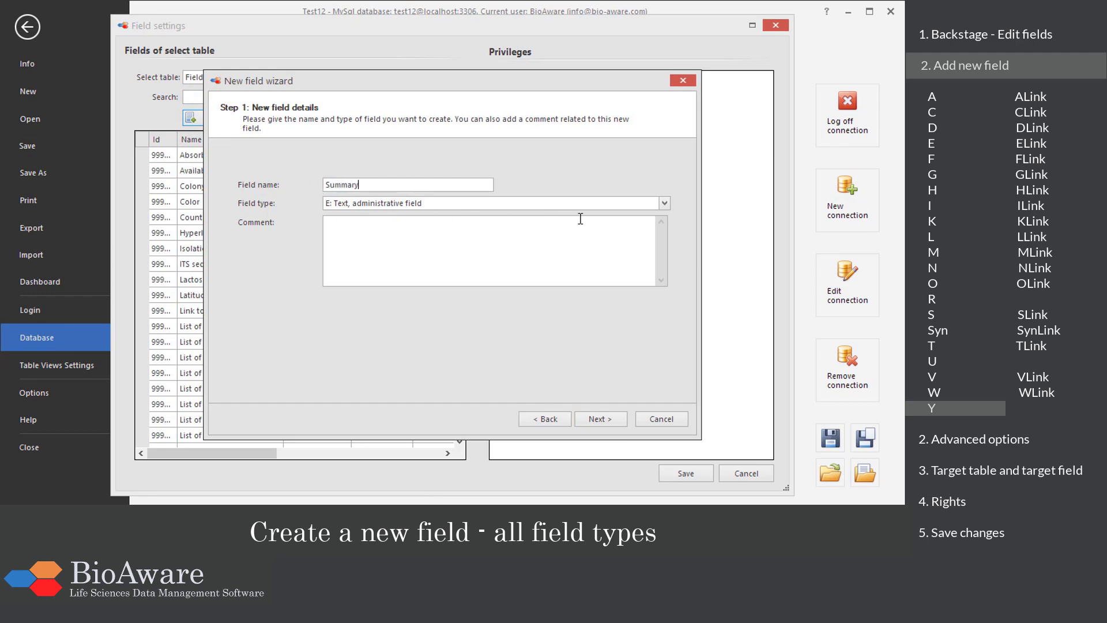
click(664, 203)
drag(691, 233, 690, 272)
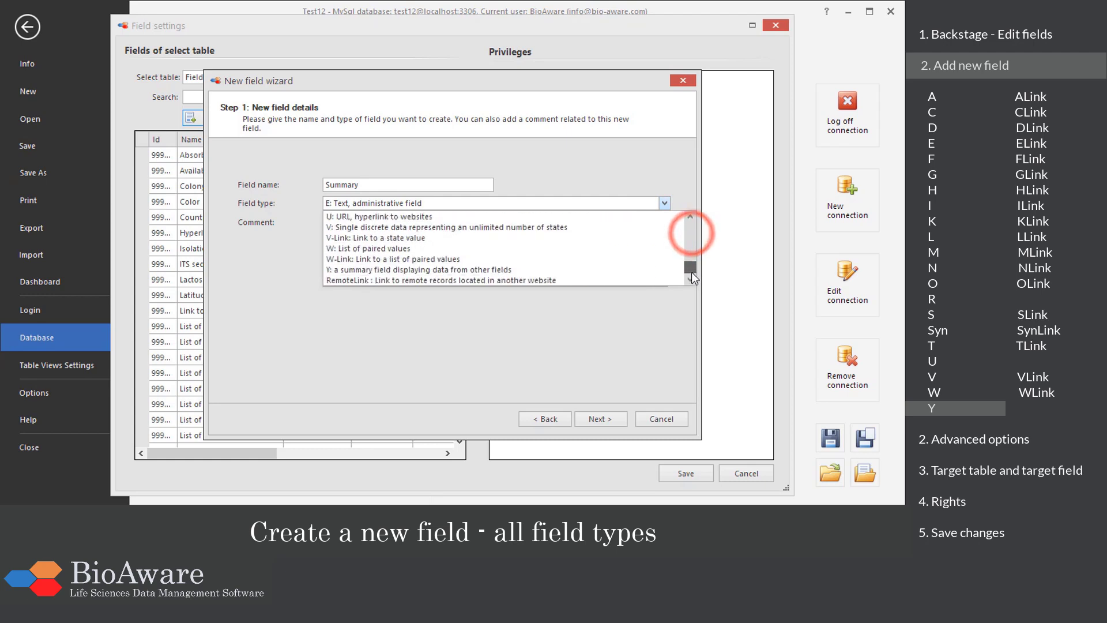
click(572, 271)
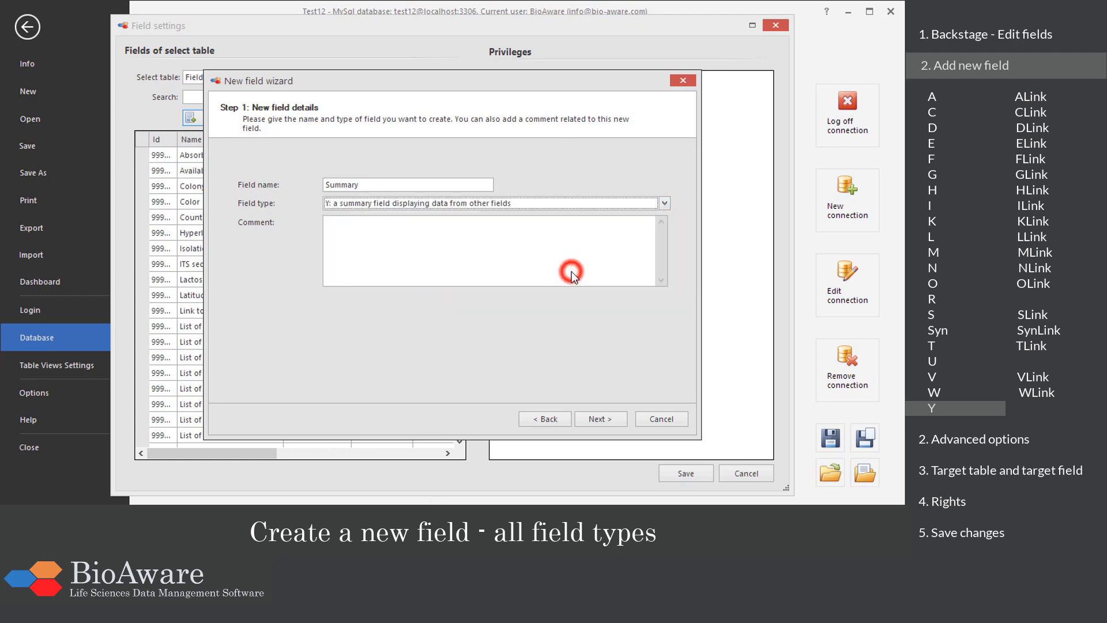
click(599, 420)
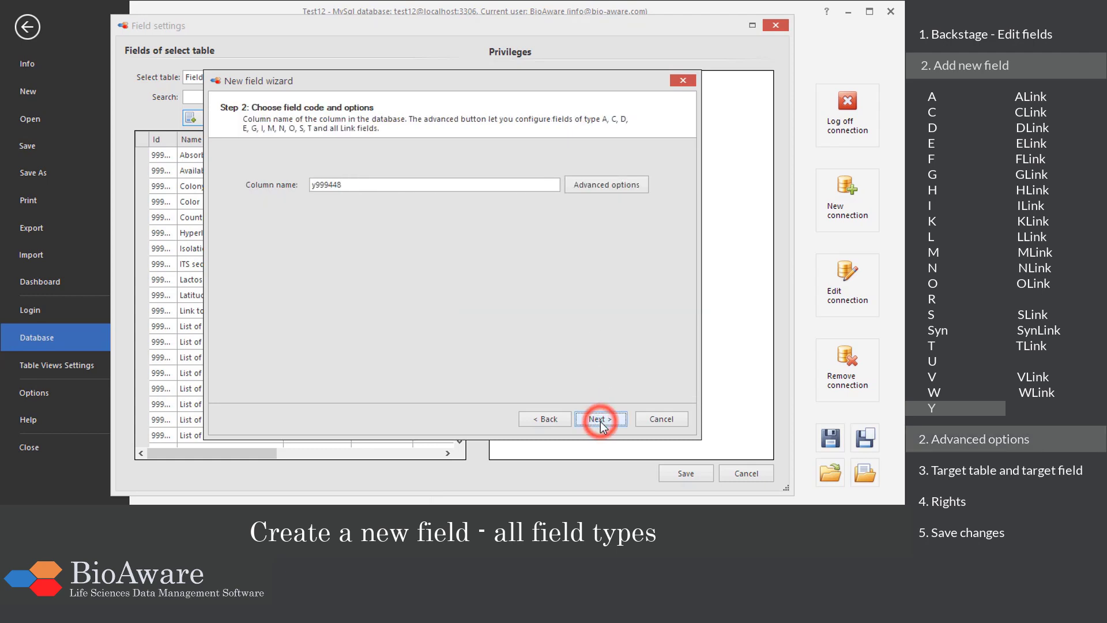
- In the Summary field's advanced options, build the HTML display format "[name] <b>[h999423] </b>" from the Record name and Isolation date fields
click(595, 190)
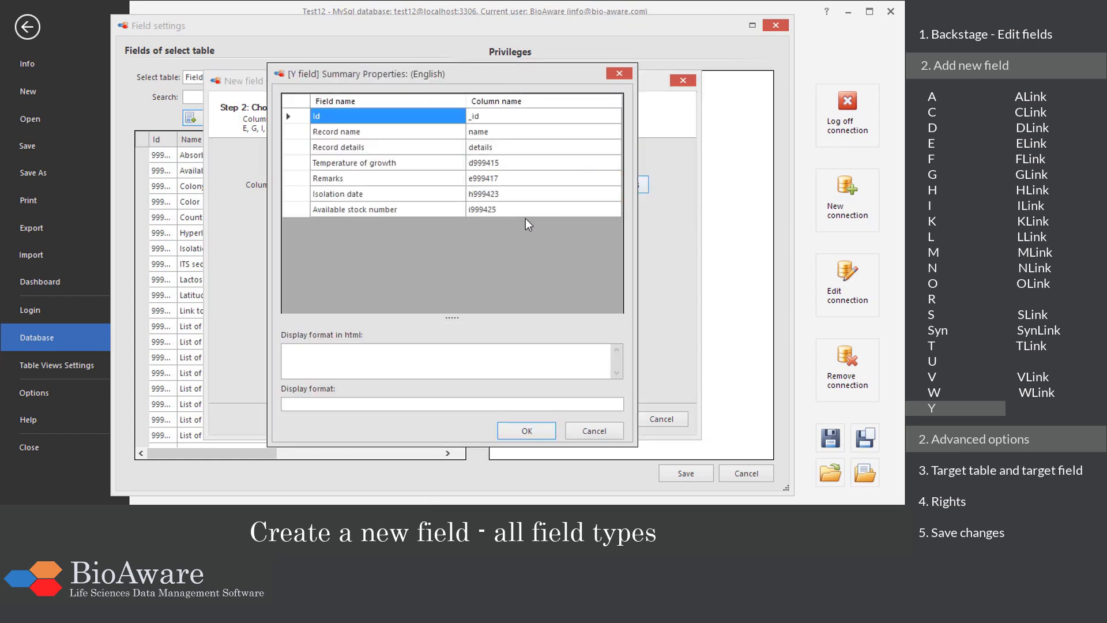
click(349, 355)
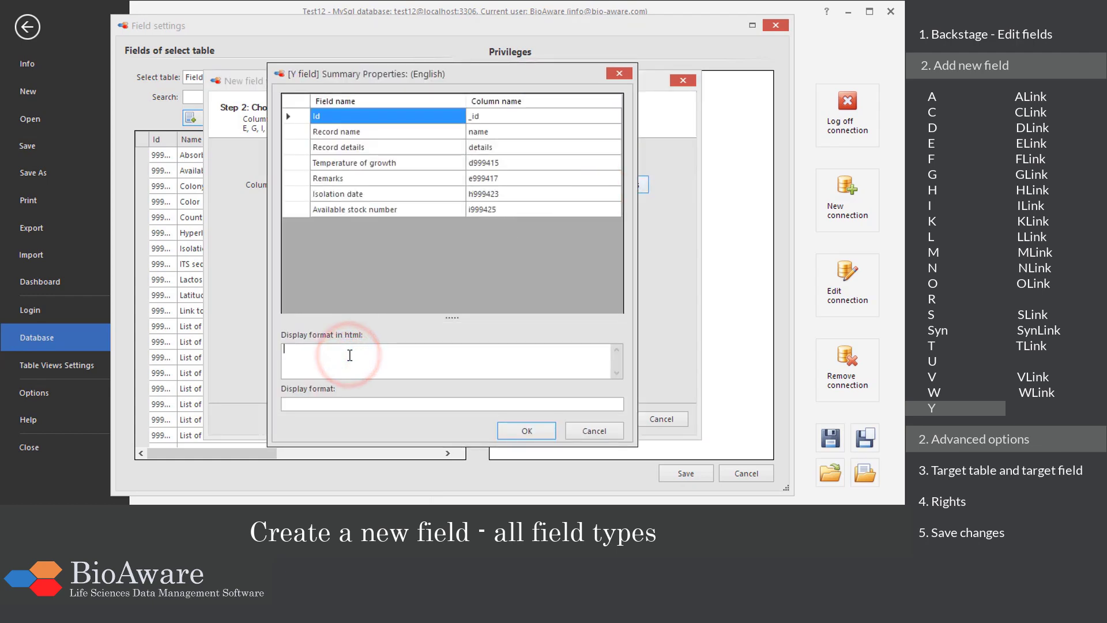
double_click(406, 133)
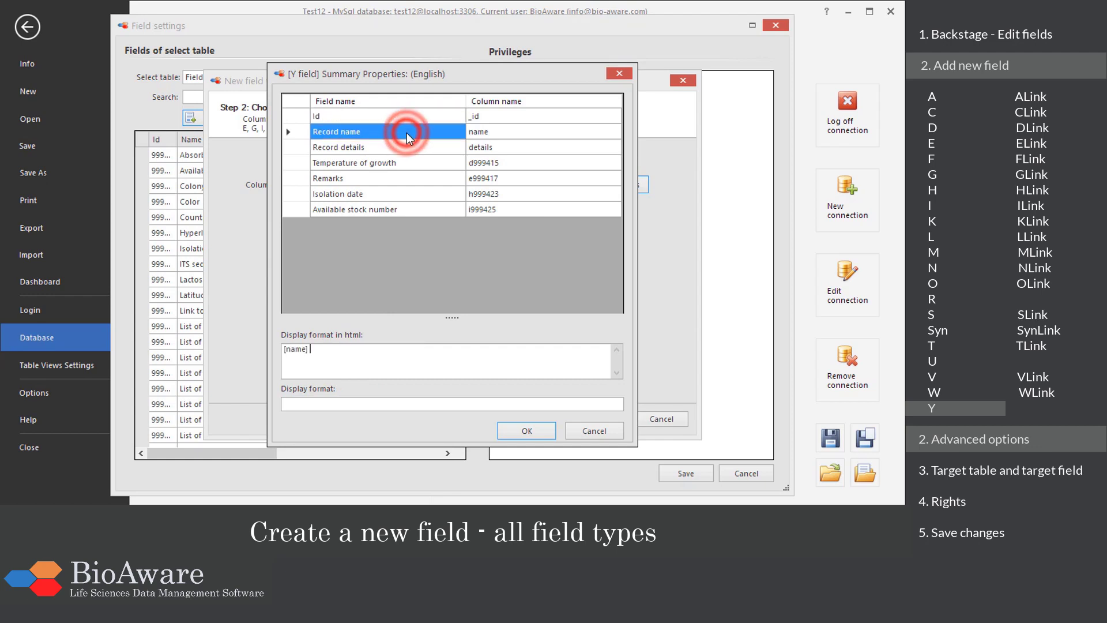
text(<b>)
double_click(327, 195)
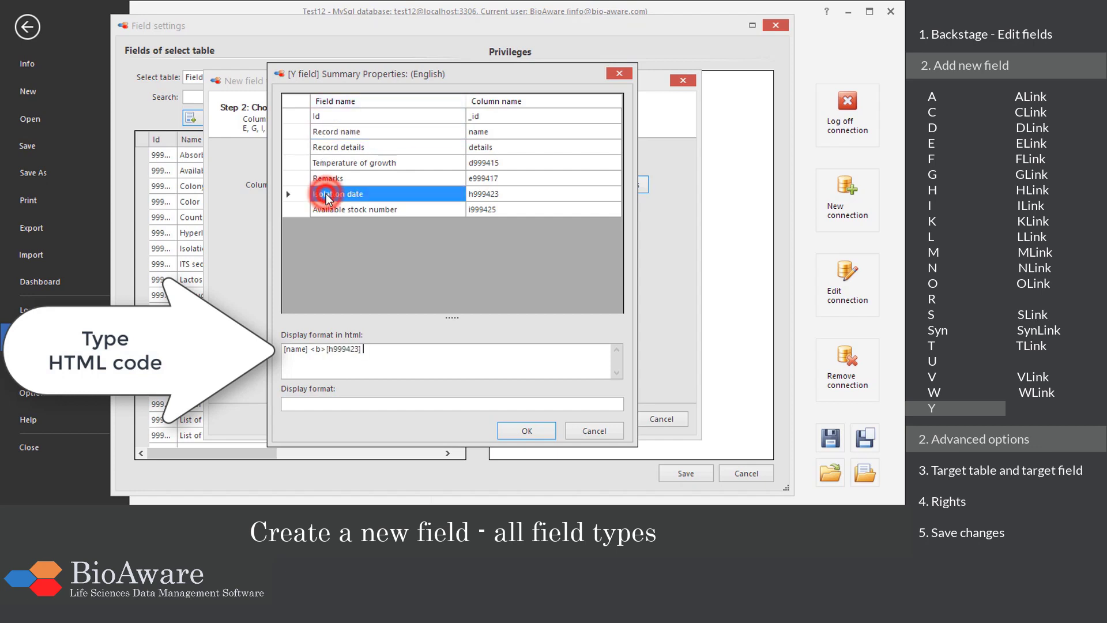
text(</b>)
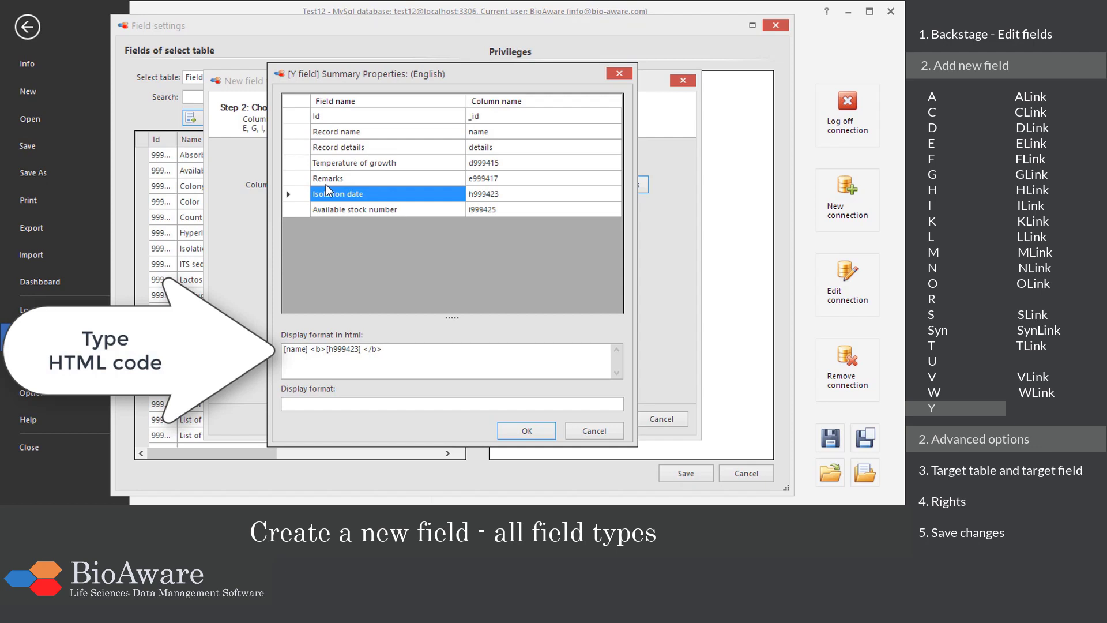
- Set the Summary field's plain display format to [name] using the Record name field and confirm the properties
click(295, 403)
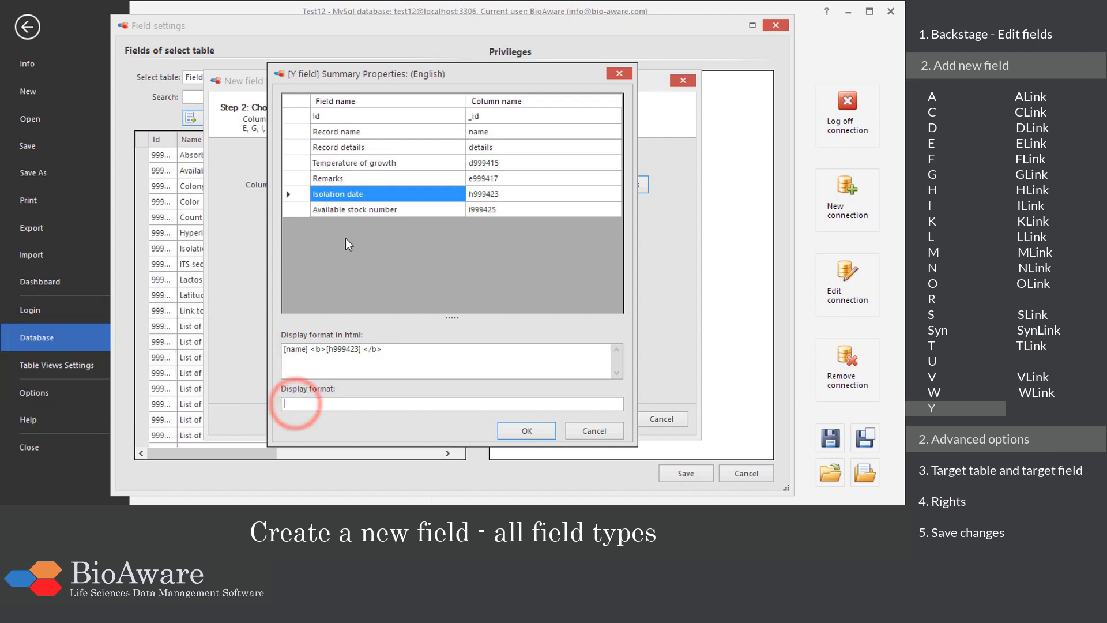
double_click(352, 133)
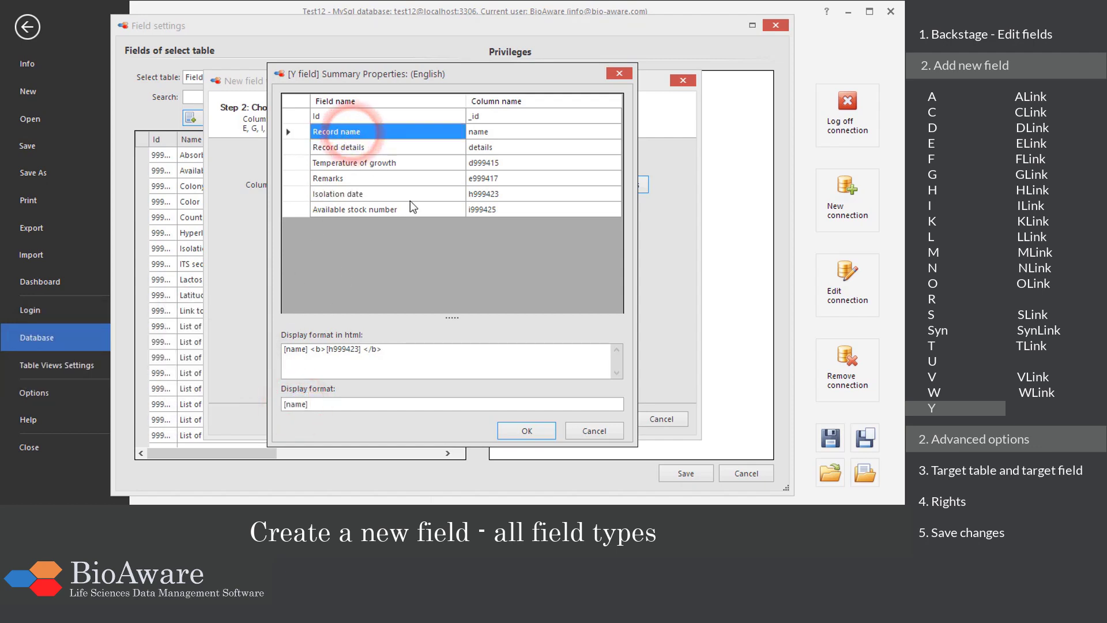
click(529, 432)
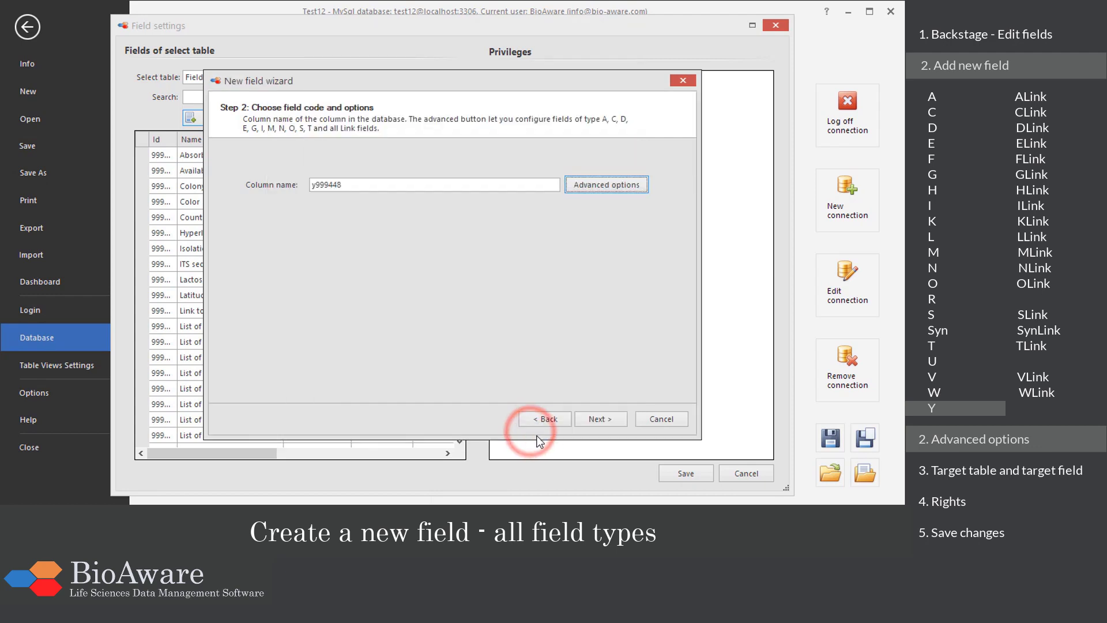
- Accept the remaining wizard settings and finish creating the Summary field
click(599, 419)
click(599, 419)
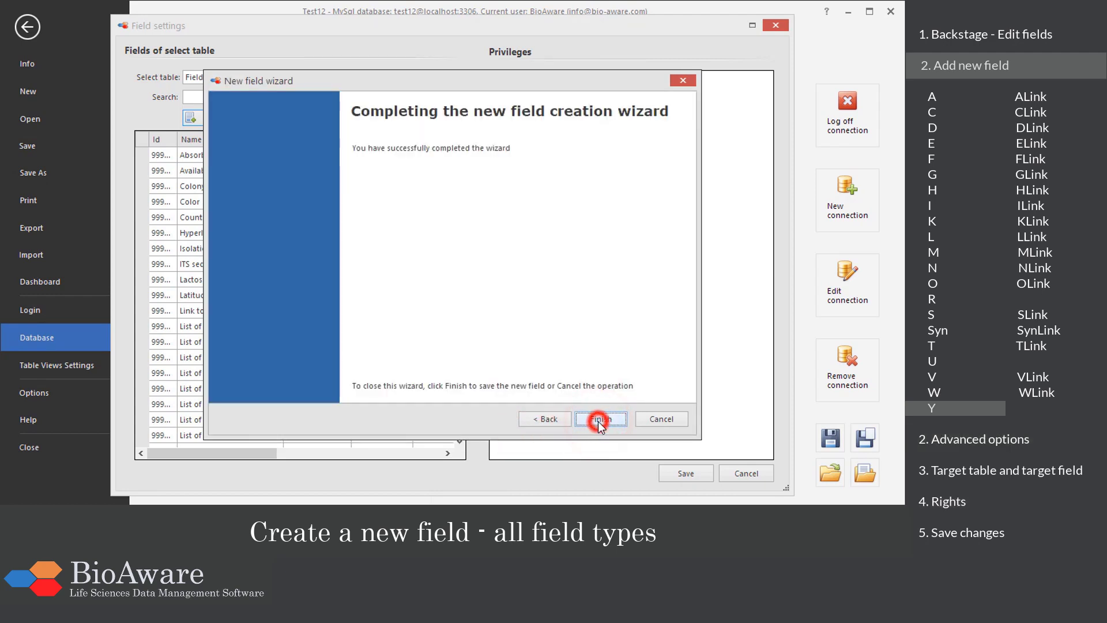
click(598, 419)
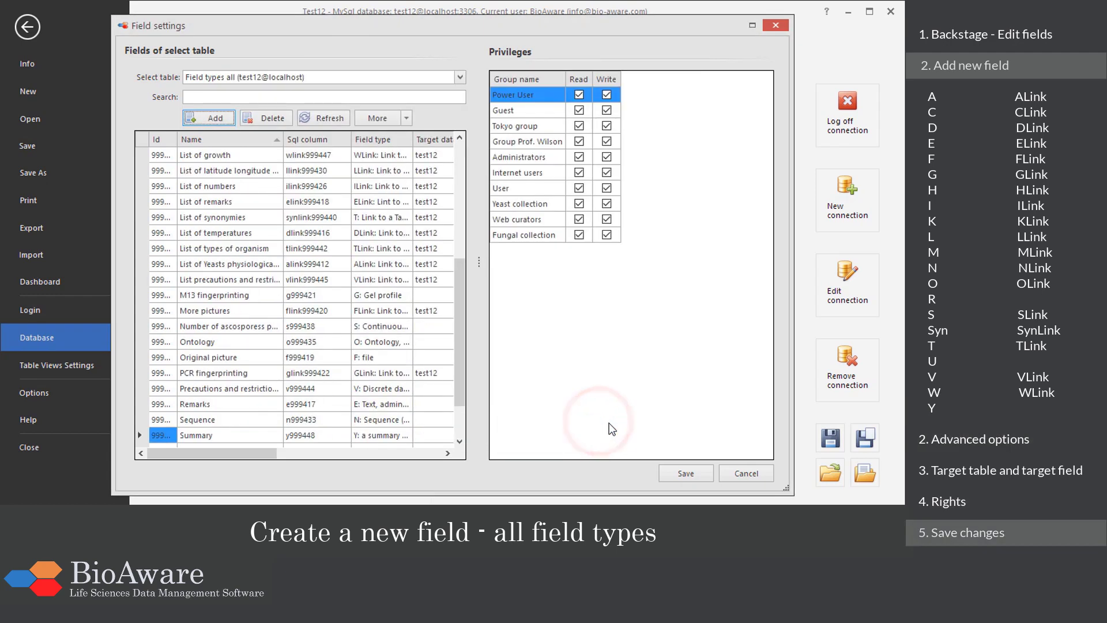
- Save the field settings of the Field types all table and return to its record sheet
click(681, 474)
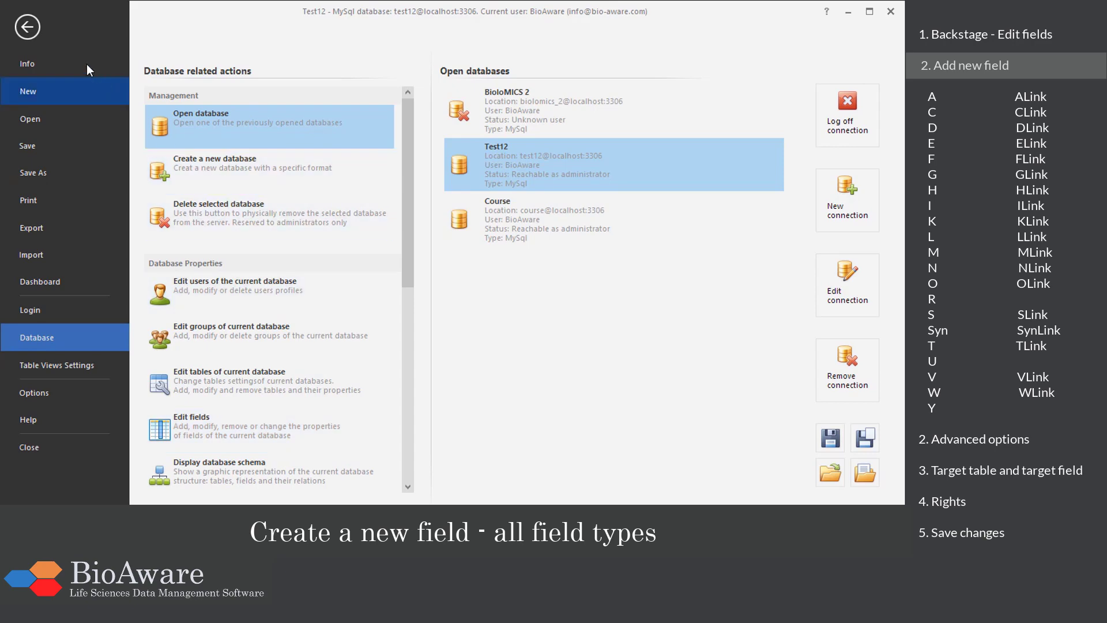
click(25, 29)
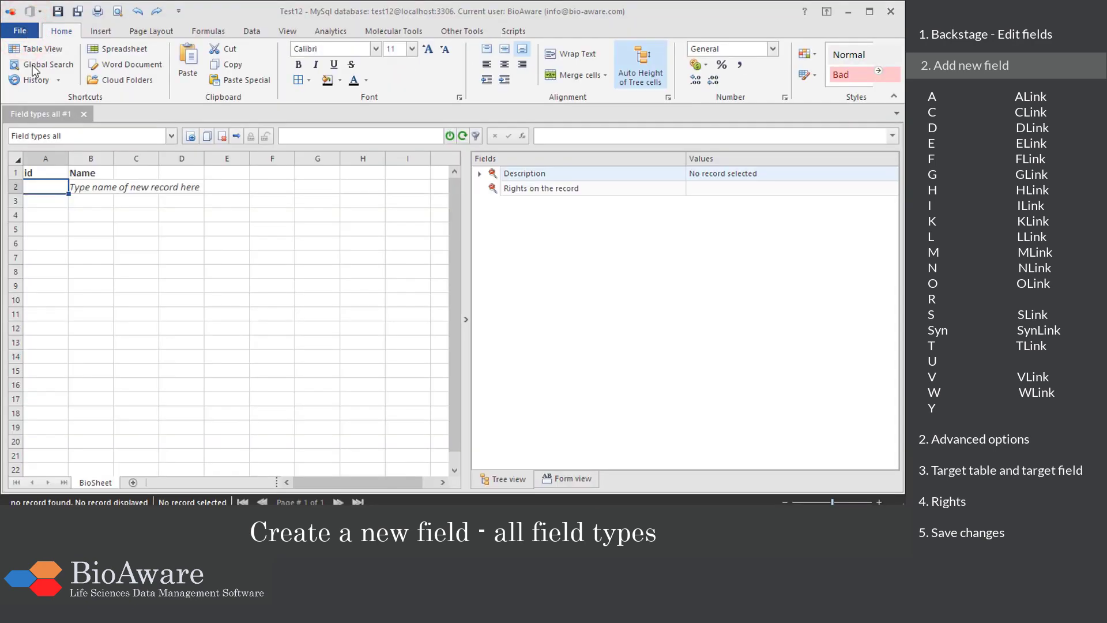